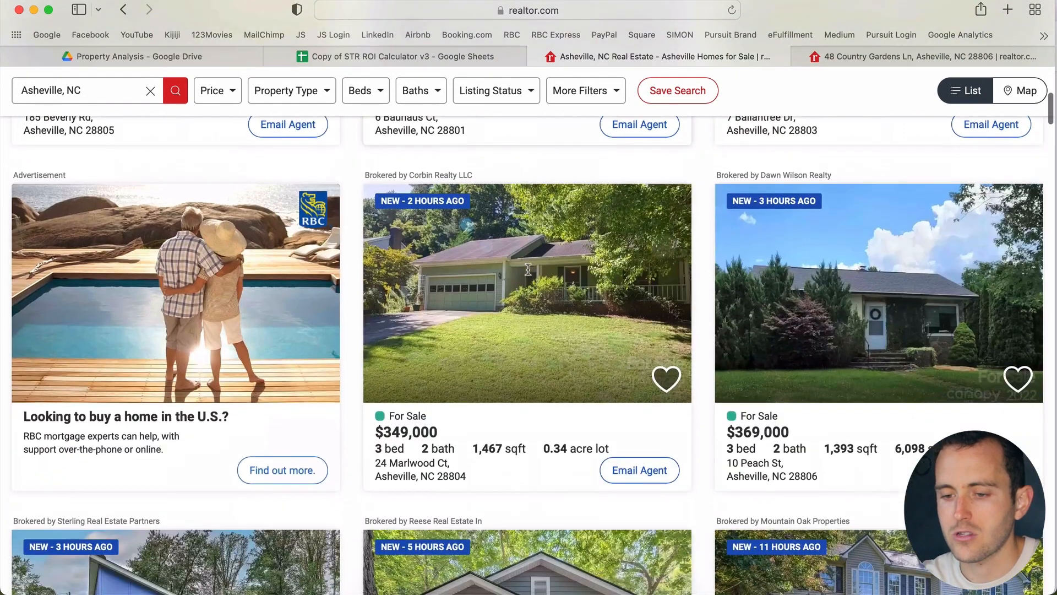
scroll(527, 269, down, 6)
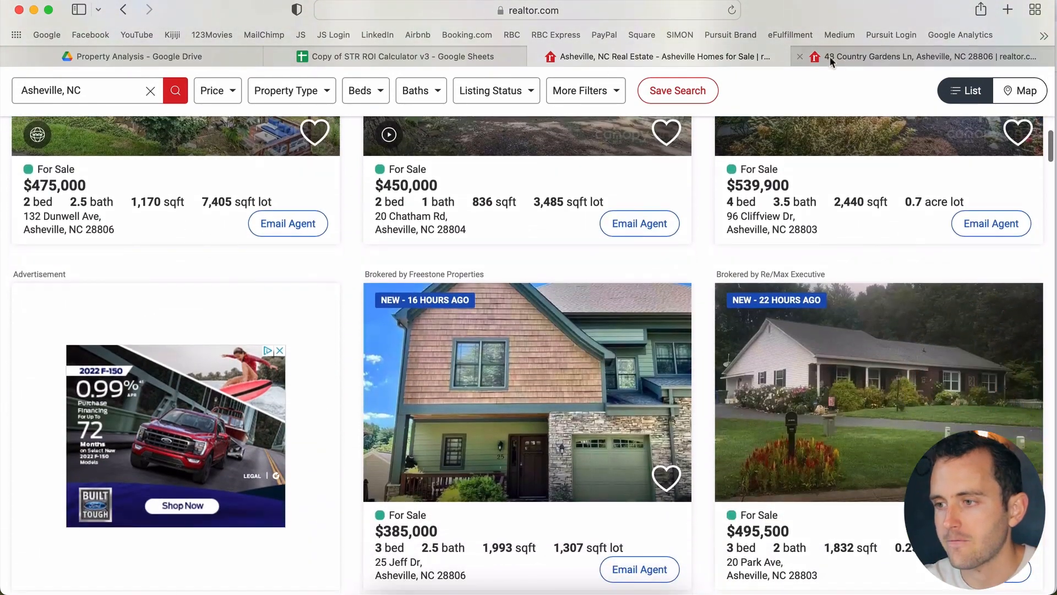
click(851, 57)
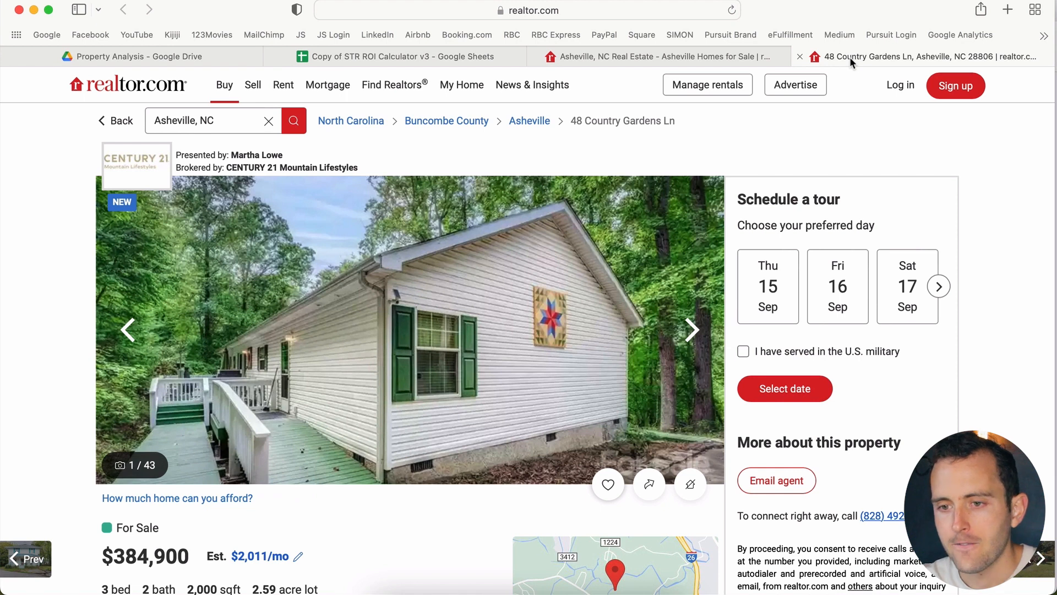
scroll(661, 394, down, 3)
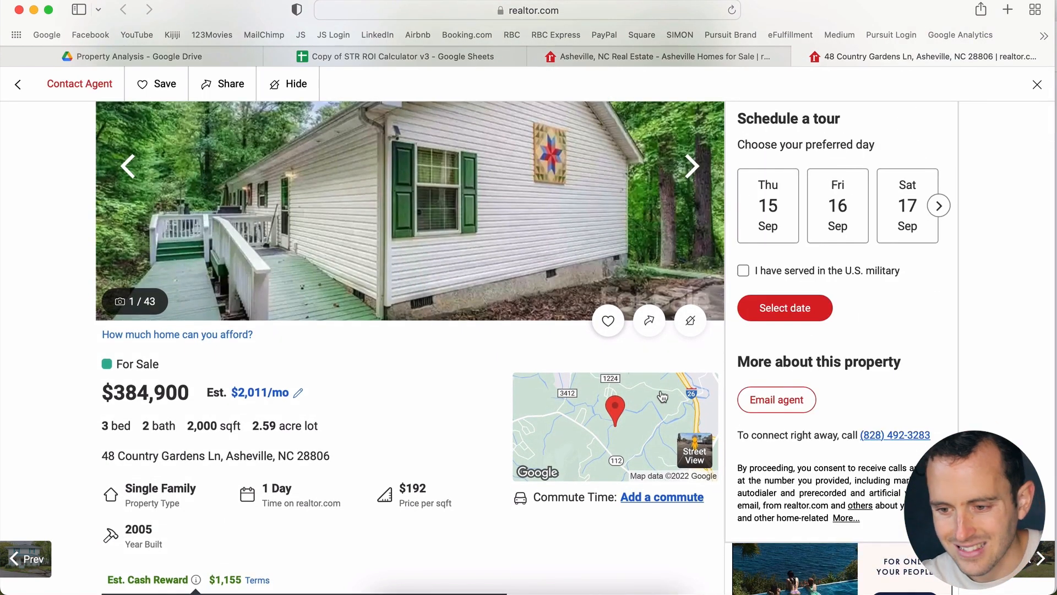
scroll(663, 397, down, 2)
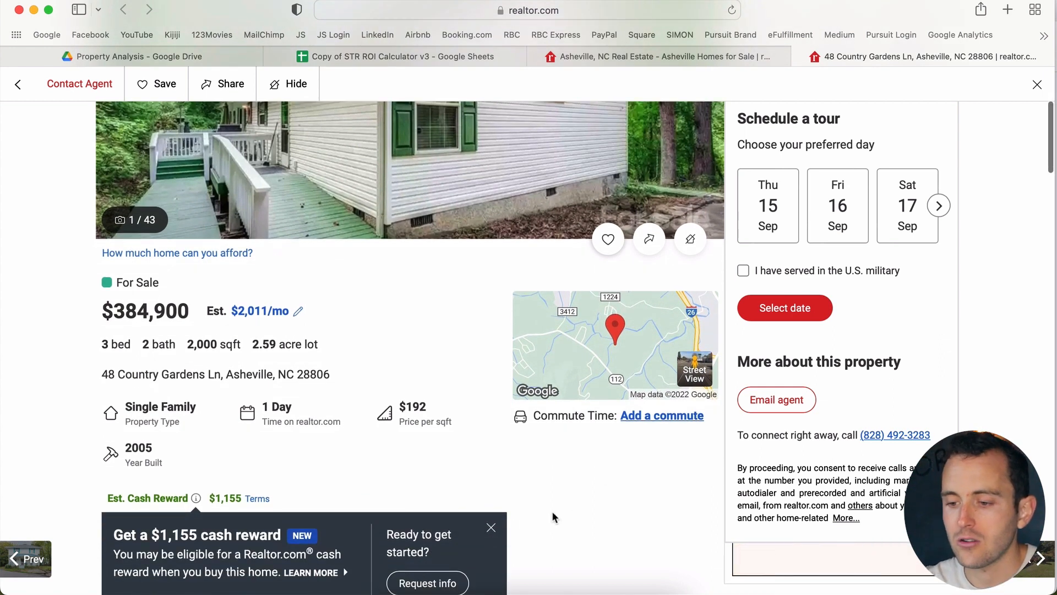
click(491, 528)
Step: Open the listing's main photo in the full-size gallery
scroll(495, 530, down, 3)
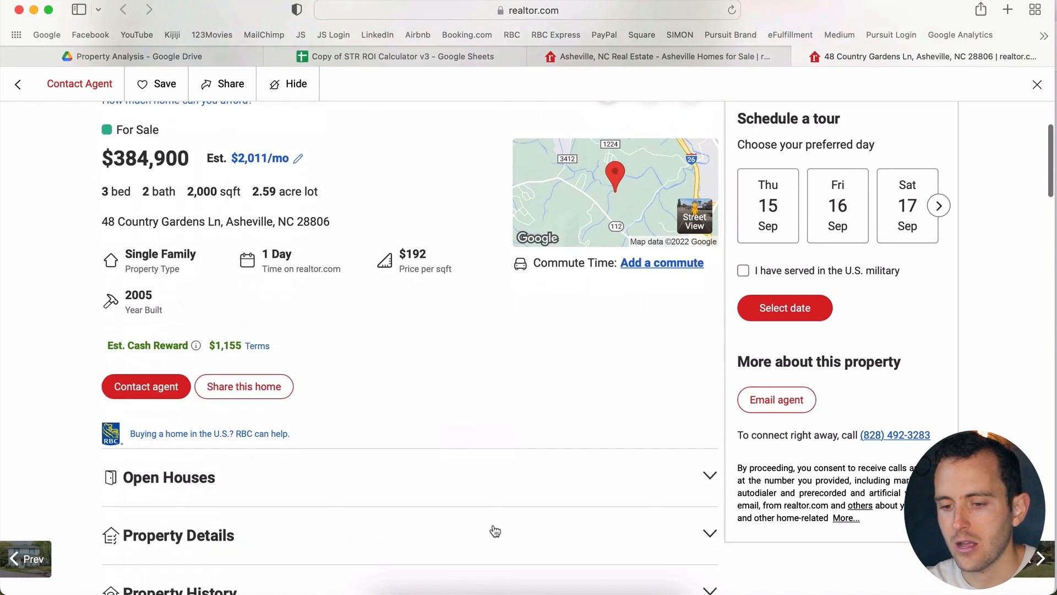
scroll(495, 531, down, 3)
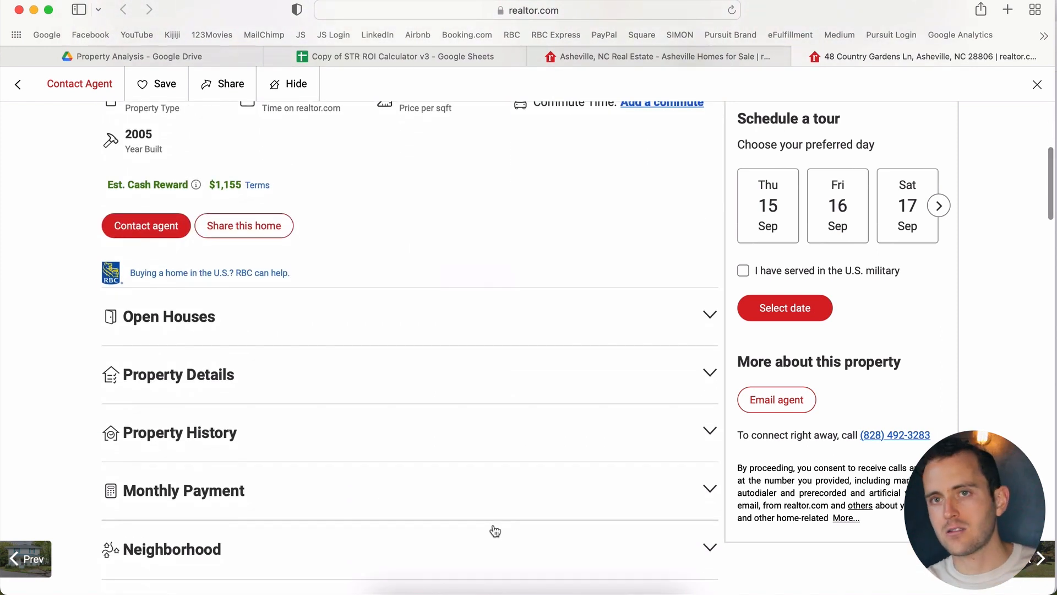
scroll(495, 530, up, 10)
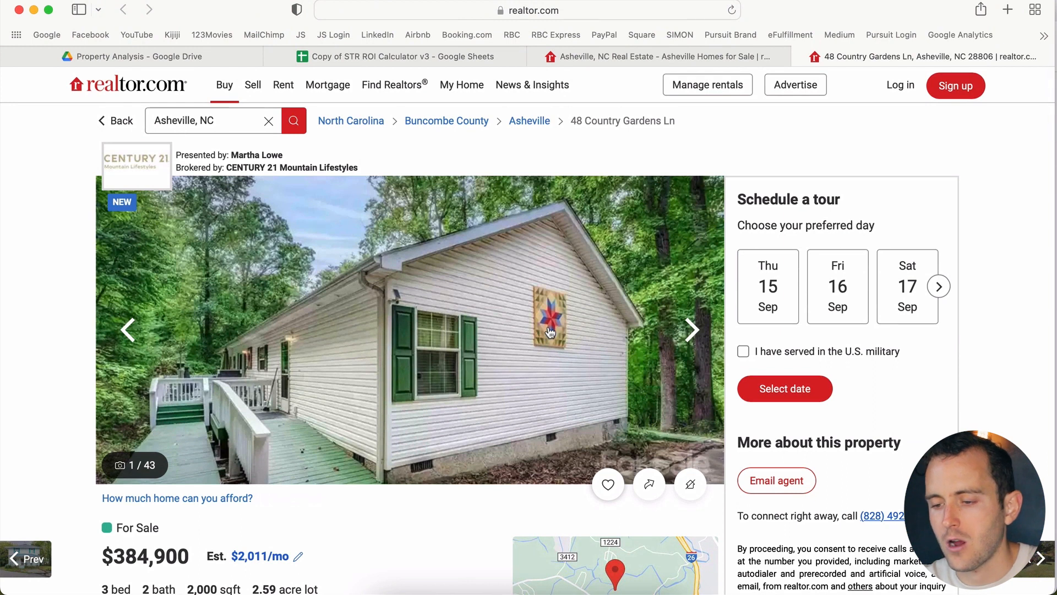
click(550, 332)
Step: Browse past the deck, living room, bedroom and dining photos to the kitchen, then close the gallery
scroll(550, 332, down, 20)
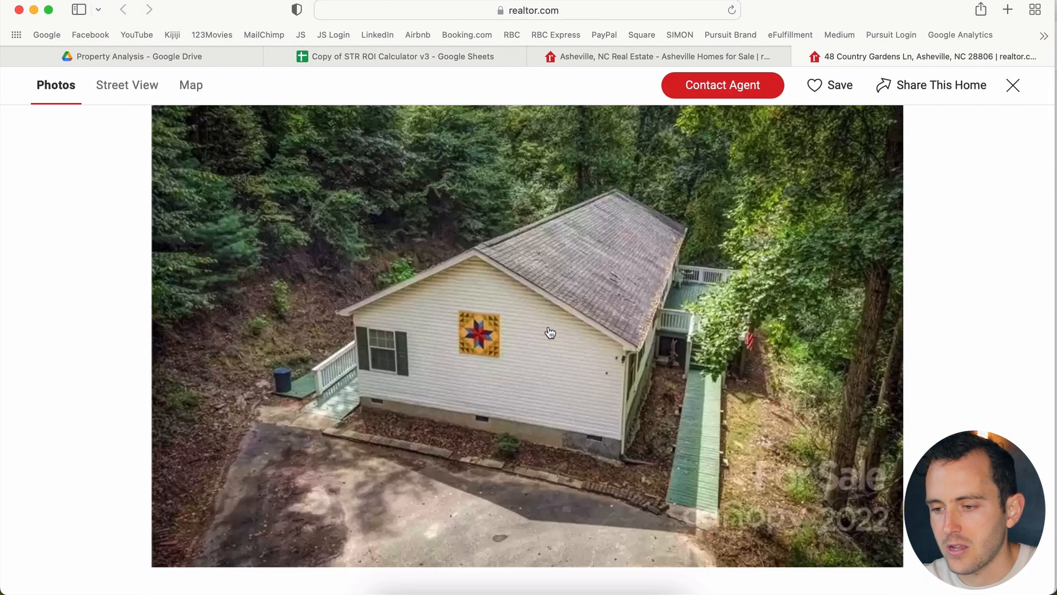
scroll(550, 332, down, 15)
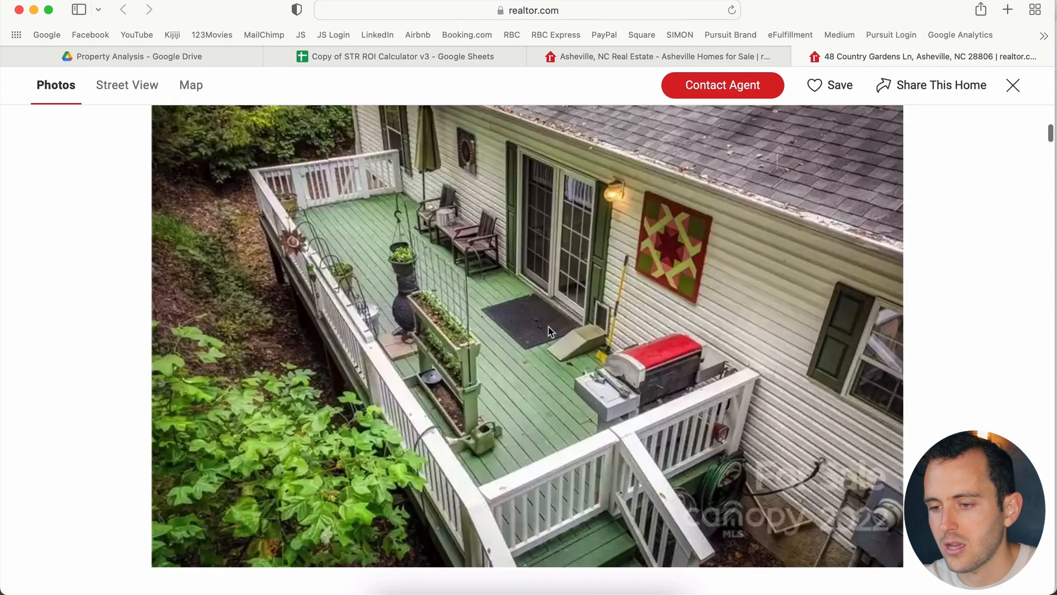
scroll(549, 329, down, 10)
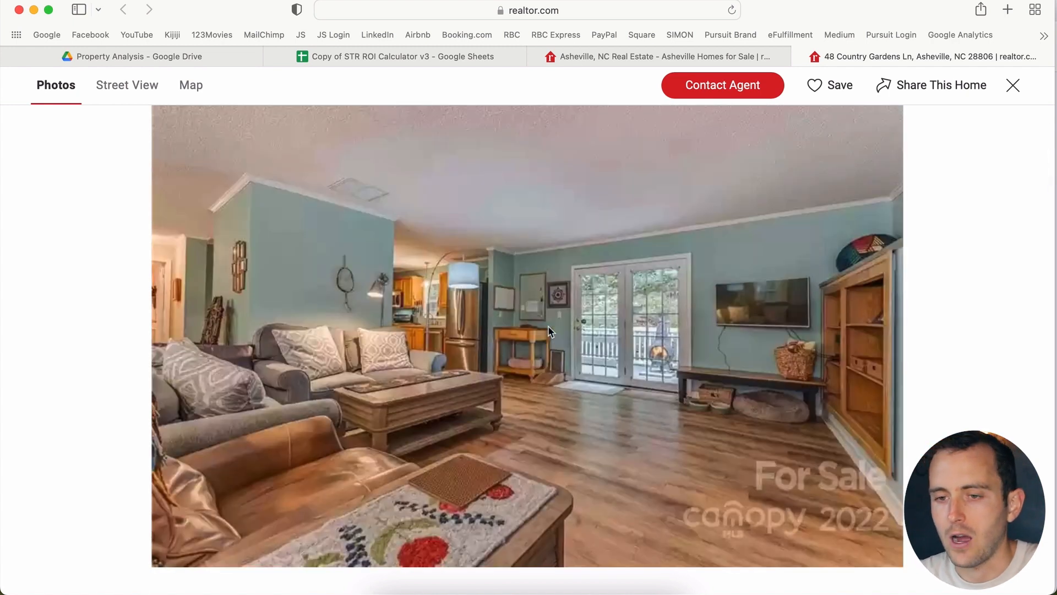
scroll(548, 330, down, 8)
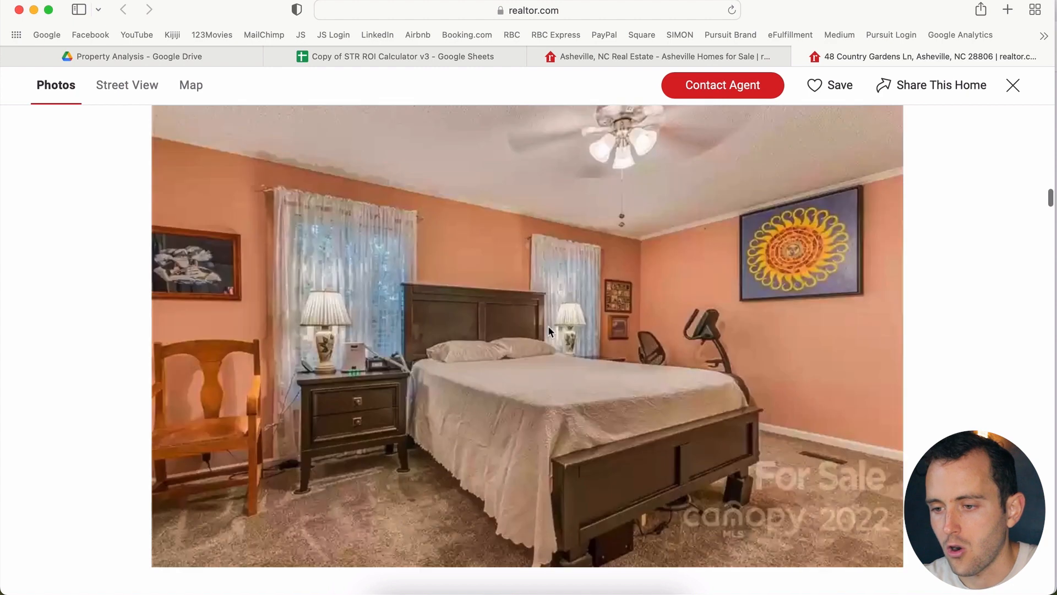
scroll(549, 328, up, 3)
scroll(549, 327, down, 3)
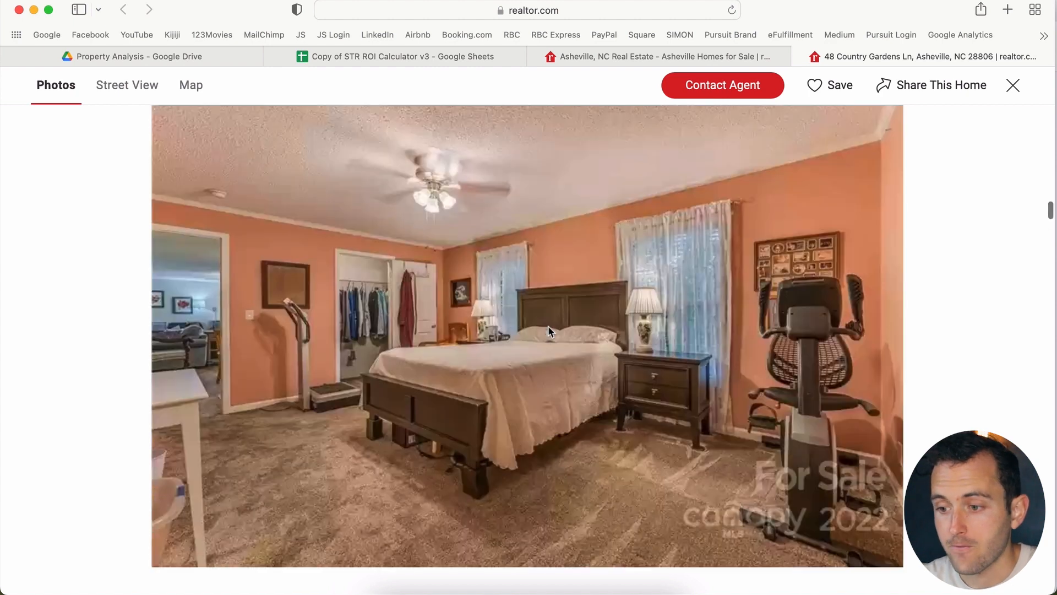
scroll(549, 327, up, 3)
scroll(548, 329, down, 10)
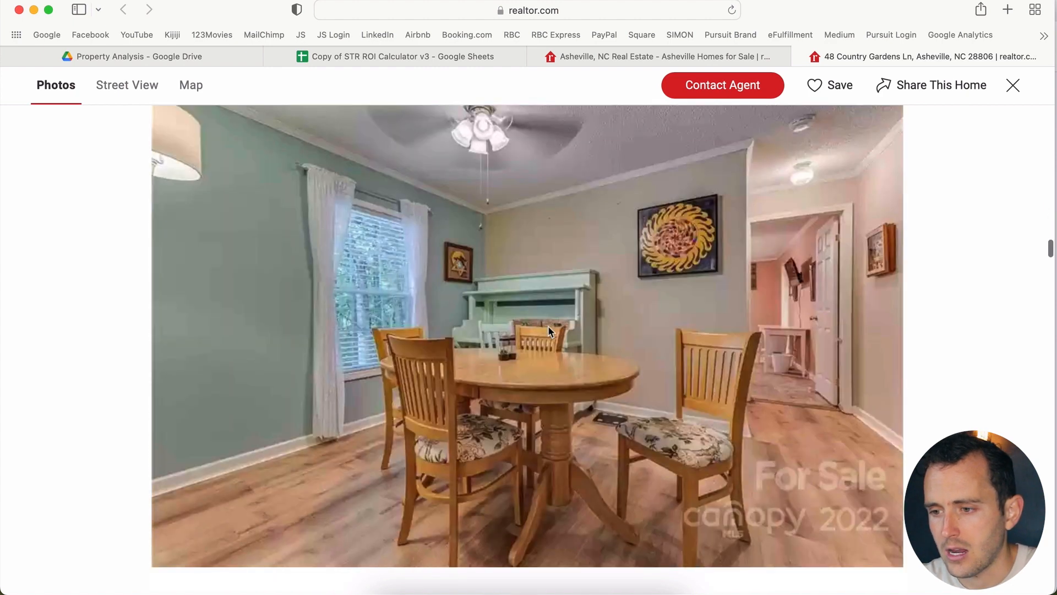
scroll(548, 330, down, 3)
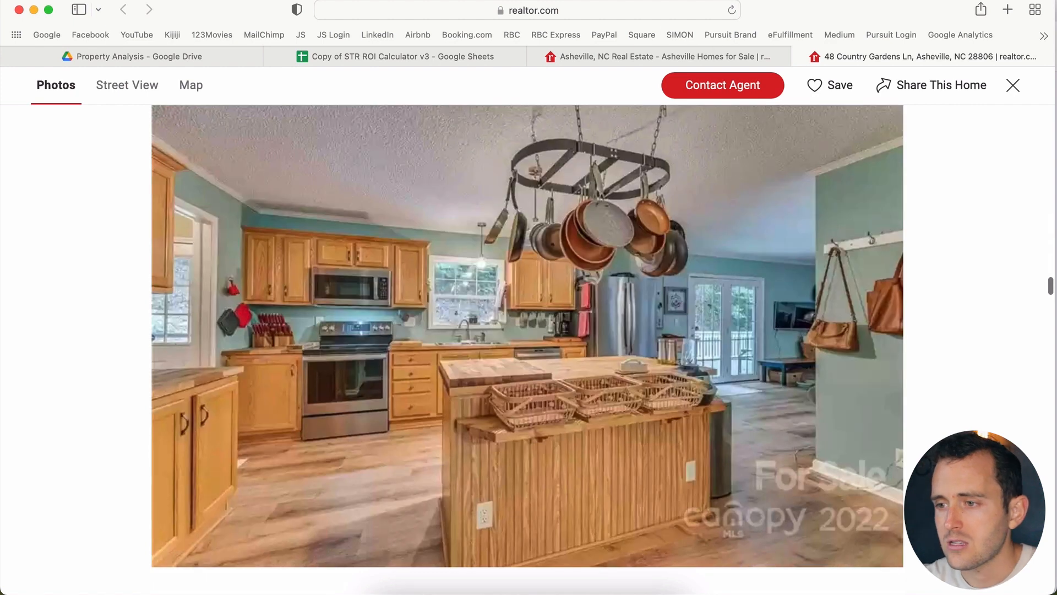
click(1015, 88)
Step: Highlight the 3 bed, 2 bath, 2,000 sqft details, then reopen the gallery at the kitchen photo
scroll(548, 420, down, 3)
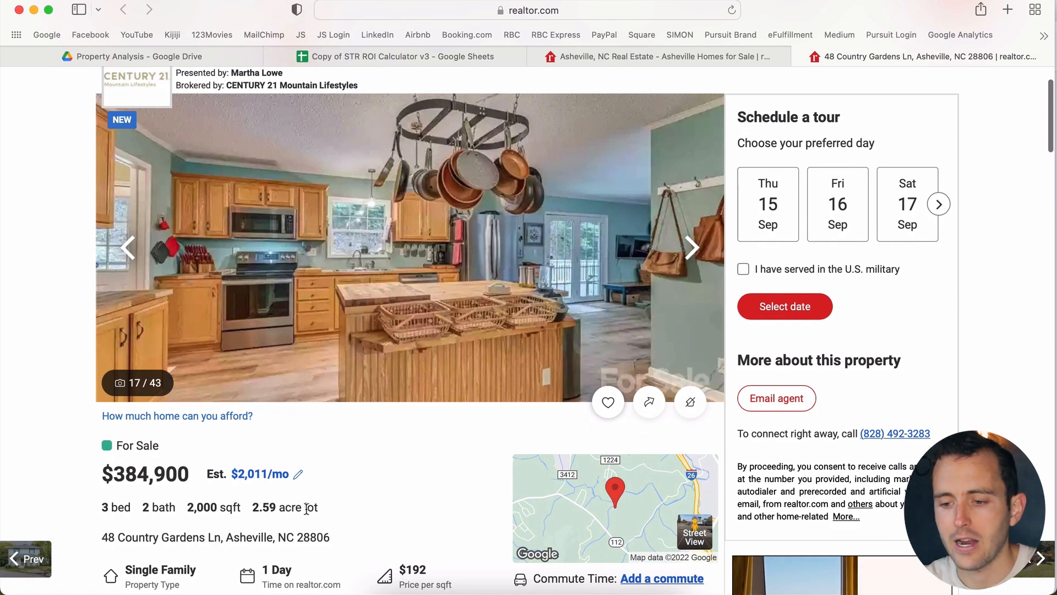
drag(245, 508, 62, 514)
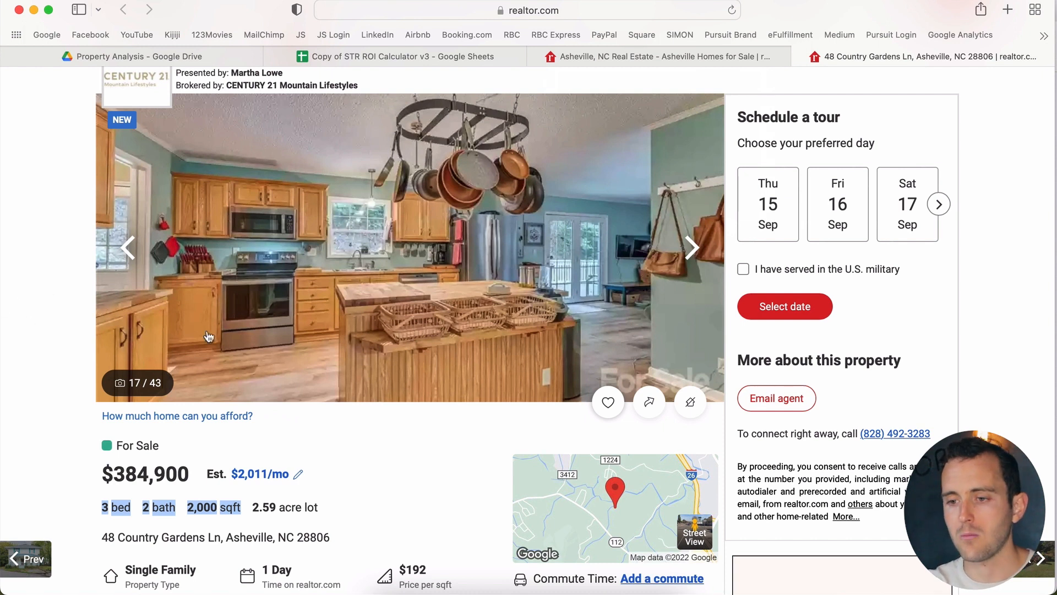
click(90, 512)
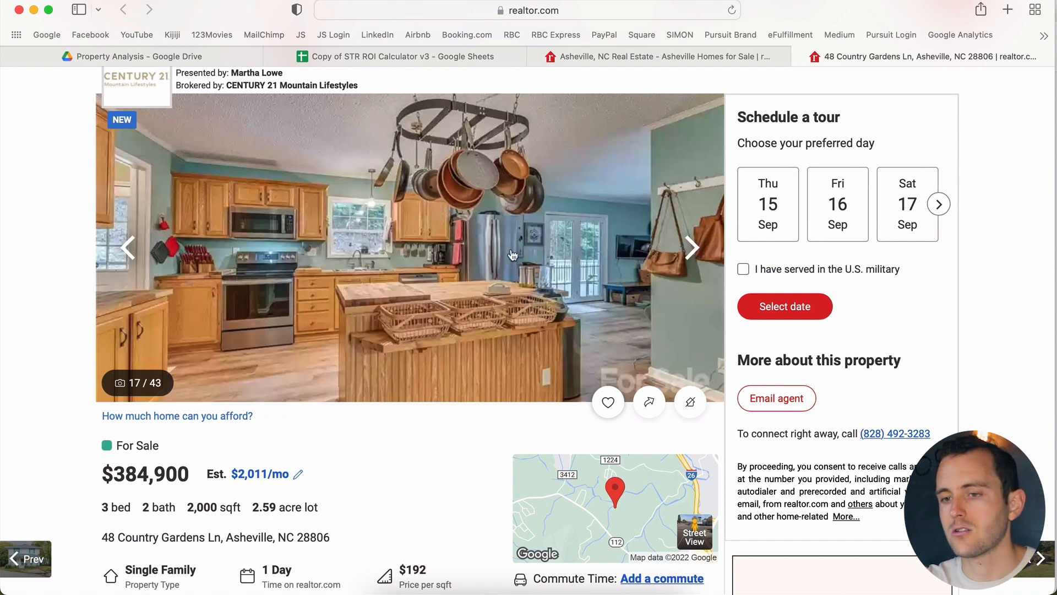
scroll(512, 255, up, 2)
click(489, 261)
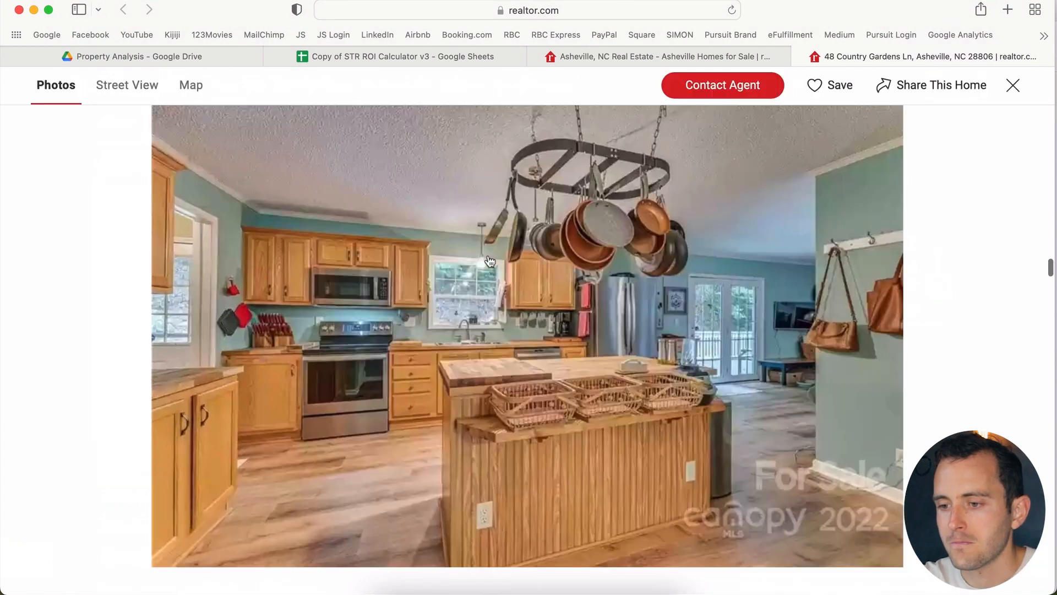
scroll(488, 256, down, 10)
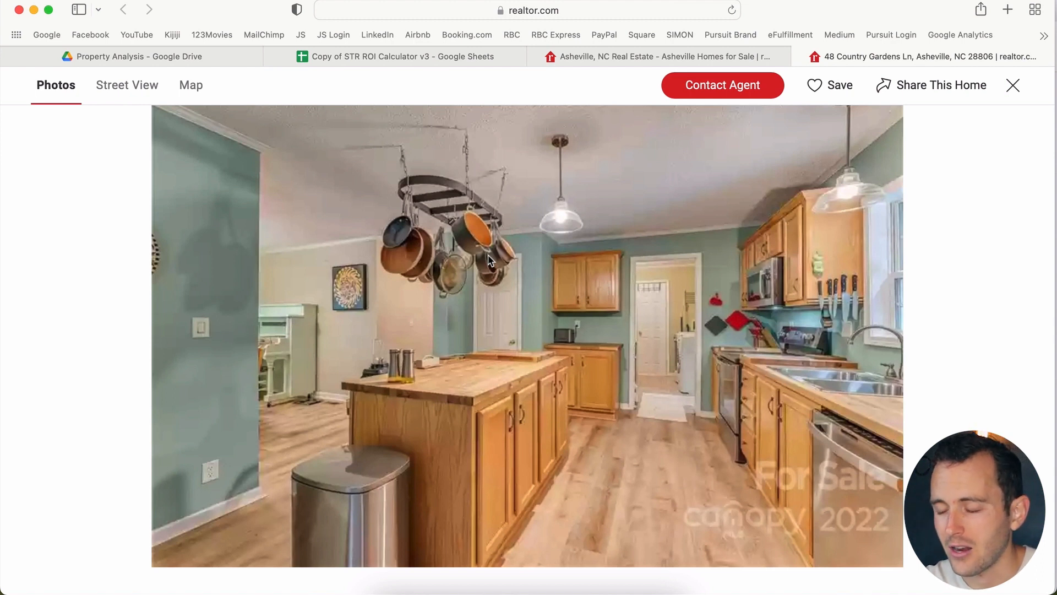
scroll(489, 258, down, 10)
scroll(489, 259, up, 5)
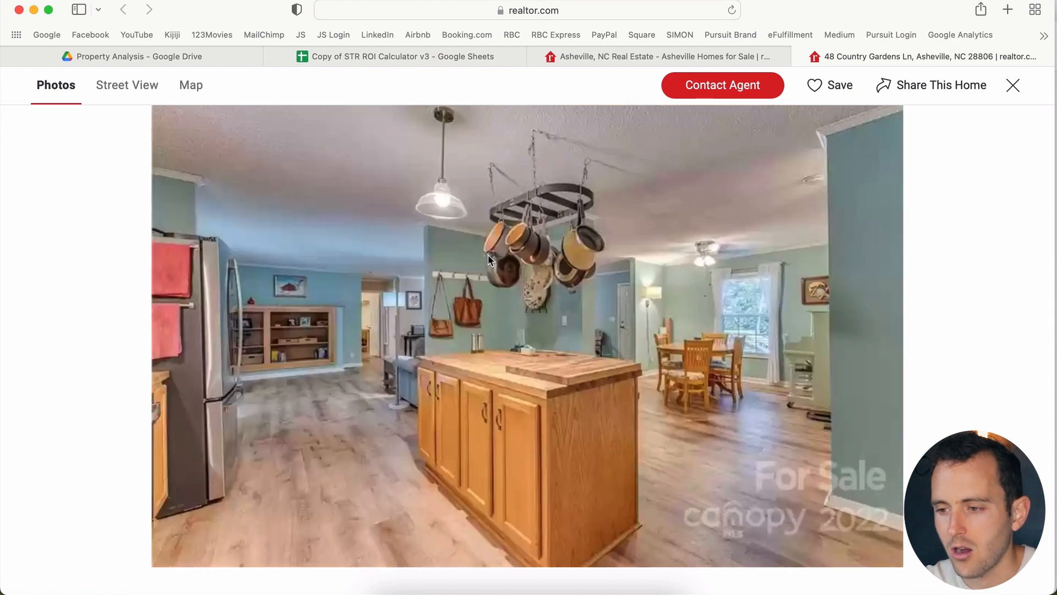
scroll(489, 259, down, 5)
scroll(490, 260, down, 5)
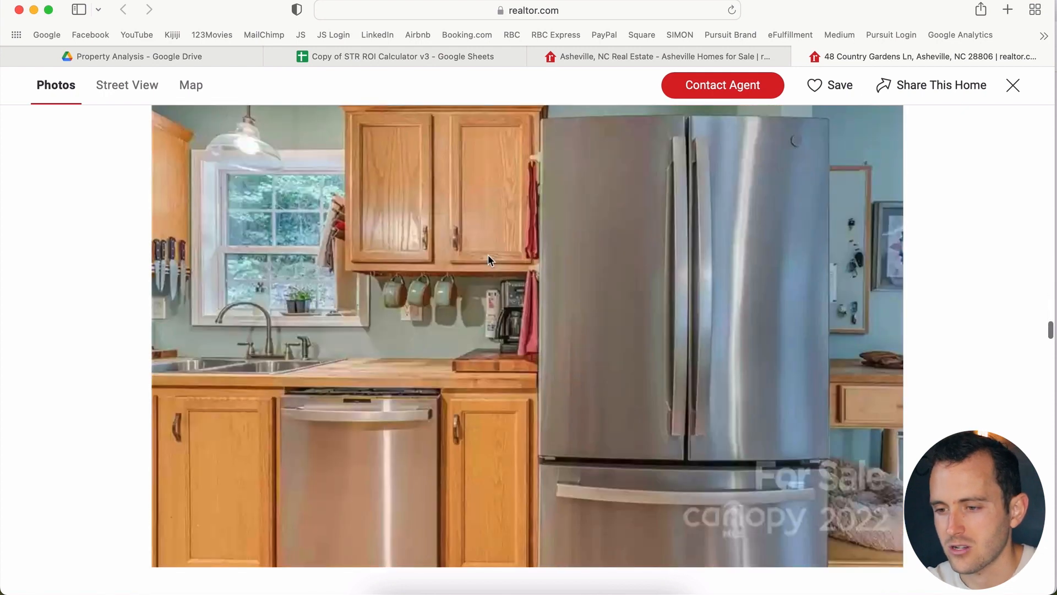
scroll(490, 260, down, 10)
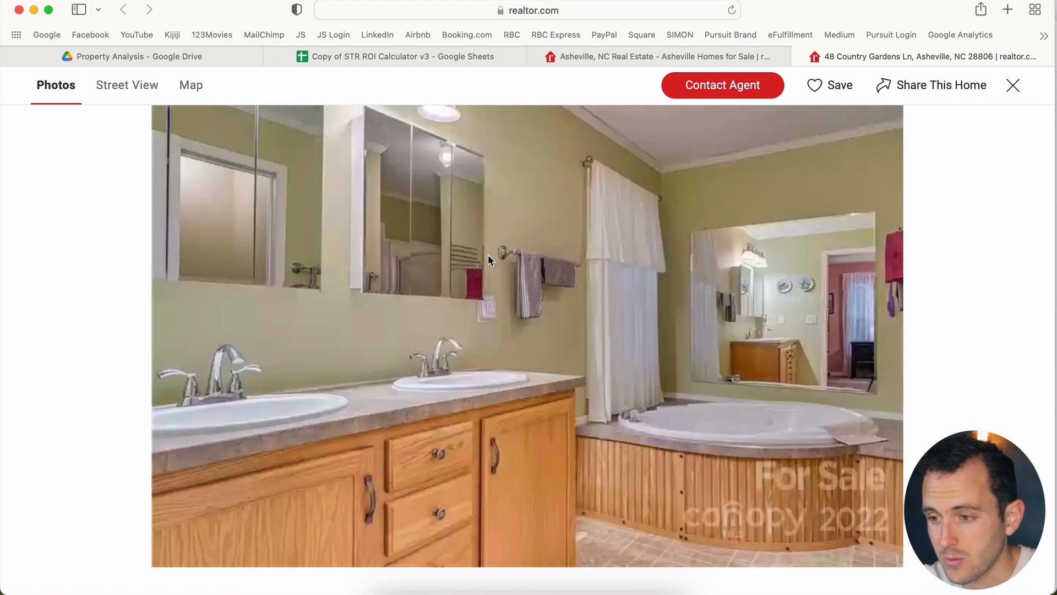
scroll(489, 259, down, 5)
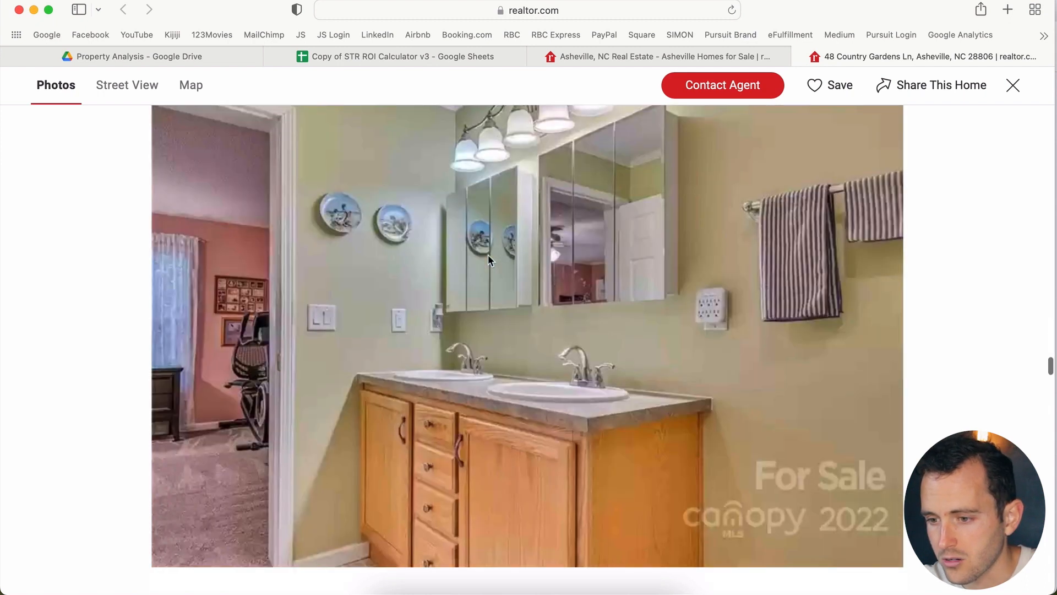
scroll(488, 259, down, 5)
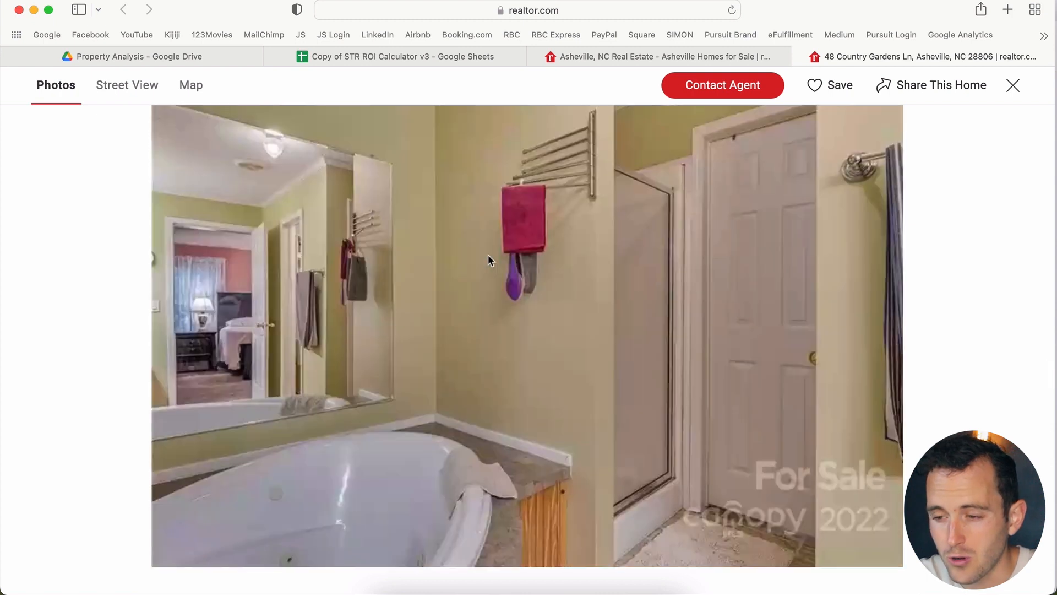
scroll(489, 260, down, 10)
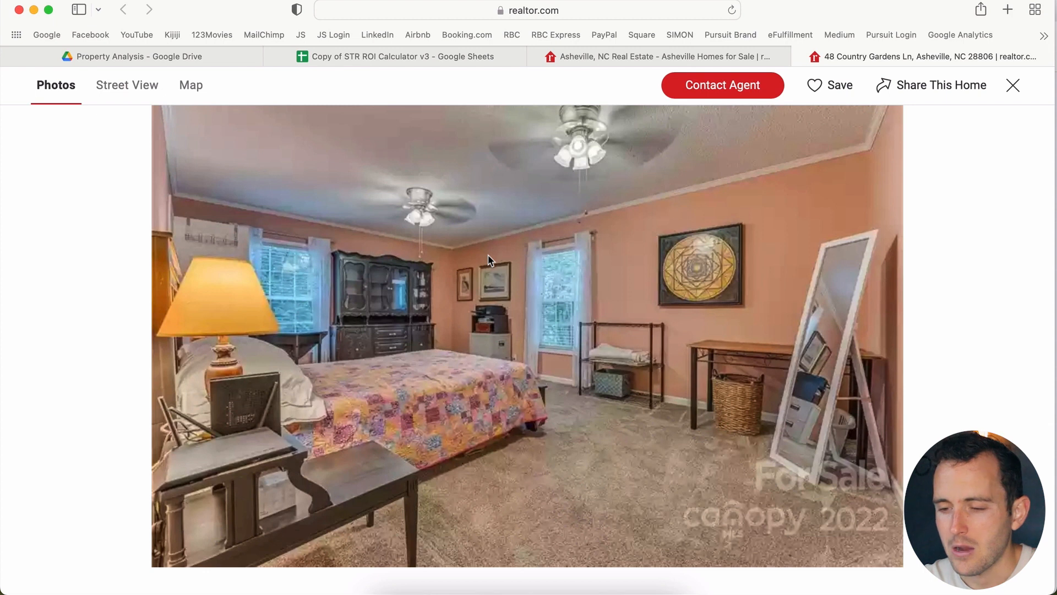
scroll(489, 260, down, 10)
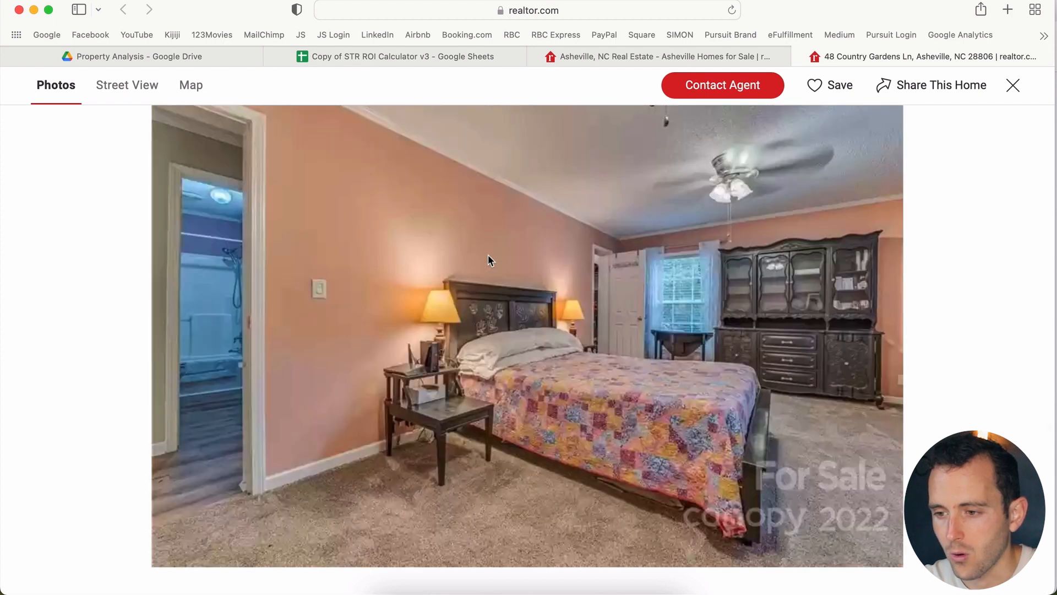
scroll(489, 256, down, 8)
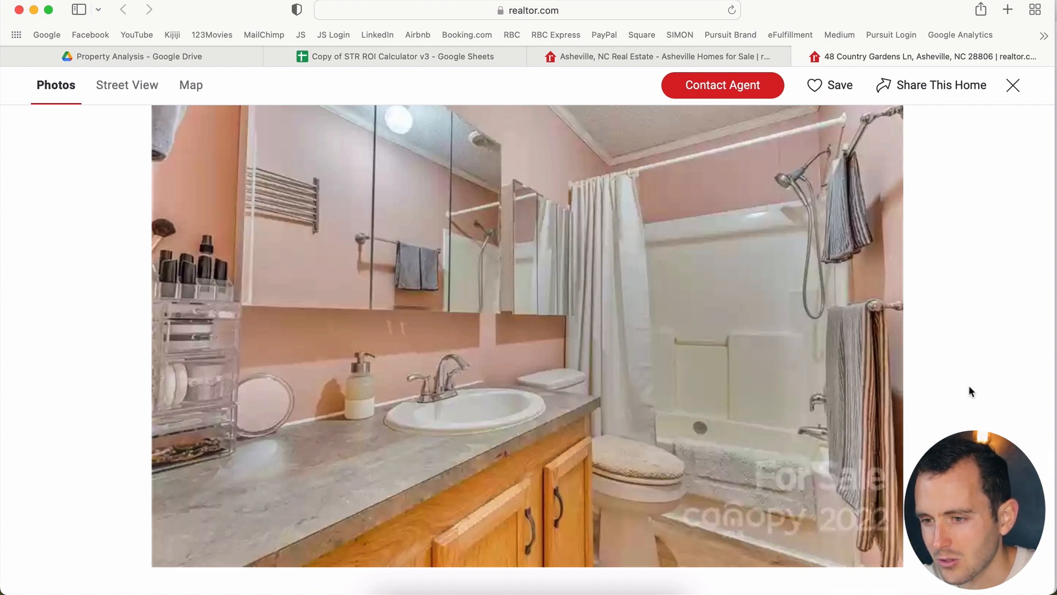
scroll(969, 387, down, 5)
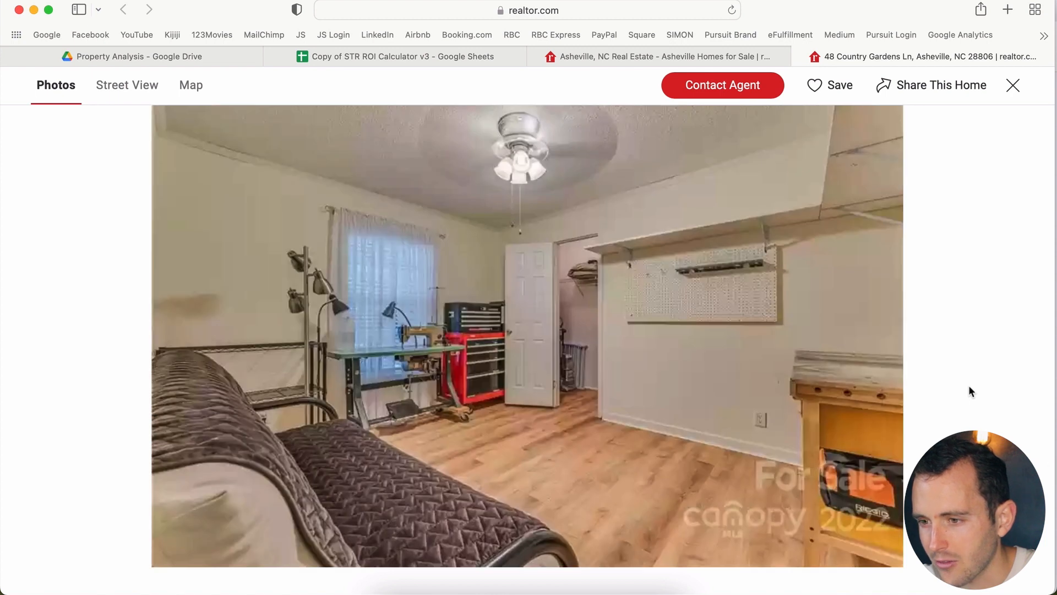
scroll(969, 386, up, 5)
scroll(969, 387, up, 5)
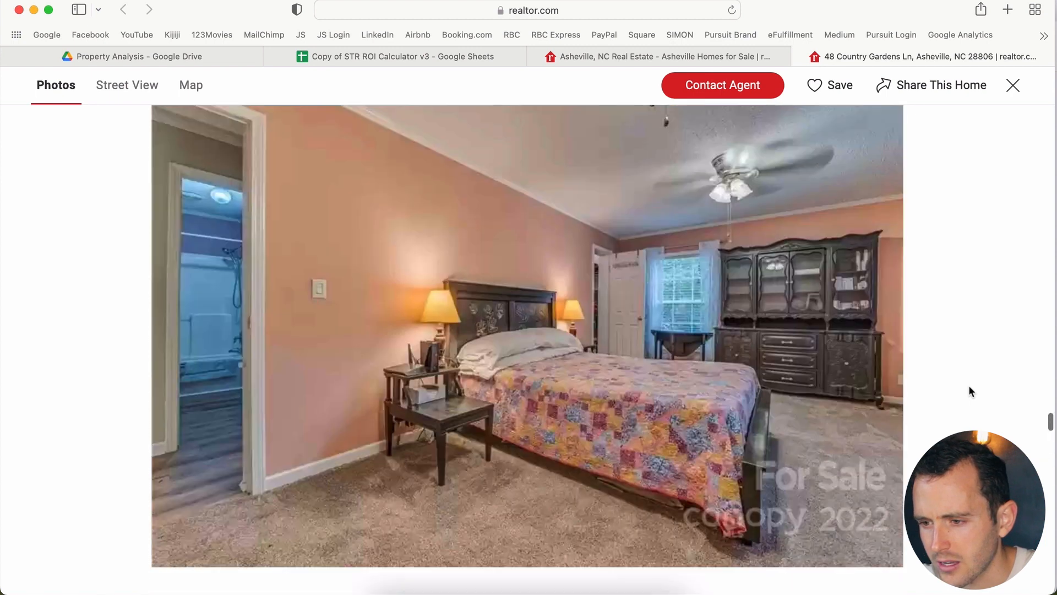
scroll(970, 392, up, 8)
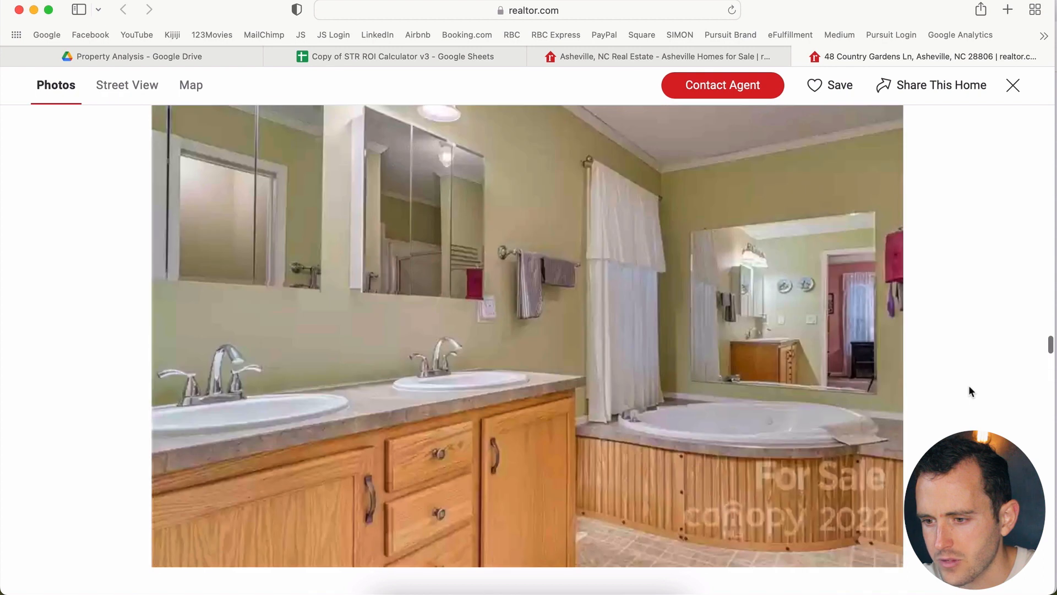
scroll(970, 391, down, 6)
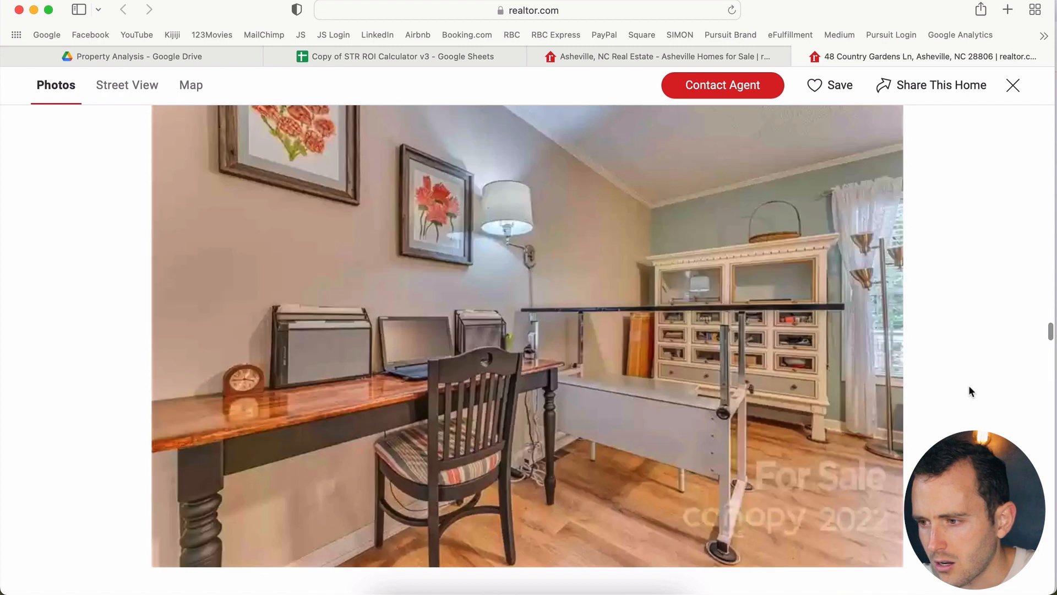
scroll(969, 388, down, 5)
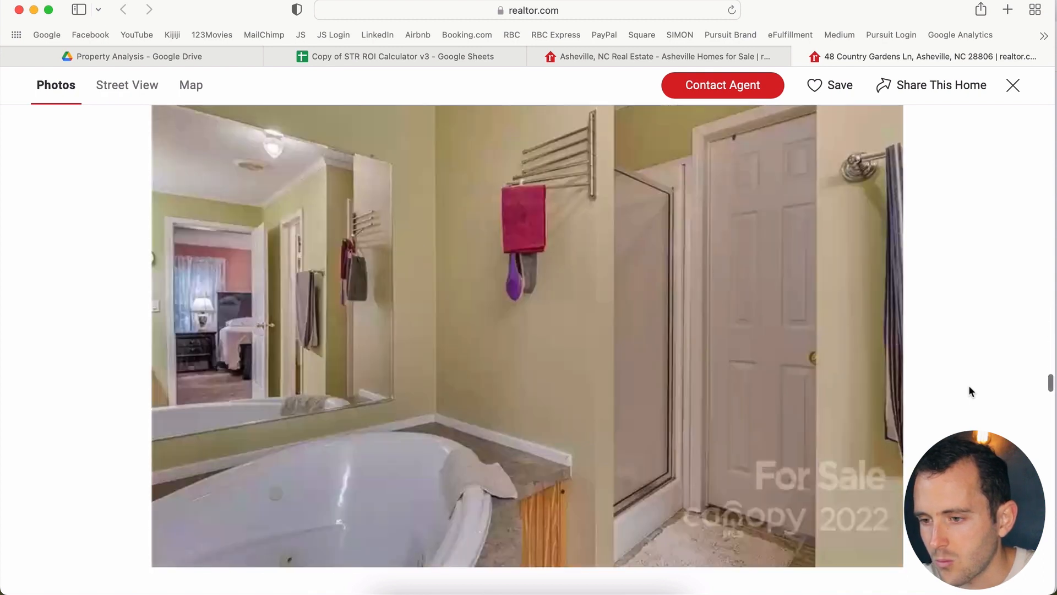
scroll(969, 385, down, 8)
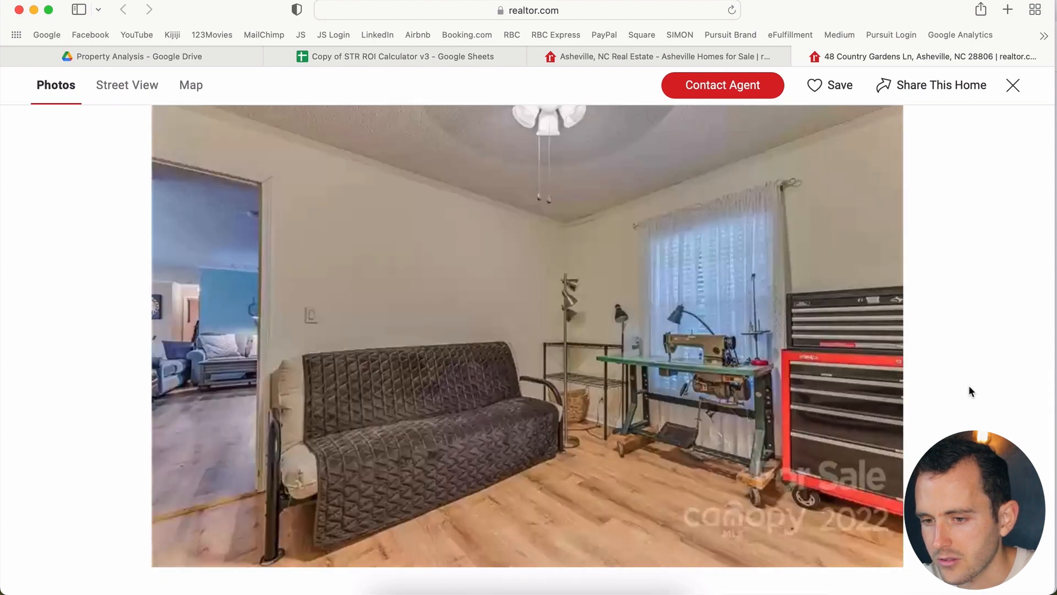
scroll(970, 389, down, 4)
scroll(969, 391, down, 10)
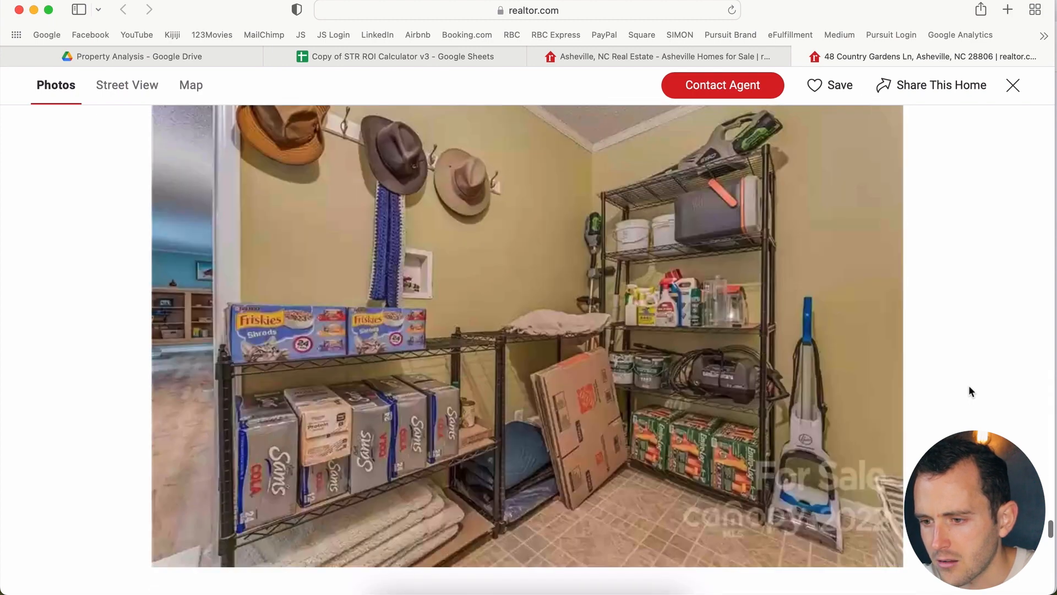
scroll(969, 385, up, 4)
scroll(969, 385, down, 4)
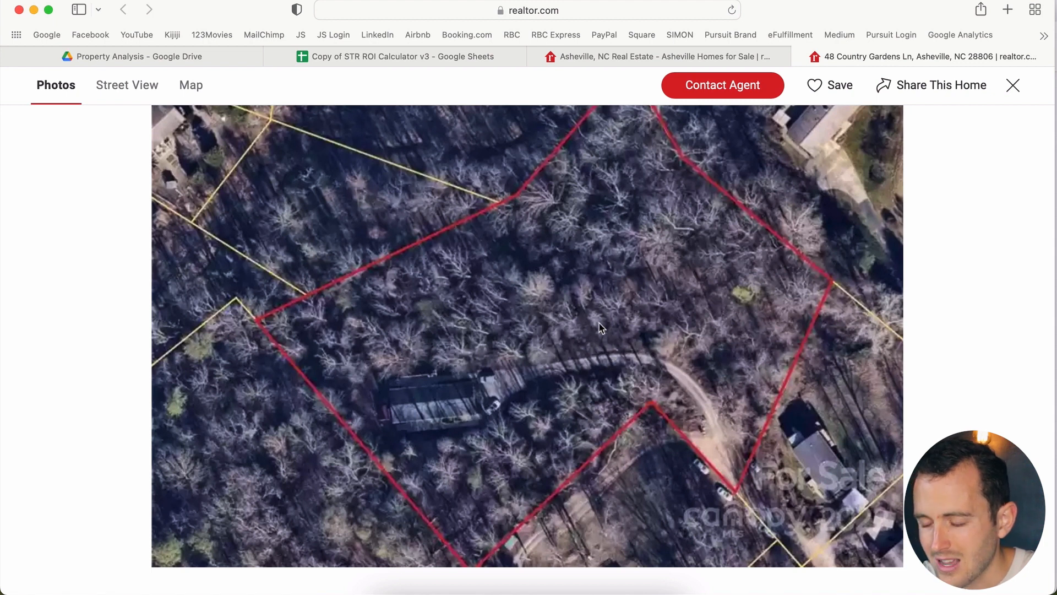
Step: Scroll back and forth through the remaining listing photos, then close the photo viewer
scroll(595, 303, down, 5)
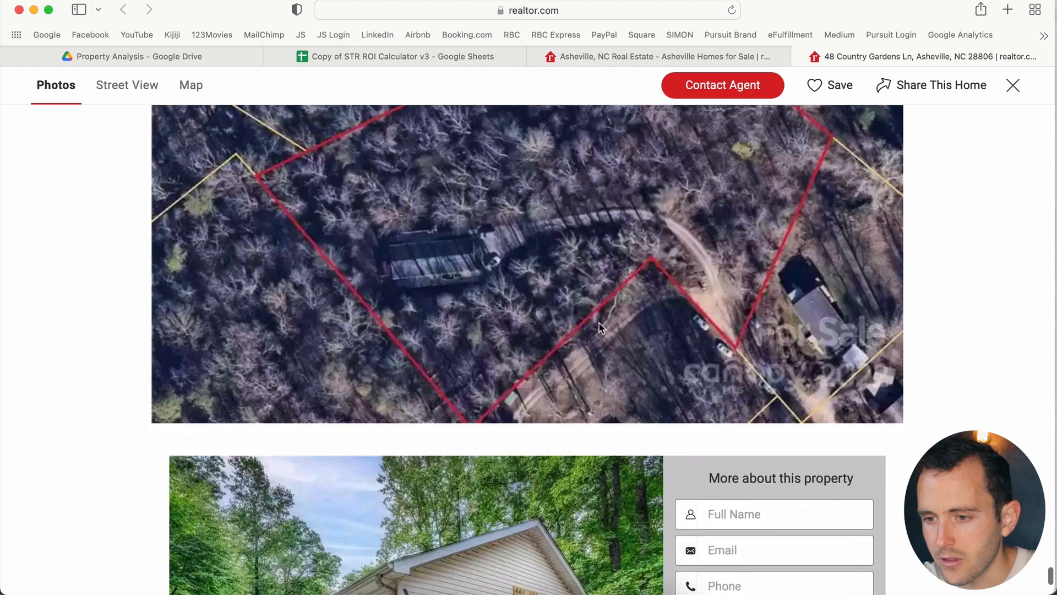
scroll(601, 327, up, 4)
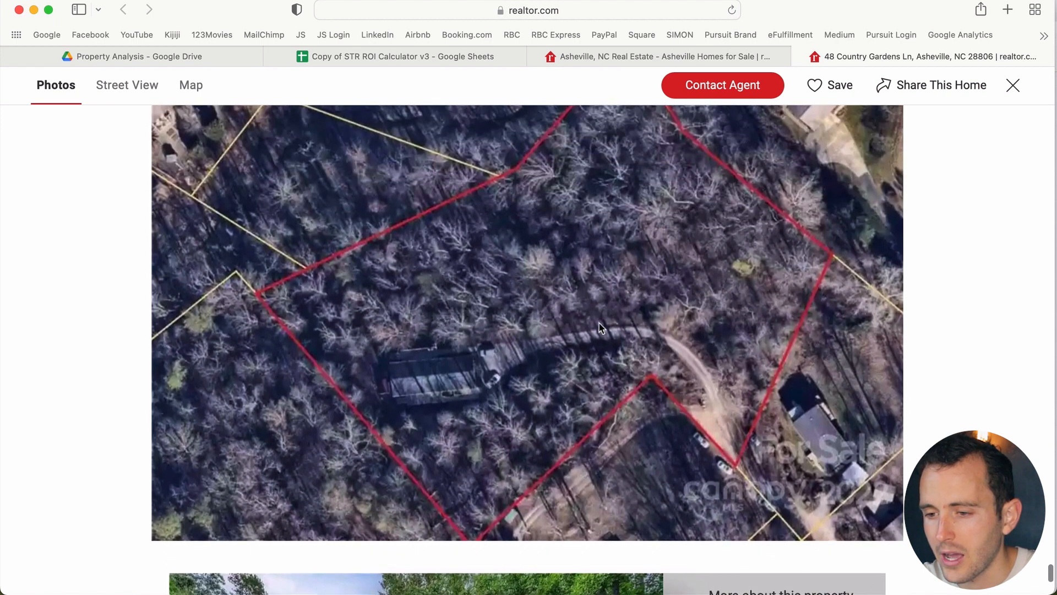
scroll(601, 327, down, 10)
scroll(600, 328, down, 20)
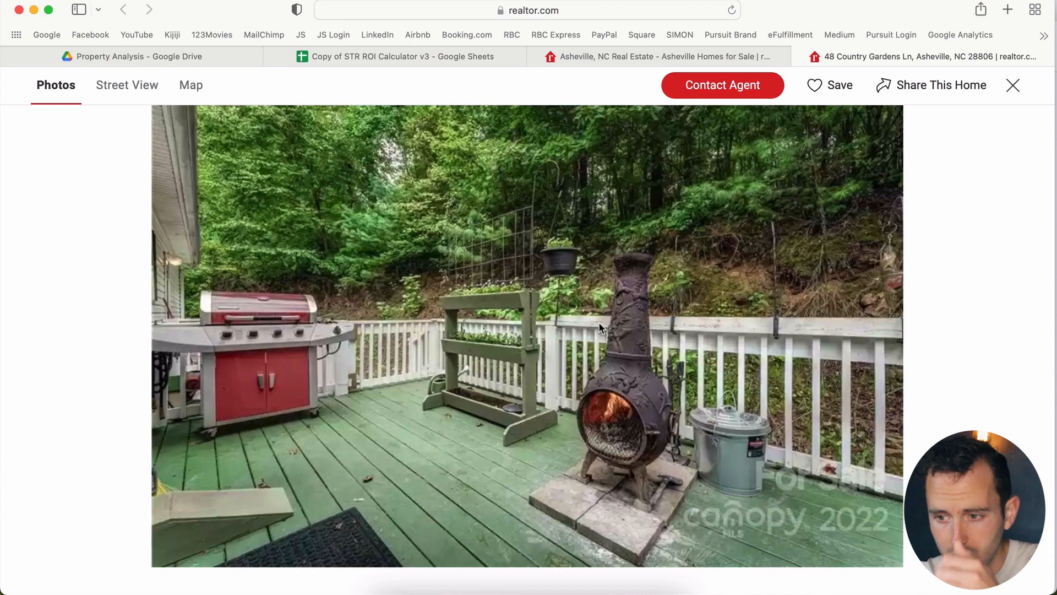
scroll(599, 327, down, 20)
scroll(600, 327, down, 20)
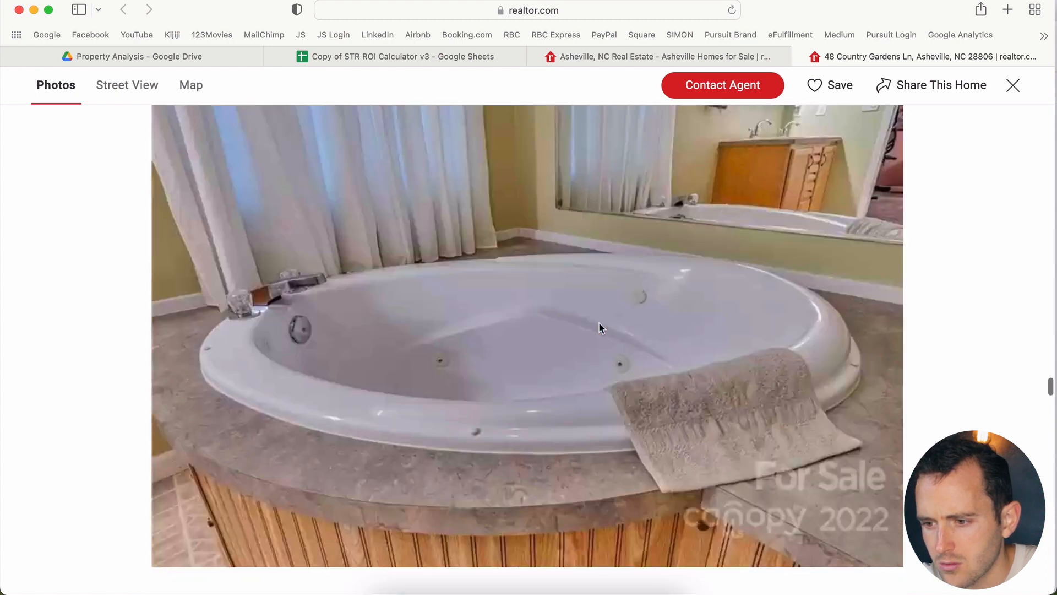
scroll(600, 327, up, 20)
scroll(600, 322, down, 5)
scroll(599, 322, up, 15)
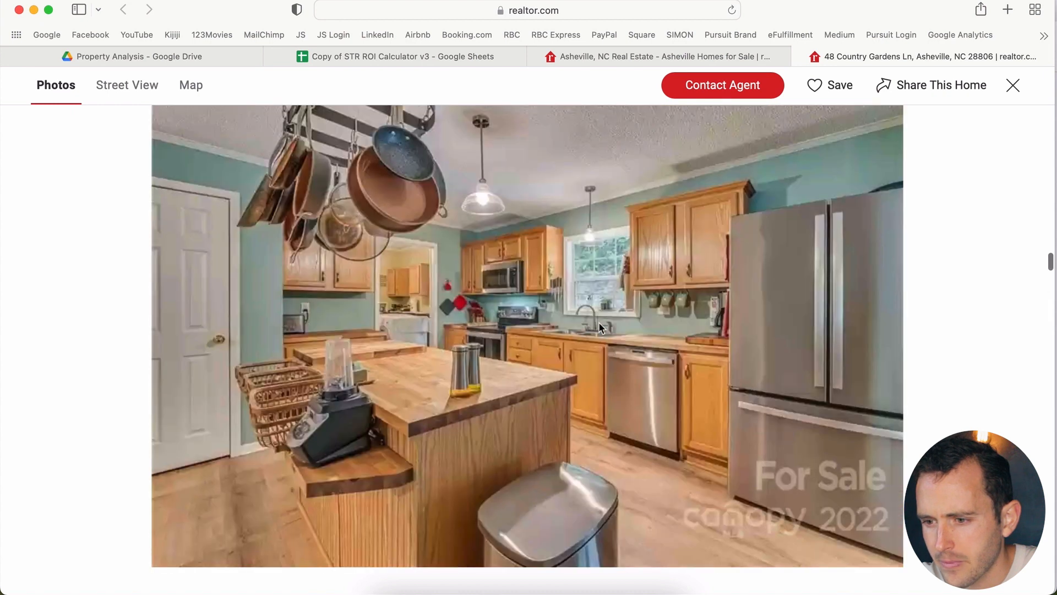
scroll(599, 326, up, 10)
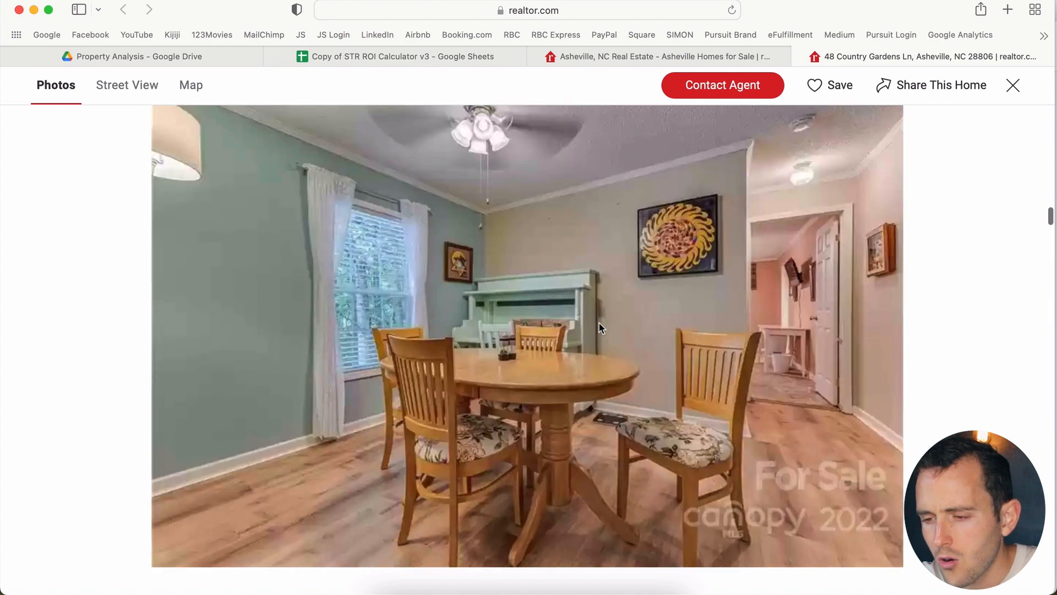
scroll(599, 328, up, 10)
scroll(599, 325, up, 5)
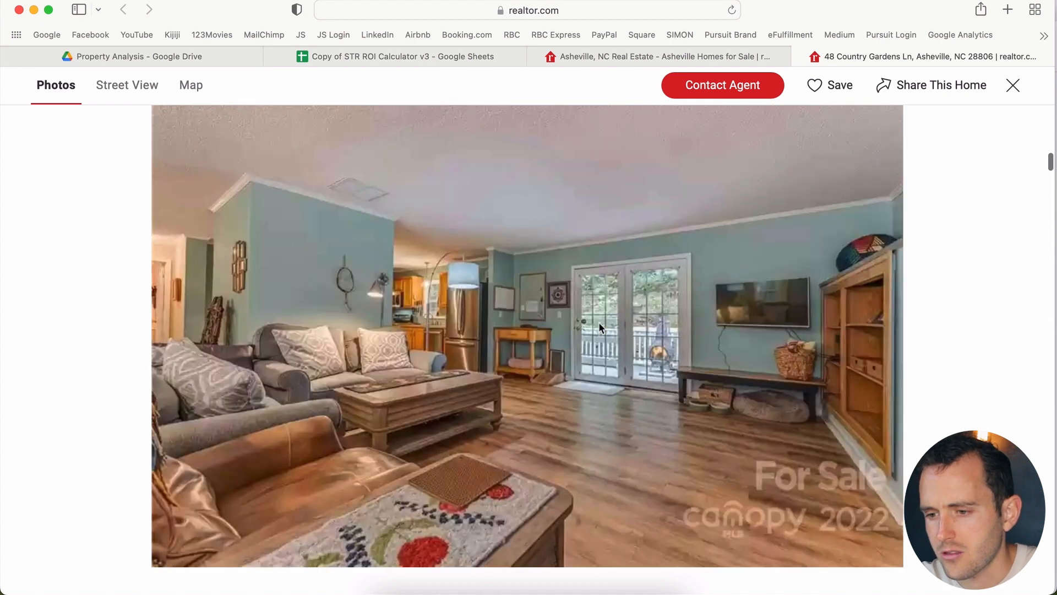
scroll(599, 325, up, 8)
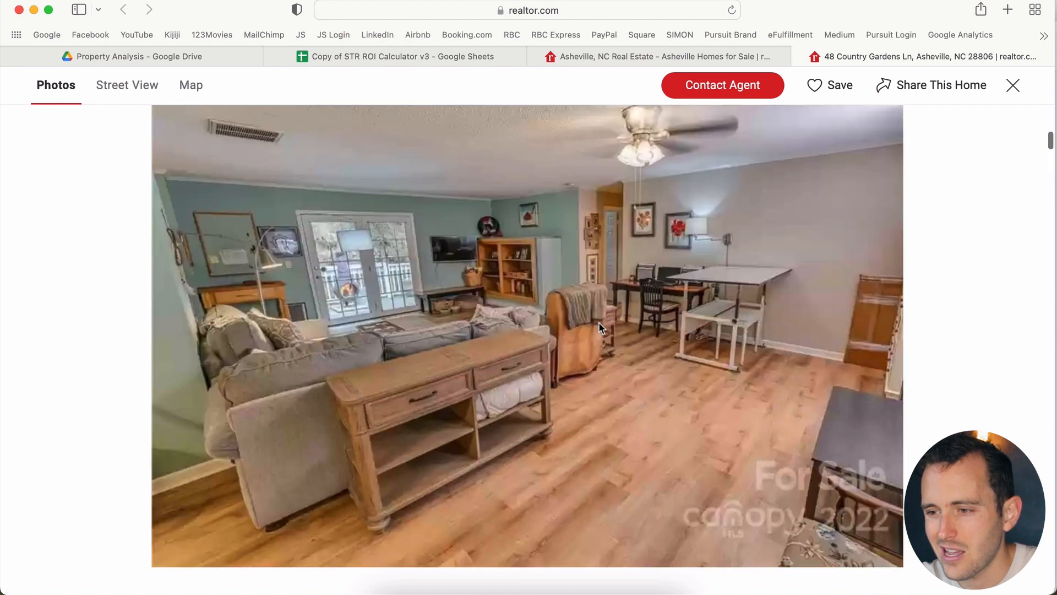
scroll(599, 325, down, 3)
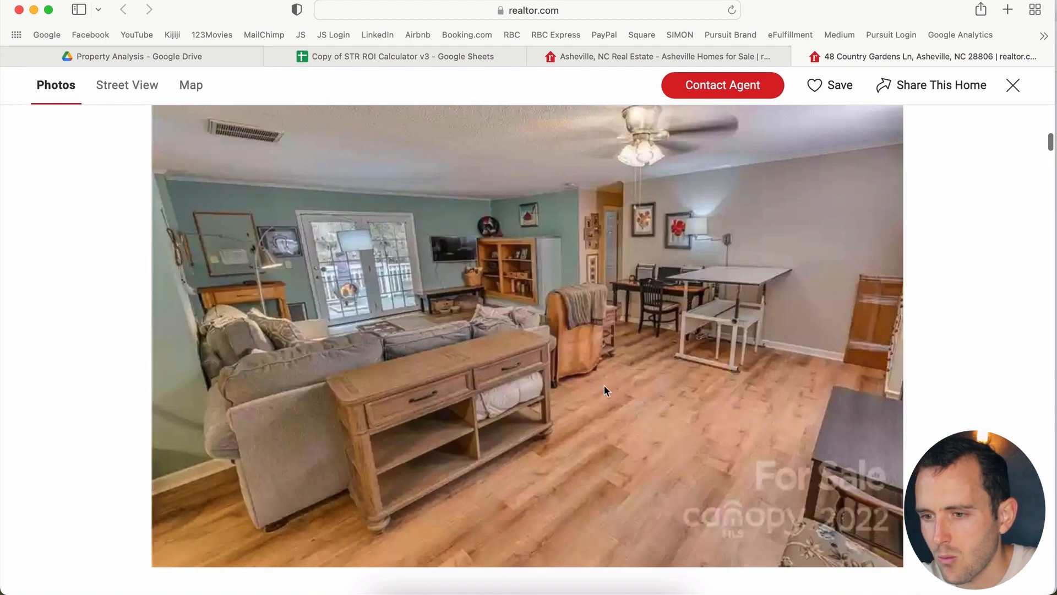
scroll(604, 386, up, 15)
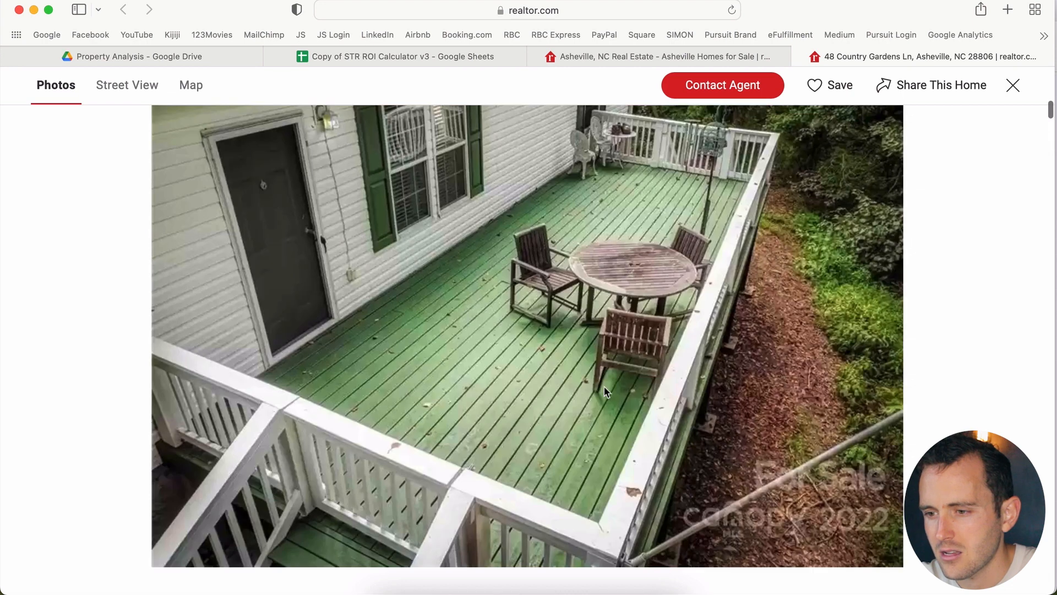
scroll(604, 389, down, 3)
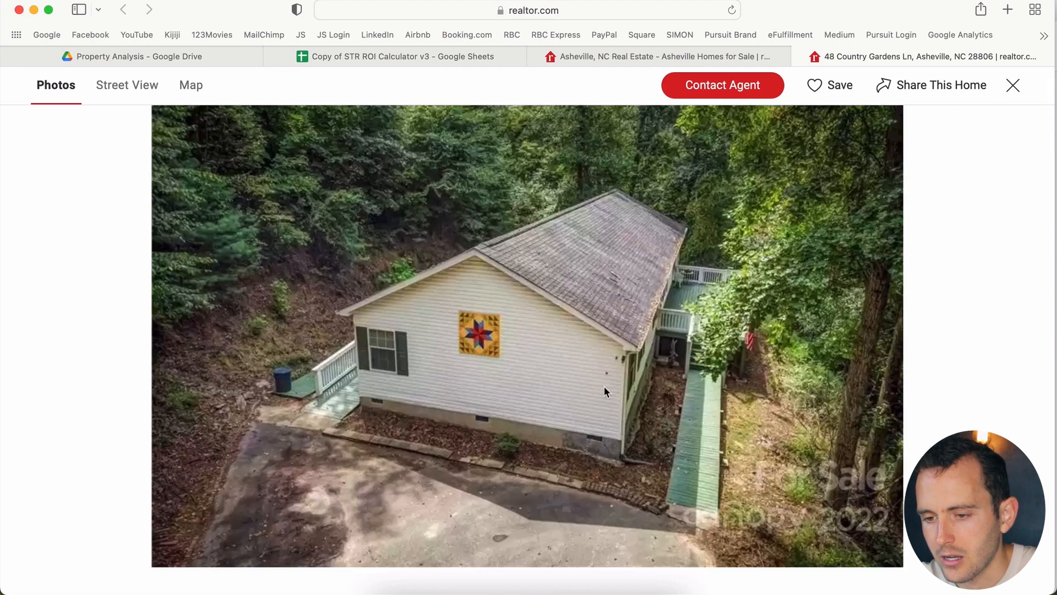
scroll(604, 389, down, 5)
click(1013, 85)
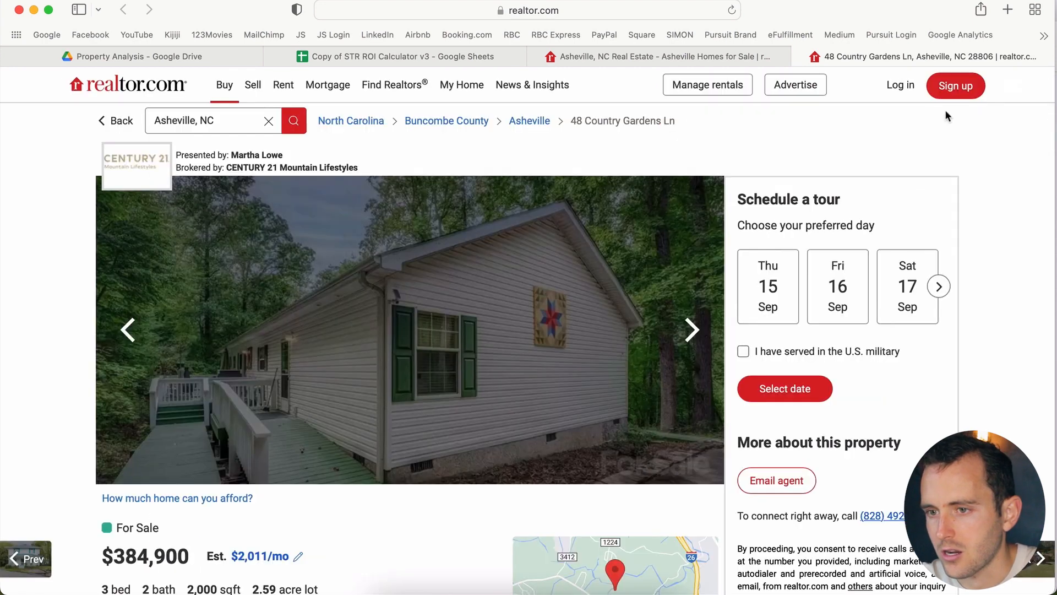
Step: Start editing the calculator's title, then try selecting the listing's address details on Realtor.com
click(408, 56)
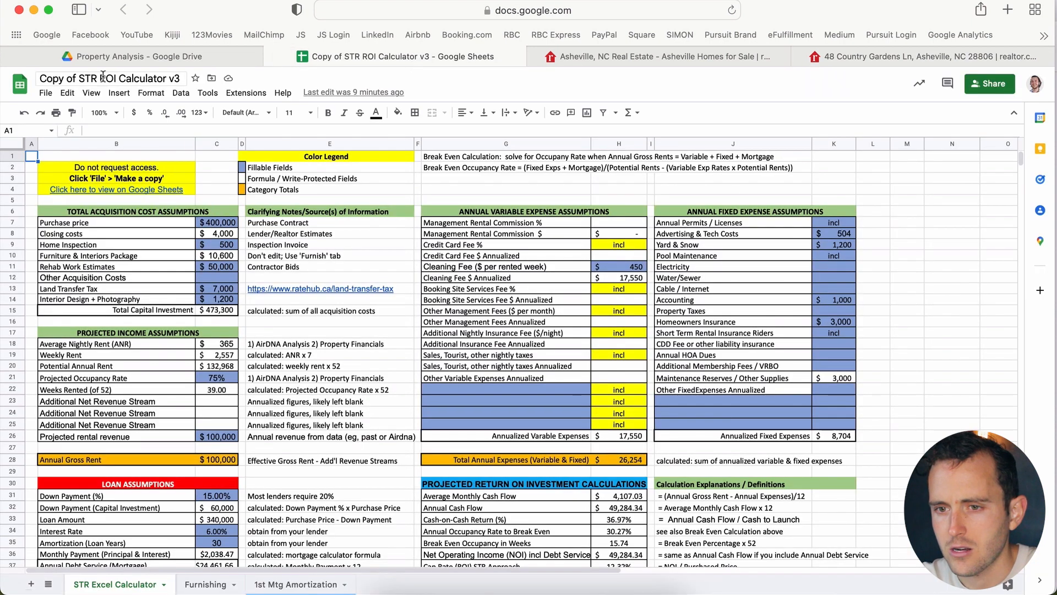
click(95, 91)
click(75, 79)
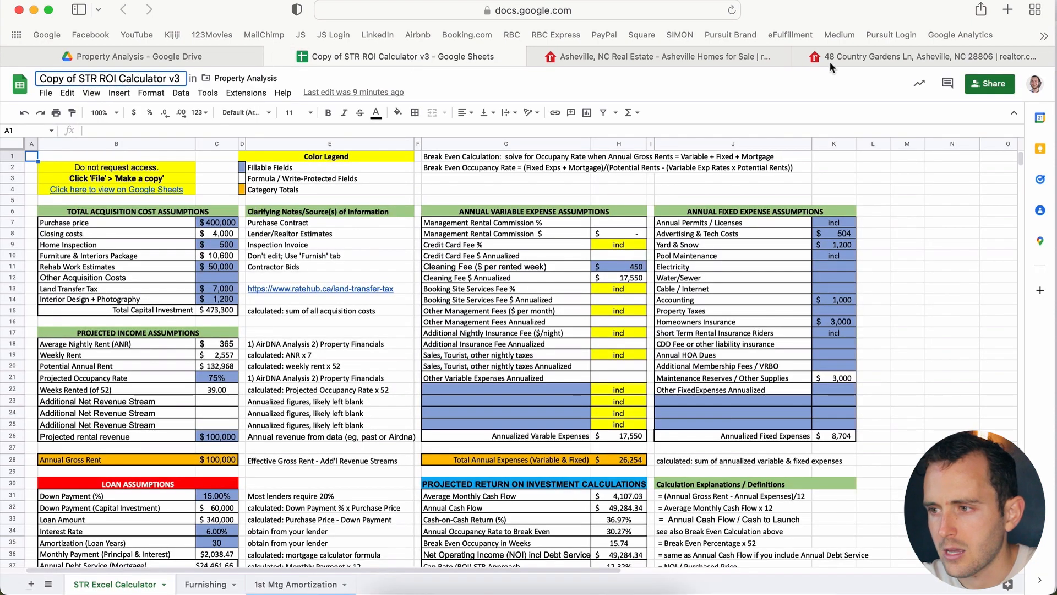
click(851, 56)
drag(100, 515, 190, 512)
click(96, 511)
drag(98, 511, 141, 512)
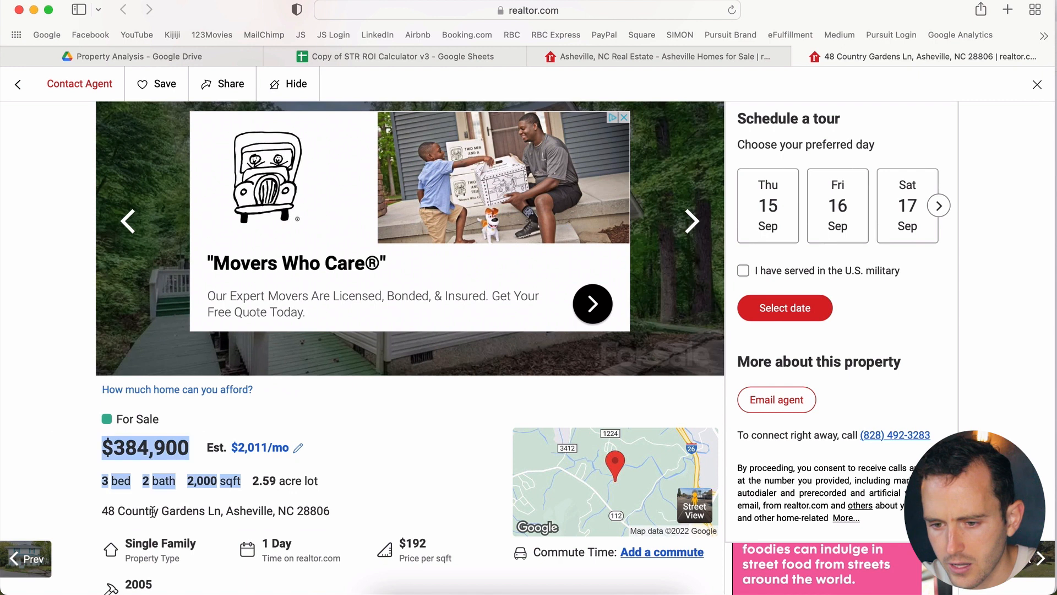
click(187, 512)
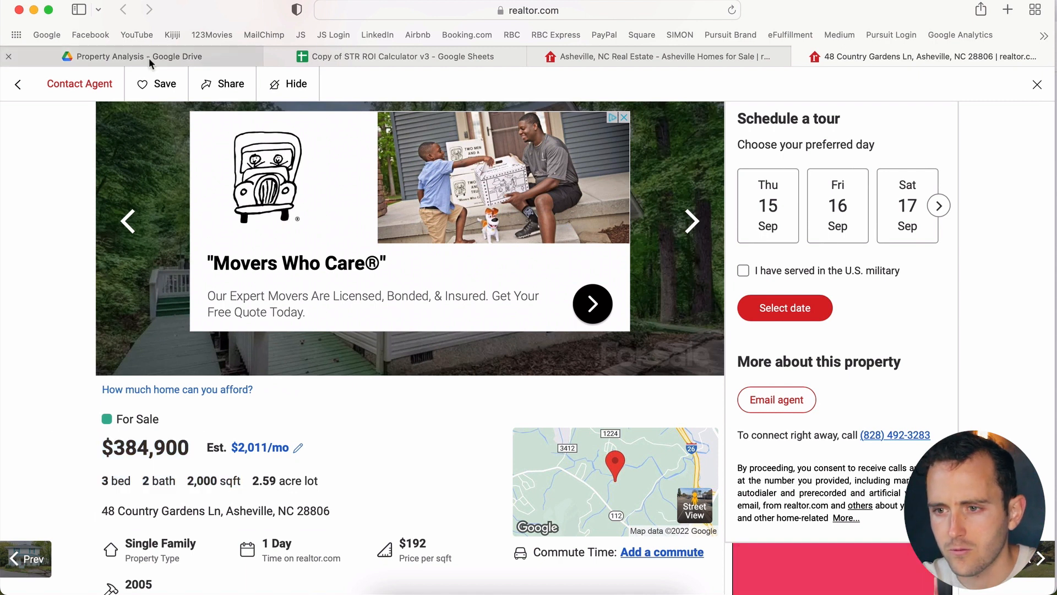
click(326, 55)
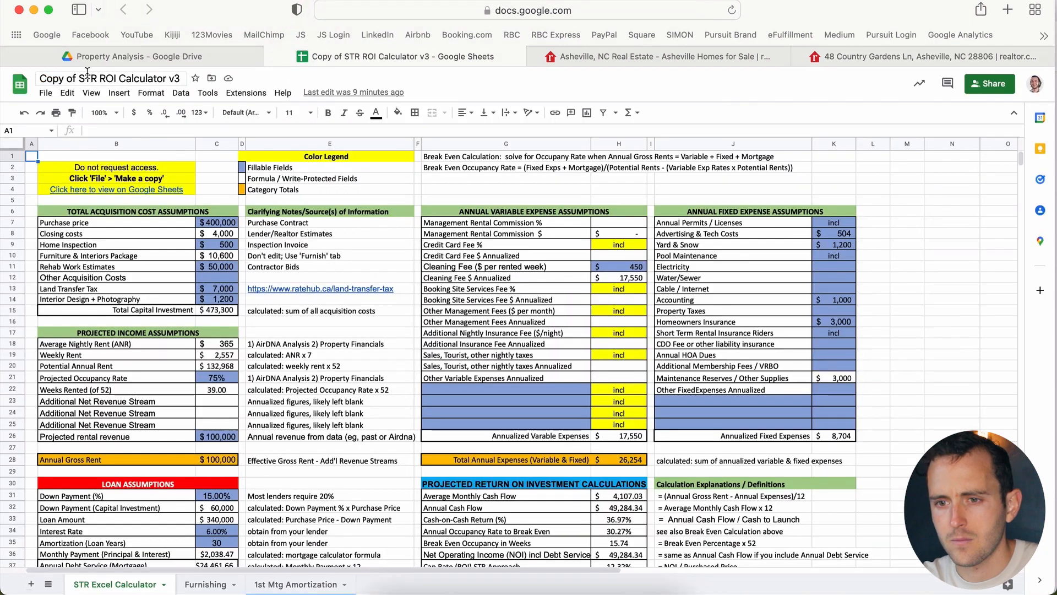
drag(77, 79, 39, 79)
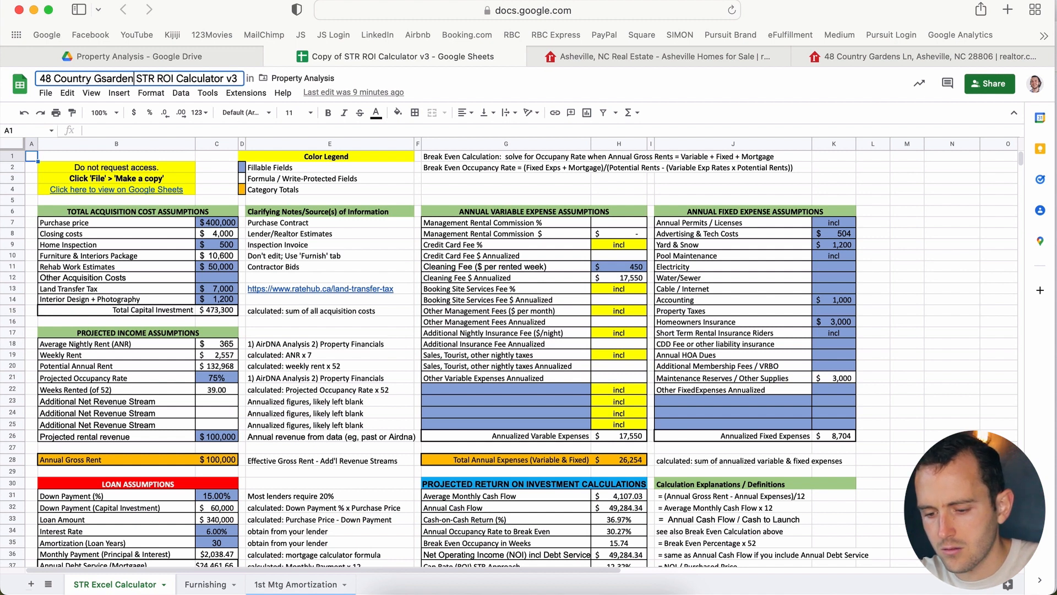
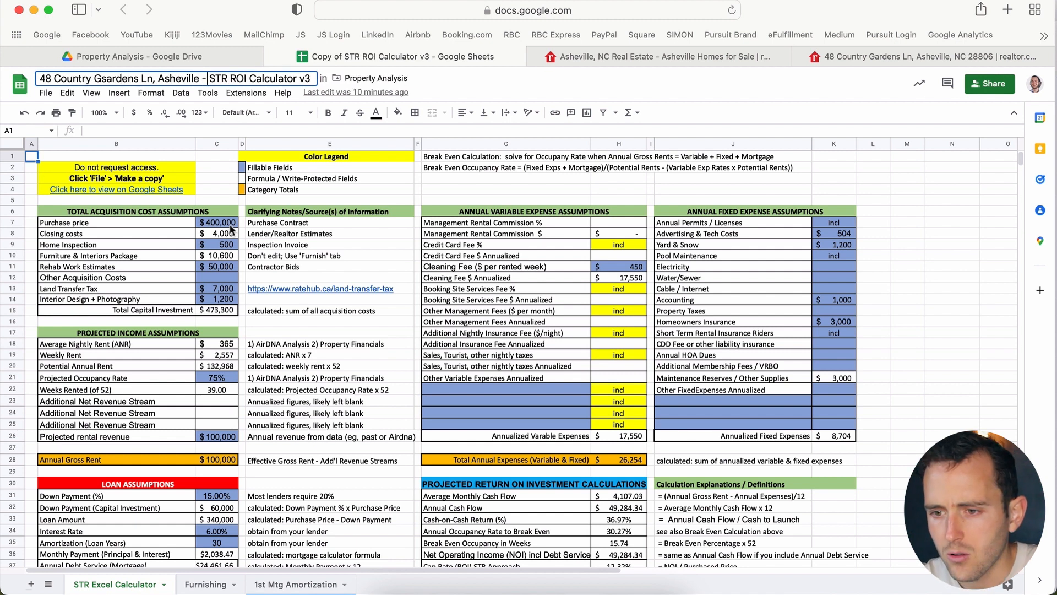
key(Return)
click(827, 57)
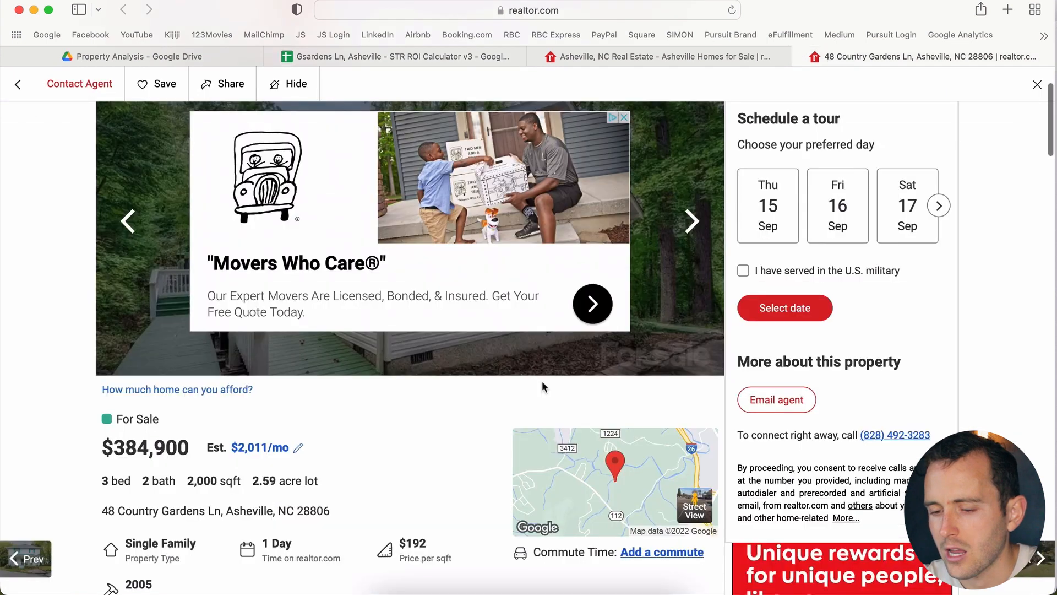
Step: Expand the listing's Open Houses and Property Details sections
scroll(332, 480, down, 5)
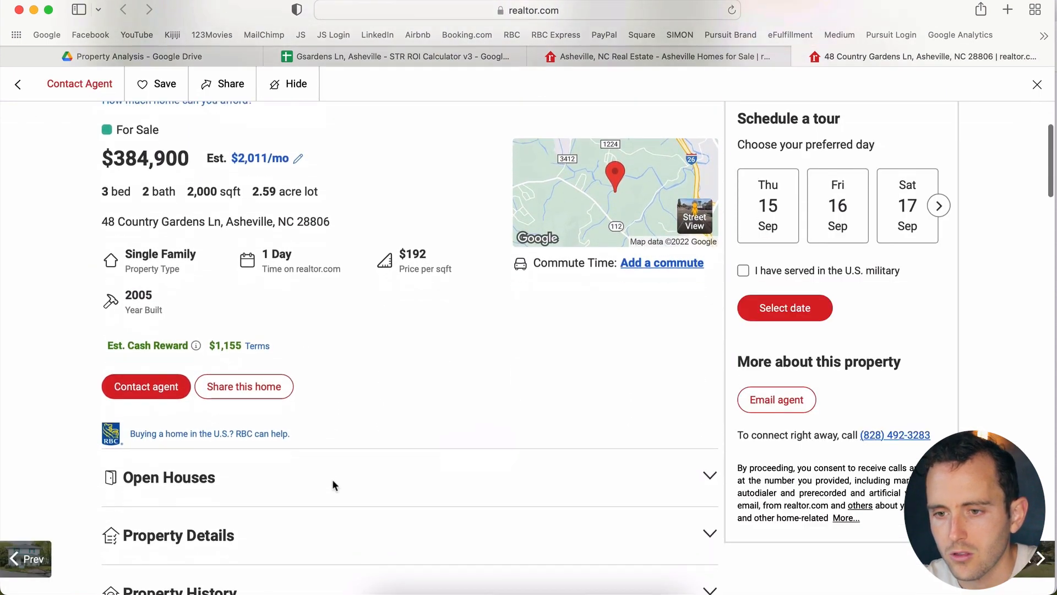
scroll(333, 482, down, 10)
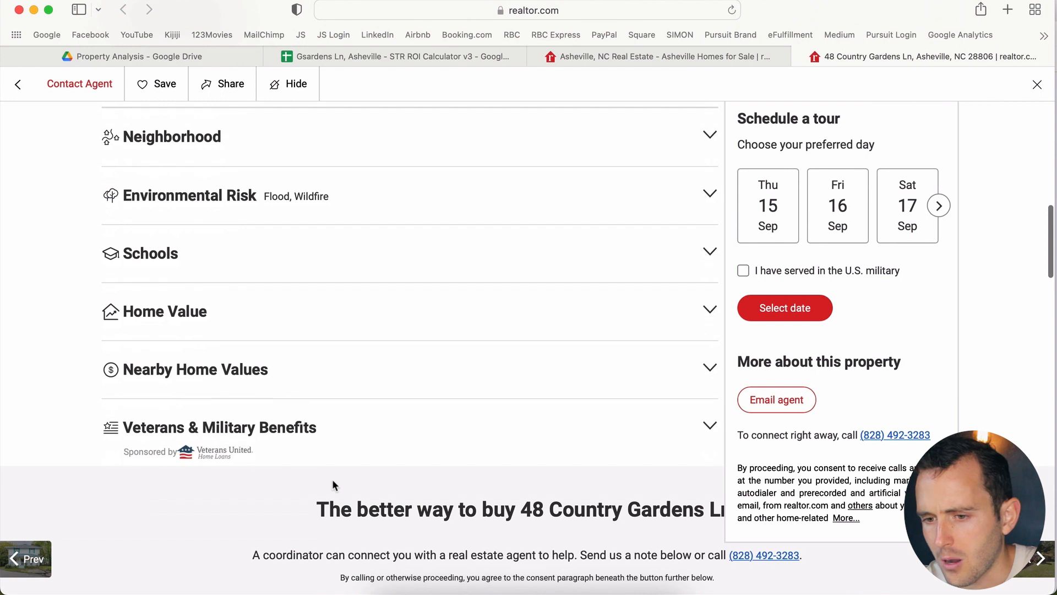
scroll(332, 482, up, 9)
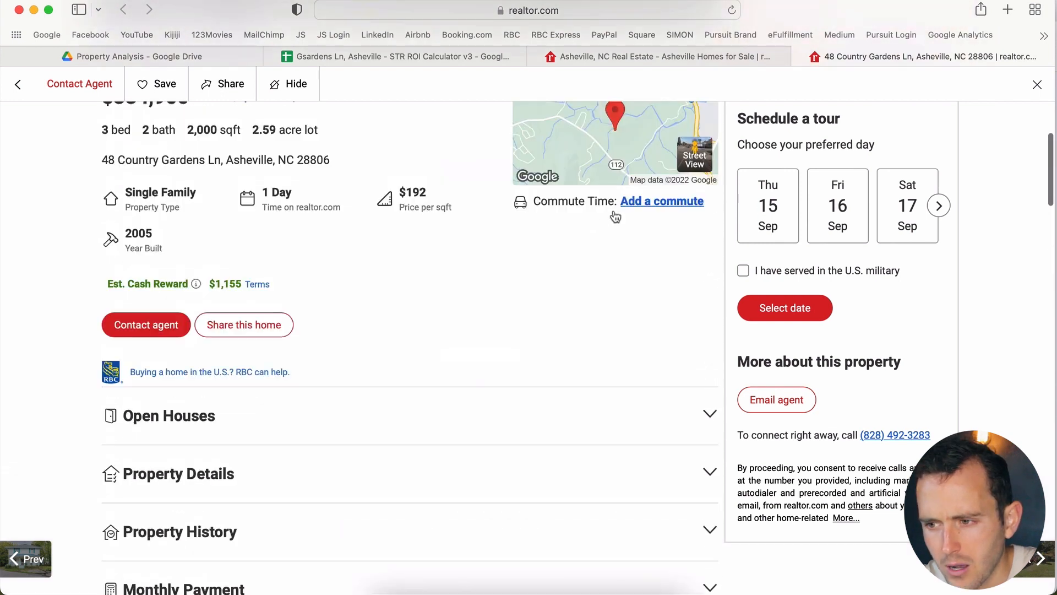
scroll(615, 216, up, 3)
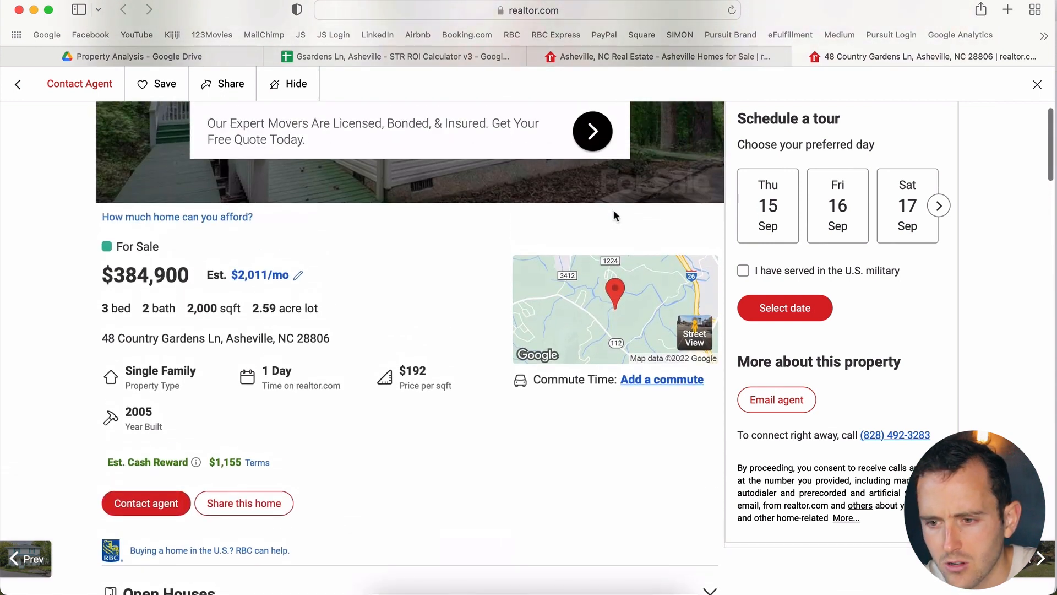
scroll(613, 209, down, 2)
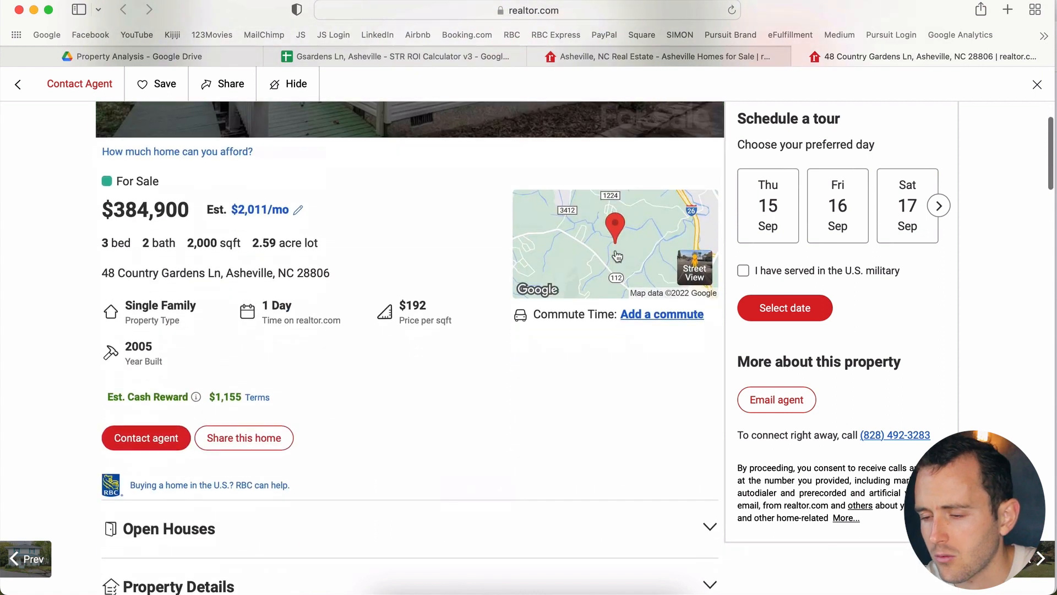
click(695, 537)
scroll(699, 538, down, 5)
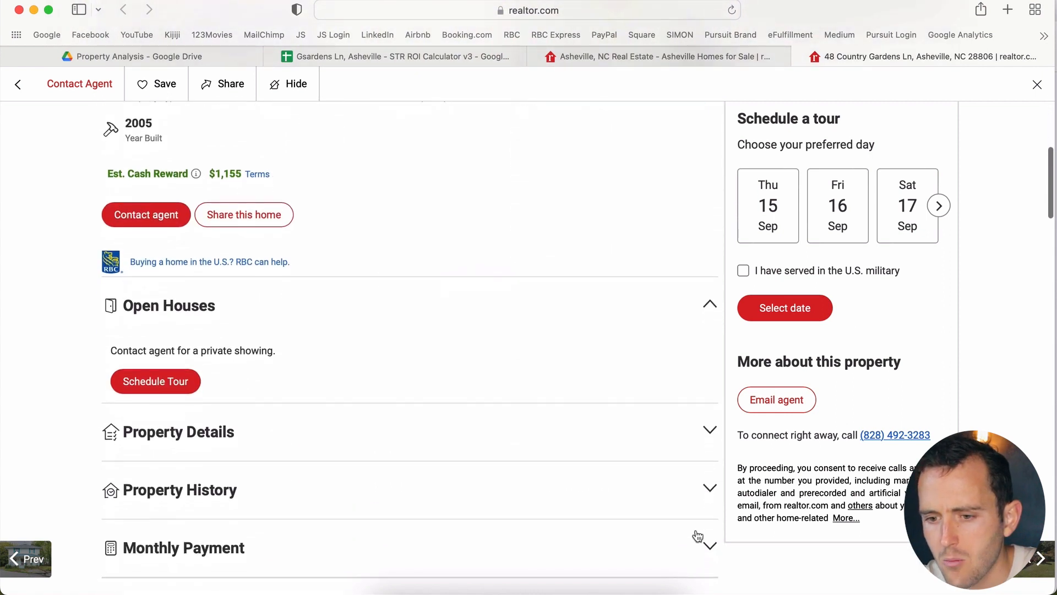
click(699, 365)
Step: Expand Property History to review the $384,900 2022 listing and $124,000 2015 sale
scroll(699, 362, down, 2)
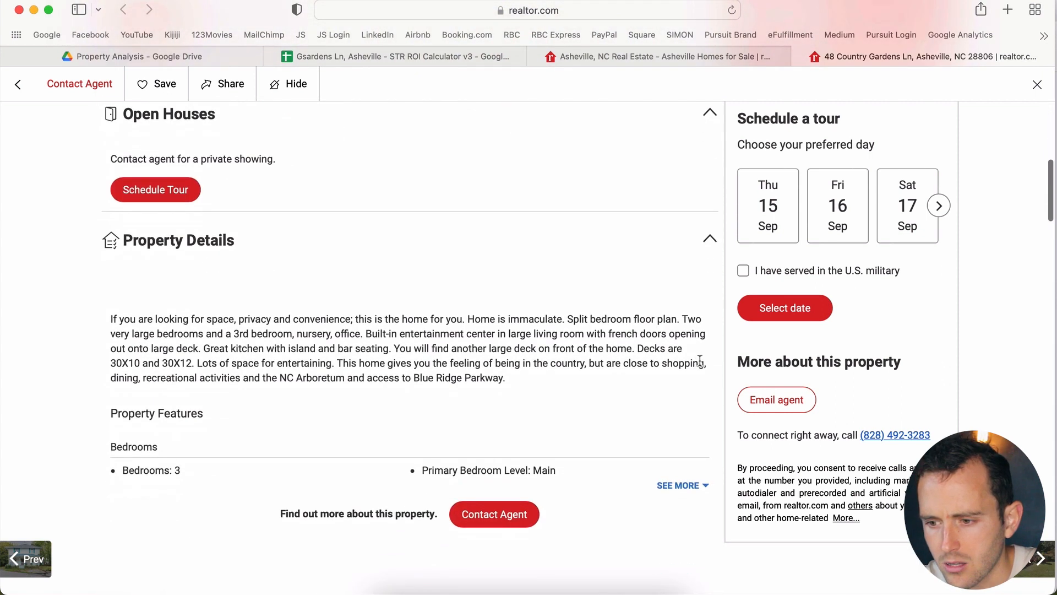
scroll(694, 463, down, 5)
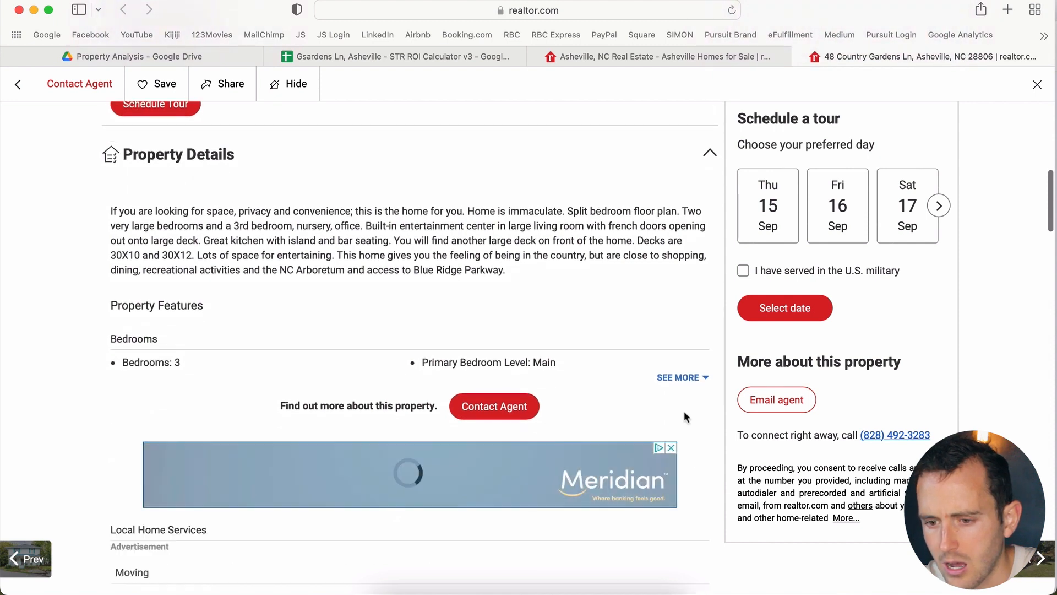
scroll(683, 419, down, 4)
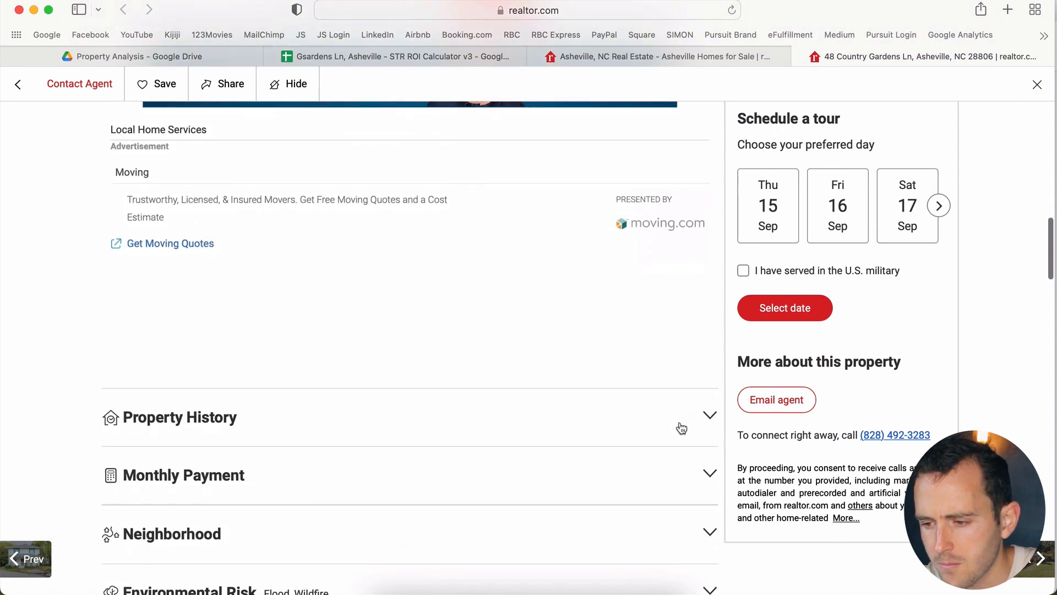
click(683, 424)
scroll(687, 426, down, 2)
scroll(685, 418, down, 1)
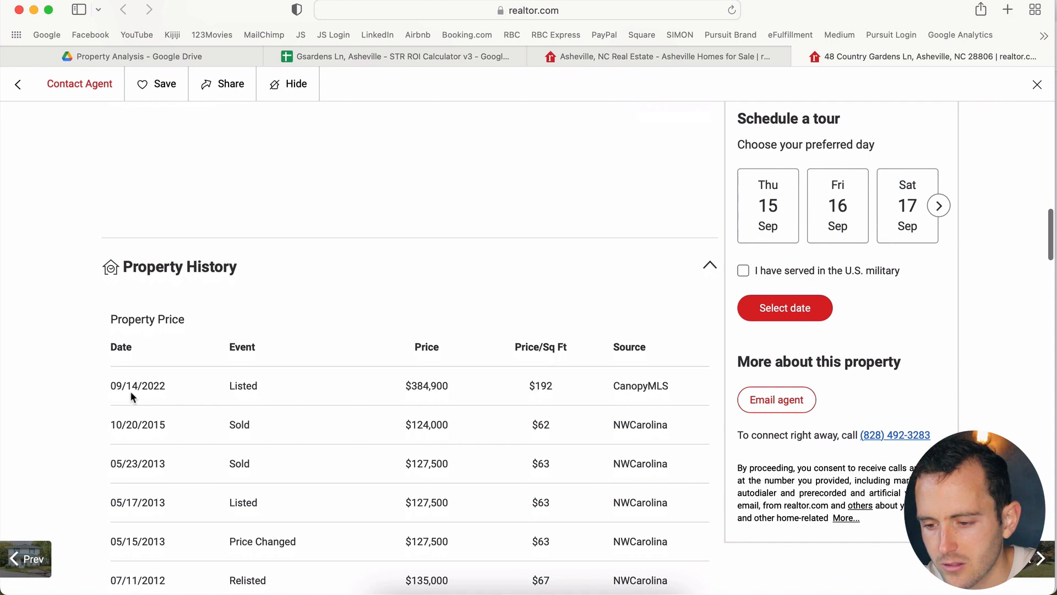
scroll(130, 392, down, 2)
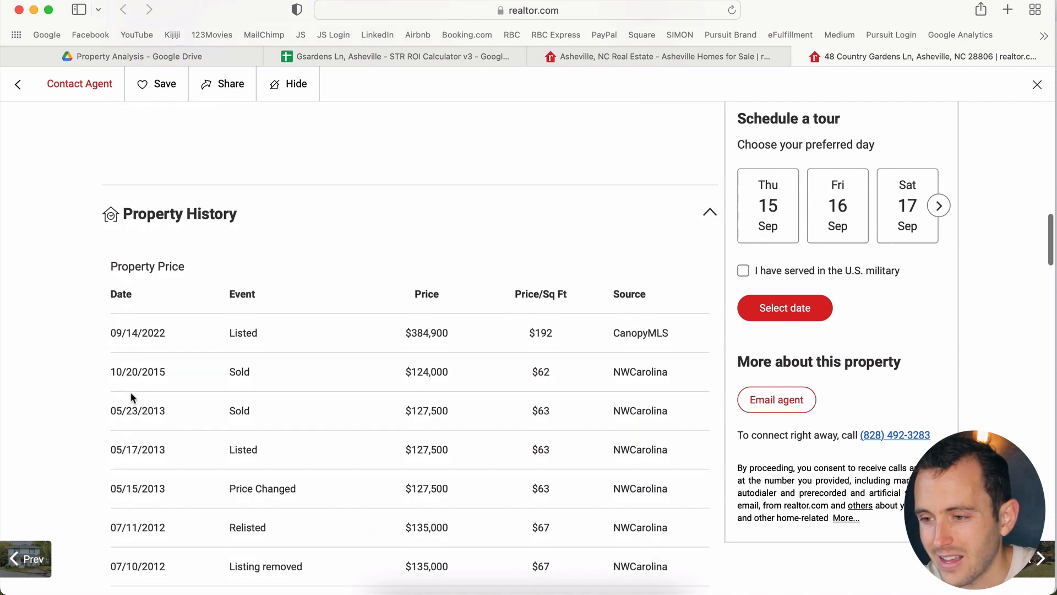
scroll(130, 392, up, 15)
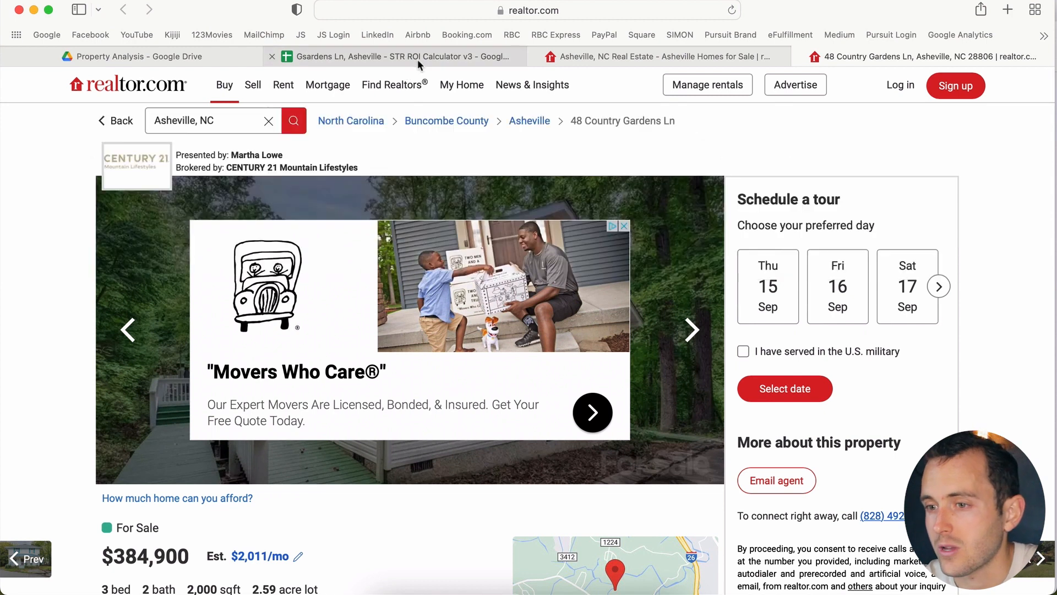
Step: Enter 384900 as the purchase price in C7, then step down to the inspection and furniture rows
mouse_move(418, 58)
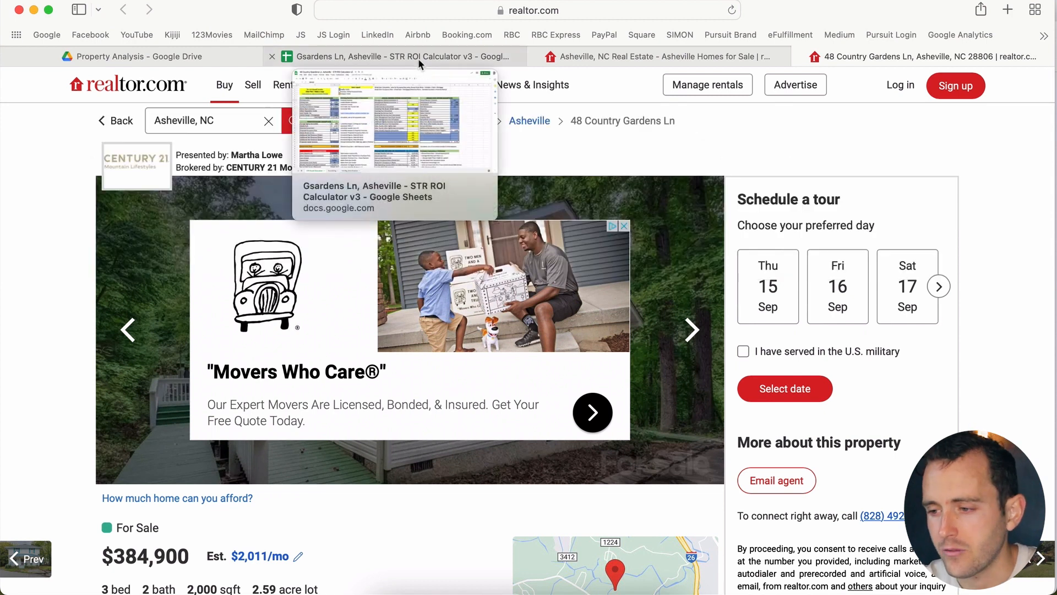
click(349, 54)
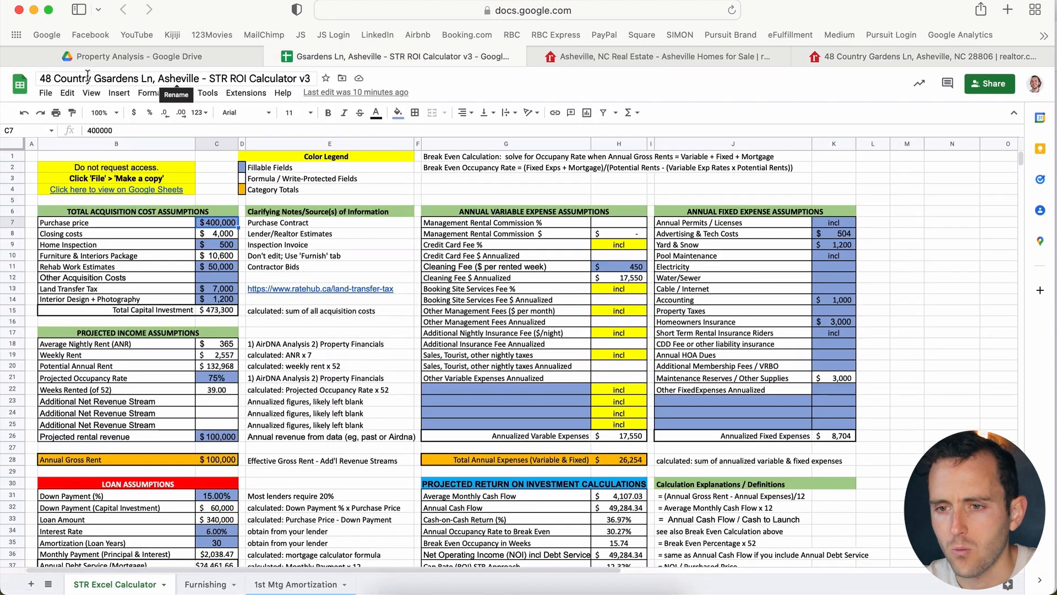
click(109, 79)
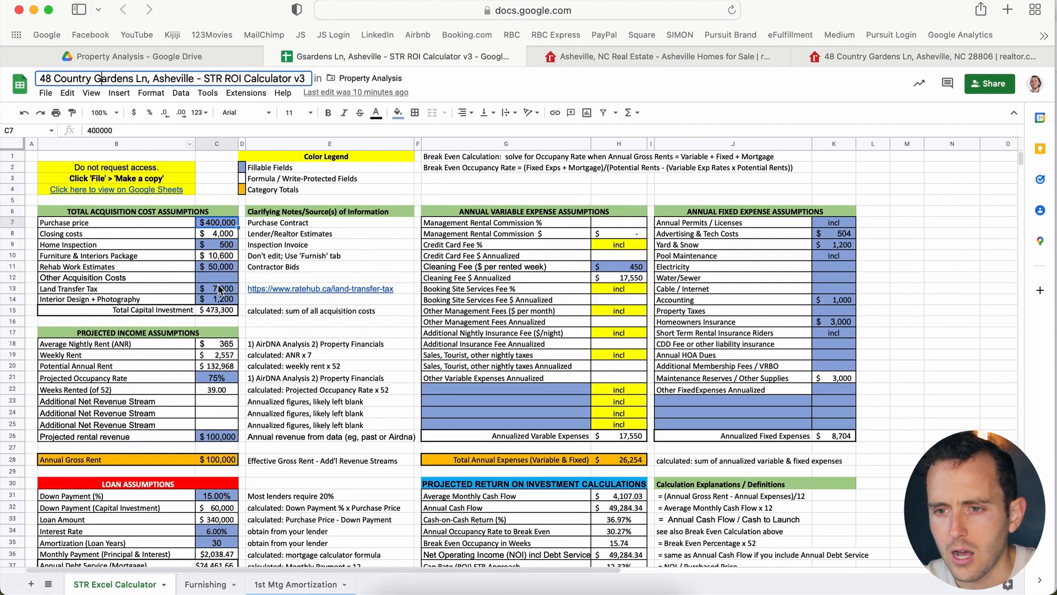
click(892, 51)
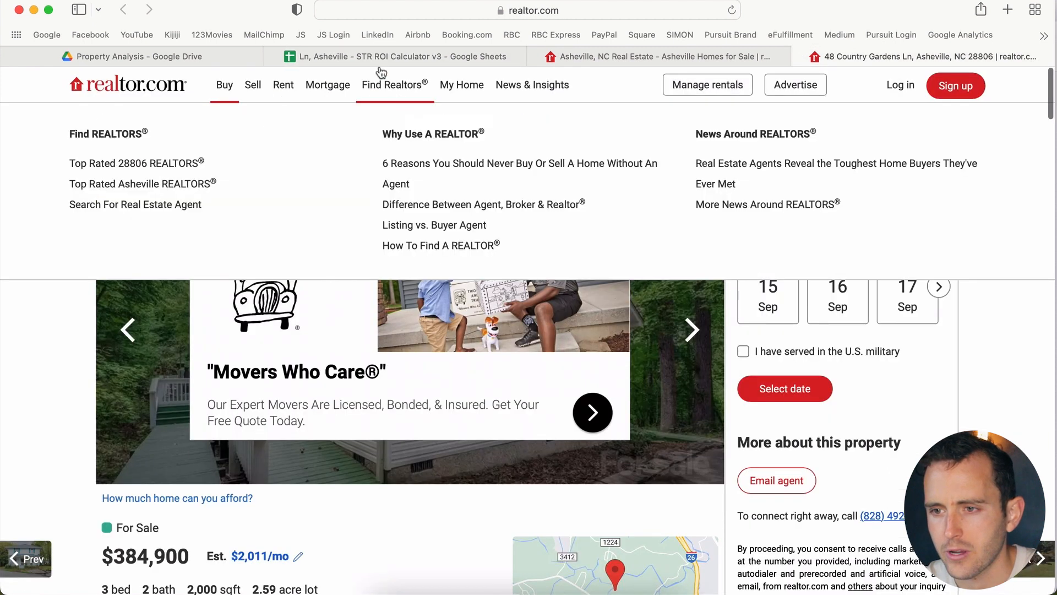
click(377, 60)
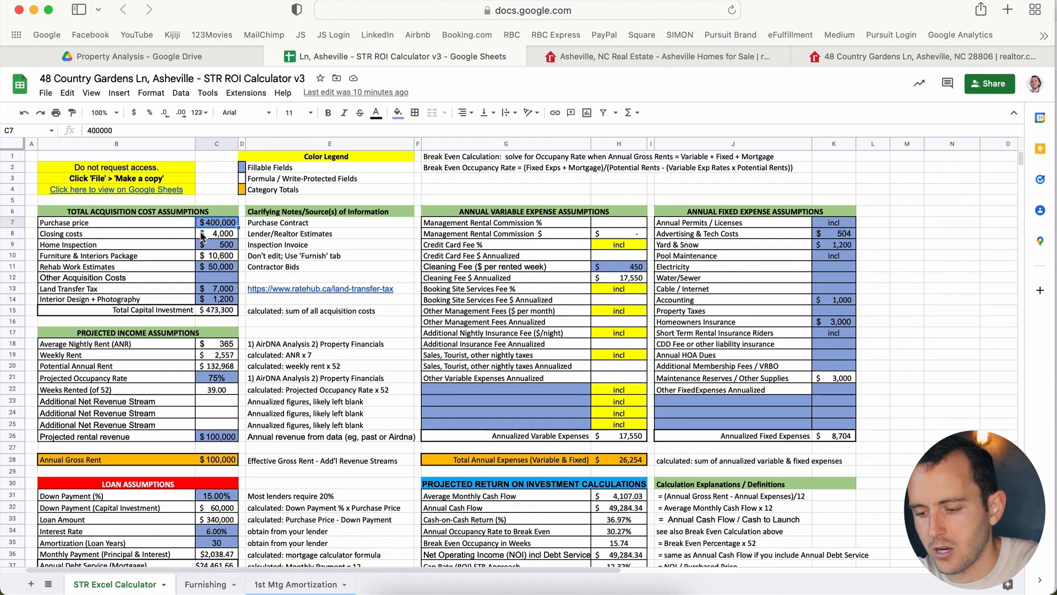
text(384900)
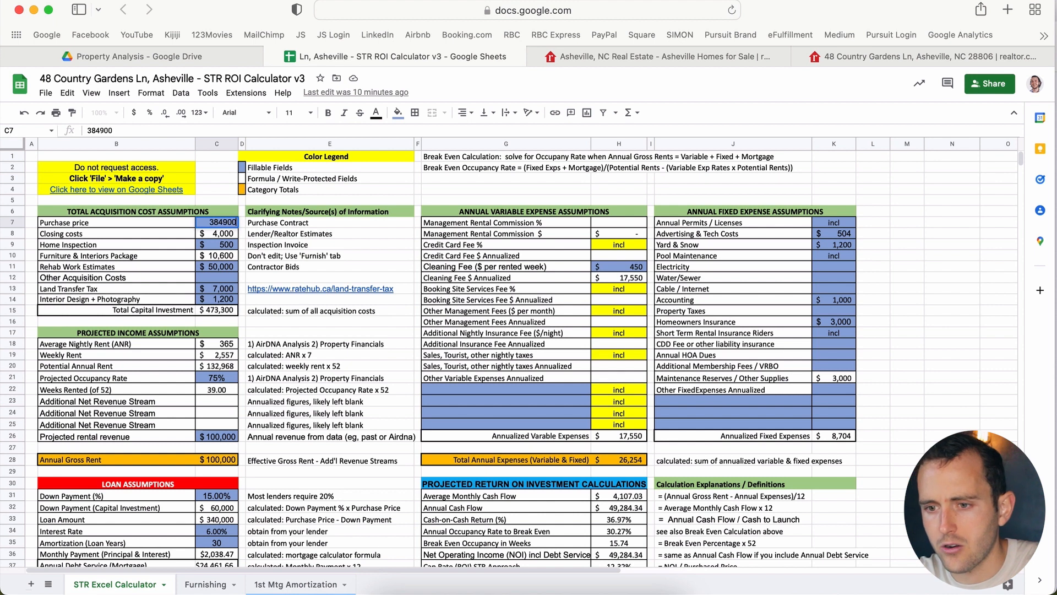
key(Return)
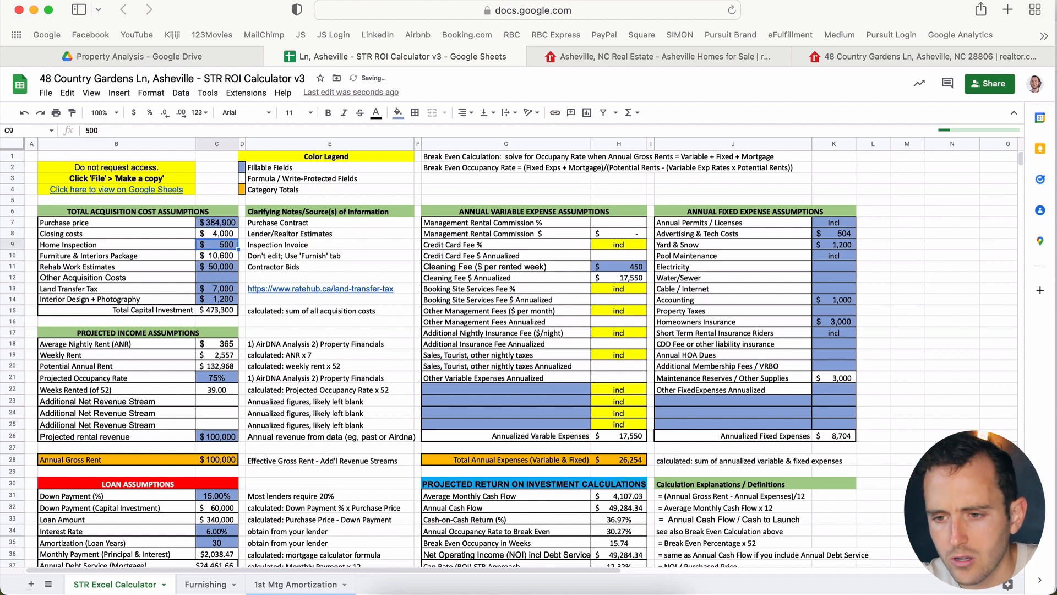
key(Down)
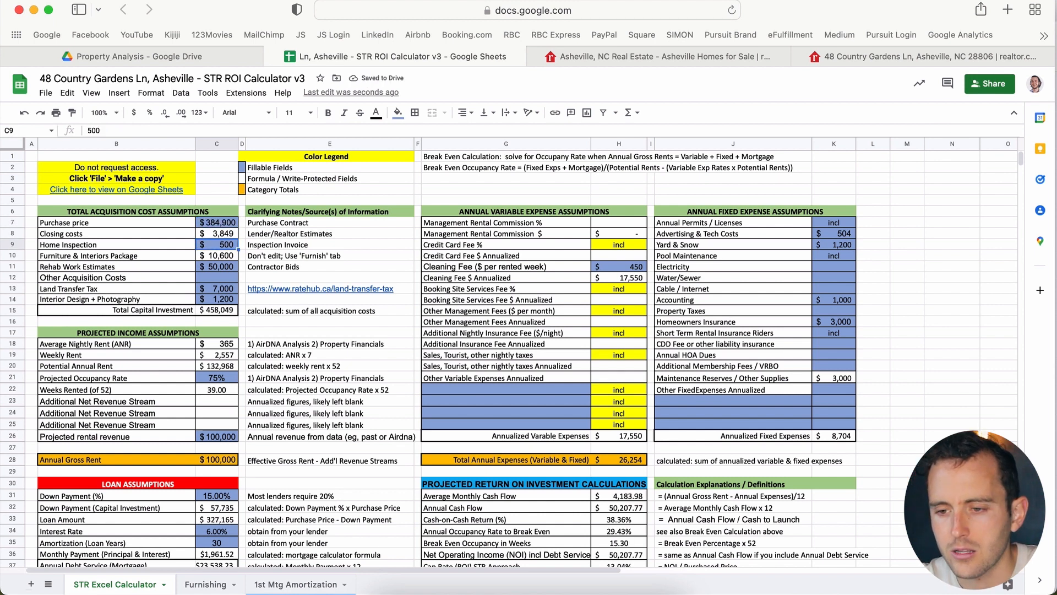
key(Down)
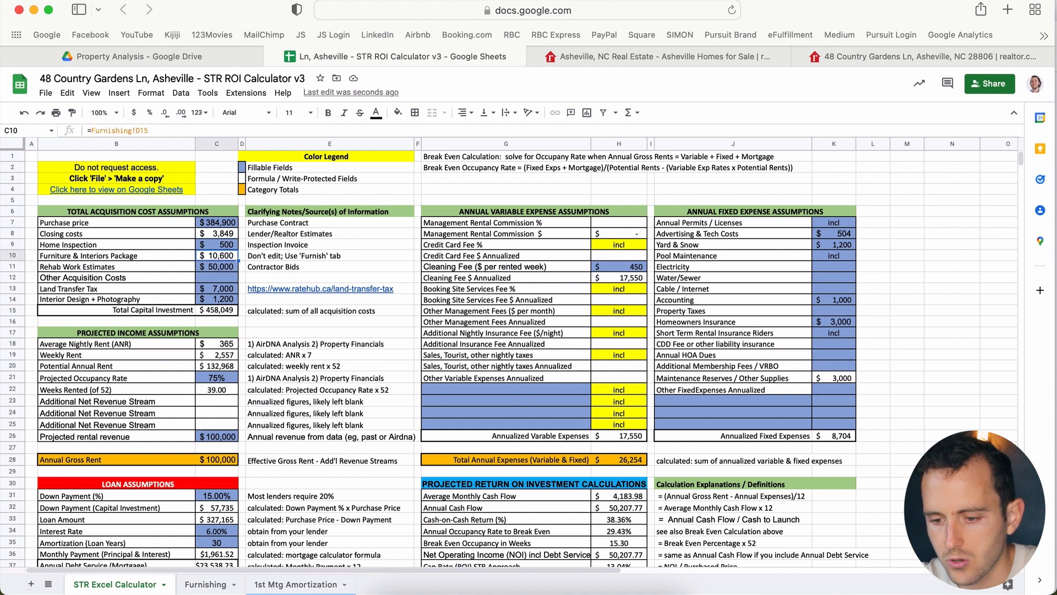
Step: Step down the Furnishing sheet's Qty column from queen bedroom to kitchen
click(206, 585)
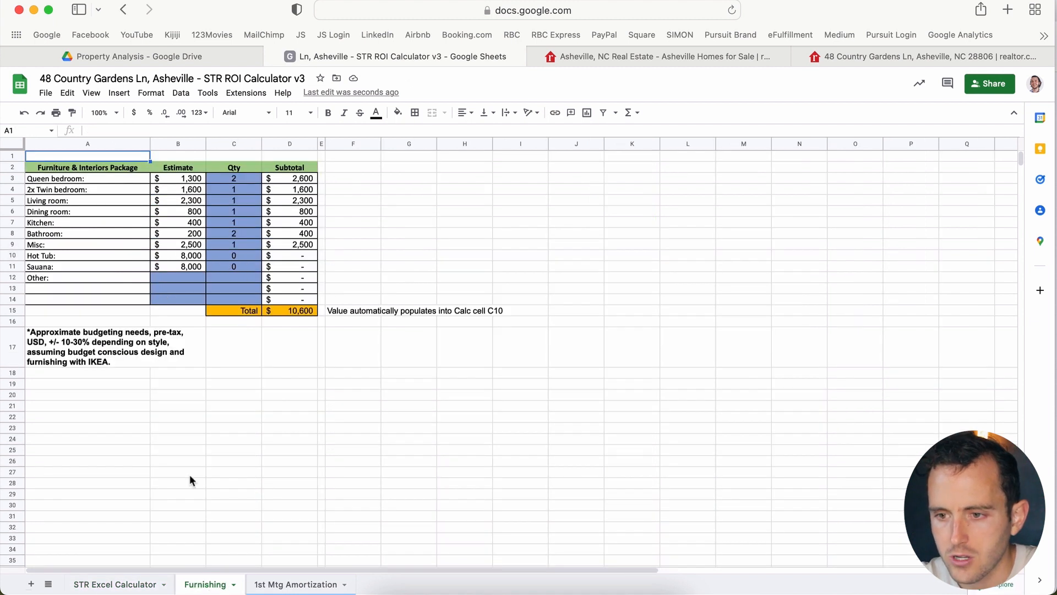
click(229, 178)
key(Down)
click(233, 200)
key(Return)
key(Return)
key(Down)
key(Down)
key(Down)
key(Down)
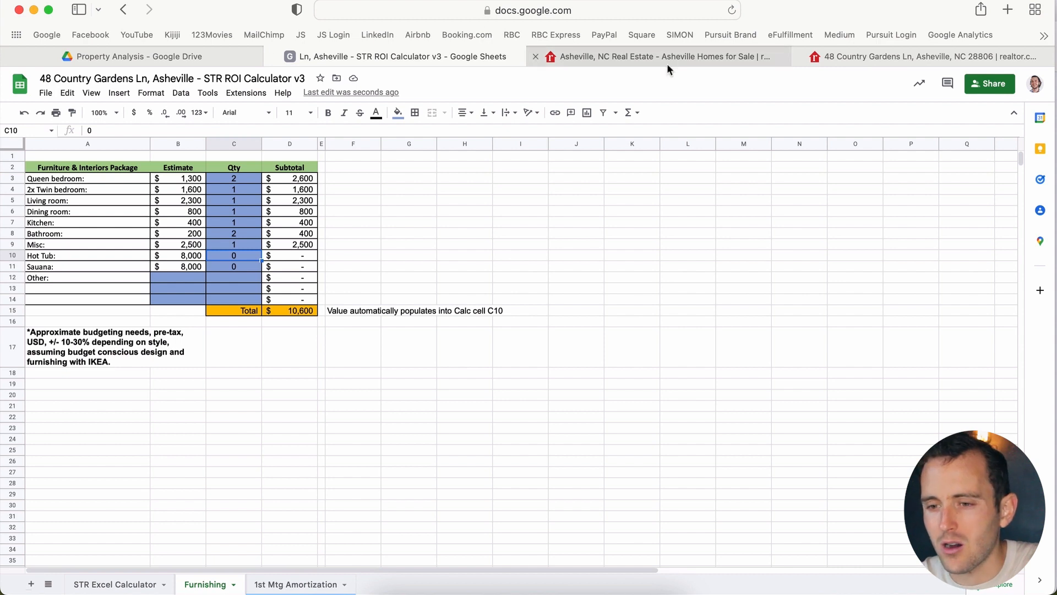
Step: On Realtor.com, step the listing's inline photos back to image 39 of 43
click(890, 58)
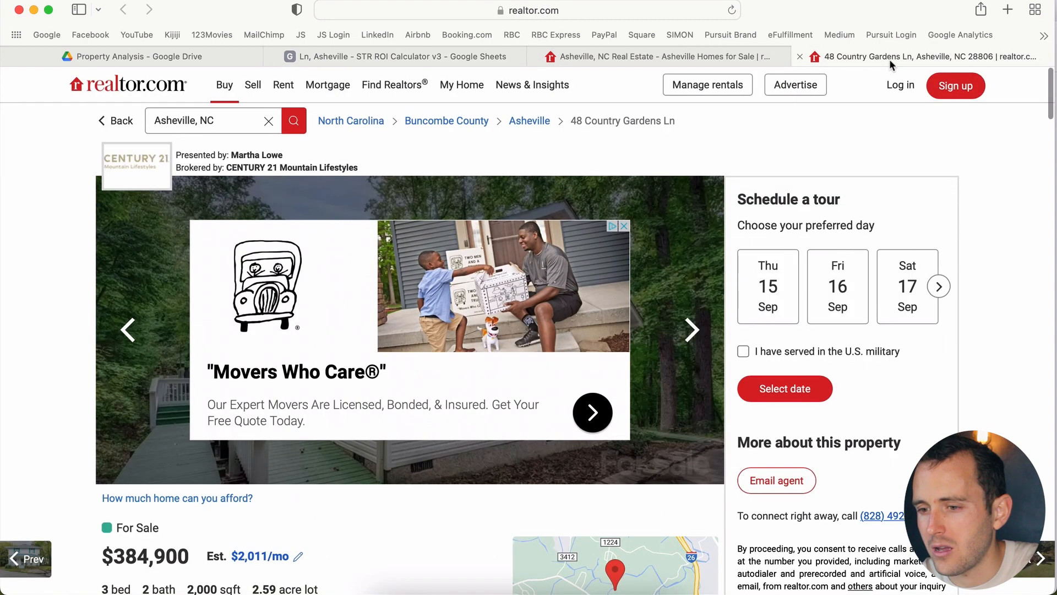
click(128, 332)
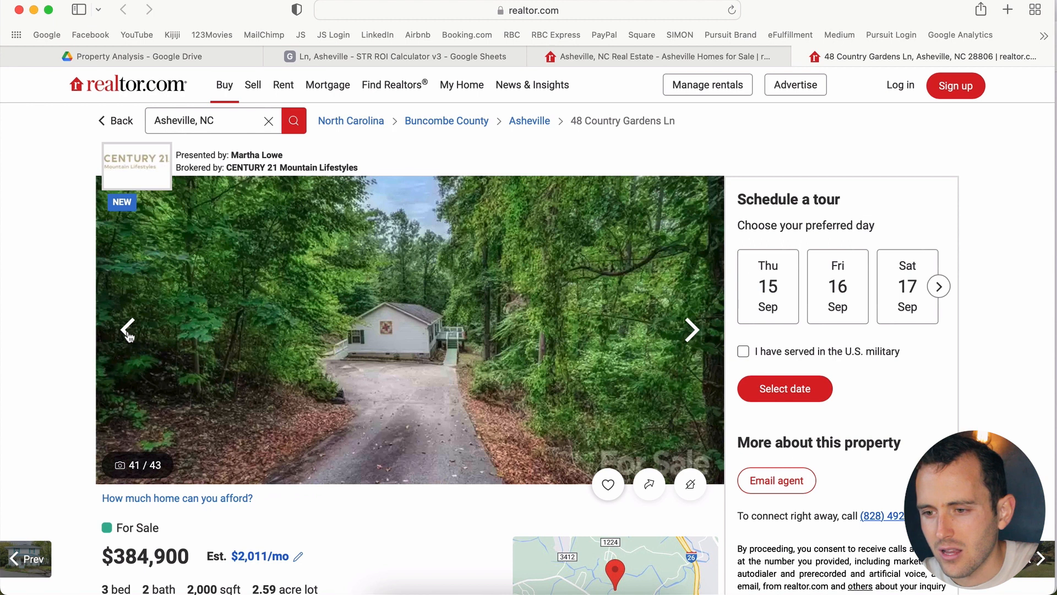
click(128, 330)
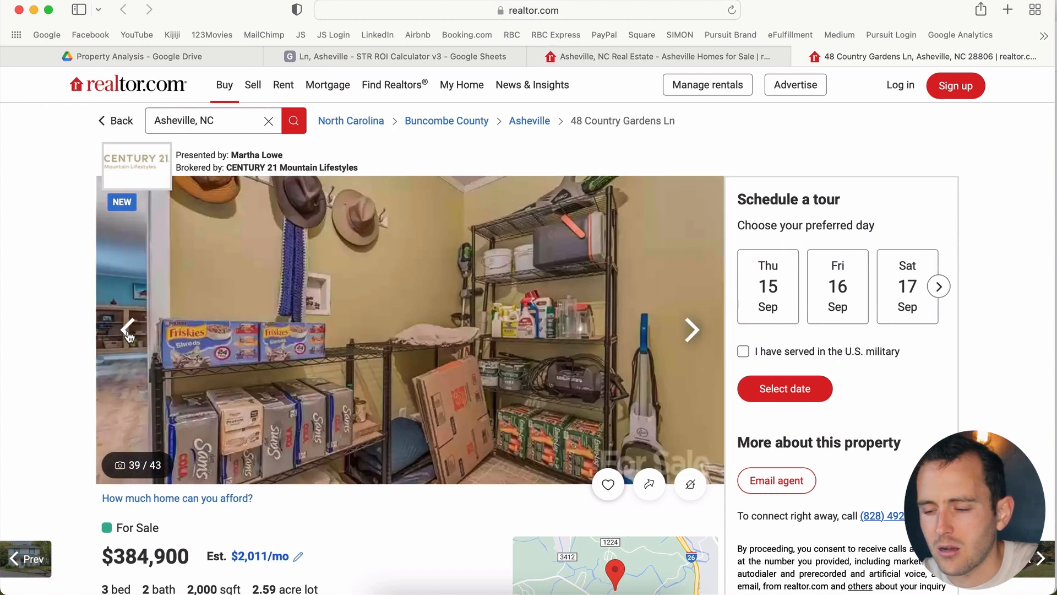
click(127, 331)
Step: Set the Hot Tub quantity to 1, raising the furniture package to $18,600 in the calculator
click(401, 57)
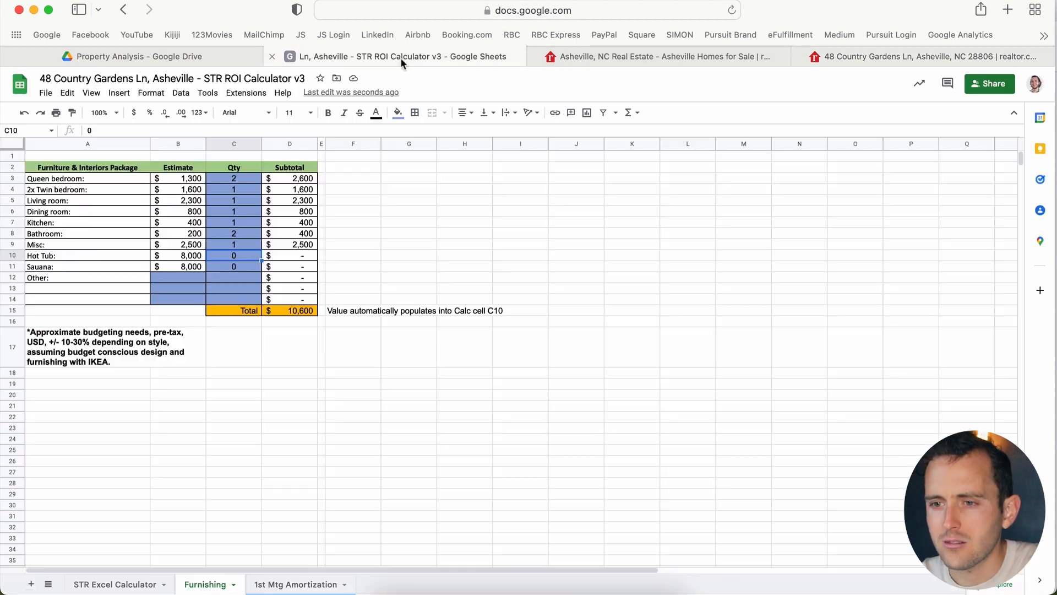
text(1)
key(Return)
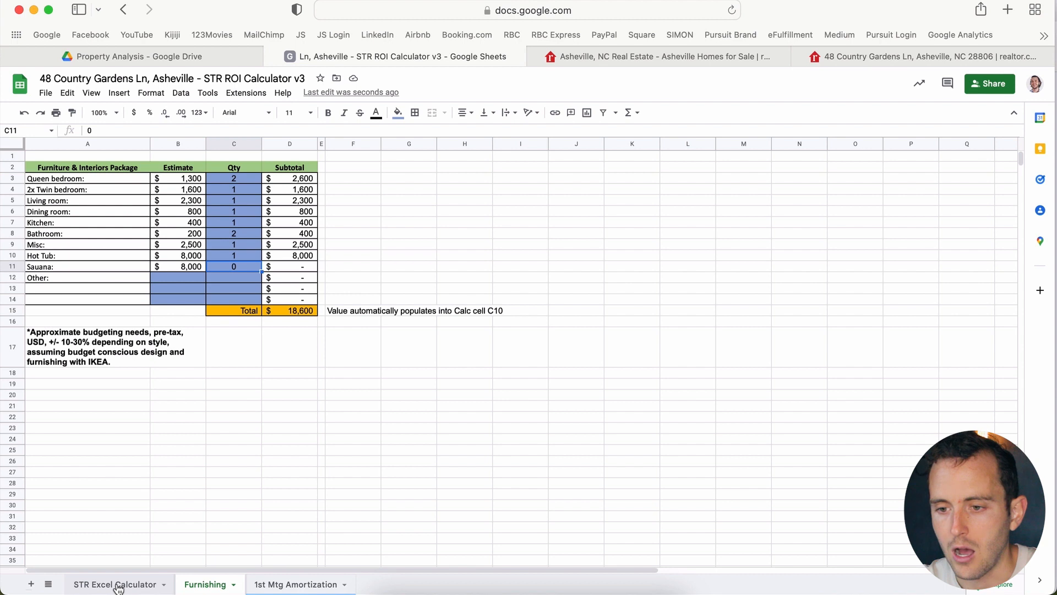
click(116, 584)
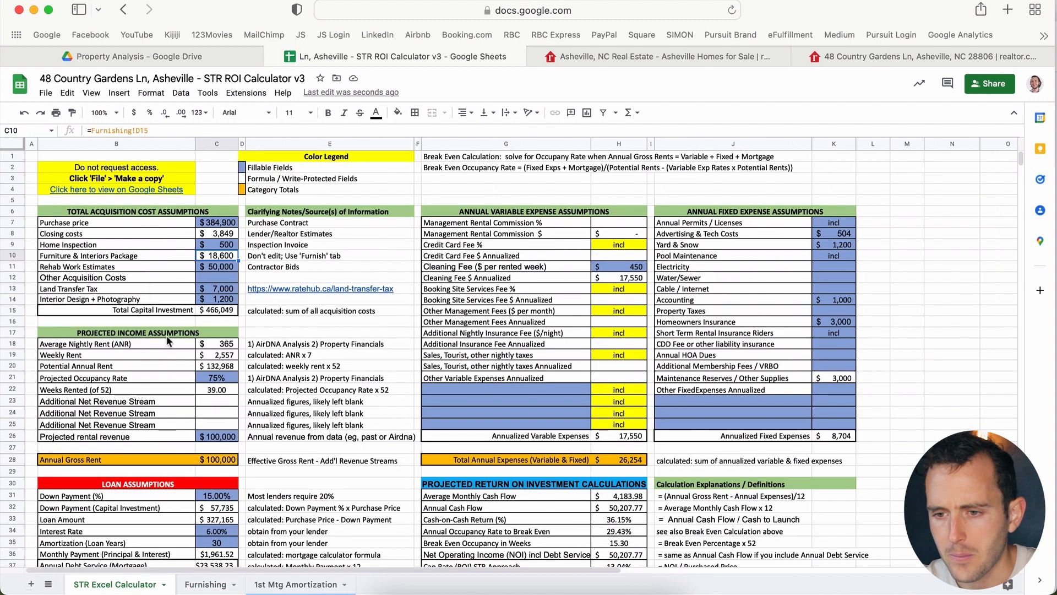
click(213, 268)
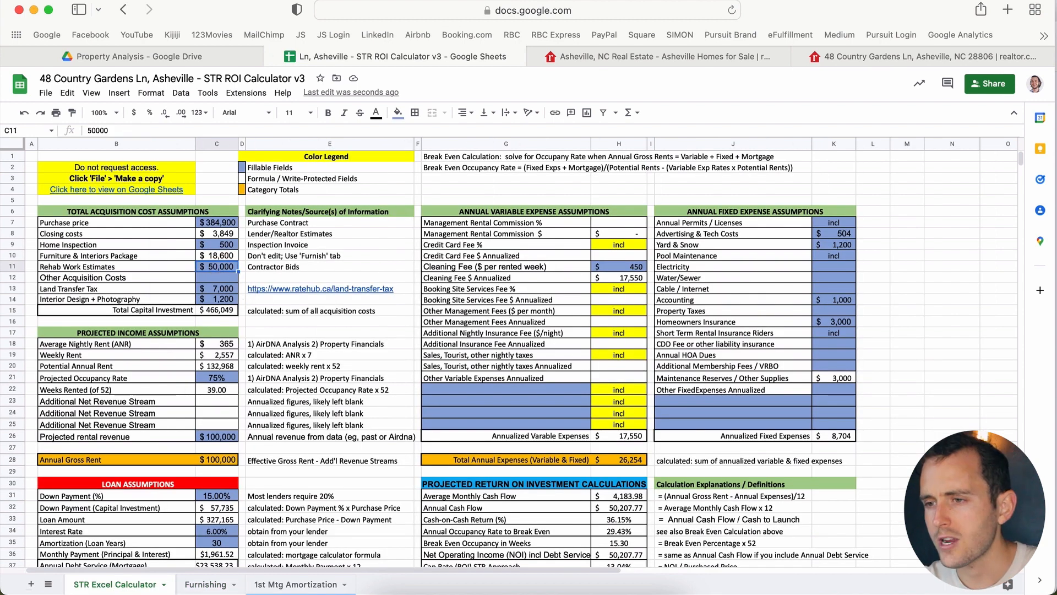
click(916, 57)
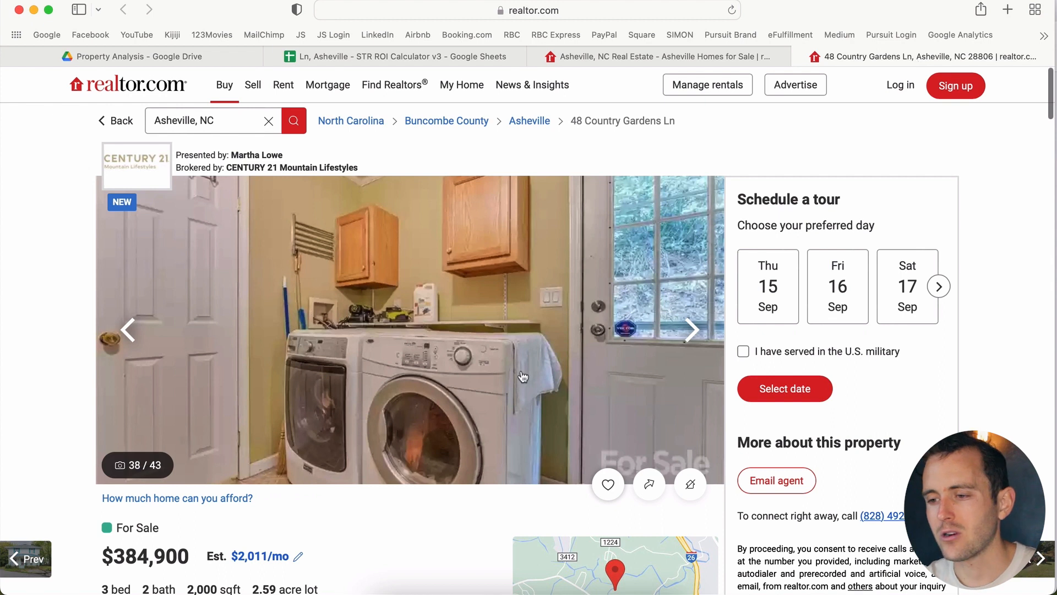
Step: Page the inline photos back past storage, spare room and bathroom to bedroom photo 30 of 43
key(Right)
key(Right)
key(Right)
key(Right)
key(Right)
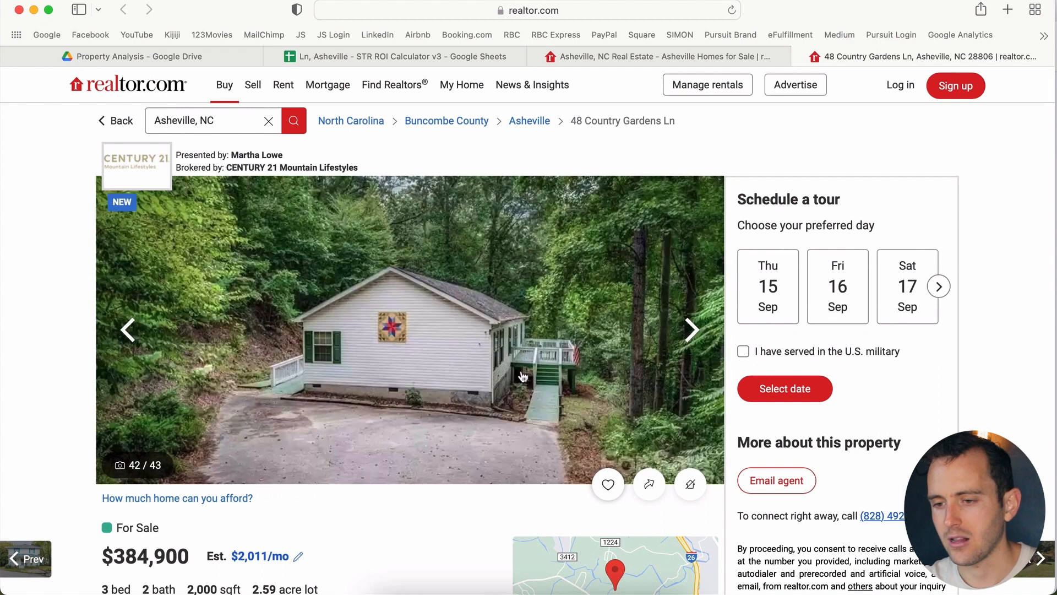
key(Right)
key(Left)
key(Left)
key(Left)
key(Left)
key(Left)
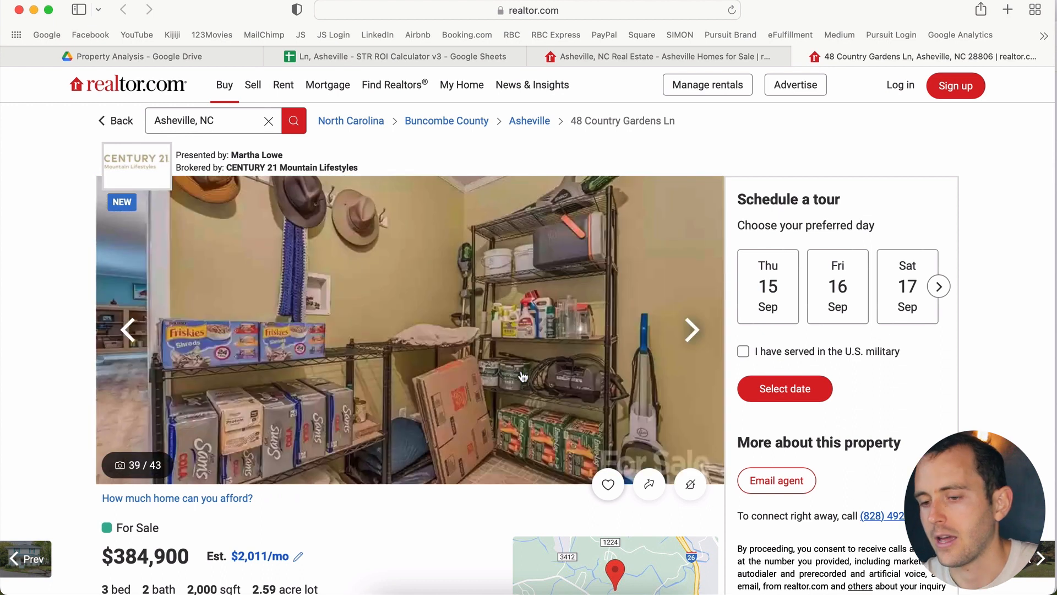
key(Left)
key(Left)
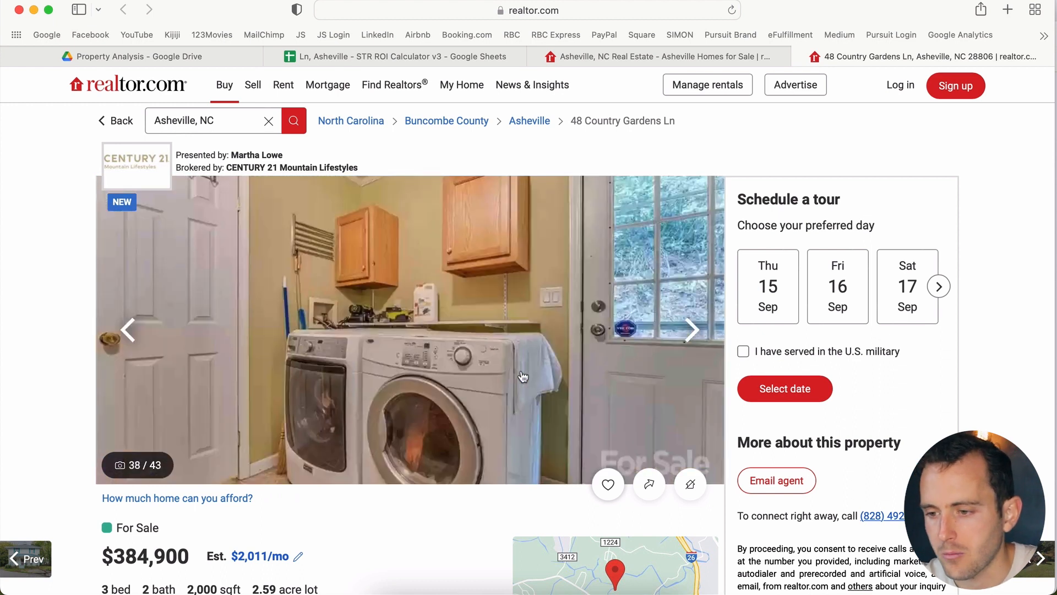
key(Left)
key(Left)
key(Left)
key(Left)
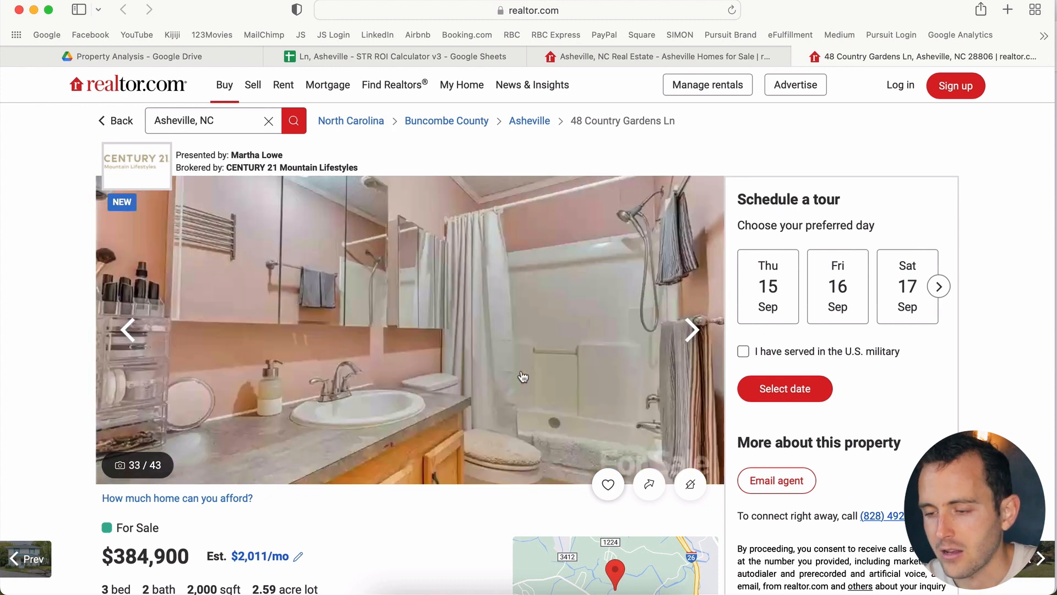
key(Left)
key(Left)
key(Left)
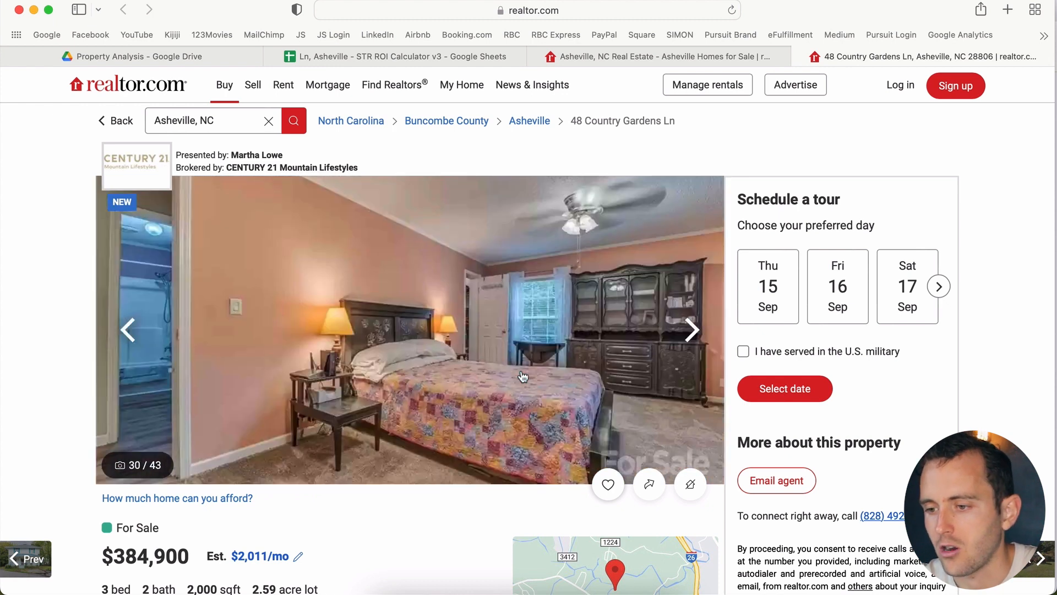
key(Left)
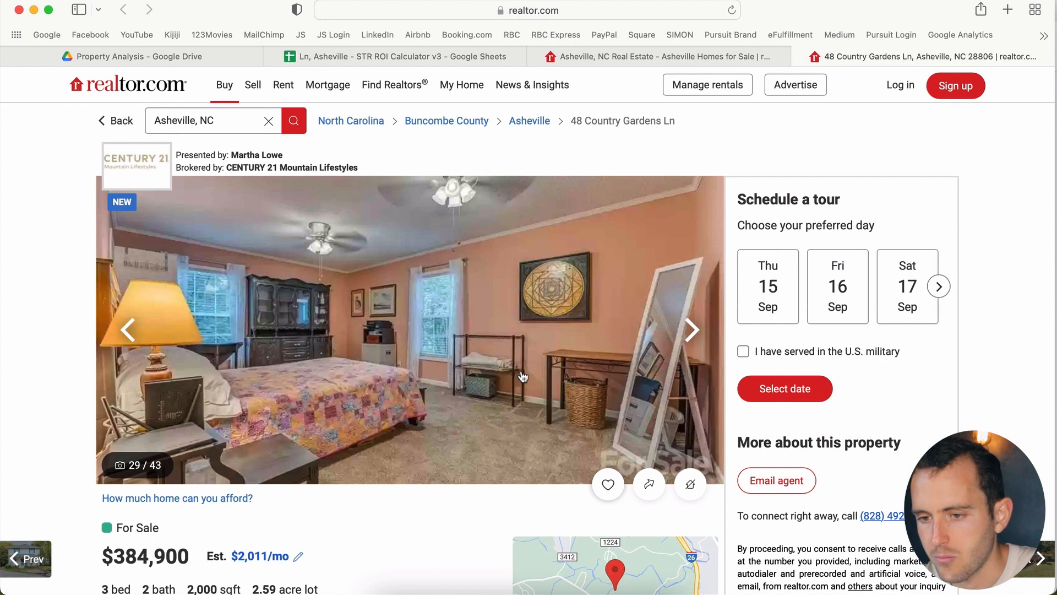
Step: Enter $5,000 for Rehab Work Estimates in C11 and clear the Land Transfer Tax in C13
click(425, 57)
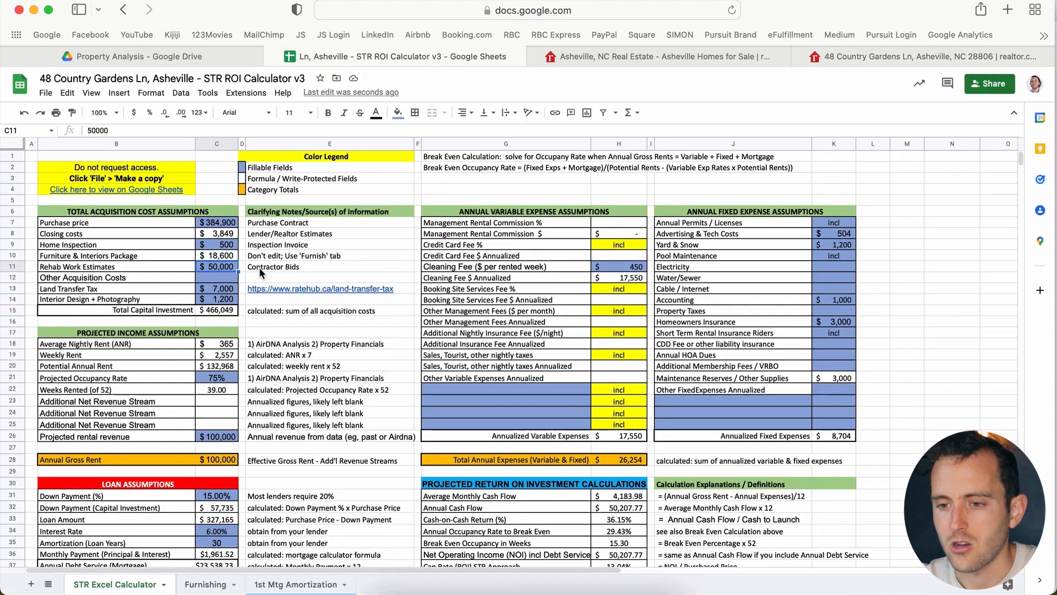
text(5000)
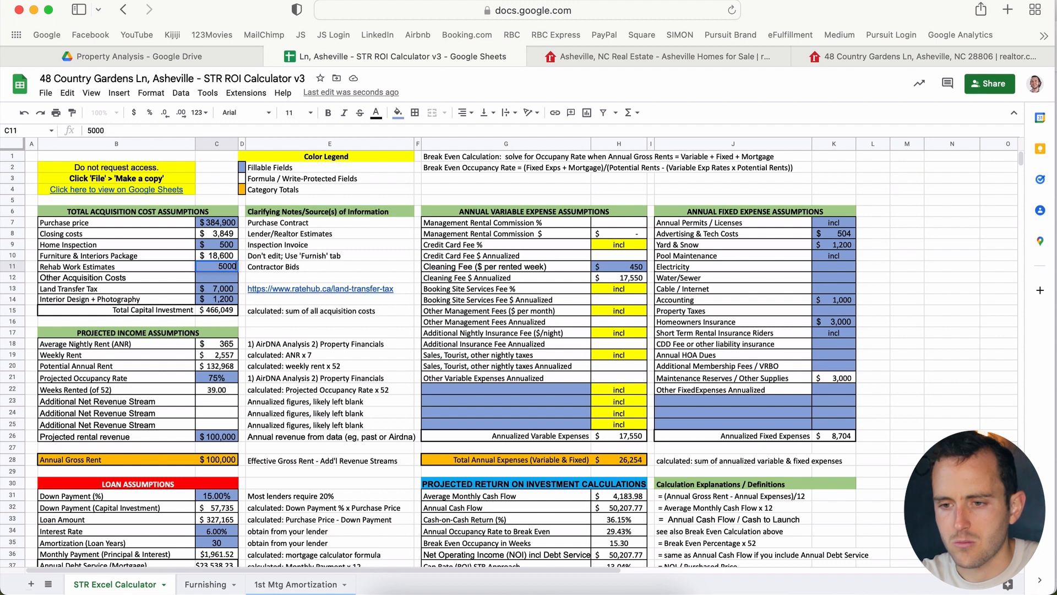
key(Return)
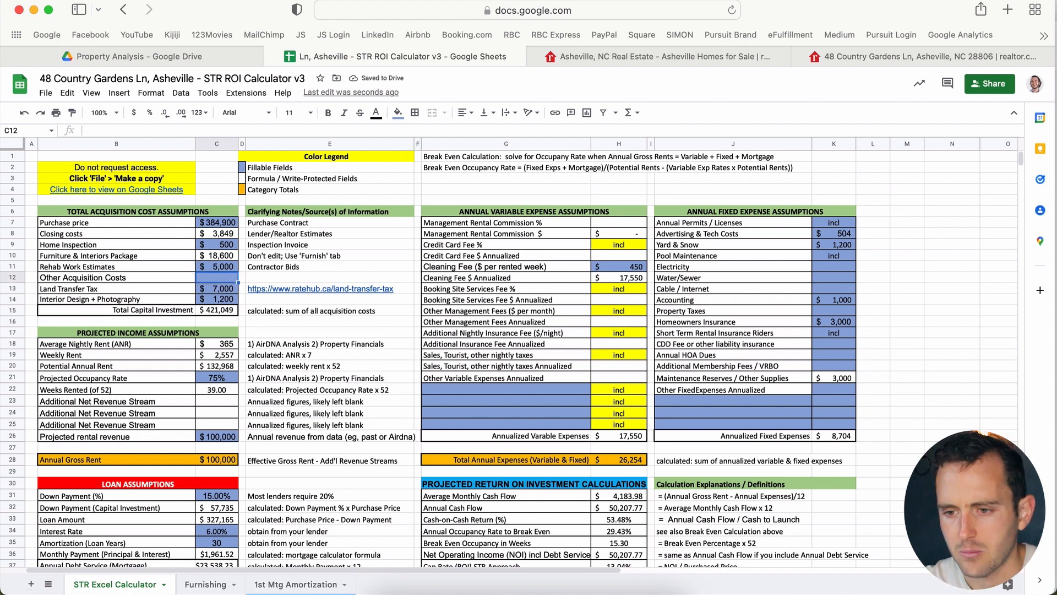
key(Down)
key(Delete)
Step: Move down past Interior Design to the projected rental revenue figures
key(Down)
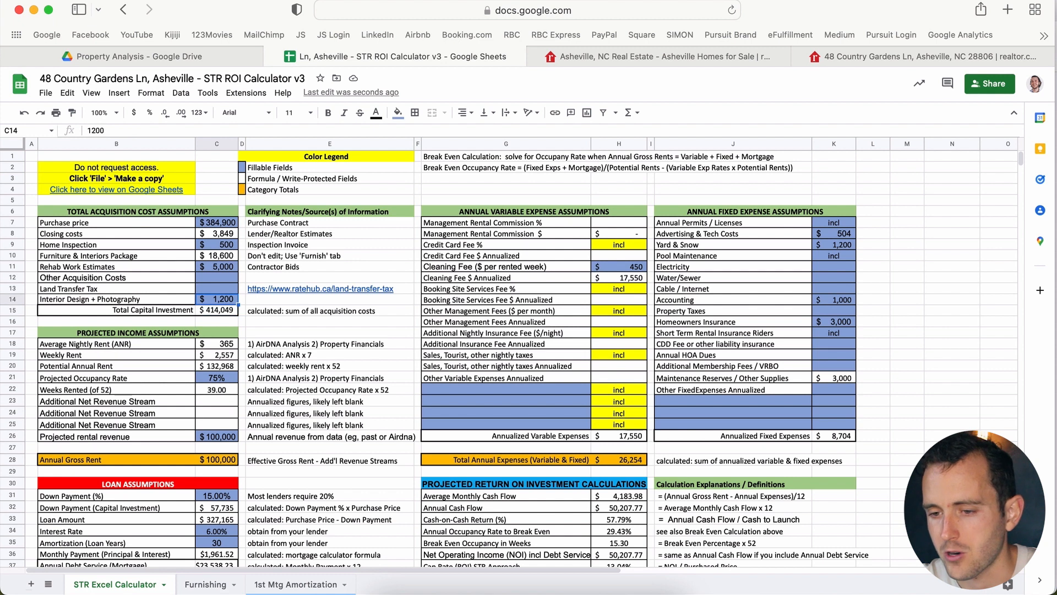
key(Down)
key(Down)
key(Down)
key(Down)
key(Down)
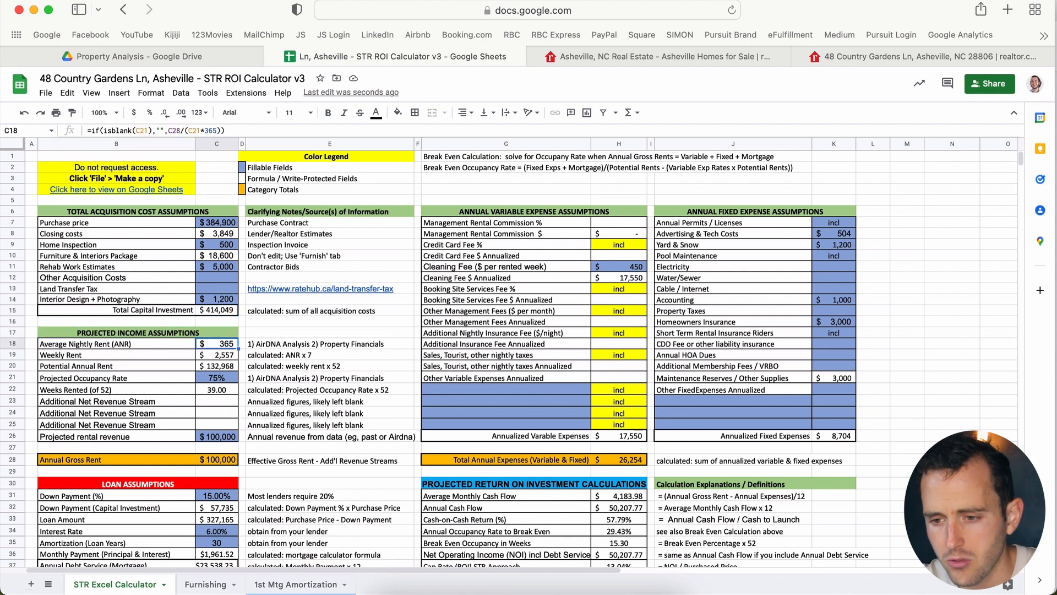
key(Down)
key(Down)
key(Down)
key(Down)
key(Down)
key(Down)
key(Down)
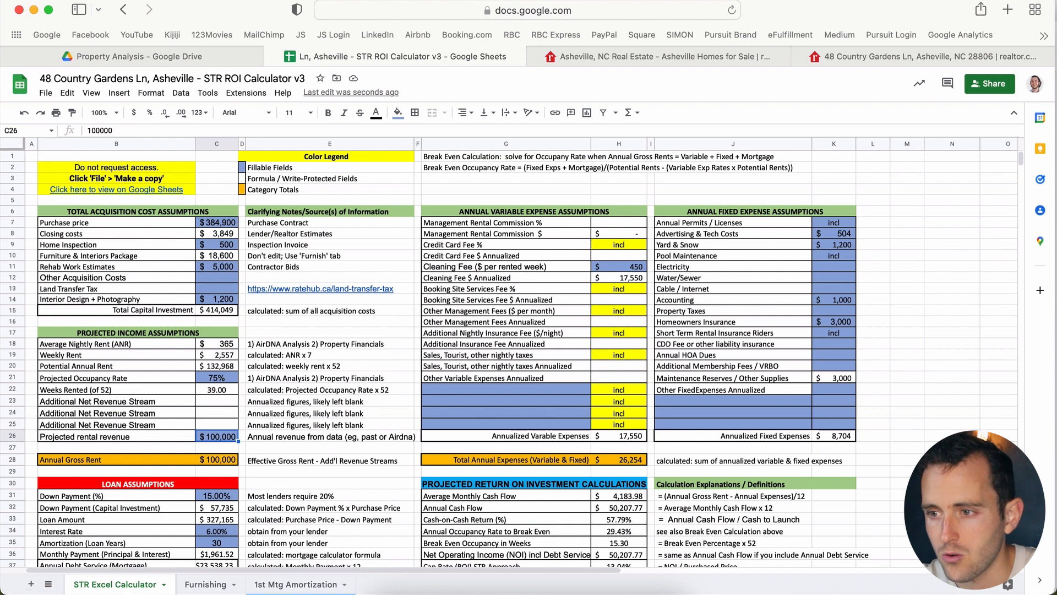
scroll(405, 411, down, 2)
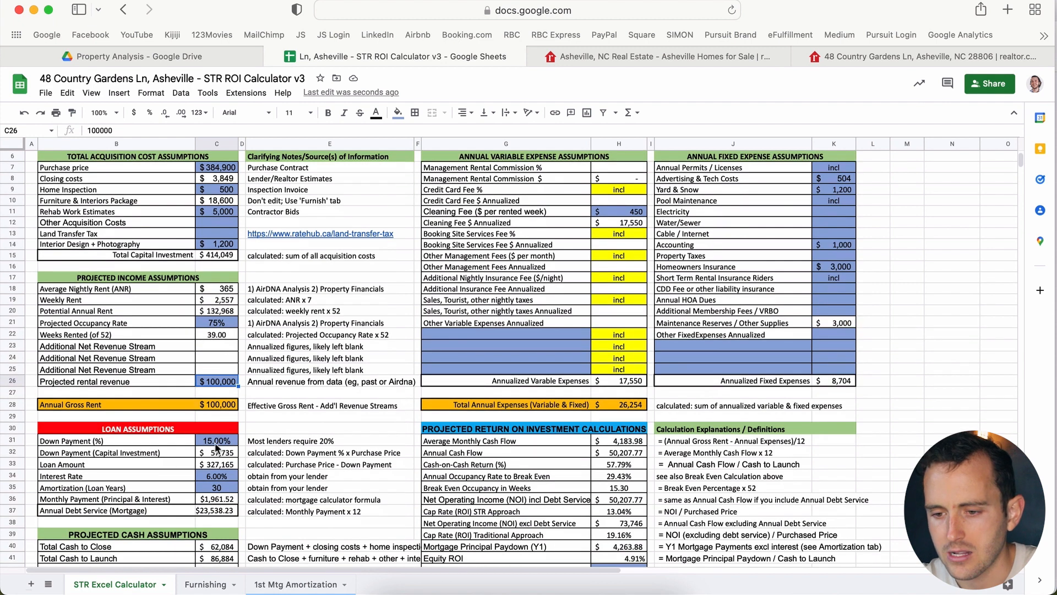
Step: Enter 20 for Down Payment in C31 and 6.5 for Interest Rate in C34
click(216, 443)
text(20)
key(Return)
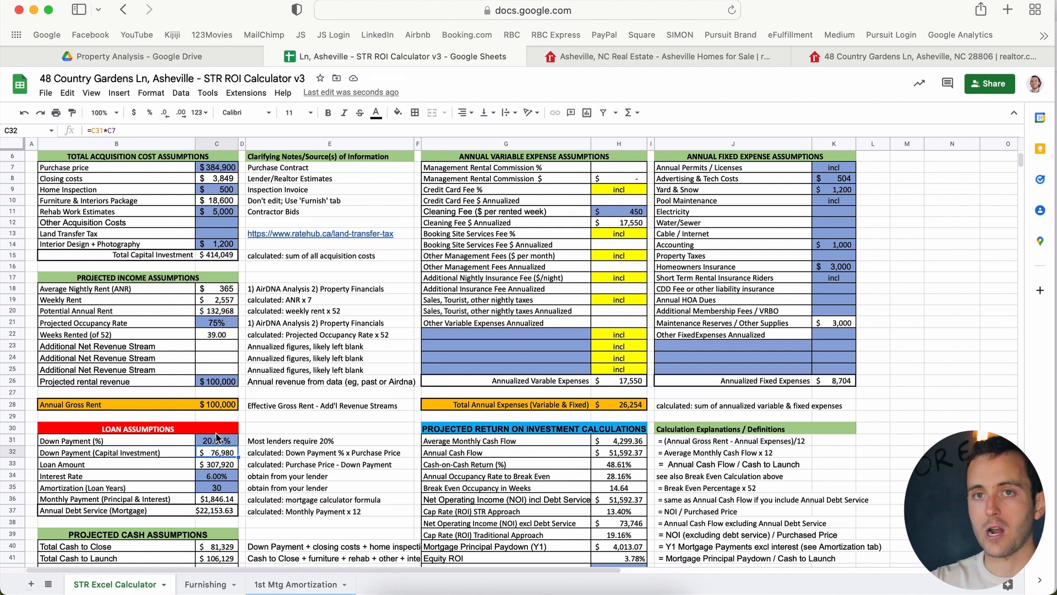
key(Down)
key(Down)
text(6.5)
key(Return)
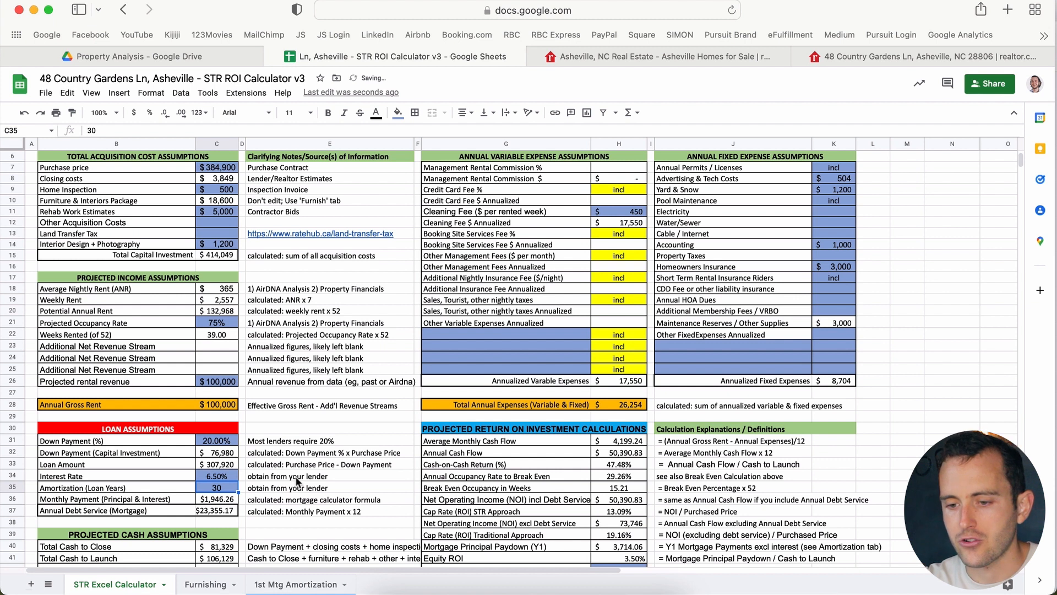
click(638, 214)
scroll(636, 209, up, 2)
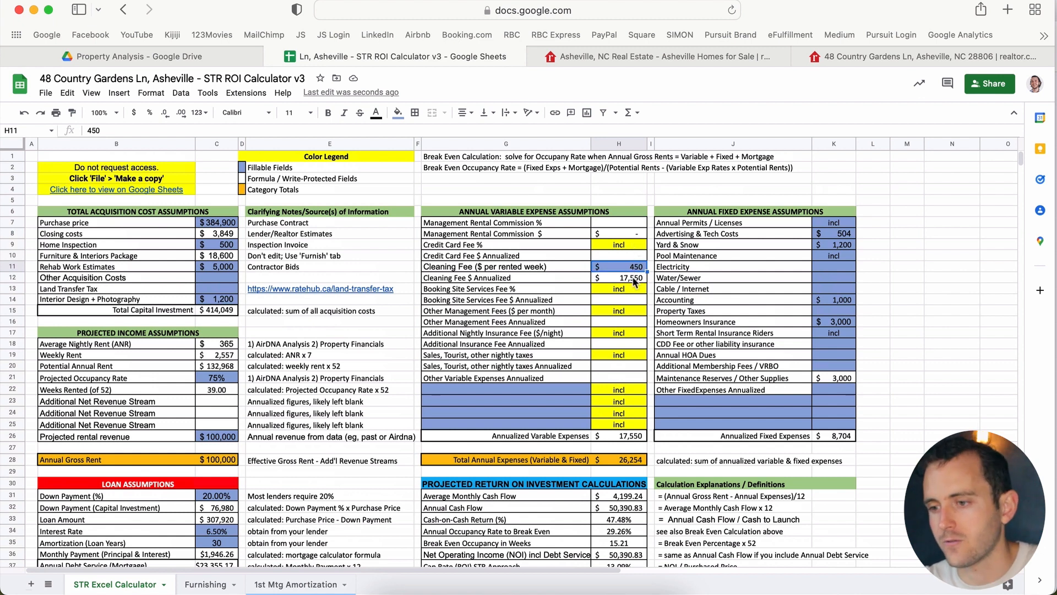
click(831, 245)
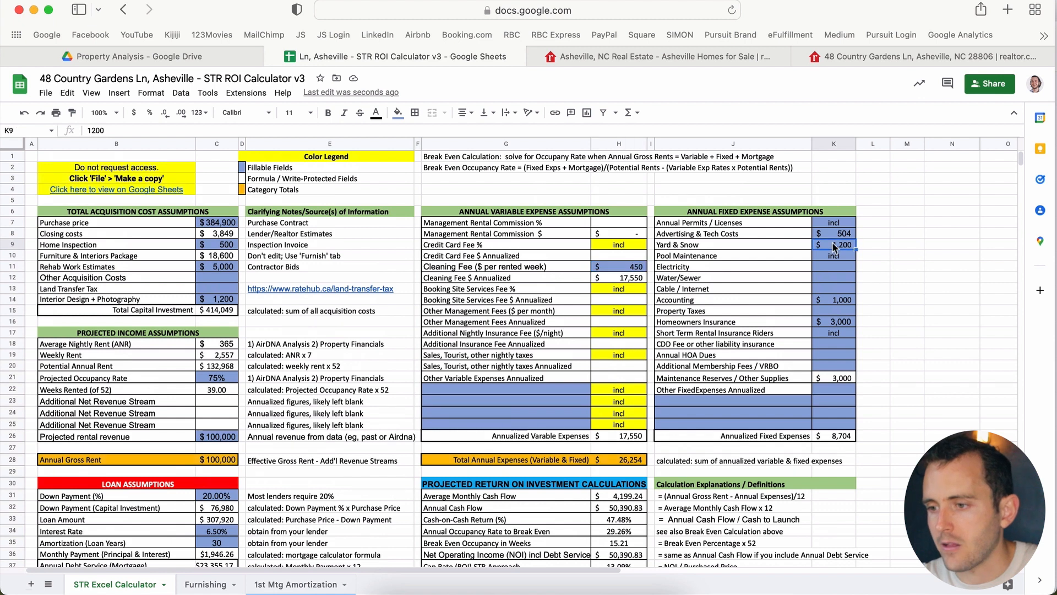
key(Up)
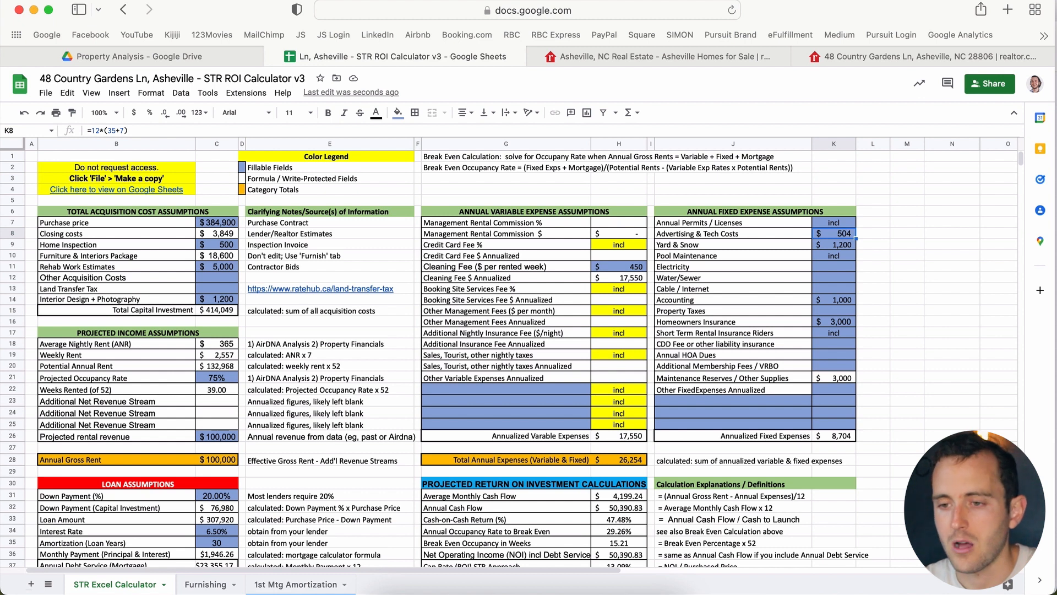
key(Down)
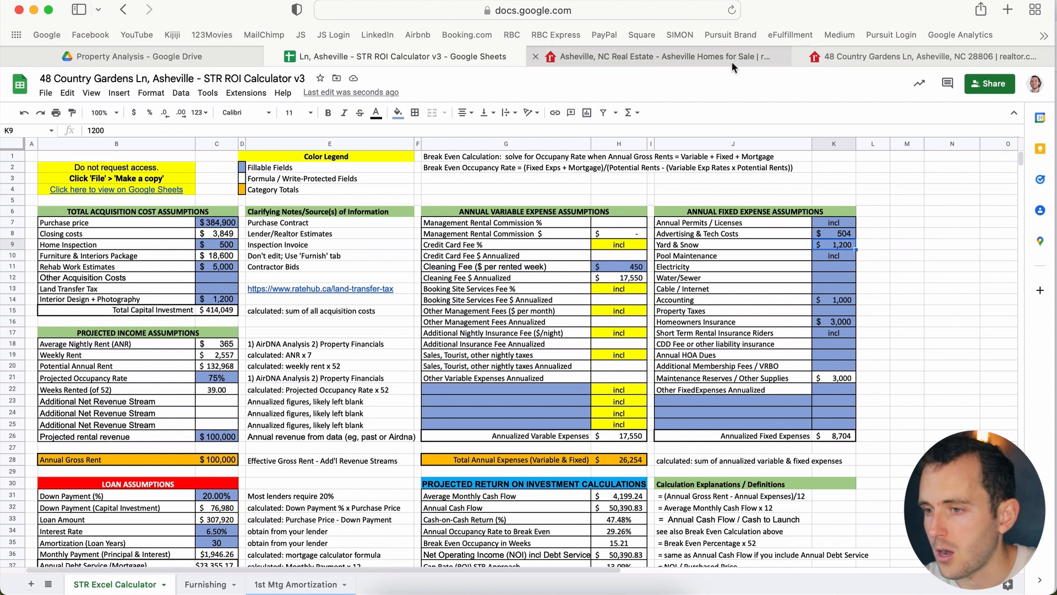
click(860, 57)
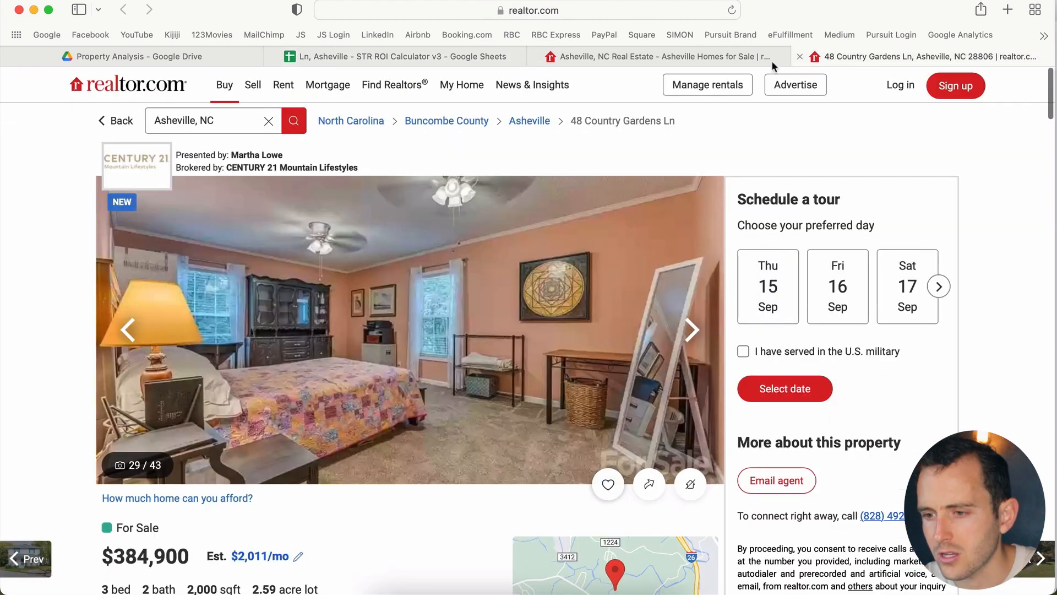
click(689, 334)
click(688, 333)
click(688, 333)
click(688, 333)
click(688, 333)
click(688, 333)
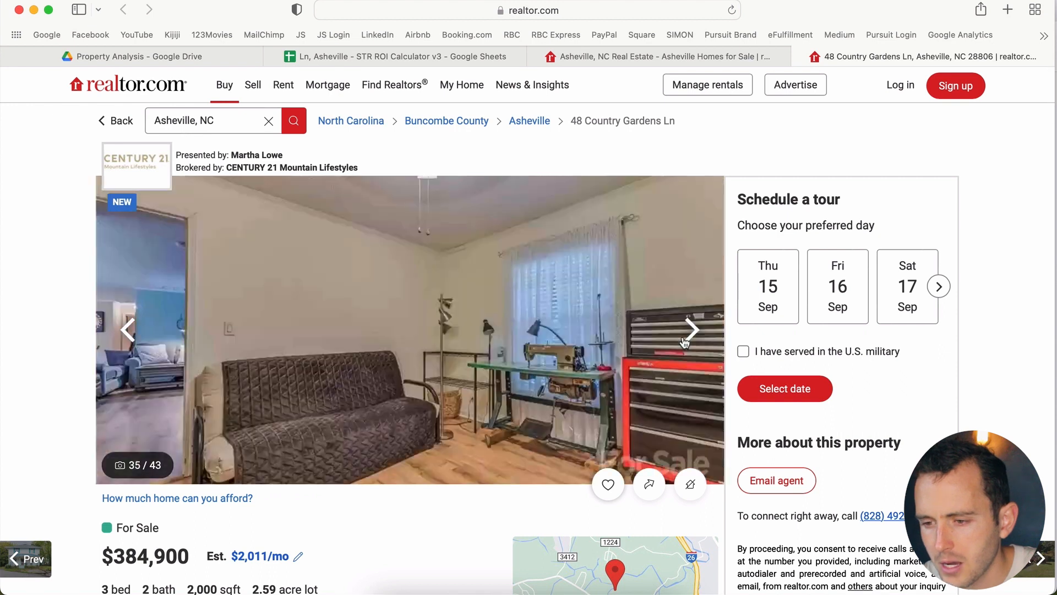
click(688, 333)
click(686, 340)
click(685, 341)
click(685, 340)
click(685, 340)
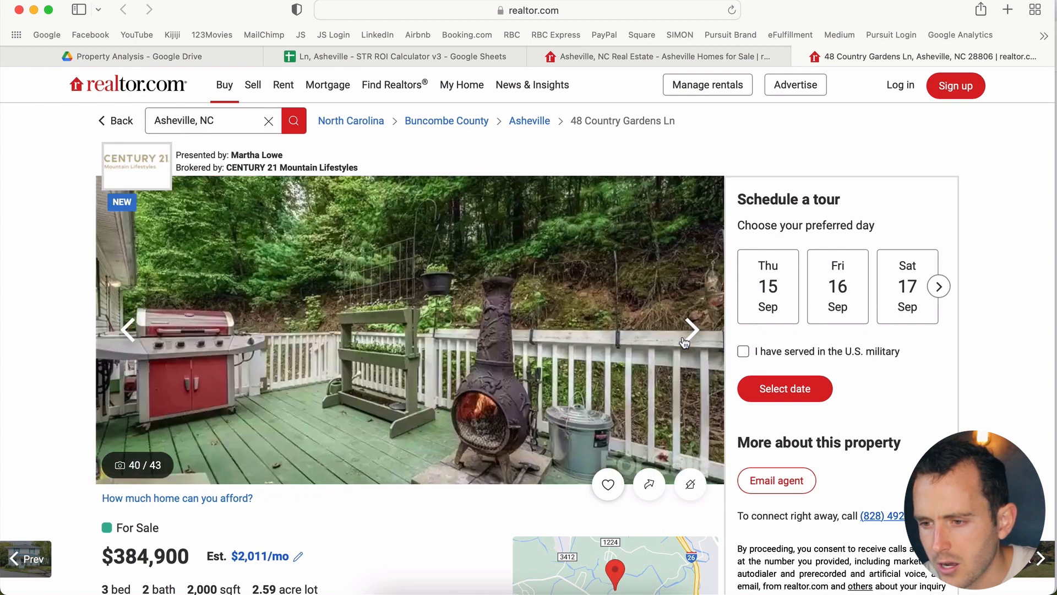
click(685, 340)
click(684, 342)
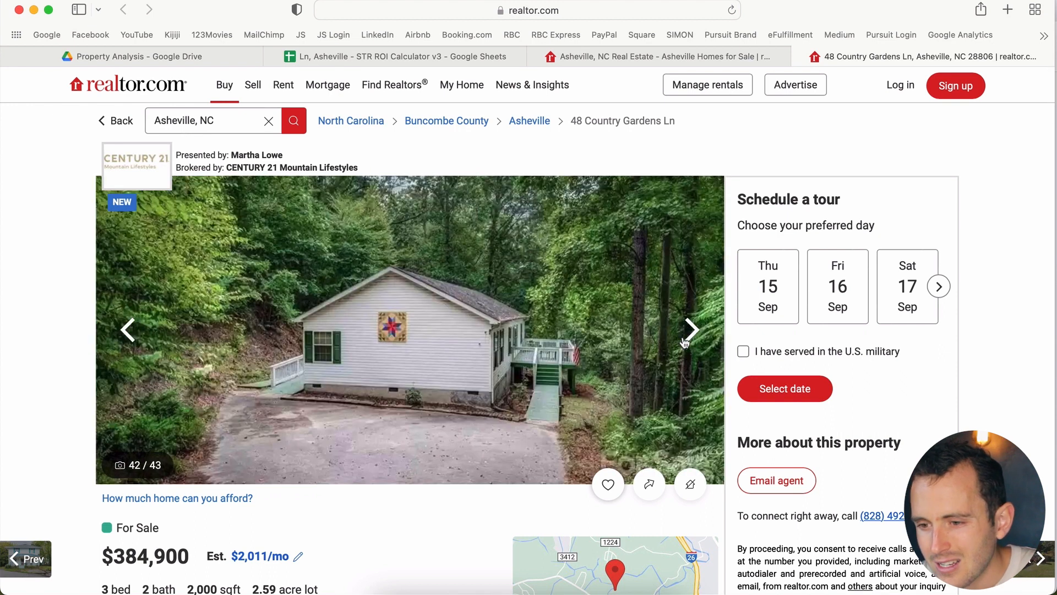
click(684, 343)
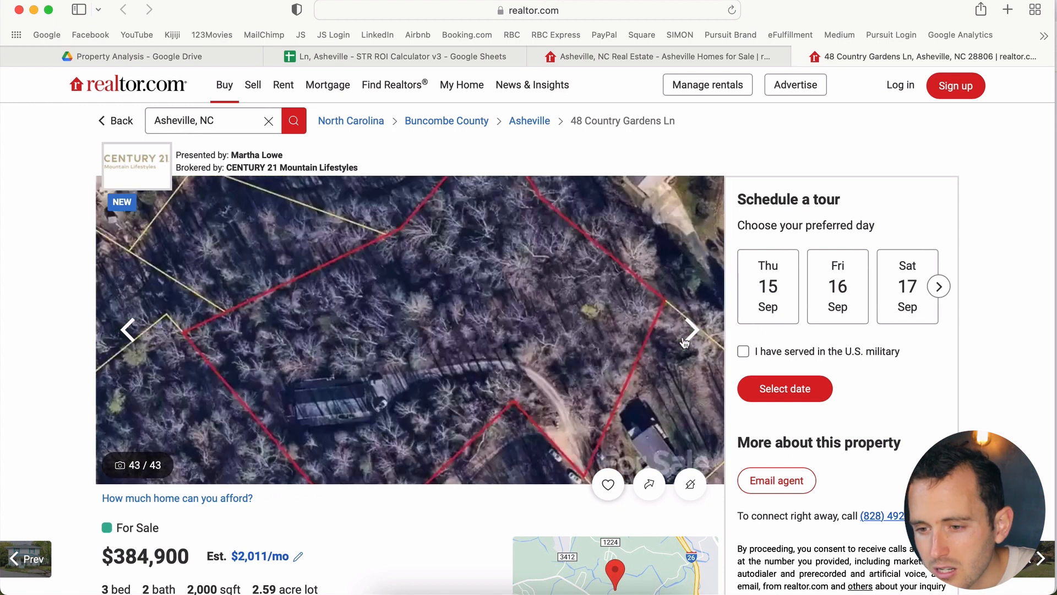
key(Left)
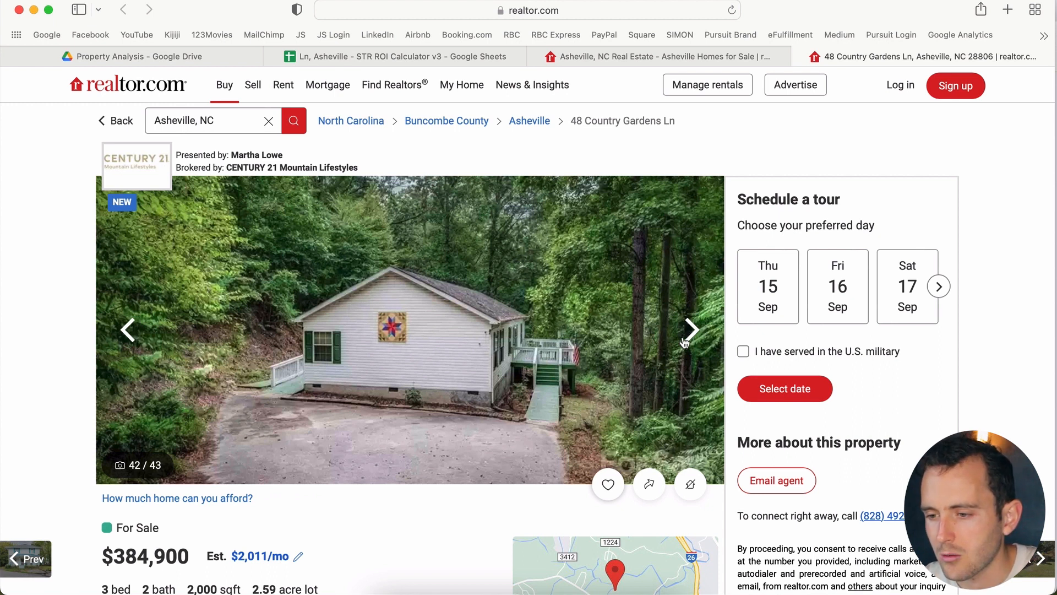
key(Left)
key(Left)
key(Right)
key(Left)
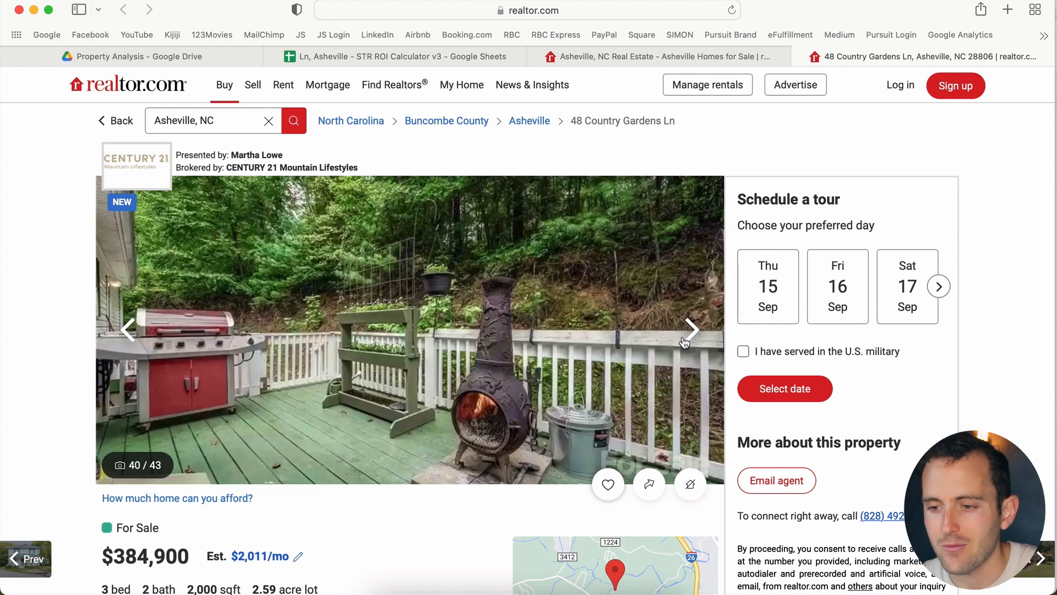
key(Left)
key(Left)
key(Right)
key(Right)
key(Right)
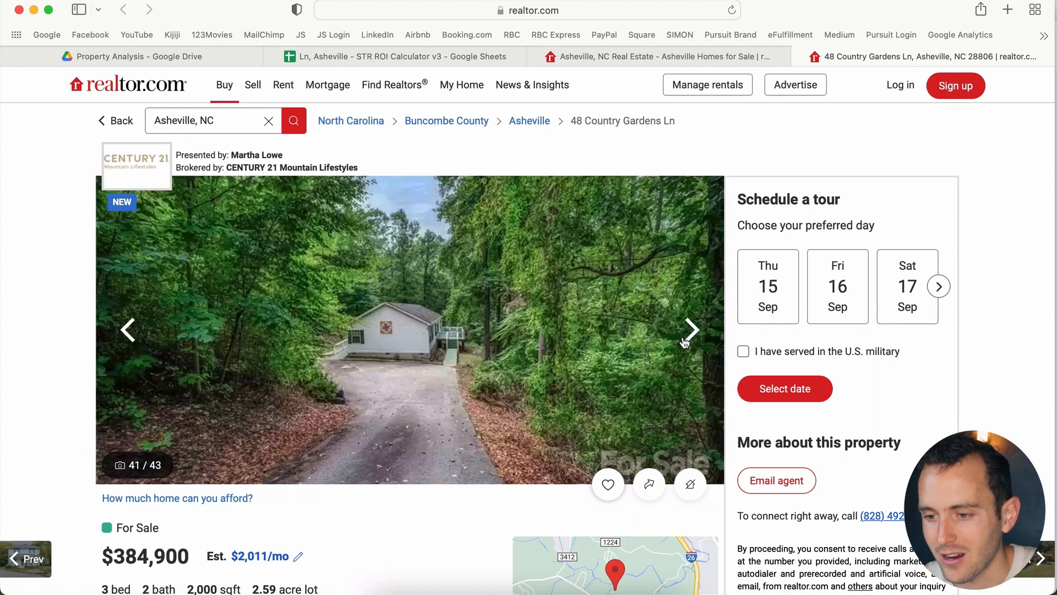
click(457, 55)
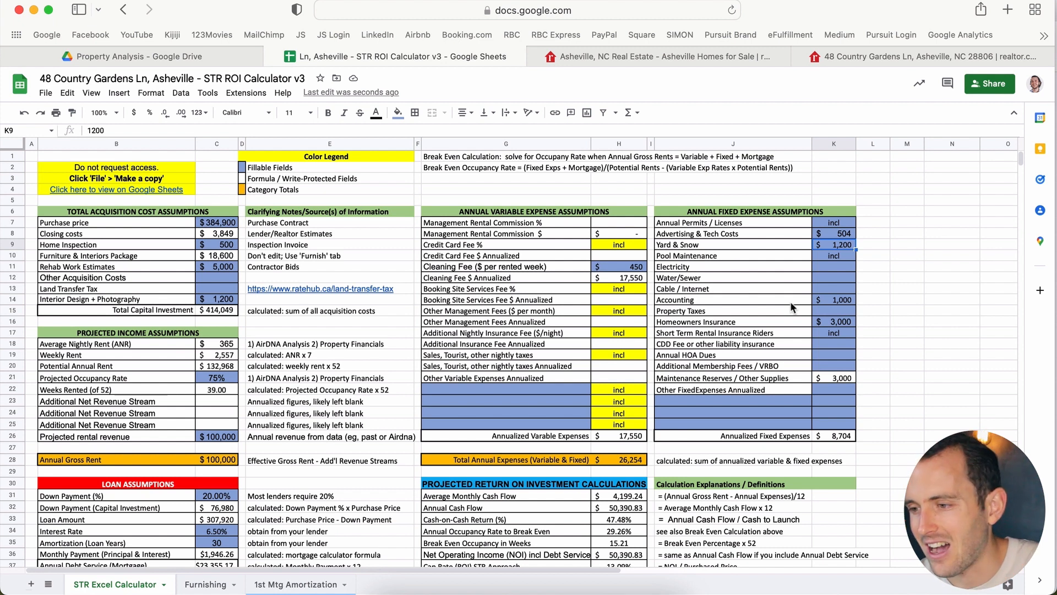
key(Down)
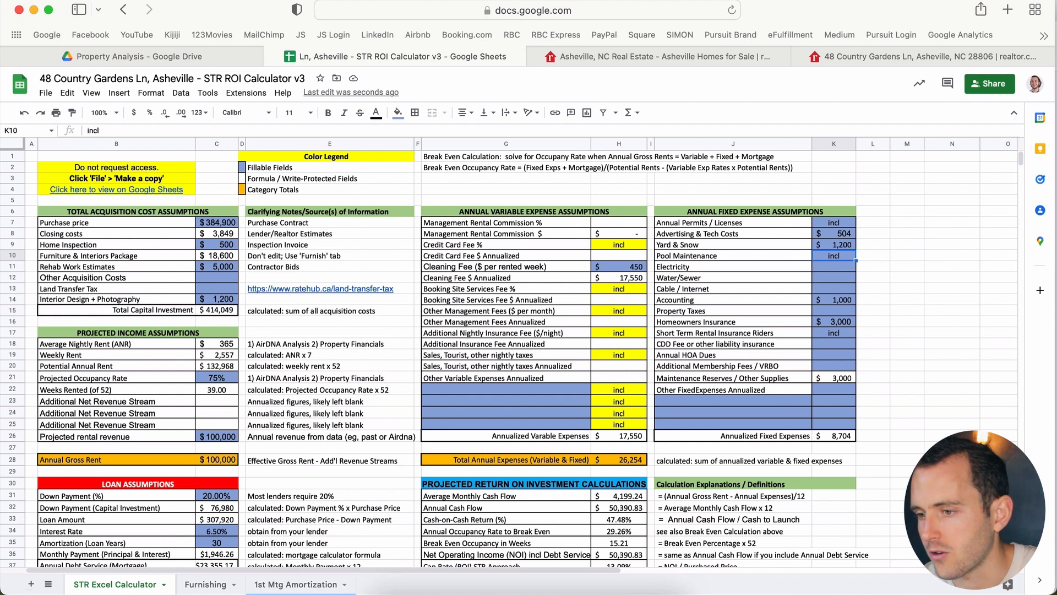
key(Down)
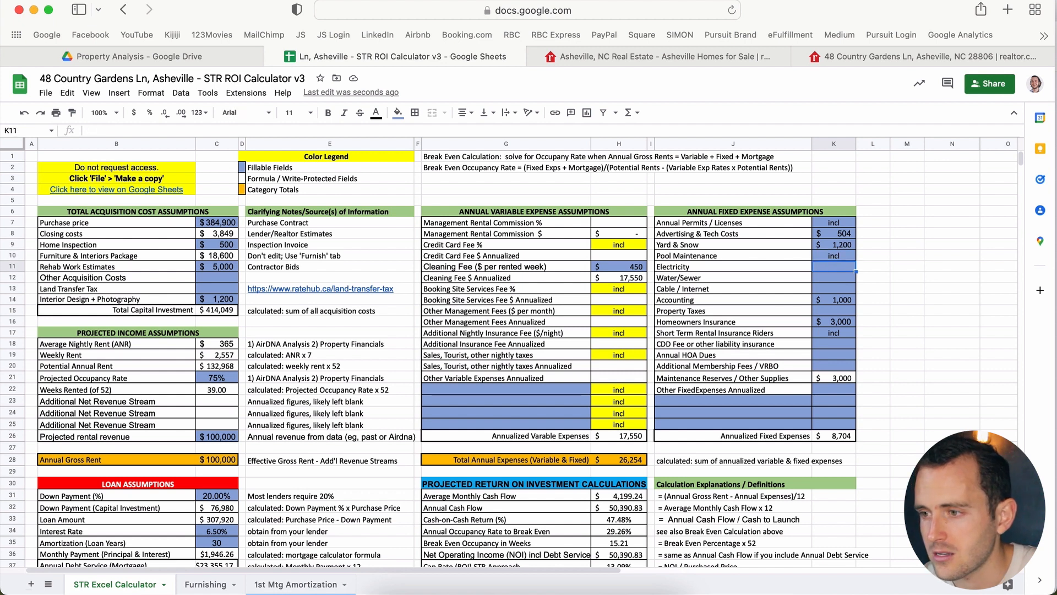
click(913, 52)
scroll(585, 310, down, 10)
scroll(584, 310, down, 3)
scroll(338, 385, down, 7)
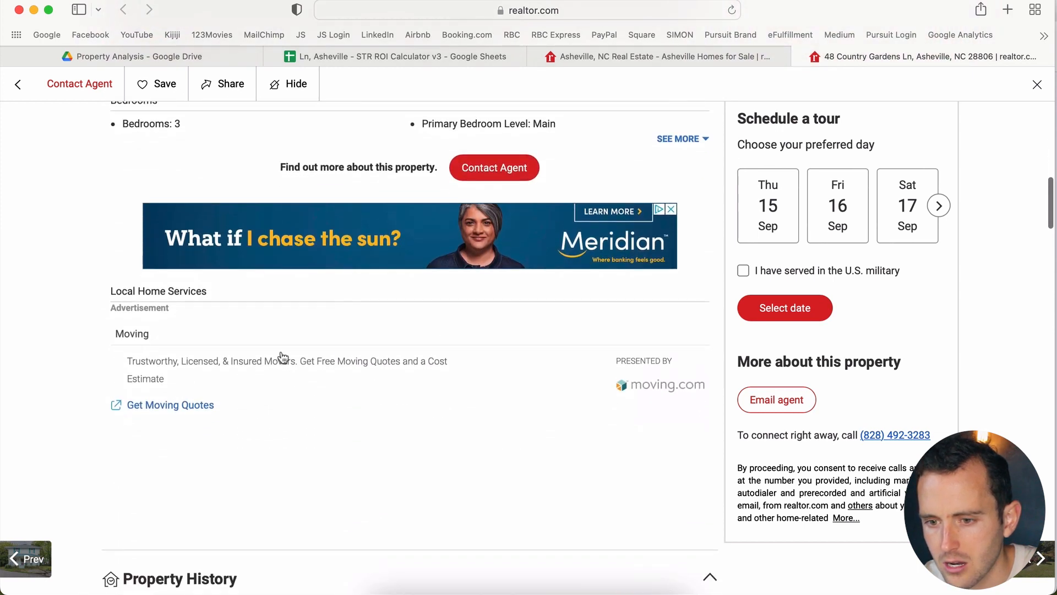
Step: Scroll to the listing's Monthly Payment breakdown showing $108 property tax, then return to the calculator
scroll(285, 361, down, 10)
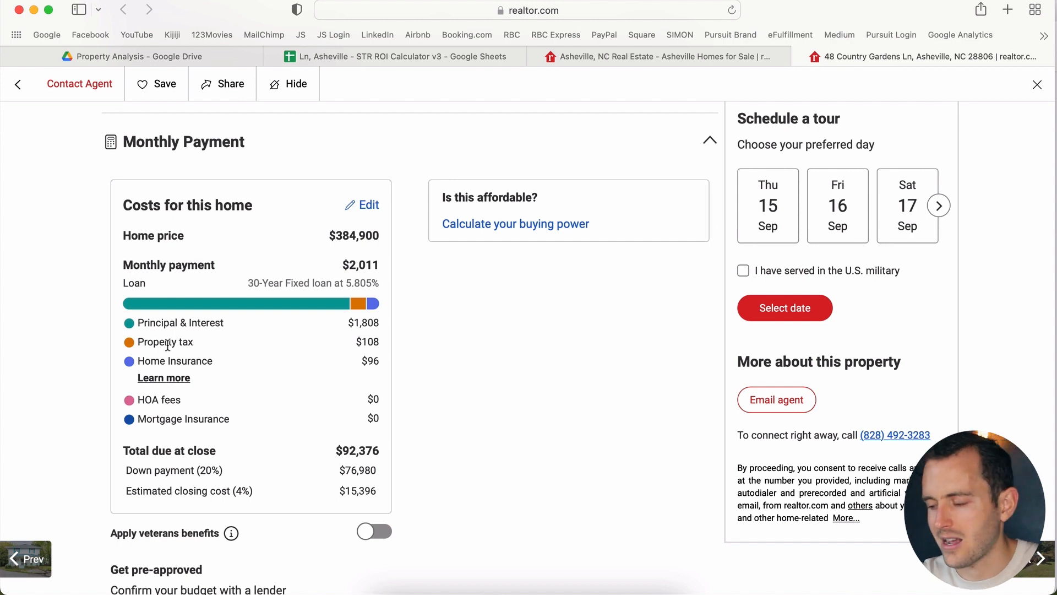
click(351, 58)
Step: Enter $1,296 as annual Property Taxes in K15, bringing fixed expenses to $10,000
click(834, 312)
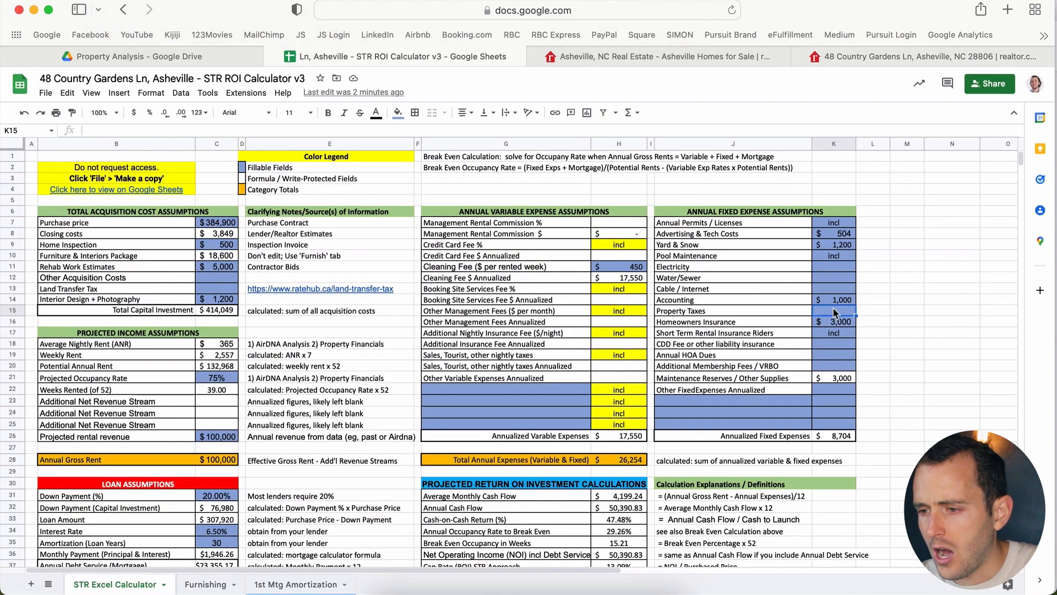
text(1296)
key(Return)
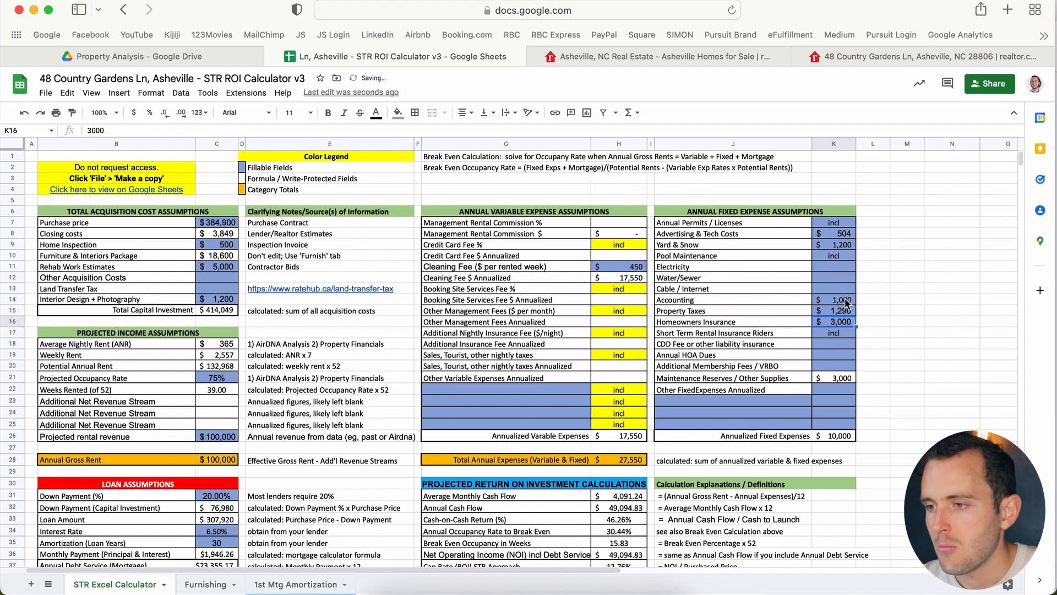
click(832, 60)
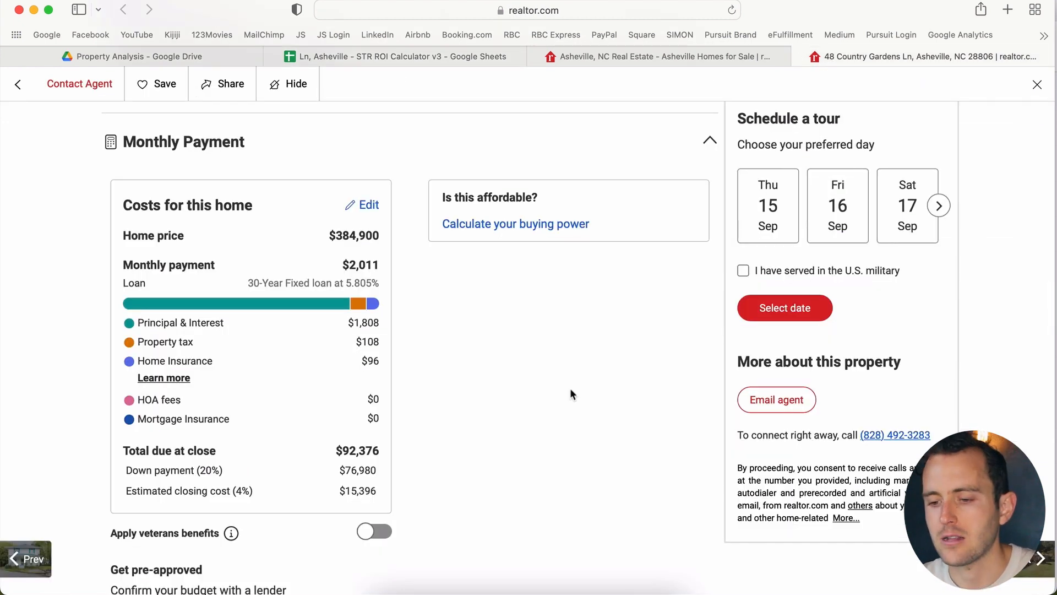
Step: Scroll through the Property History and Property Tax tables, then back to the listing's top
scroll(571, 392, down, 10)
scroll(572, 395, down, 2)
scroll(570, 394, down, 1)
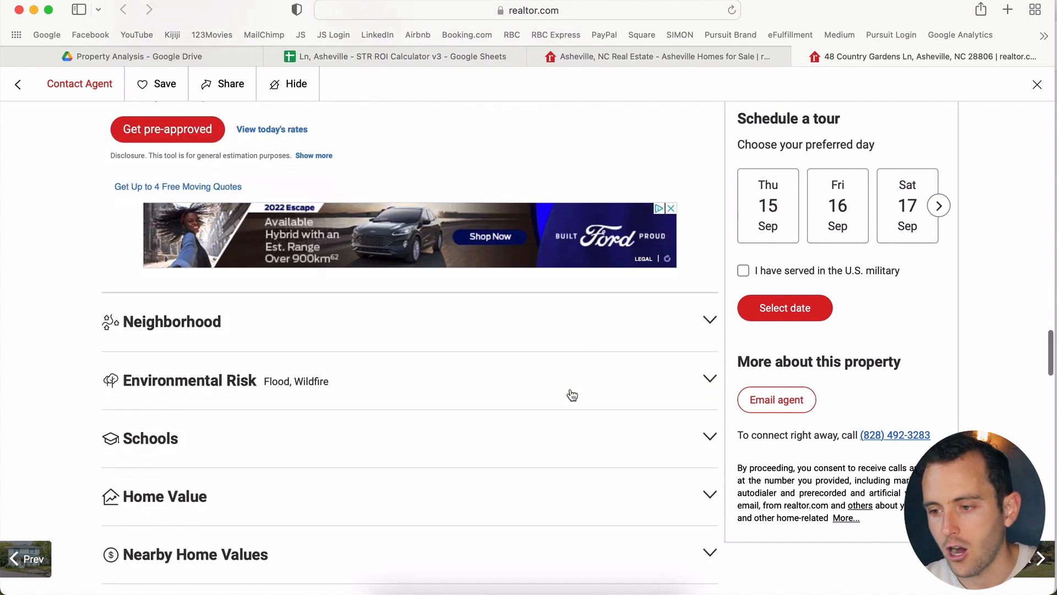
scroll(657, 340, down, 1)
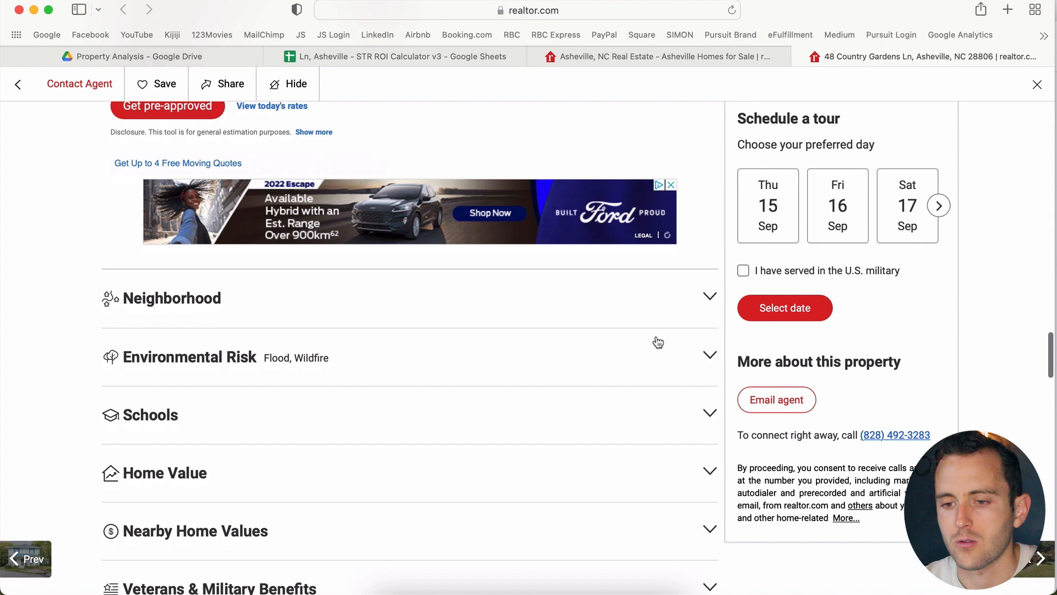
scroll(672, 312, down, 1)
scroll(672, 311, down, 4)
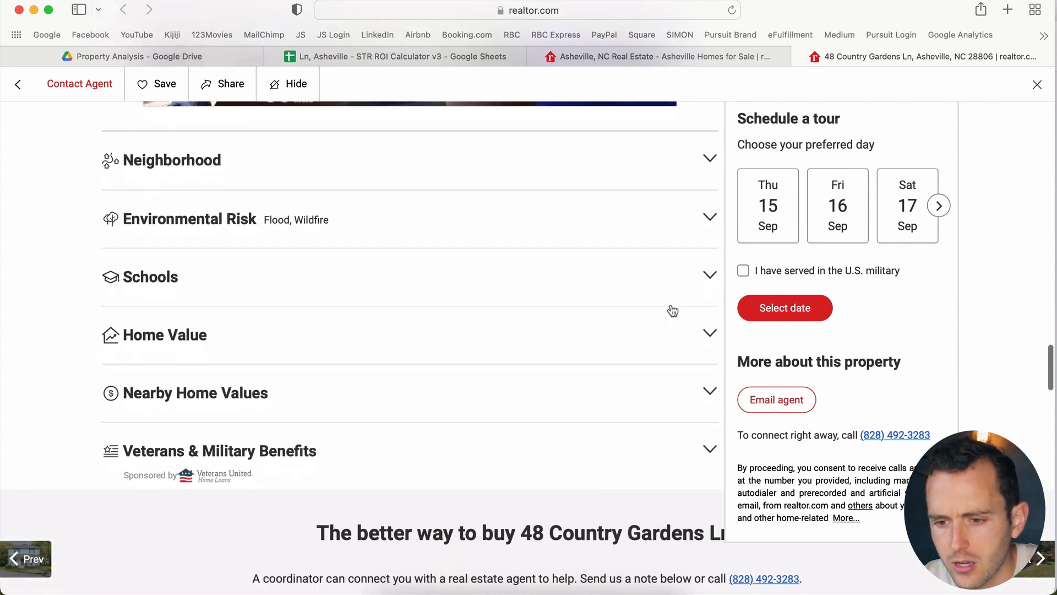
scroll(672, 311, up, 1)
scroll(672, 311, up, 15)
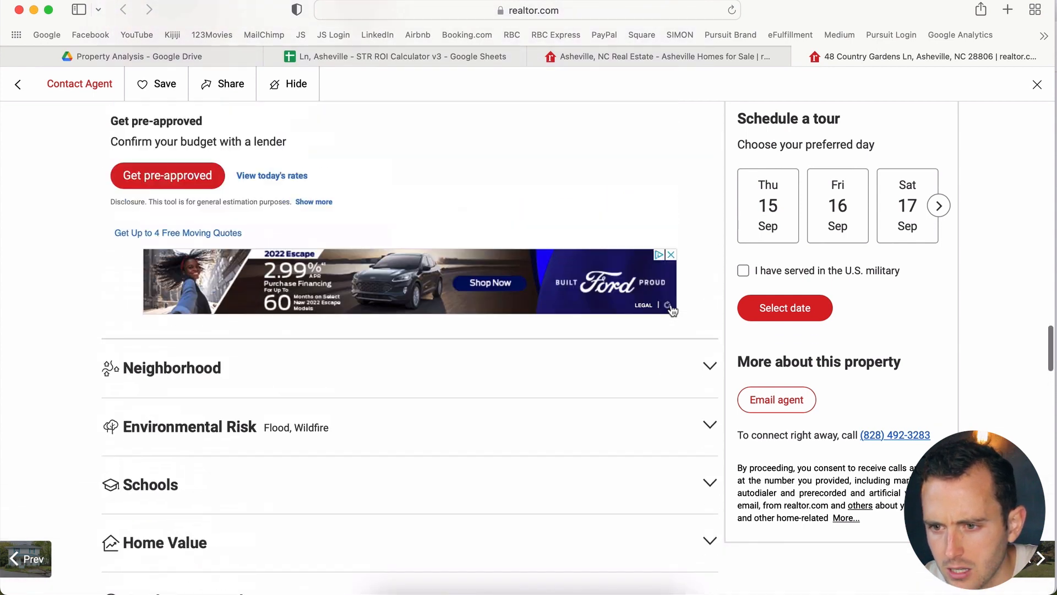
scroll(672, 311, up, 12)
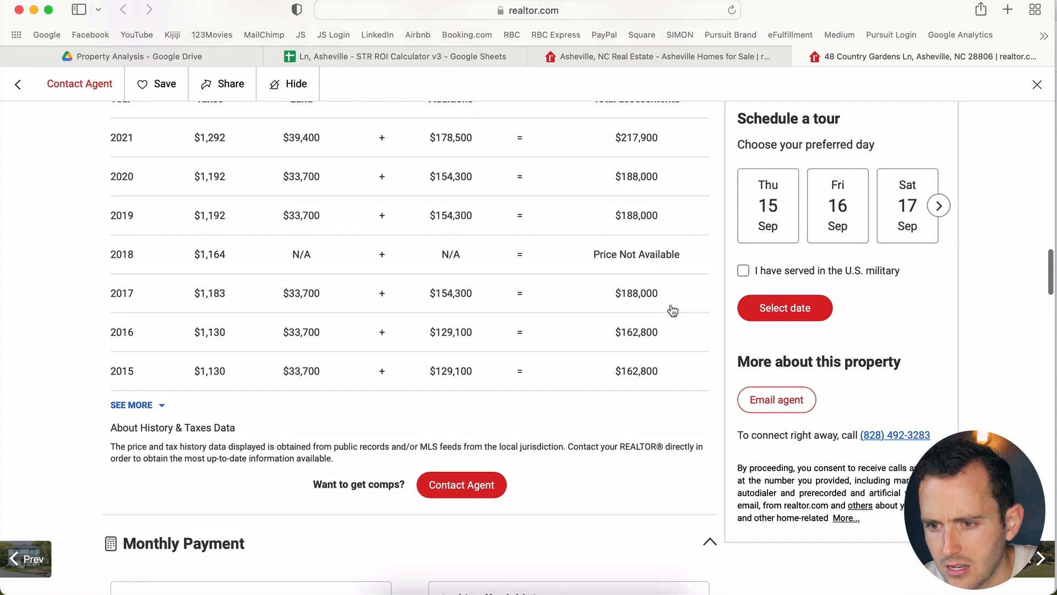
scroll(673, 311, up, 10)
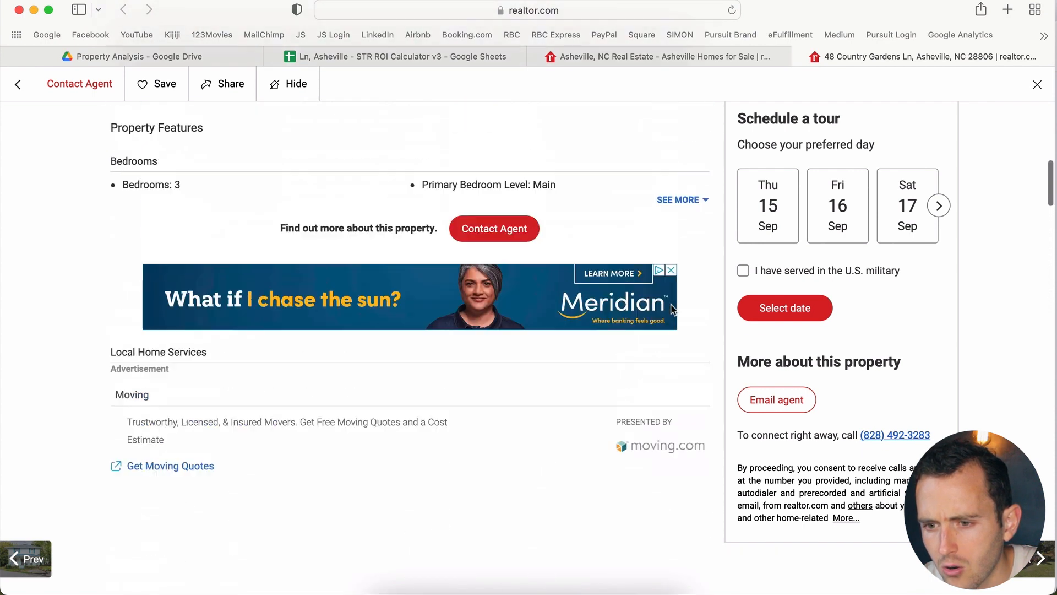
scroll(672, 311, down, 11)
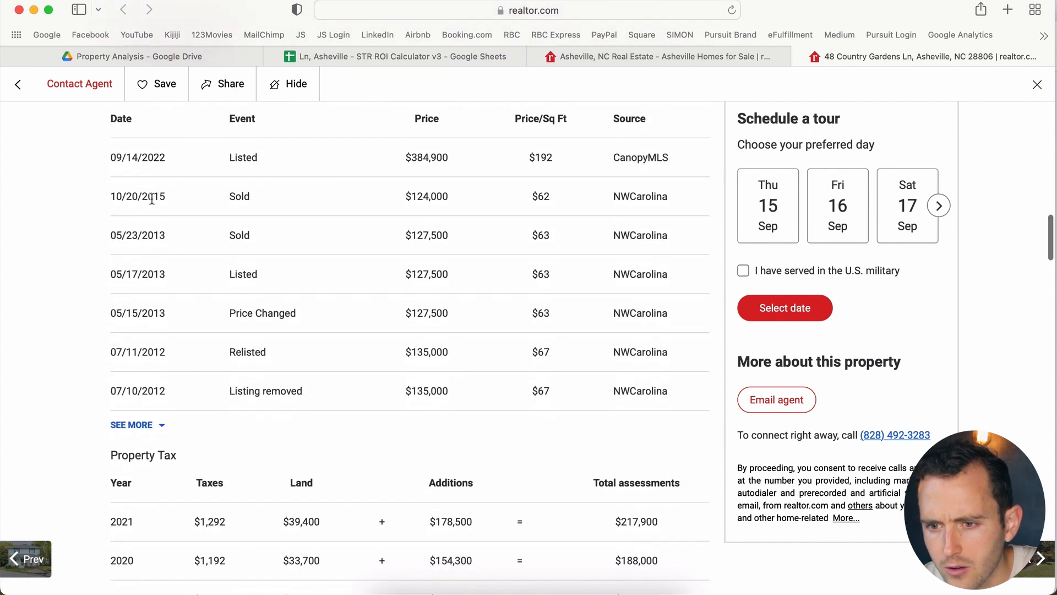
scroll(274, 209, up, 3)
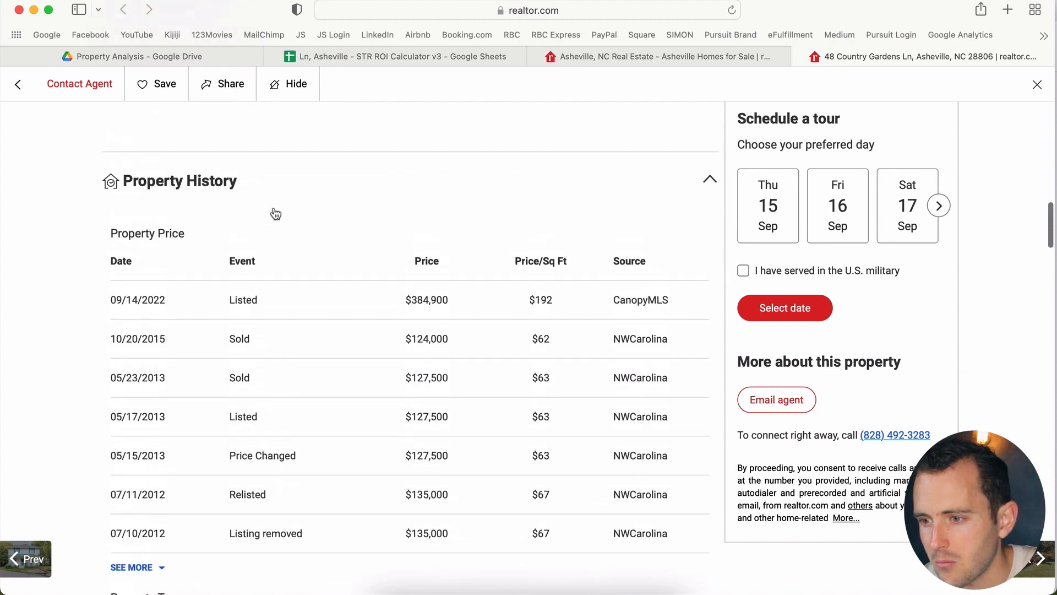
scroll(275, 213, up, 15)
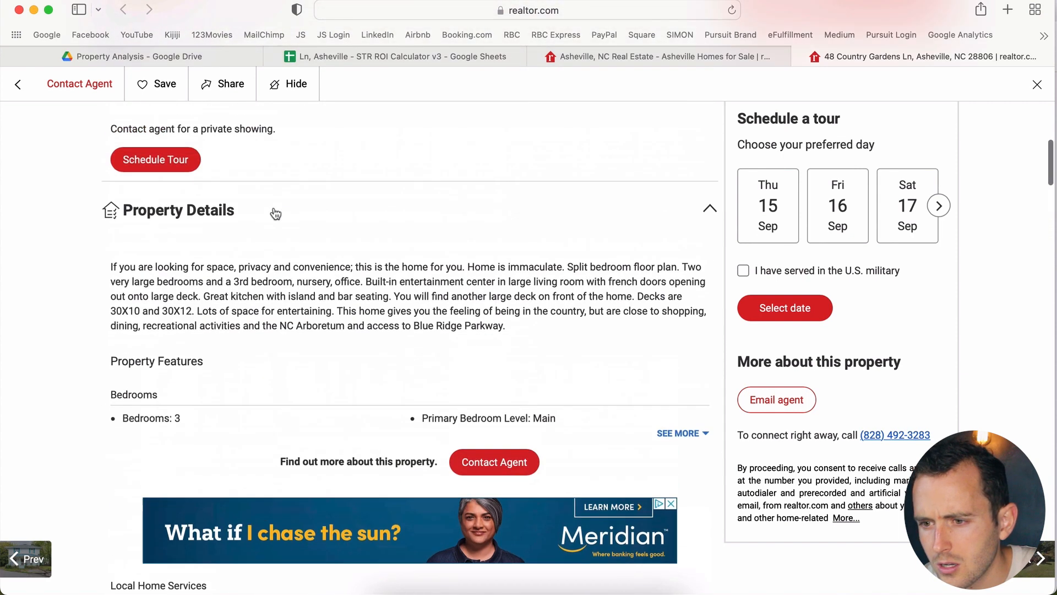
scroll(275, 214, up, 10)
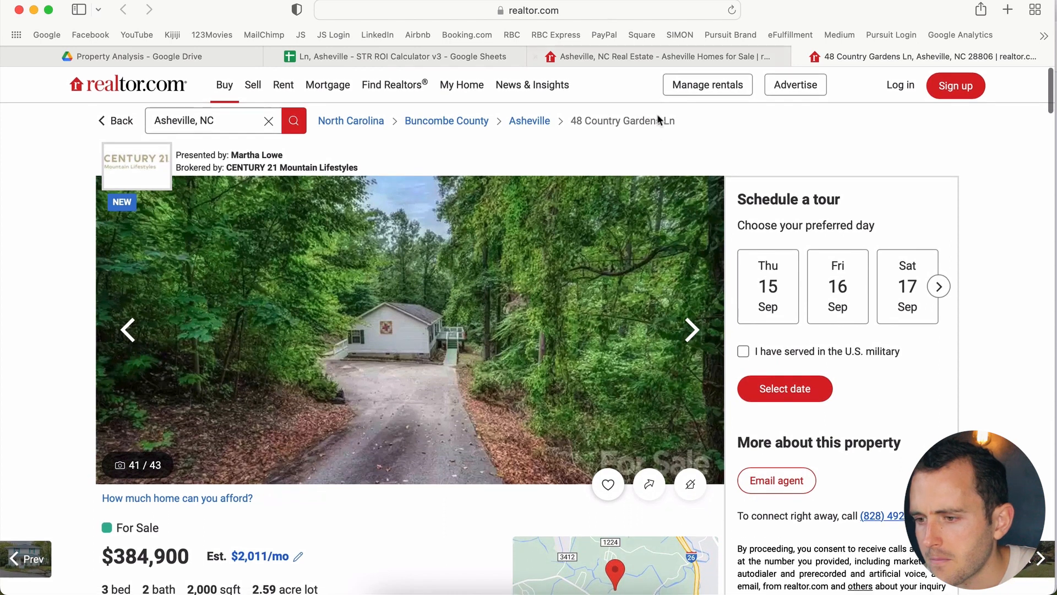
Step: Check the empty Electricity cell K11, then scroll to the listing's Property Details
click(407, 55)
click(843, 267)
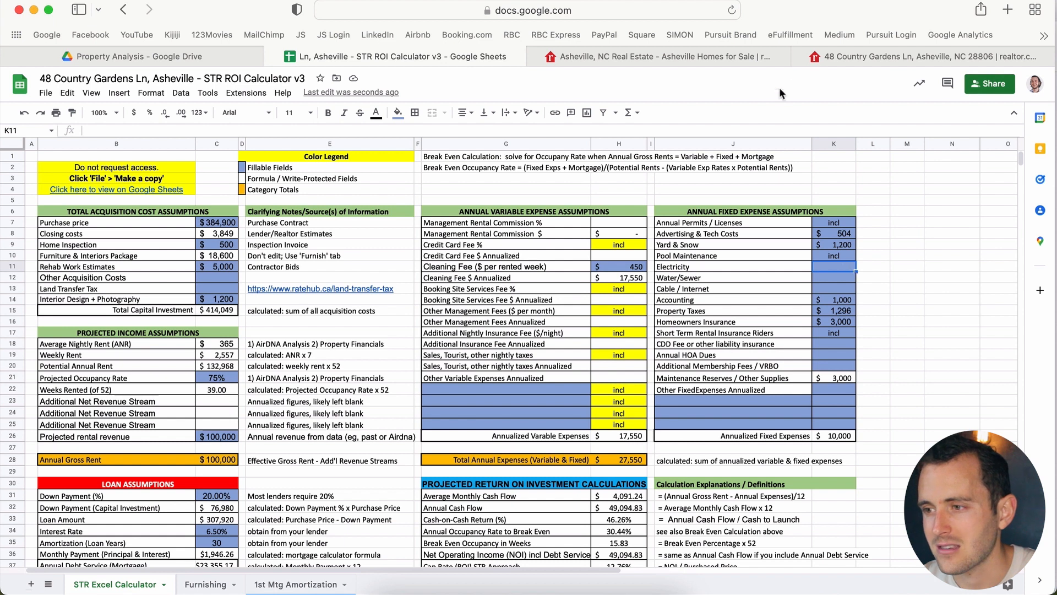
click(909, 56)
scroll(608, 324, down, 10)
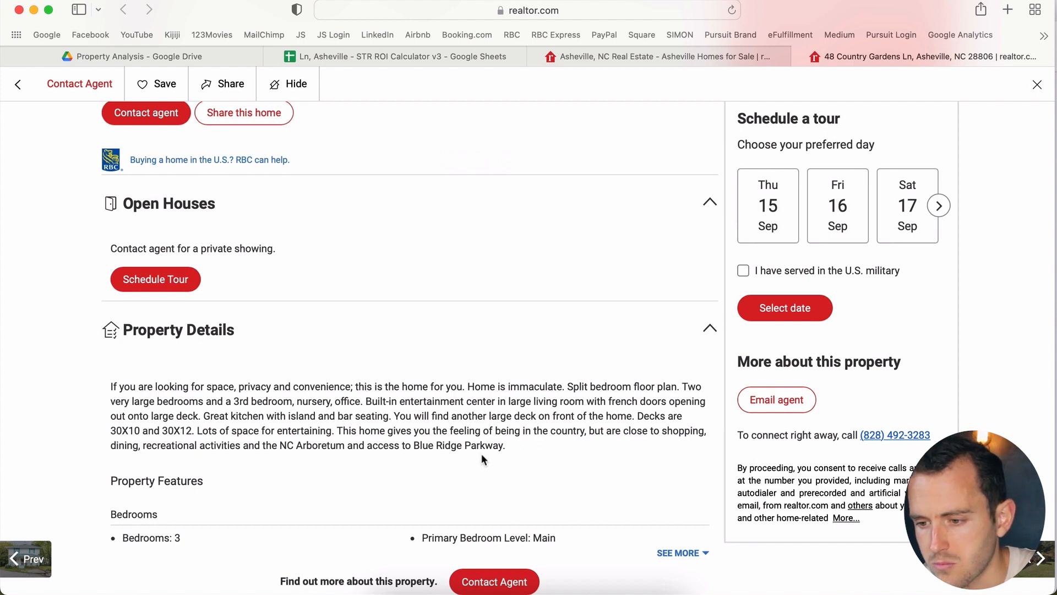
Step: Expand Property Features with SEE MORE and read the rooms, utilities, land and construction details
scroll(481, 454, down, 3)
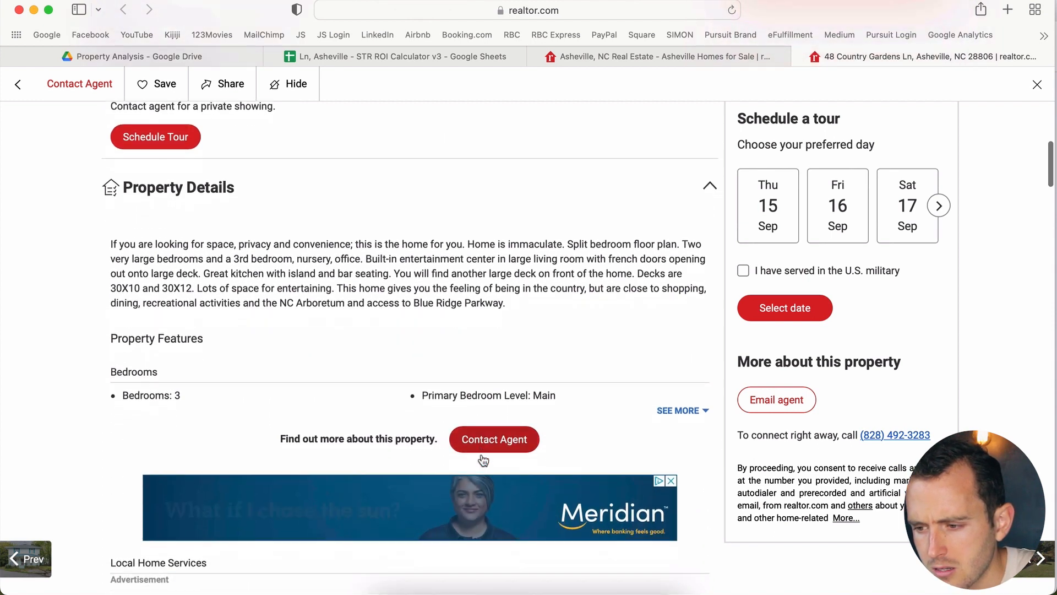
click(678, 397)
scroll(681, 403, down, 6)
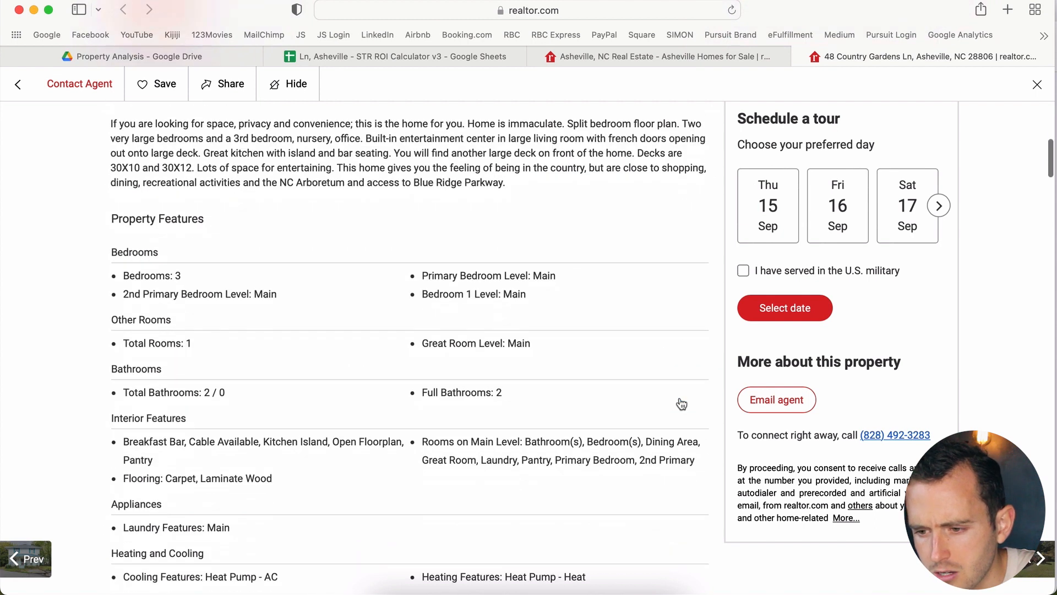
scroll(681, 402, up, 3)
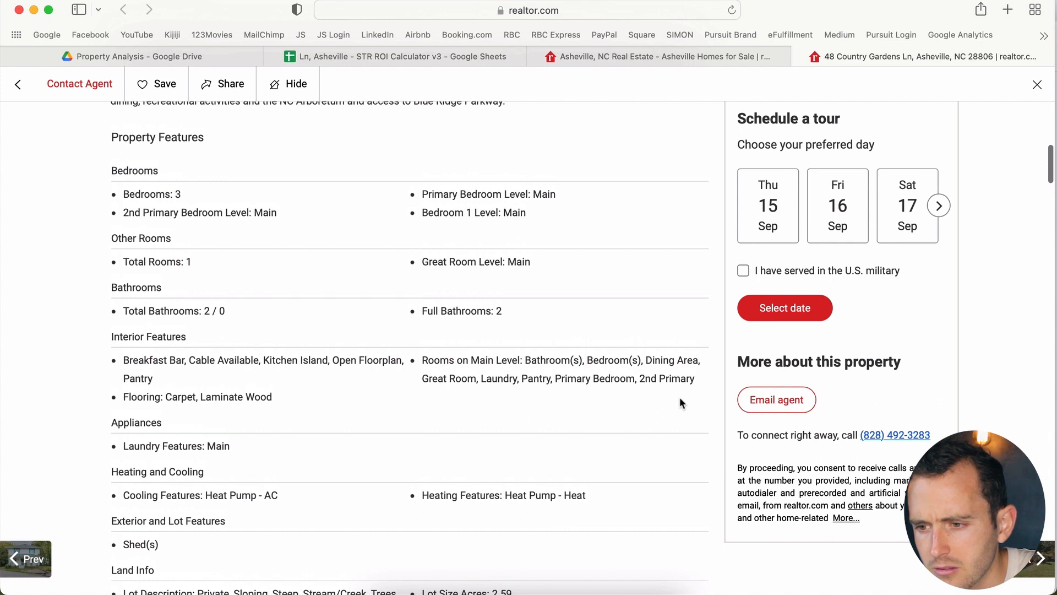
scroll(364, 266, down, 2)
scroll(365, 270, down, 3)
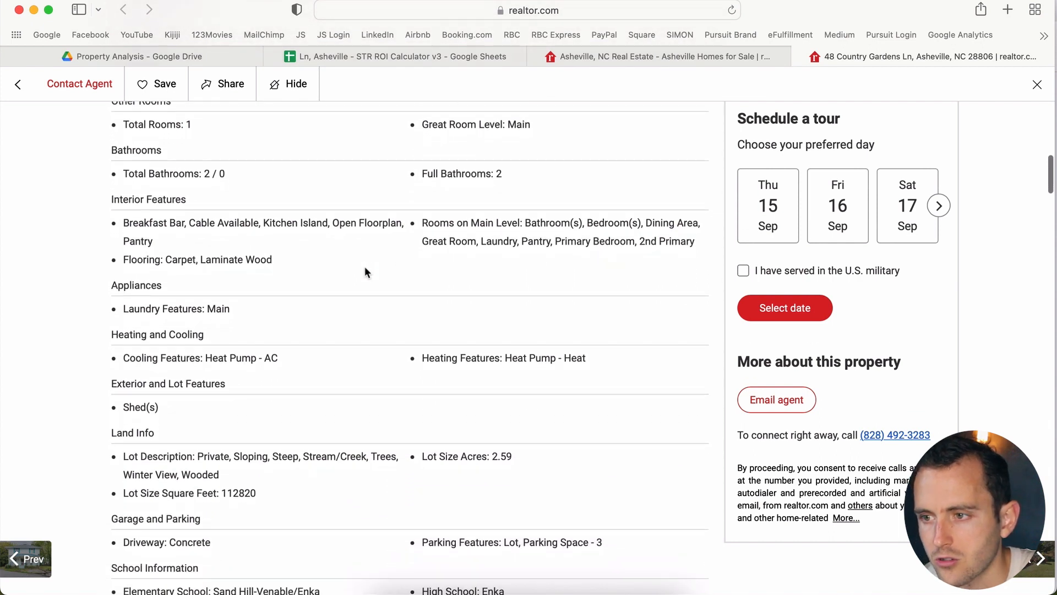
scroll(364, 267, down, 10)
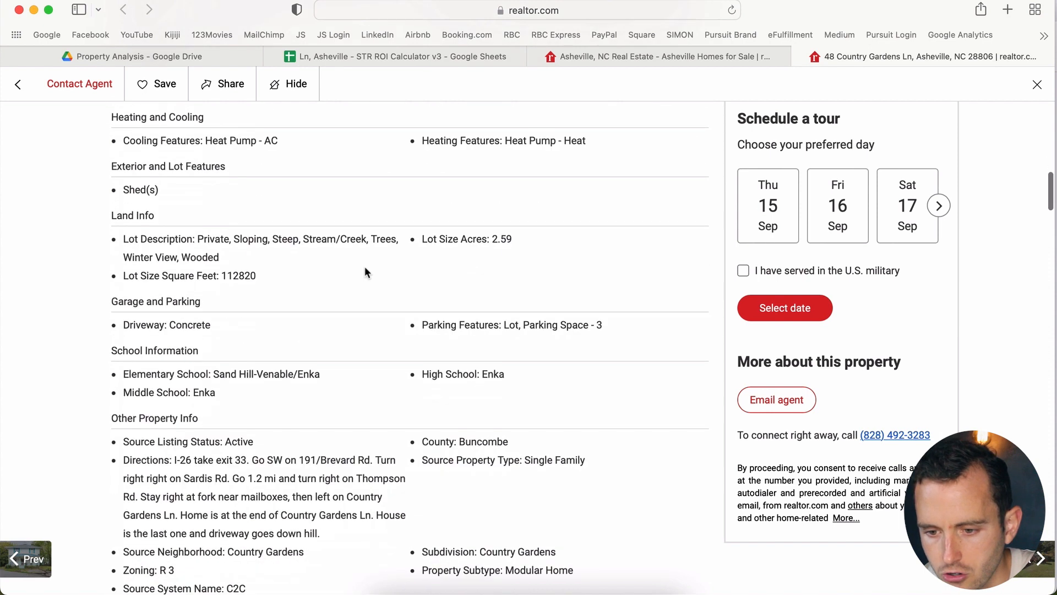
scroll(364, 266, down, 5)
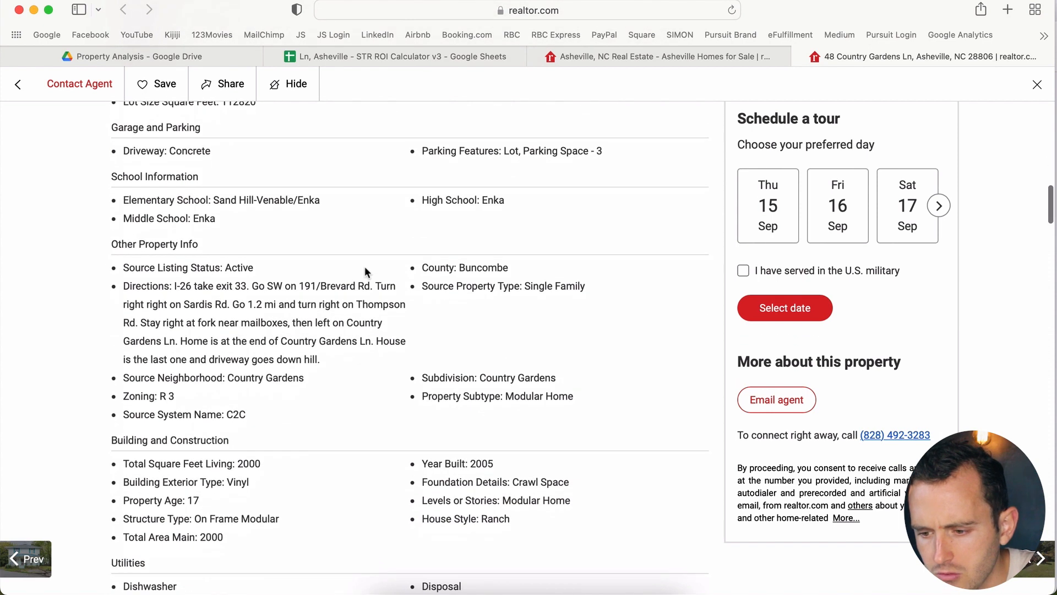
scroll(364, 266, down, 2)
scroll(365, 266, down, 5)
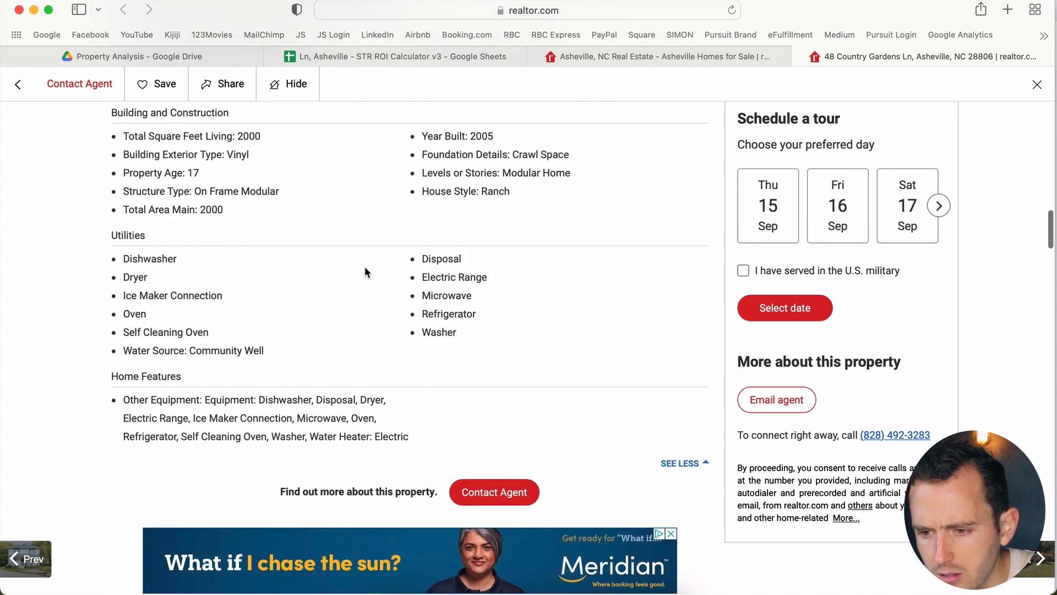
scroll(364, 266, up, 2)
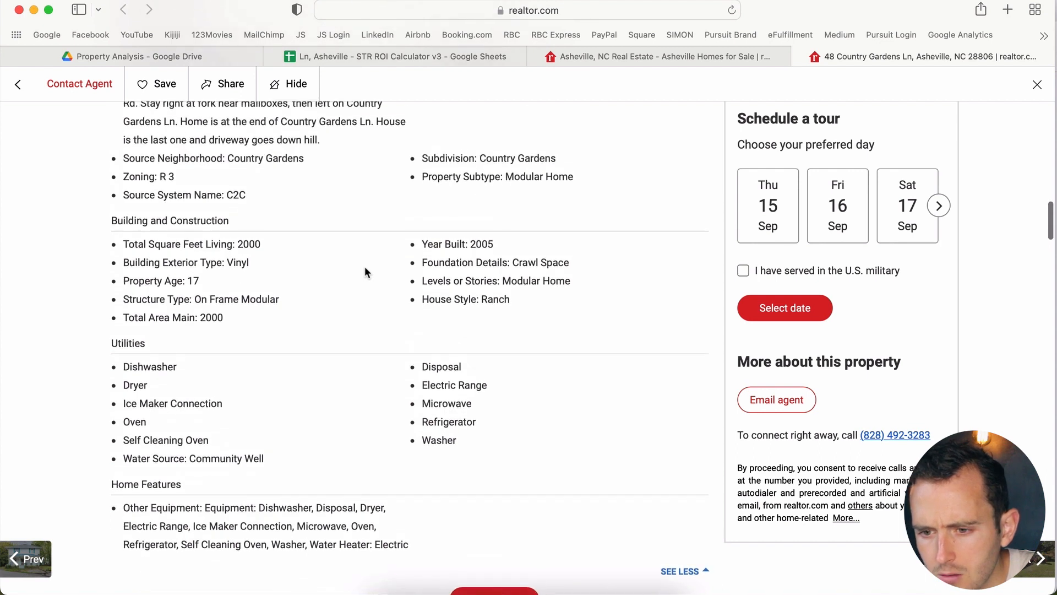
scroll(365, 266, up, 2)
scroll(364, 266, up, 4)
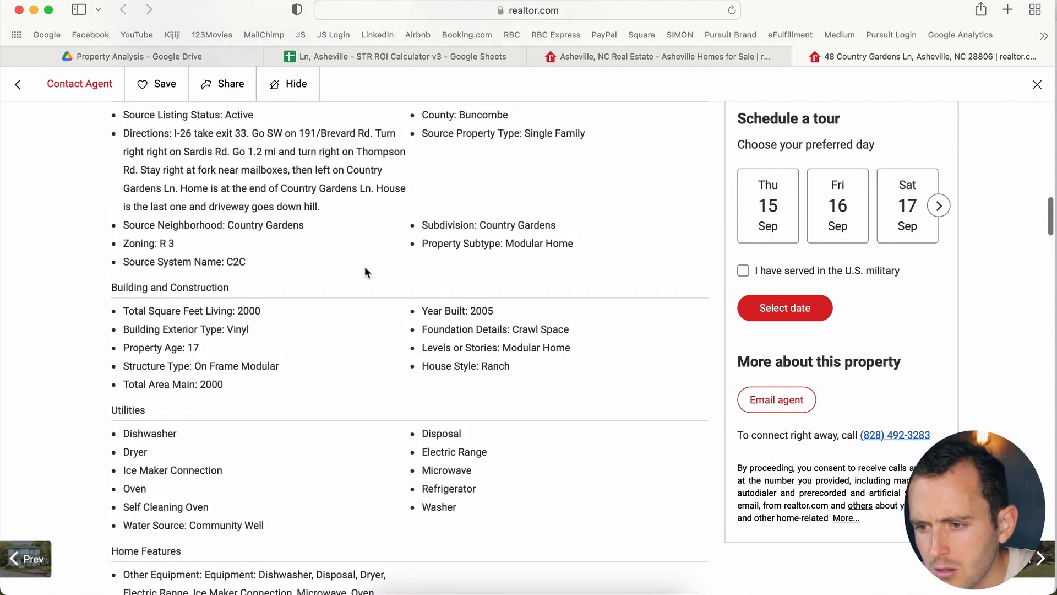
scroll(365, 267, up, 4)
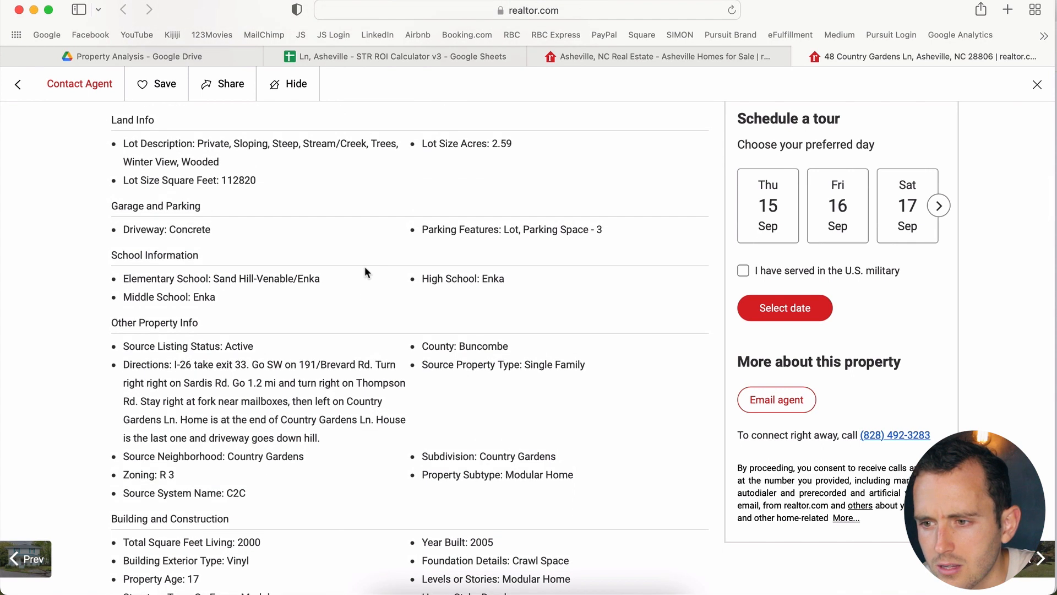
scroll(365, 267, up, 1)
scroll(364, 266, up, 4)
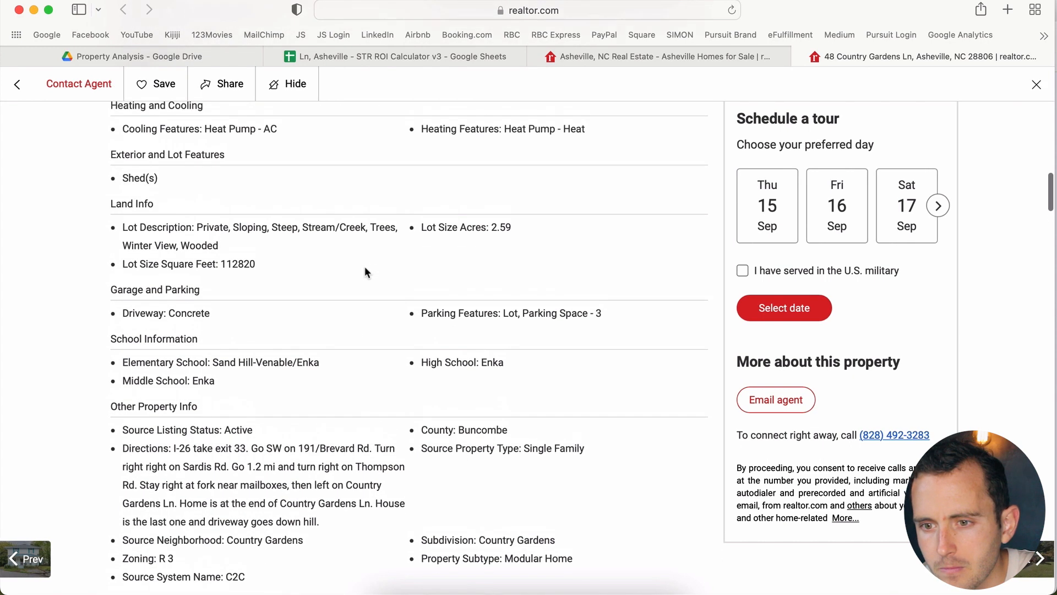
scroll(365, 269, up, 8)
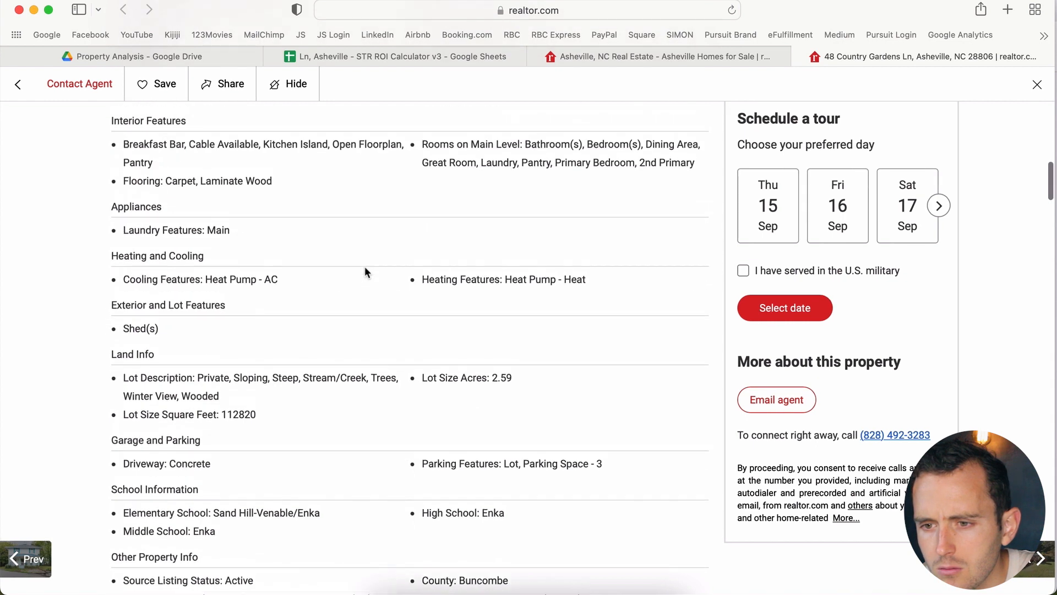
scroll(364, 266, up, 3)
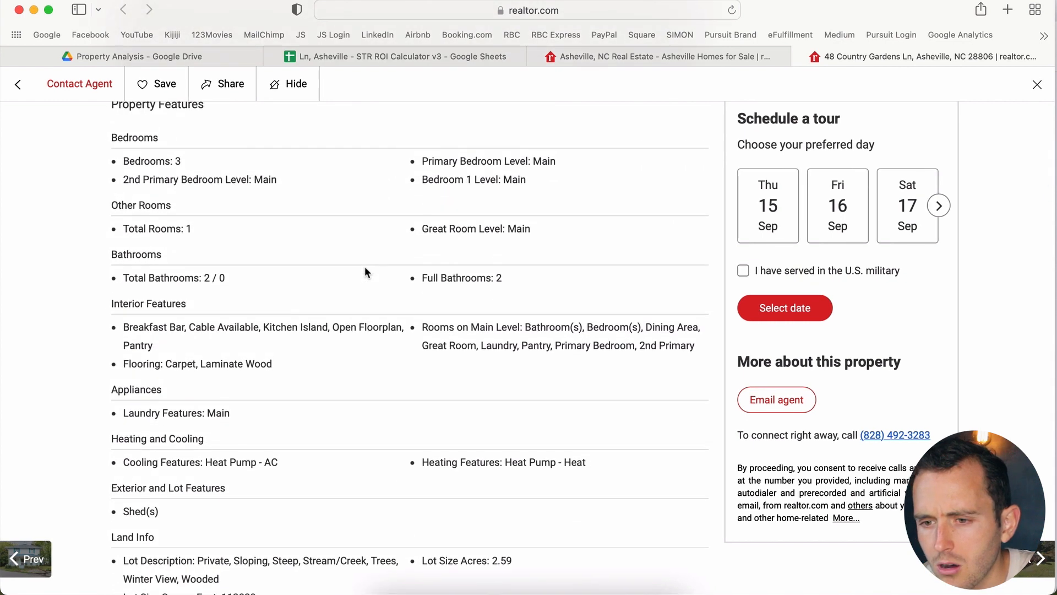
scroll(364, 266, up, 2)
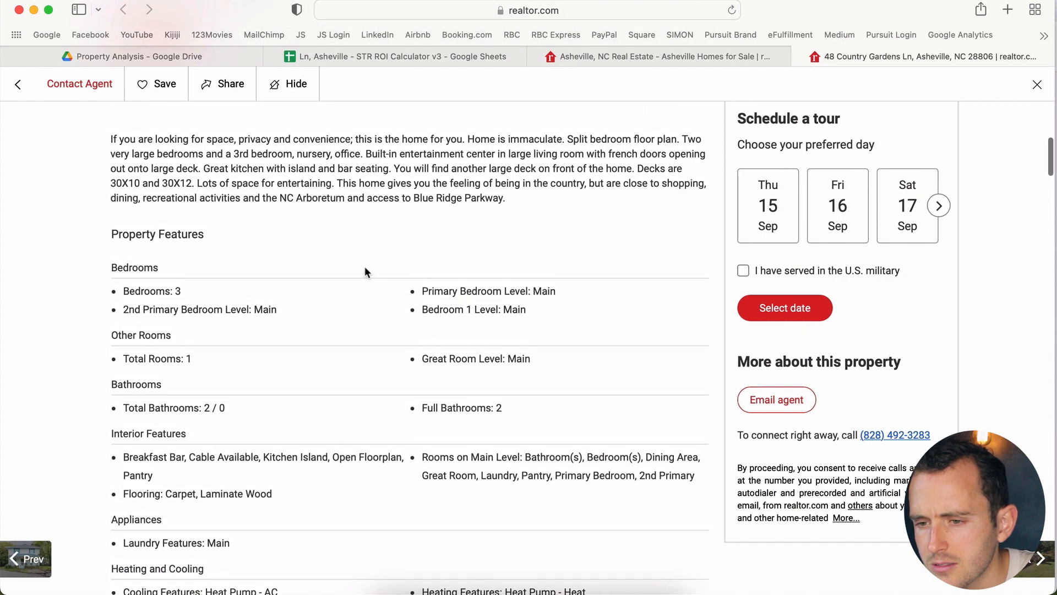
Step: Enter $3,000 for Electricity and $1,200 for Cable / Internet in column K
click(506, 55)
text(3000)
key(Return)
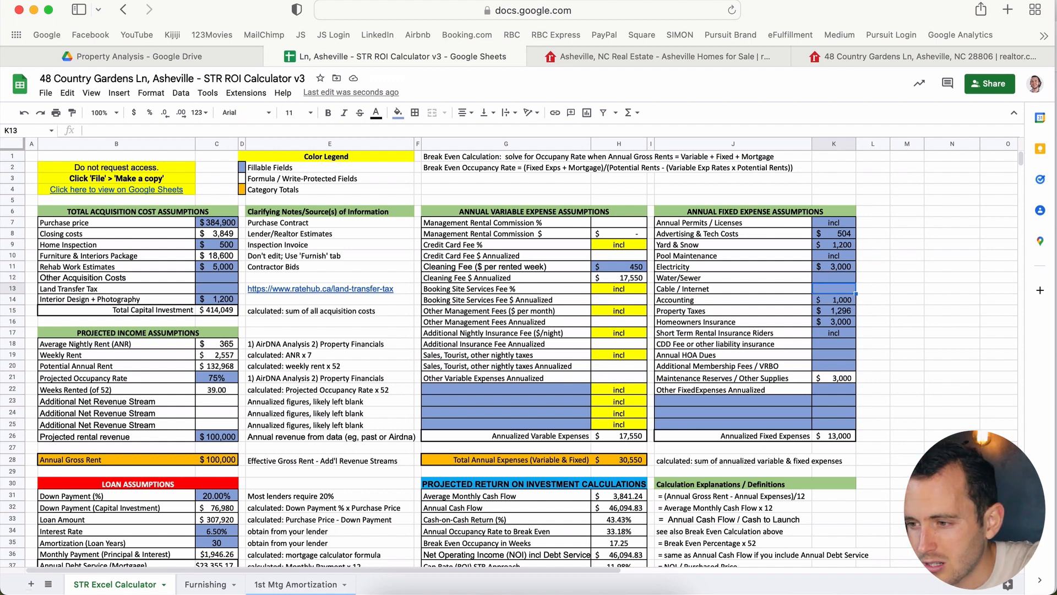
click(834, 288)
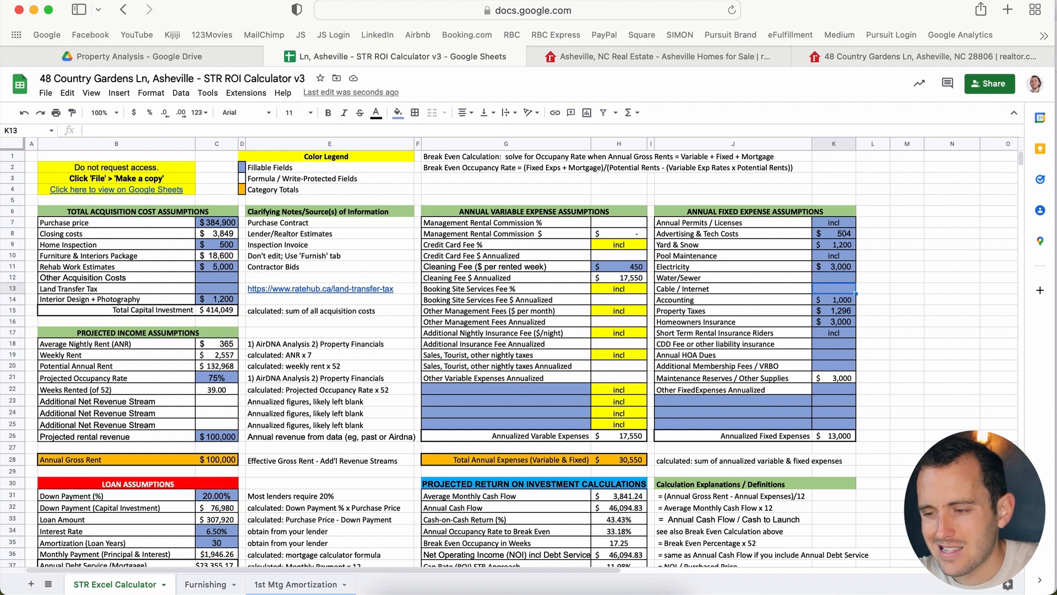
text(1200)
key(Return)
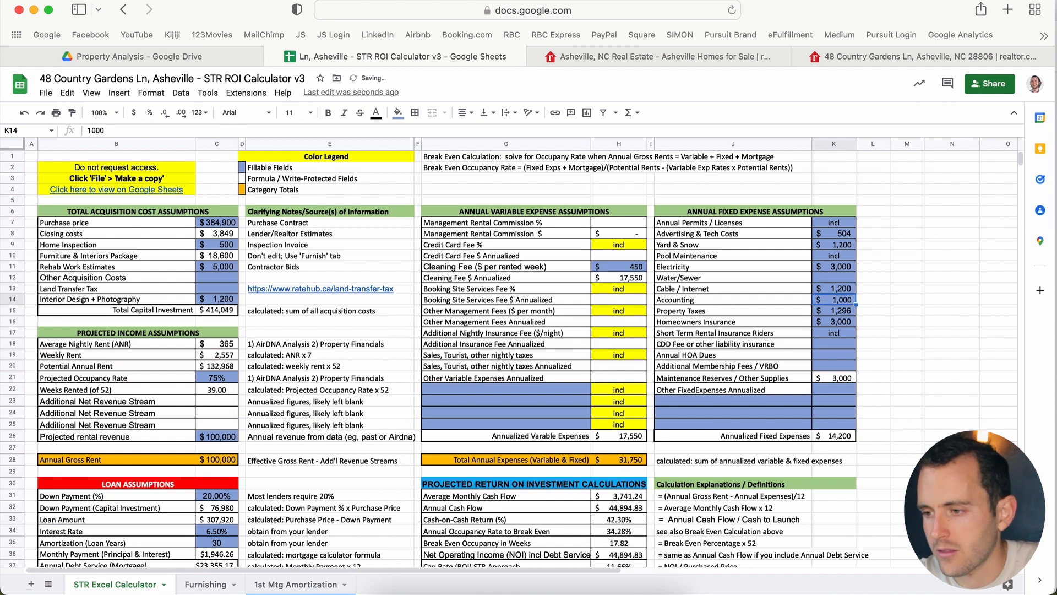
Step: Review the insurance, Property Taxes, CDD Fee and Maintenance Reserves amounts down column K
key(Down)
key(Down)
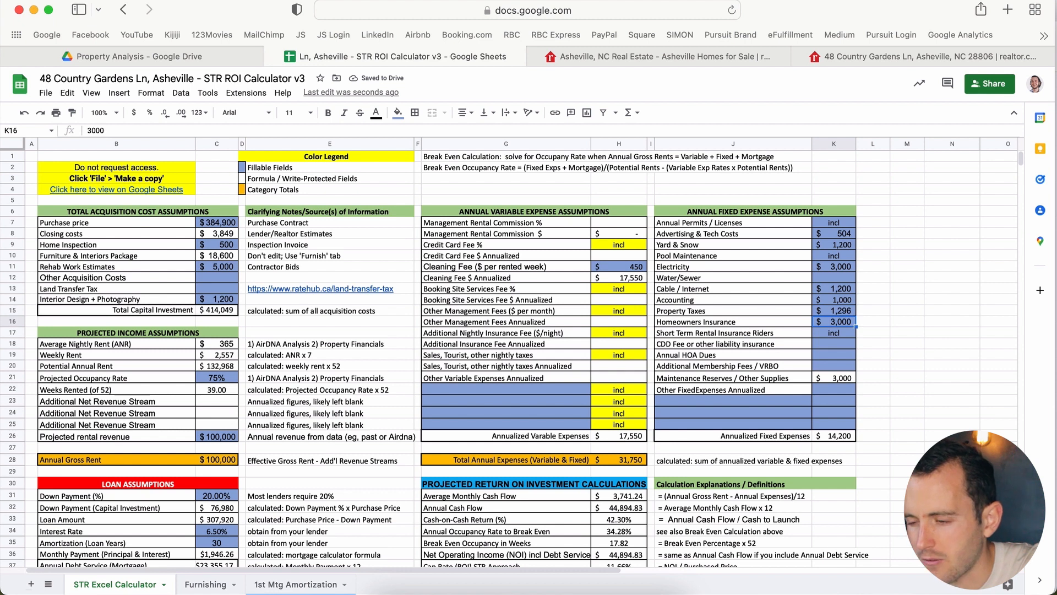
key(Up)
key(Down)
key(Down)
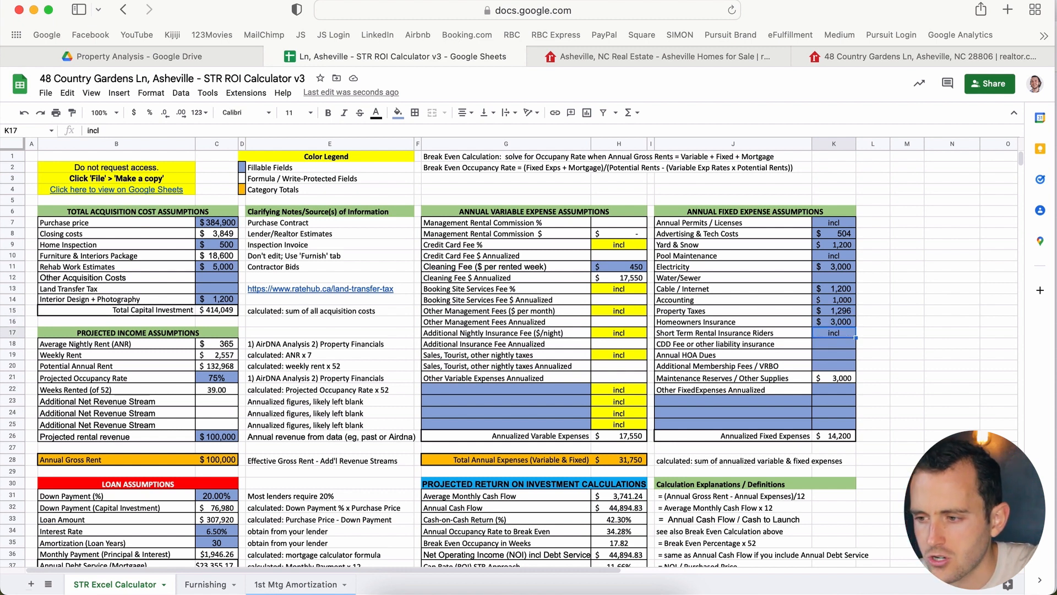
key(Down)
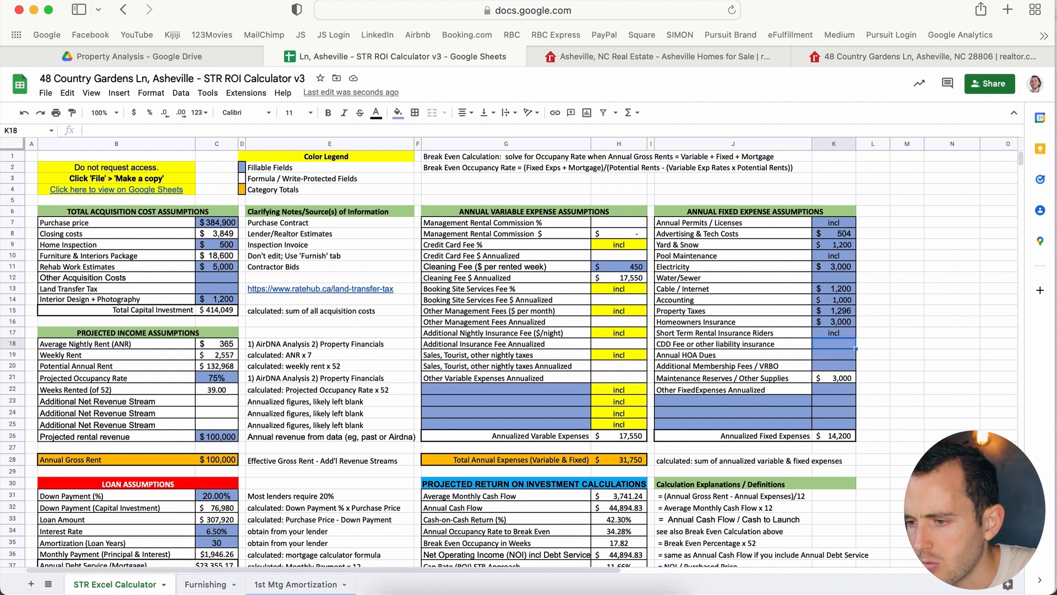
key(Down)
key(Down)
key(Down)
key(Down)
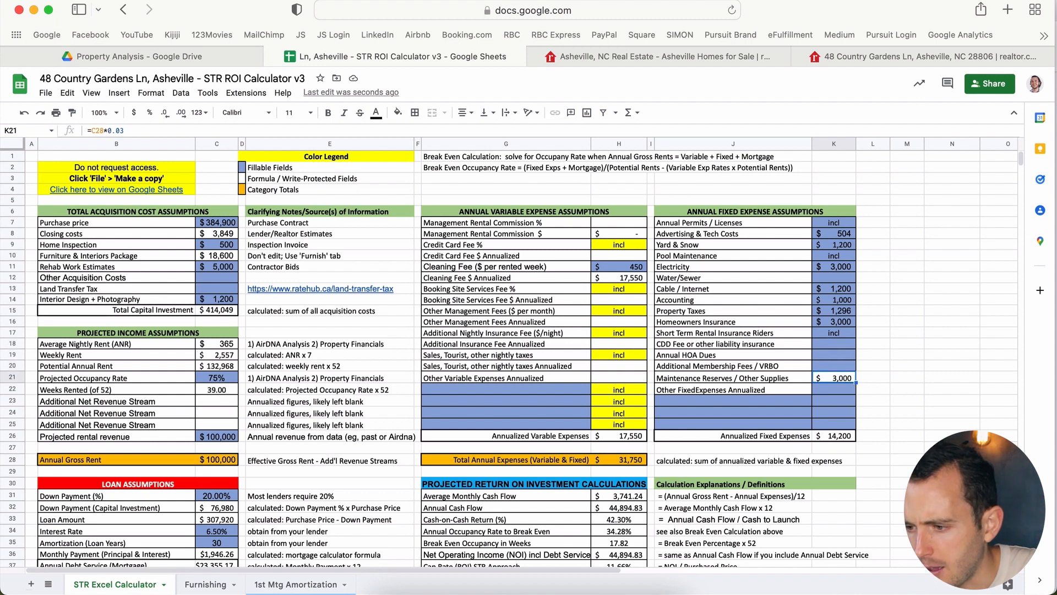
key(Up)
key(Down)
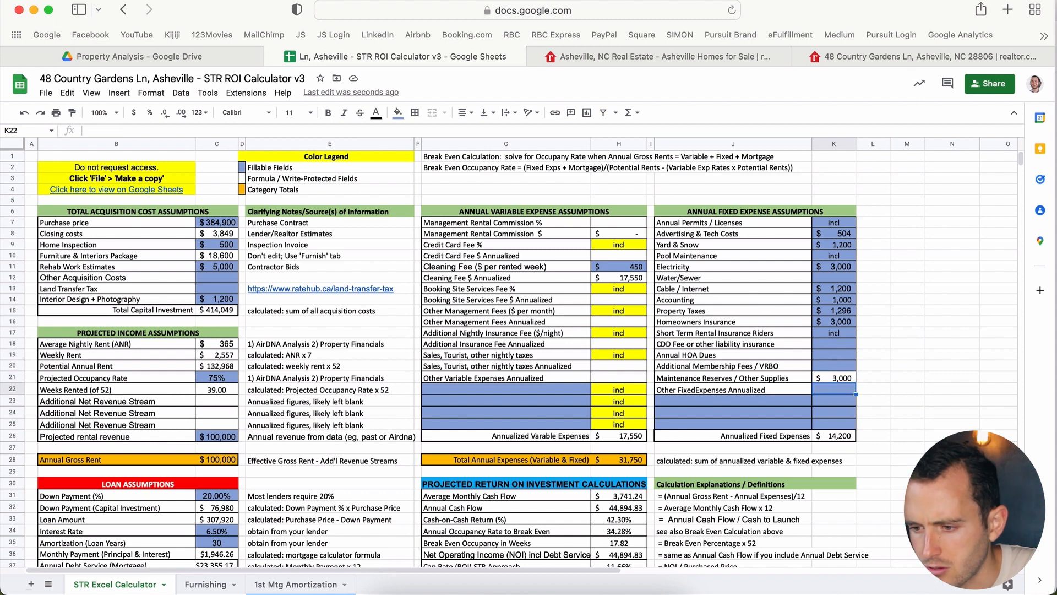
scroll(509, 359, down, 2)
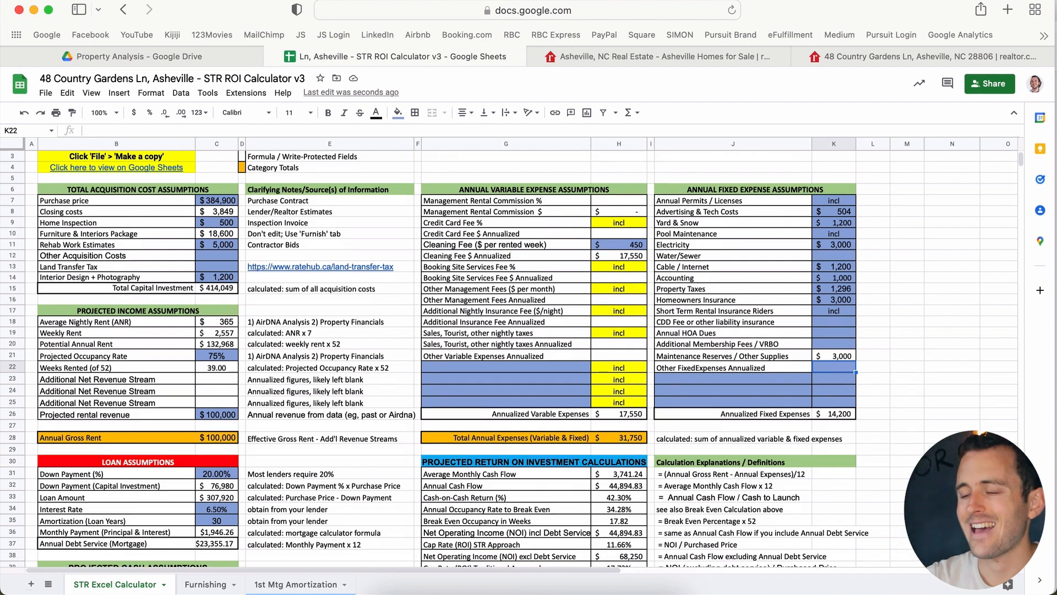
Step: Change the Accounting amount in K14 to Arial to match the Property Taxes figure
click(843, 291)
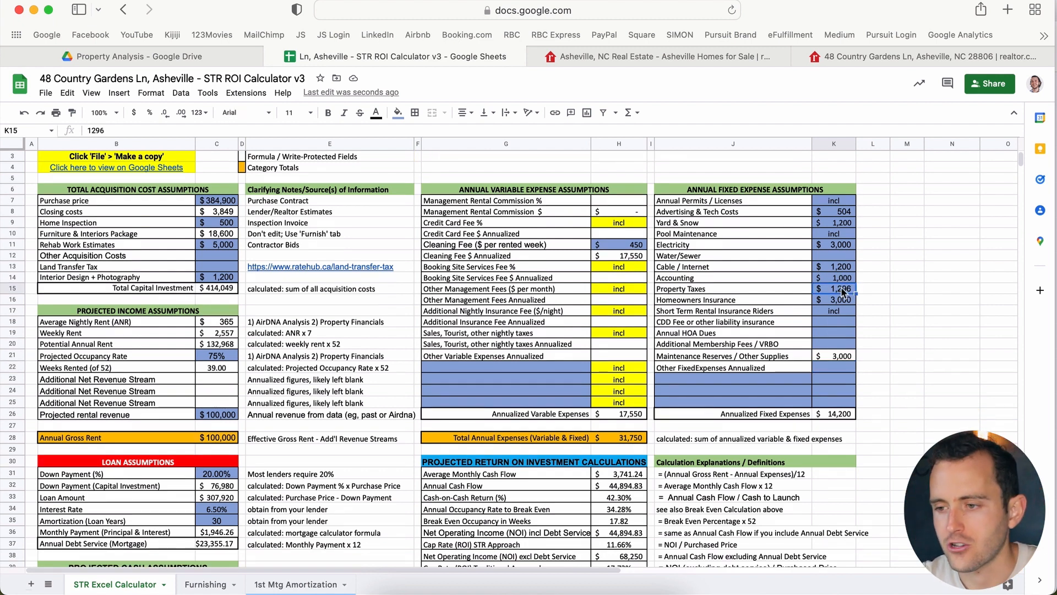
click(840, 278)
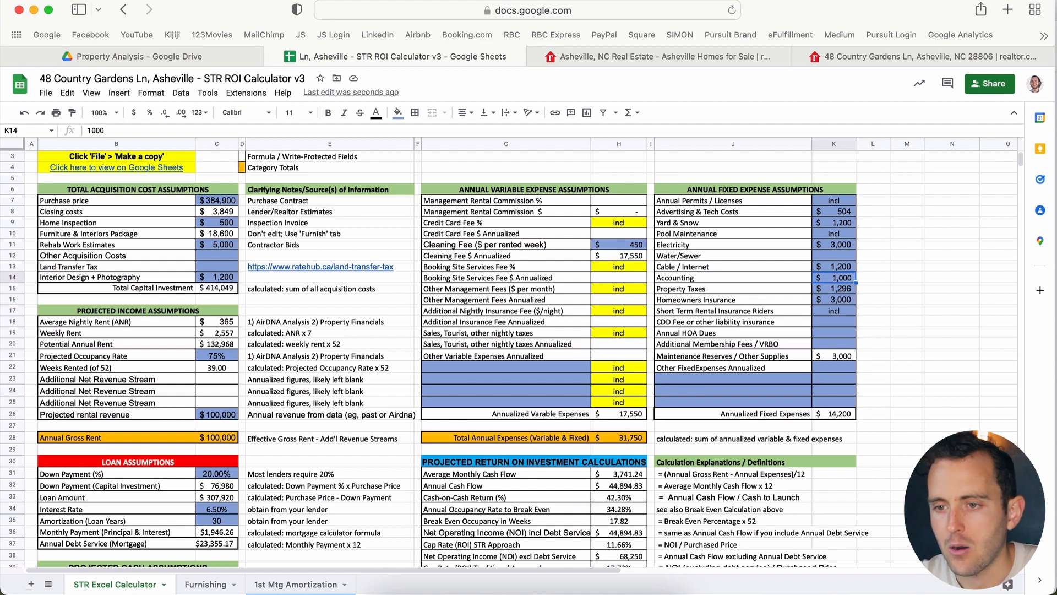
click(259, 113)
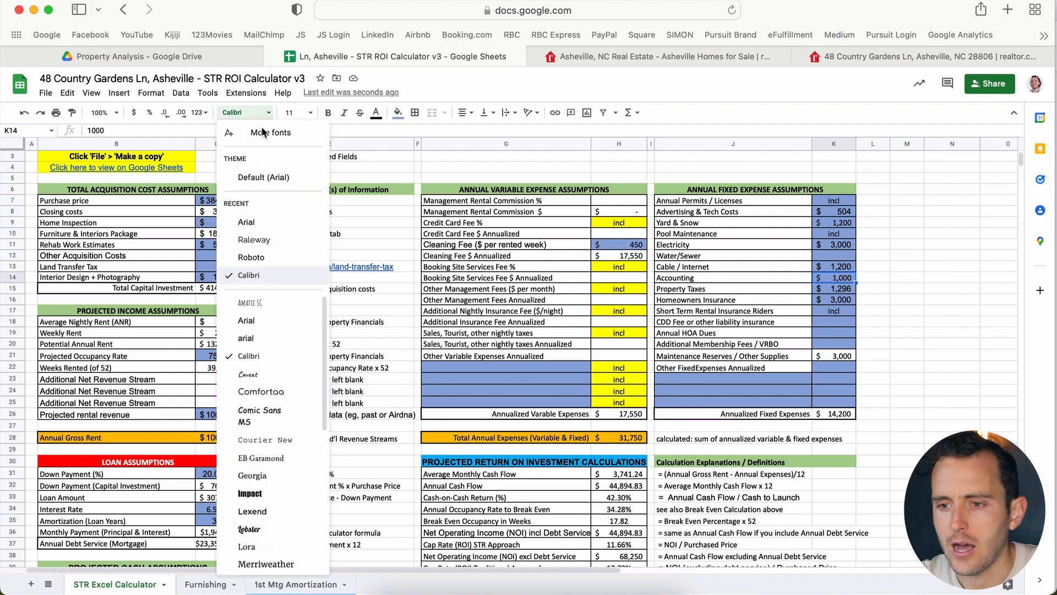
click(259, 238)
click(804, 311)
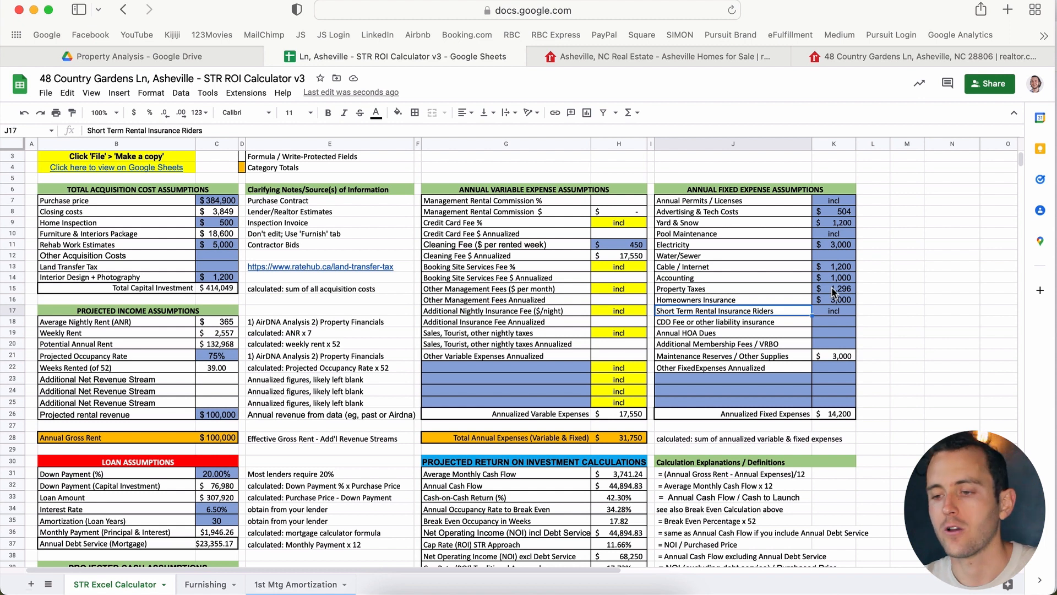
scroll(801, 343, down, 3)
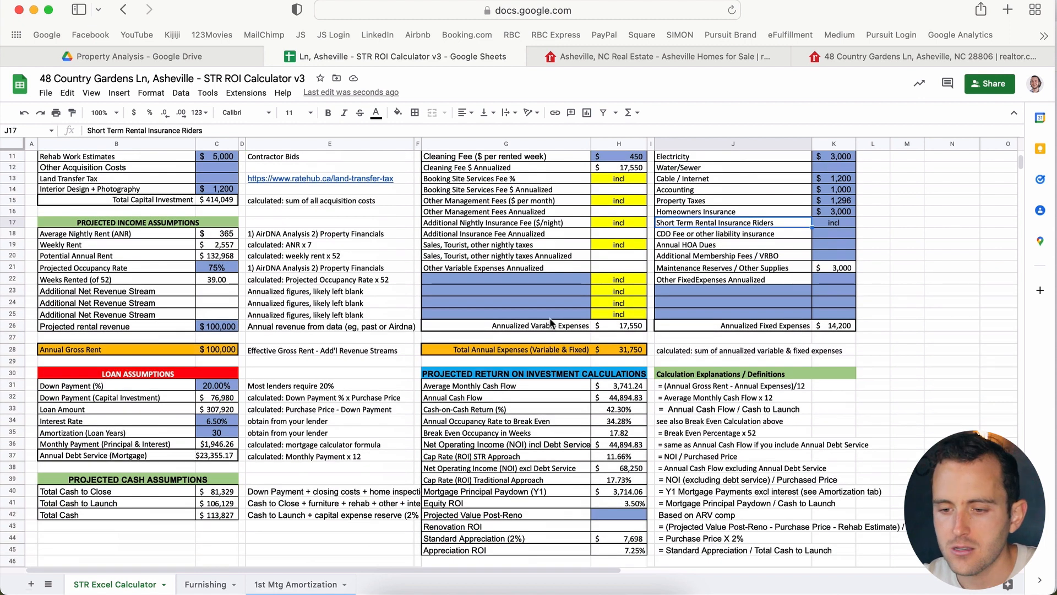
scroll(523, 323, up, 3)
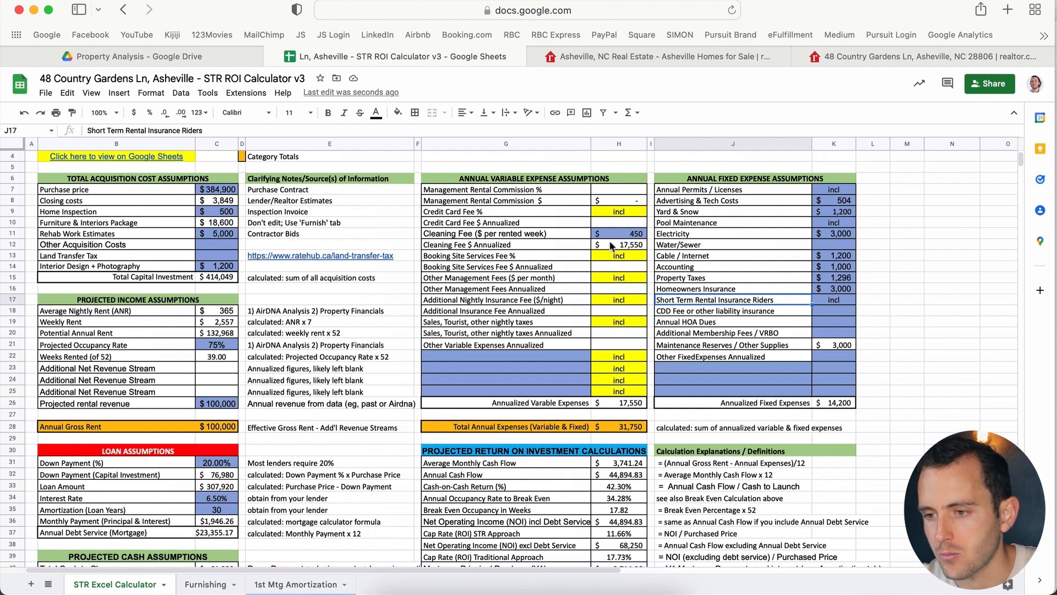
click(629, 193)
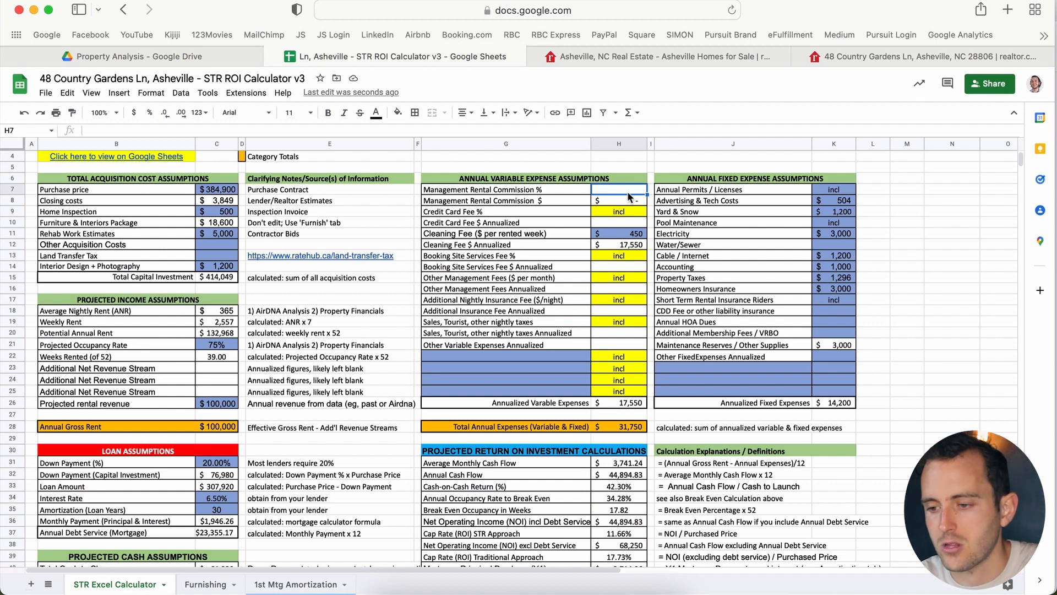
Step: Review the Annual Cash Flow formula in H32 and the $100,000 projected rental revenue in C26
click(625, 474)
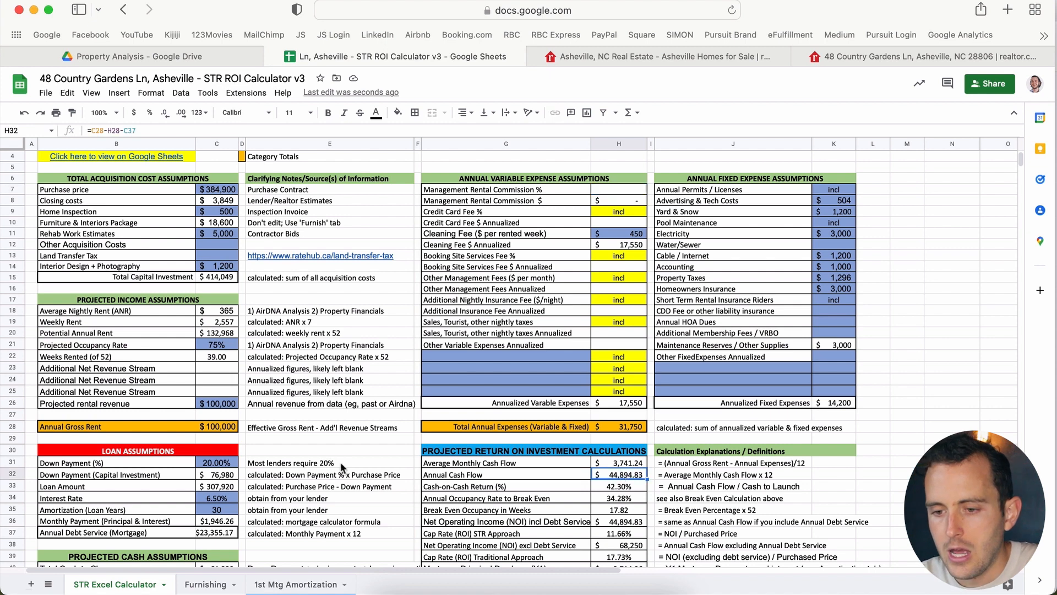
click(323, 466)
scroll(323, 466, down, 2)
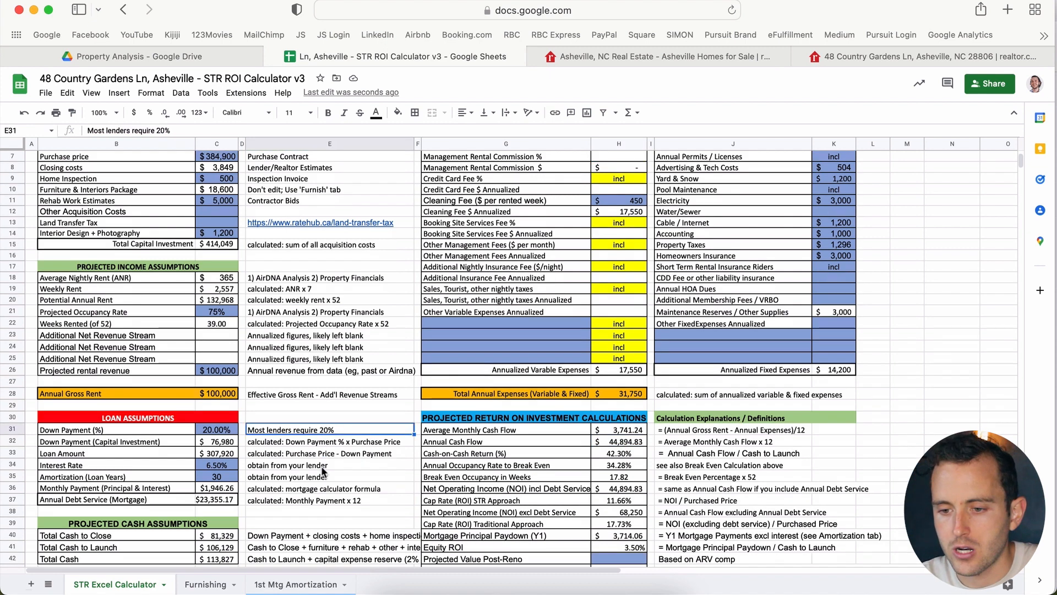
click(218, 373)
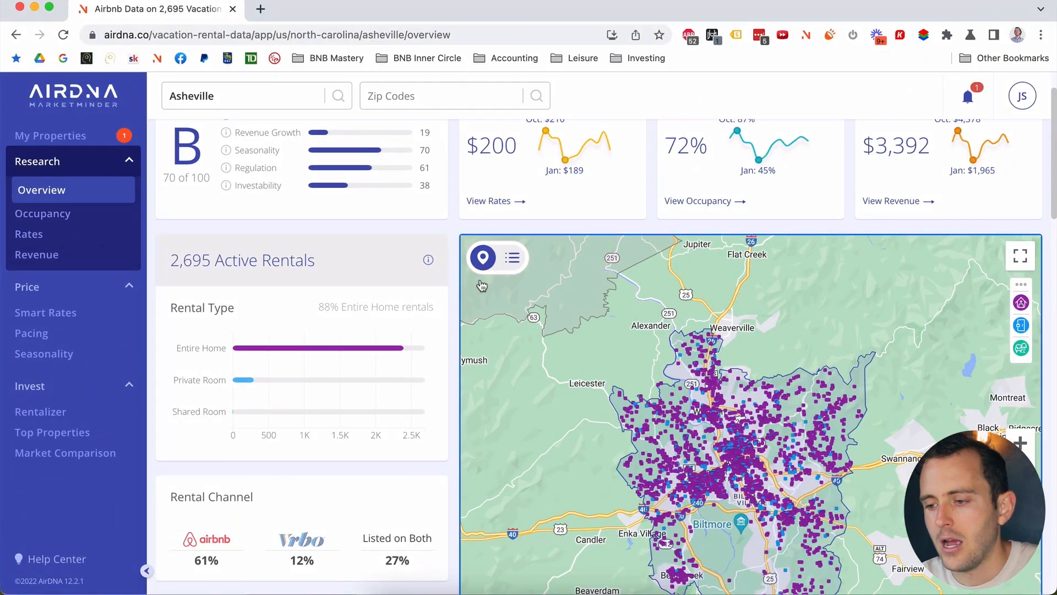
Step: Bring up AirDNA's Asheville revenue page, showing $3,339 for entire-home rentals
click(43, 257)
scroll(446, 362, down, 1)
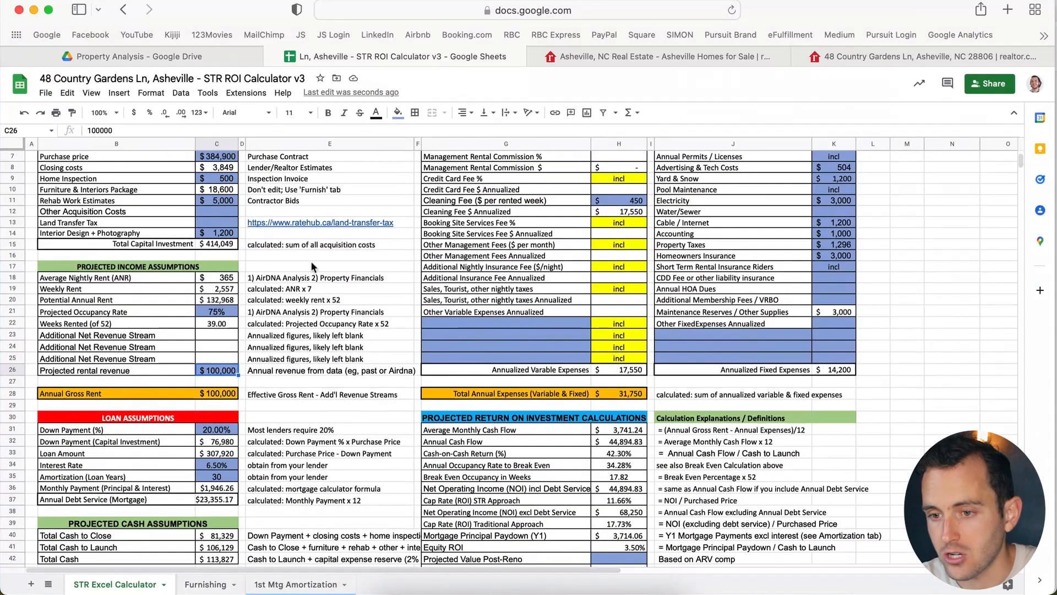
scroll(368, 318, up, 3)
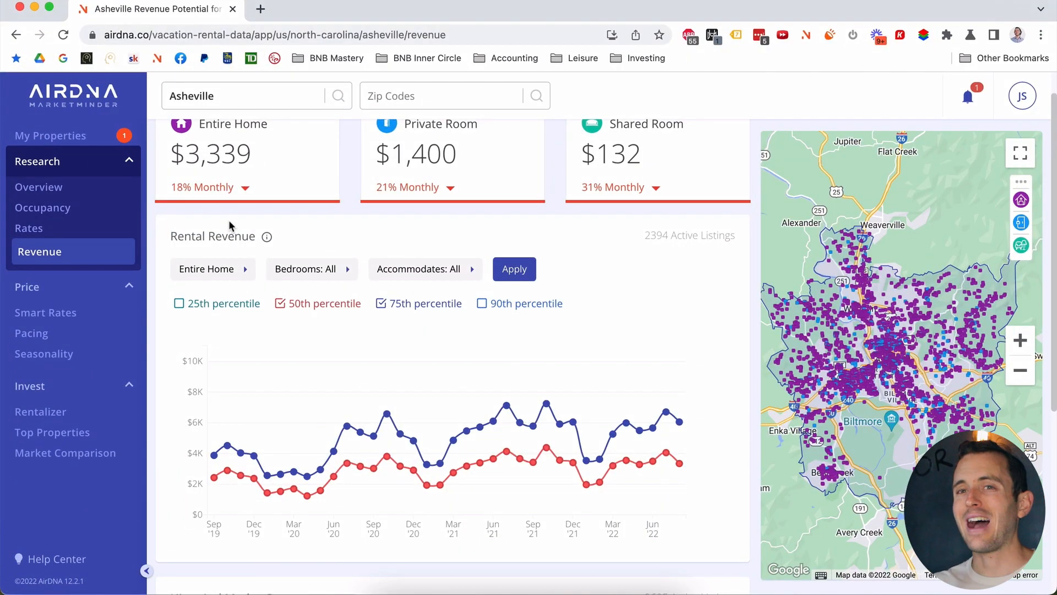
Step: Filter the revenue chart to exactly 3 bedrooms and 6–8 guests
click(336, 266)
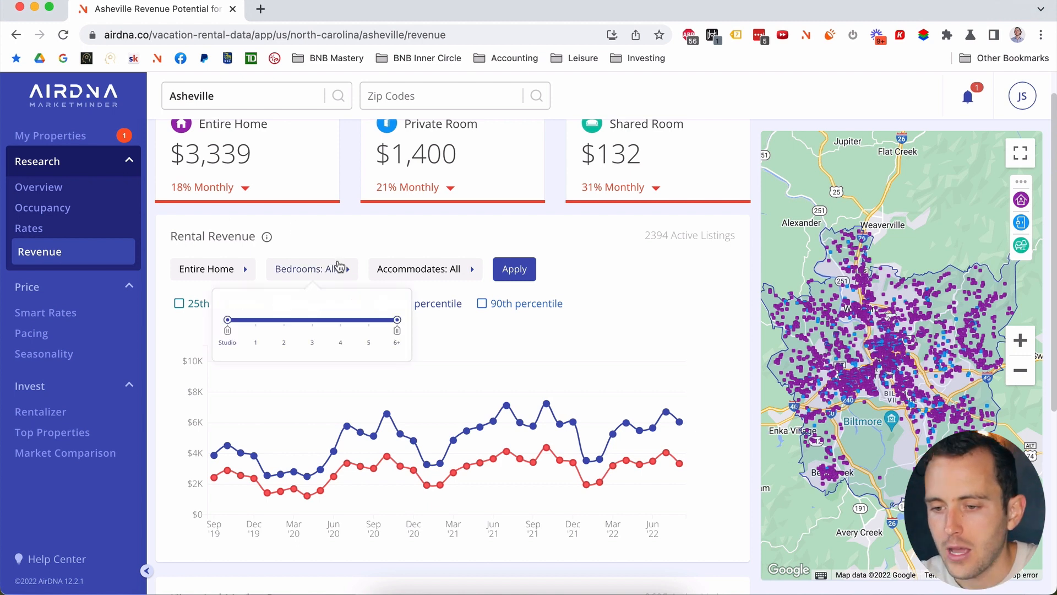
drag(229, 337, 313, 333)
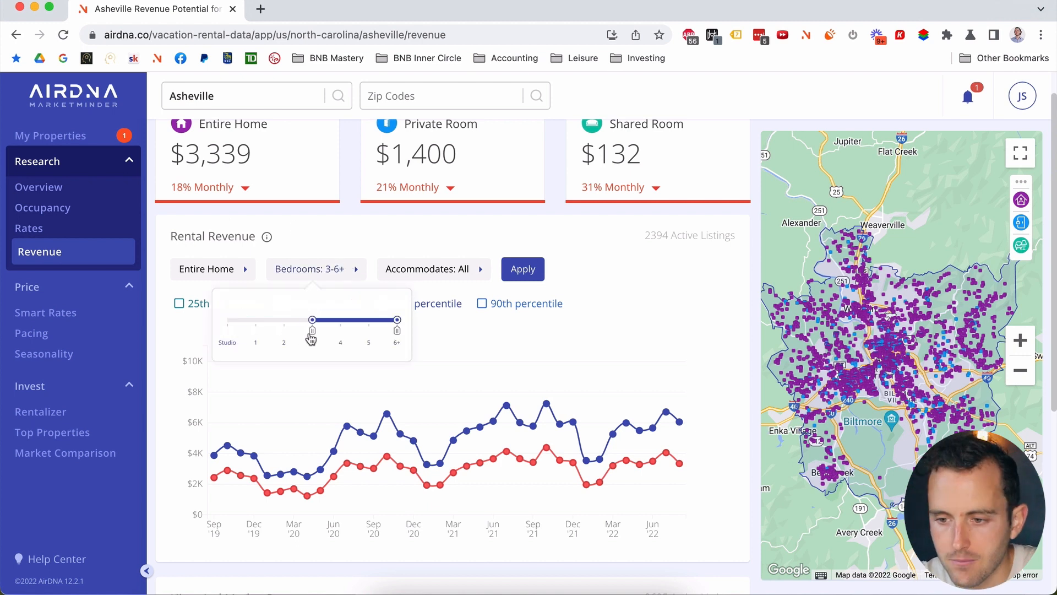
drag(401, 331, 312, 329)
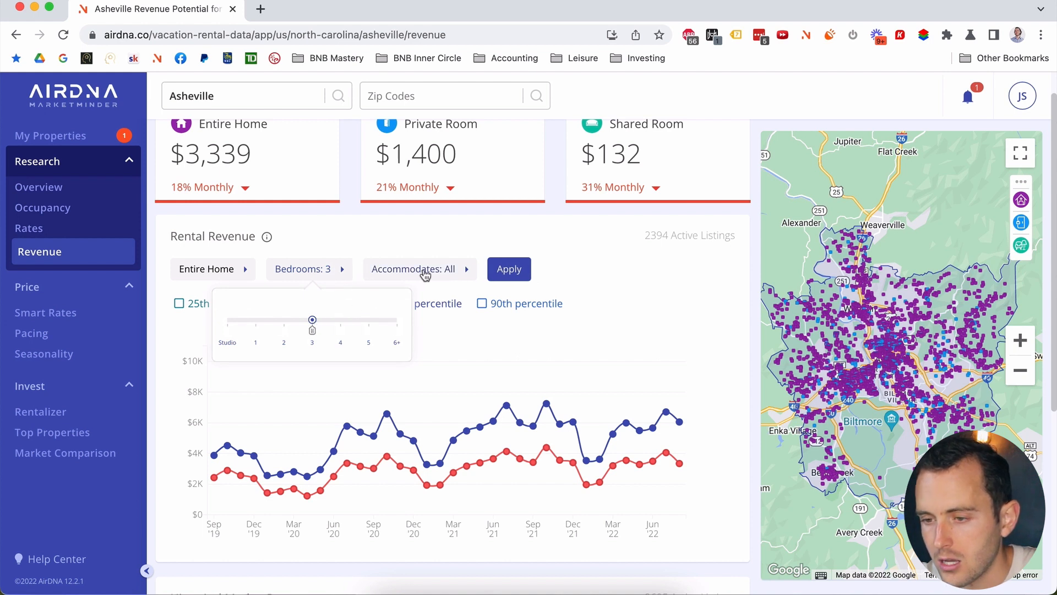
click(425, 270)
drag(332, 331, 380, 330)
drag(507, 331, 399, 331)
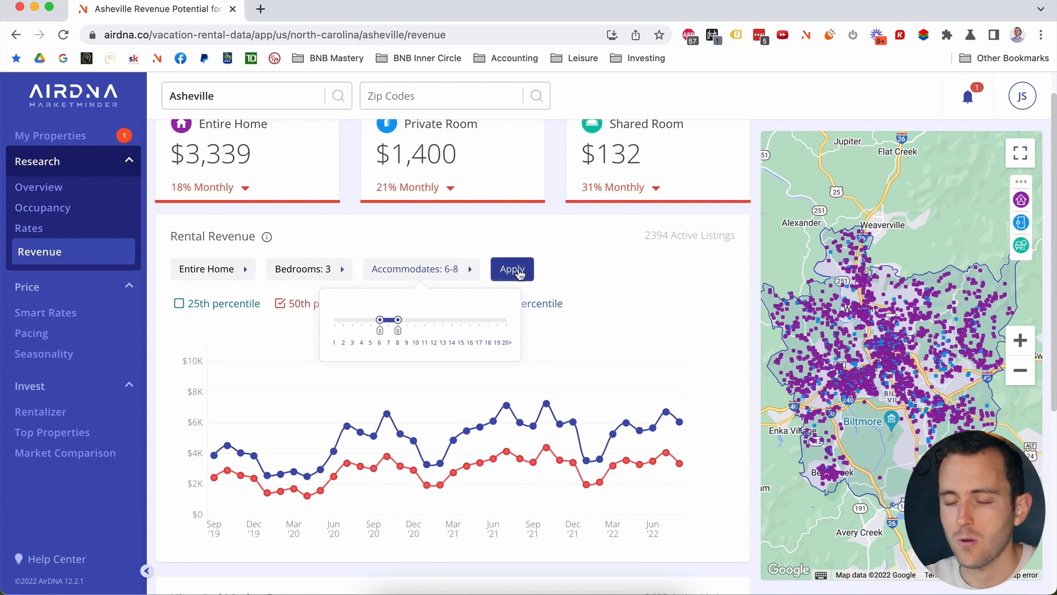
click(518, 270)
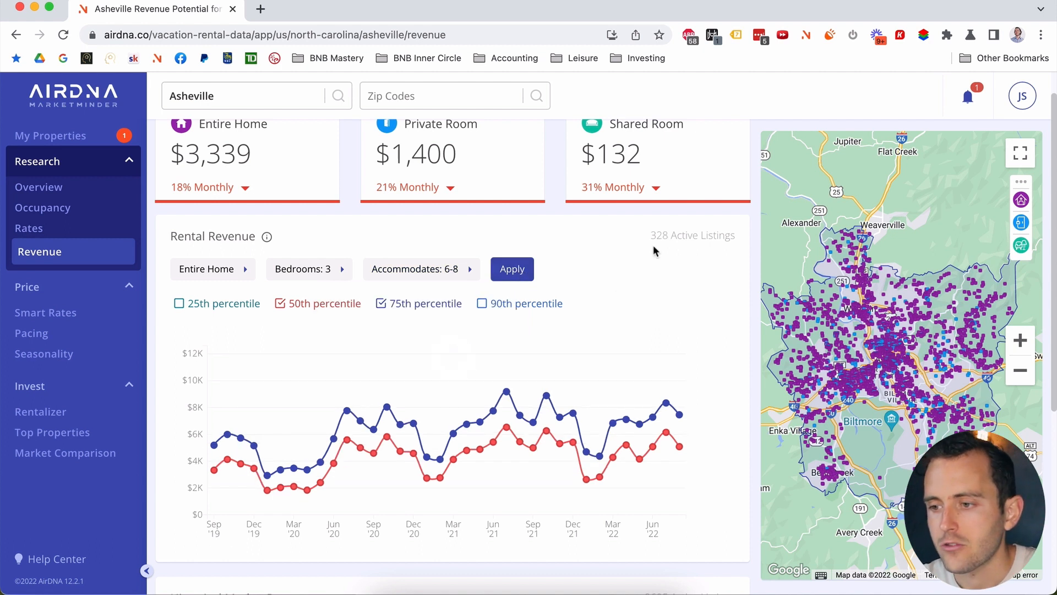
Step: Hide studio, 1-, 2- and 4-bedroom, private and shared room listings on the map
mouse_move(1021, 199)
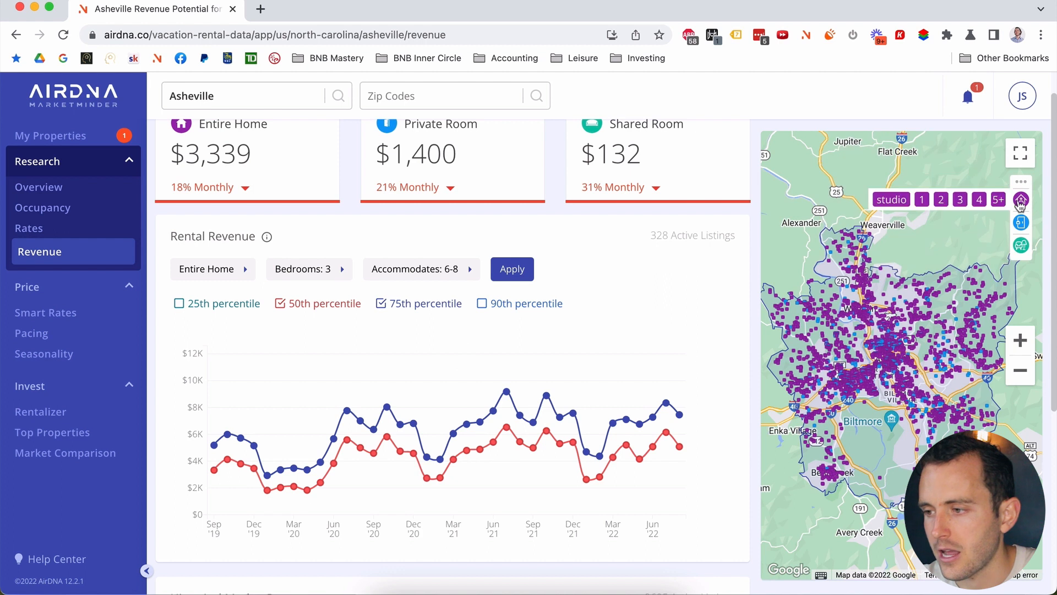
click(979, 199)
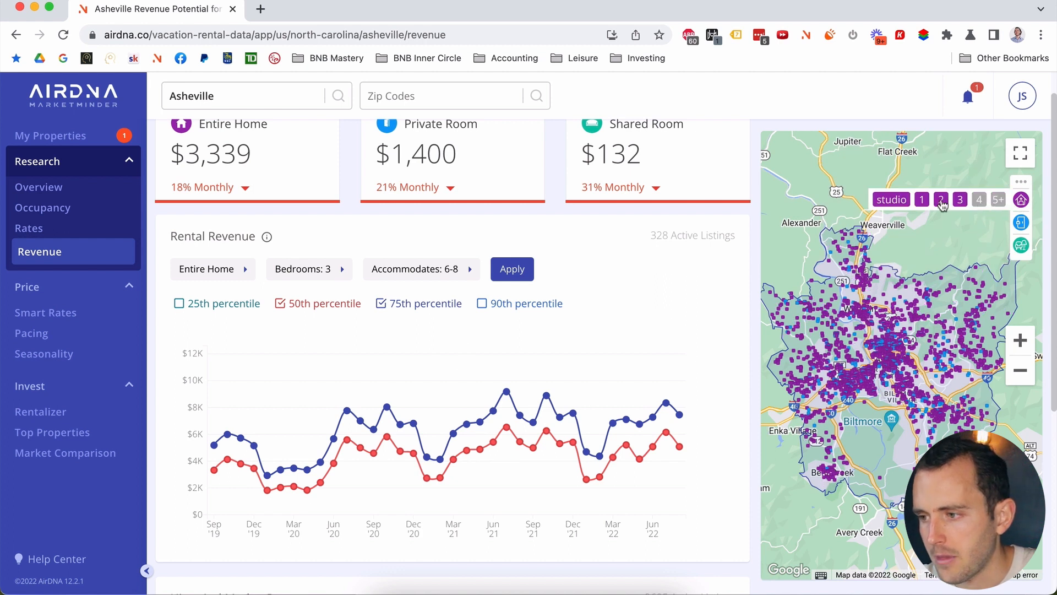
click(941, 200)
click(923, 199)
click(892, 199)
click(1021, 222)
click(1023, 246)
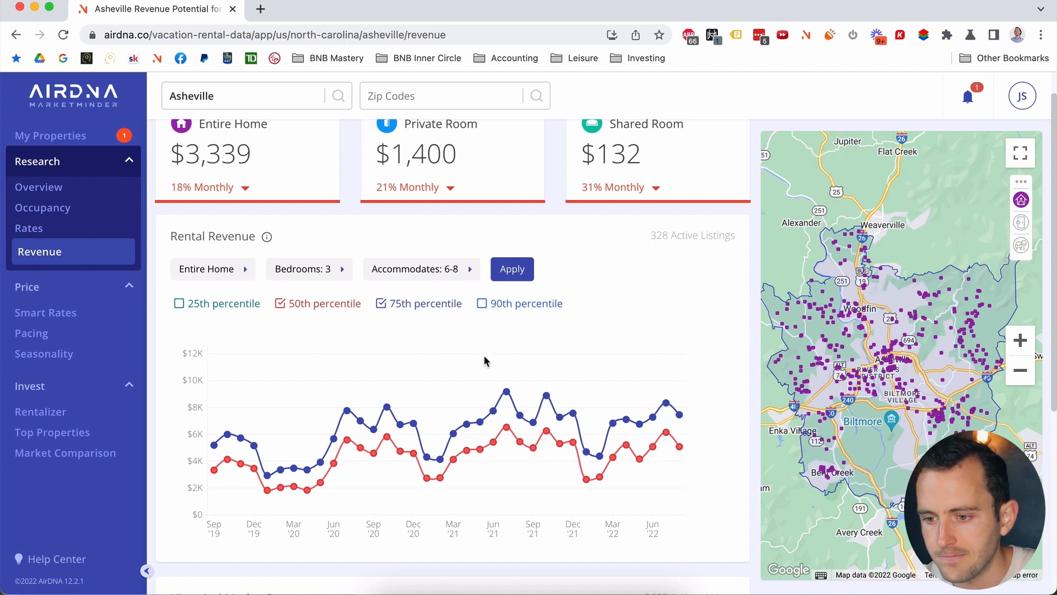
scroll(495, 358, down, 3)
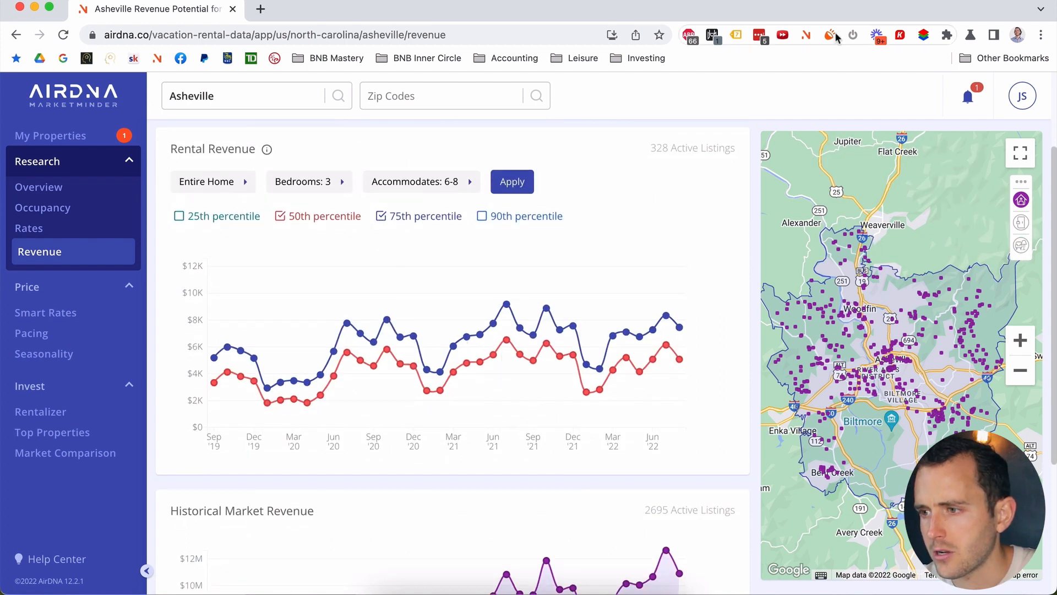
Step: Set the revenue export filters to 3 bedrooms and 6–8 guests
click(807, 35)
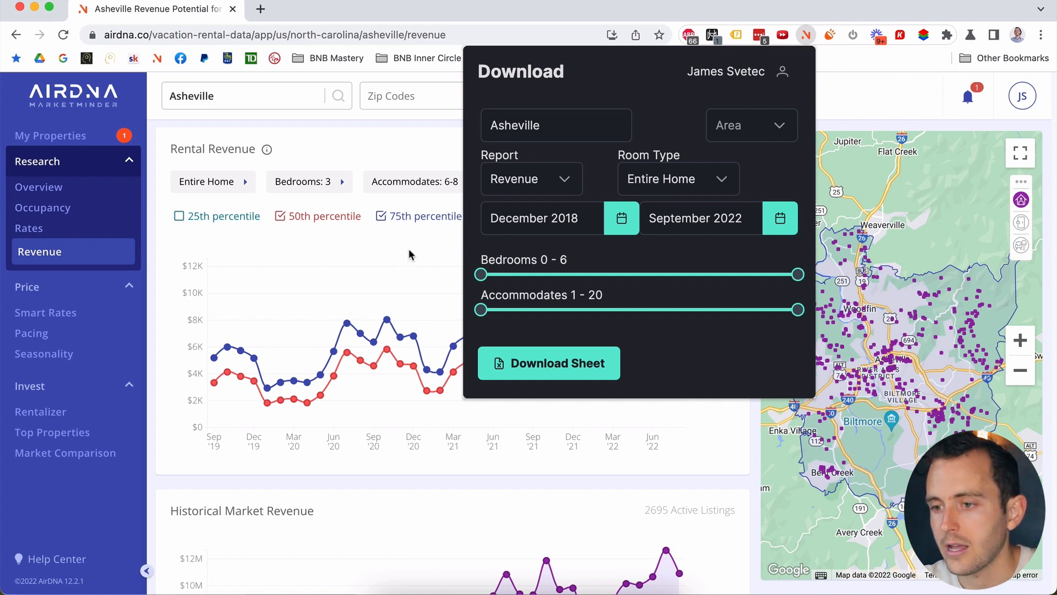
drag(480, 275, 642, 276)
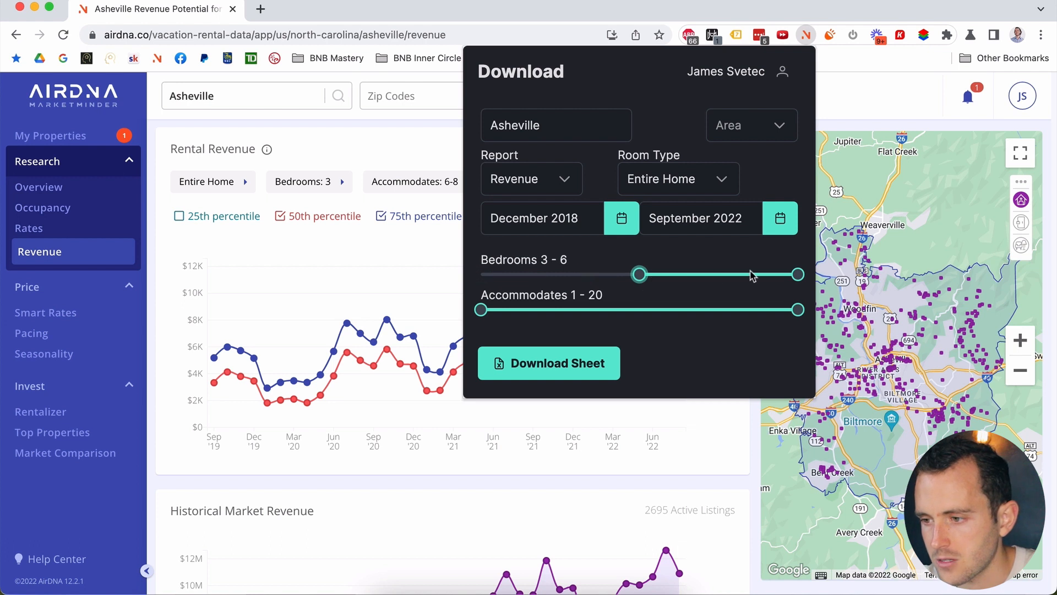
drag(798, 274, 683, 275)
drag(482, 309, 594, 302)
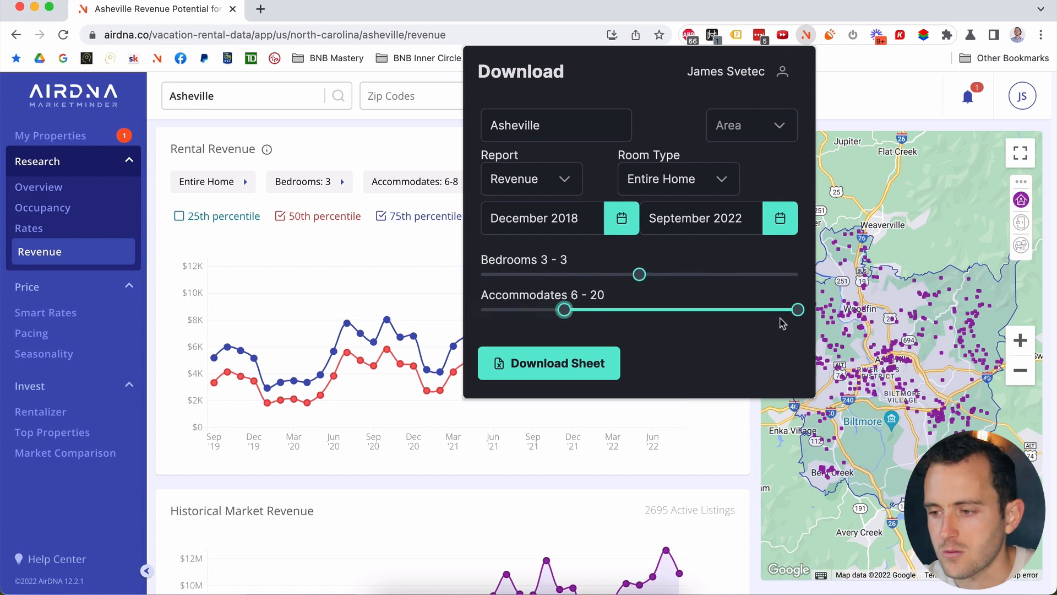
drag(798, 309, 623, 314)
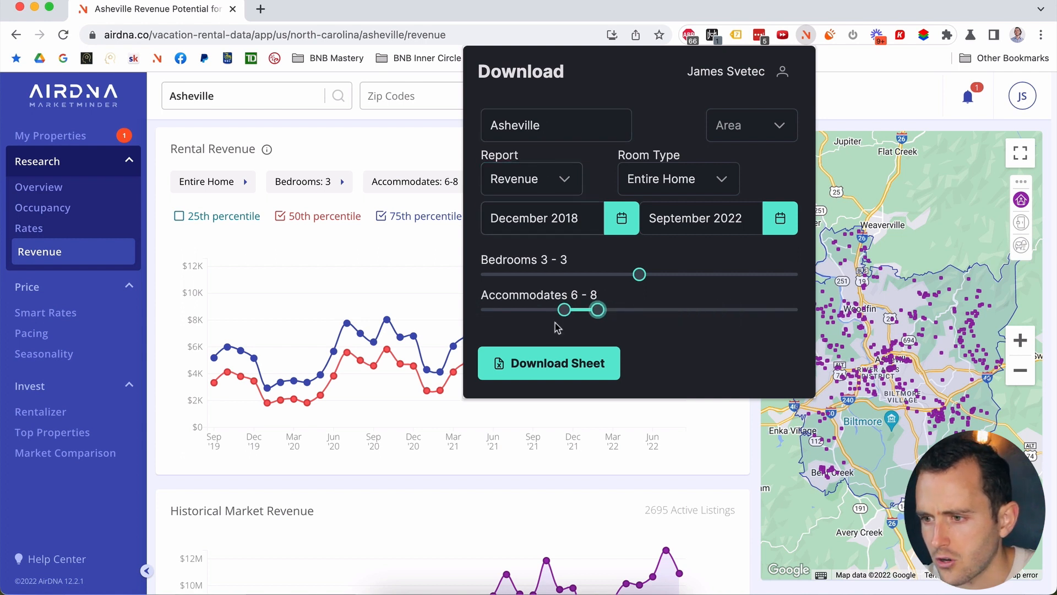
Step: Download the filtered revenue sheet and show the recent downloads
click(563, 374)
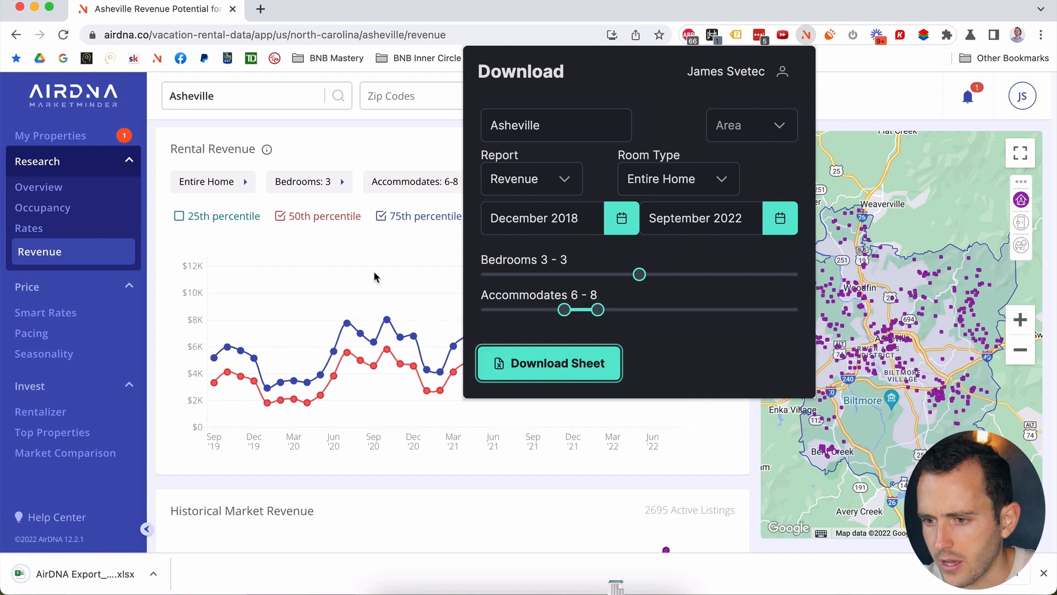
click(371, 272)
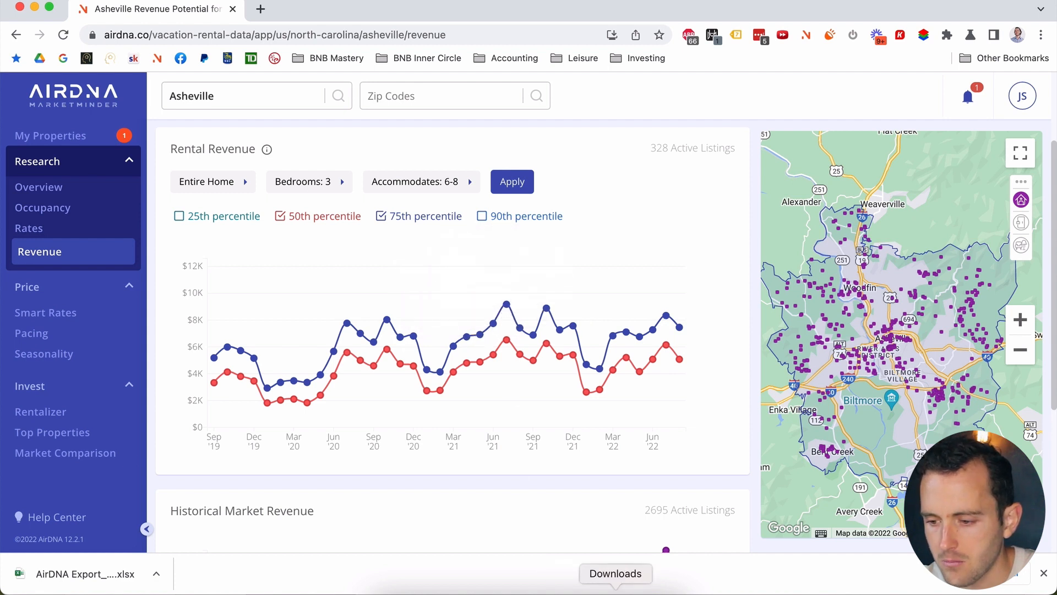
click(616, 593)
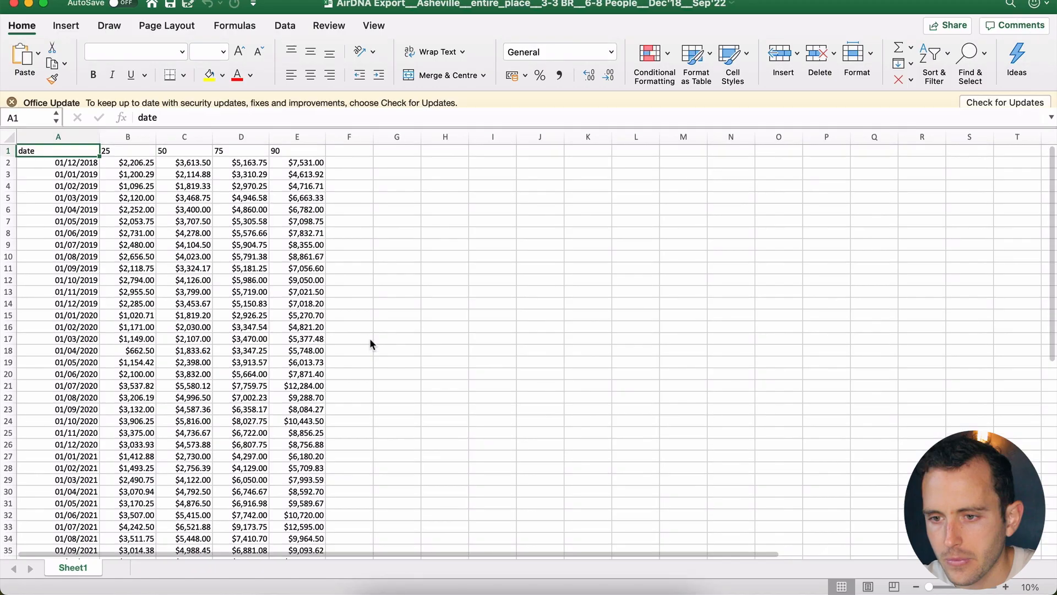
Step: In the AirDNA export, sum the 2021 monthly revenues D27:D38 in G21, giving $83,065.46
click(251, 347)
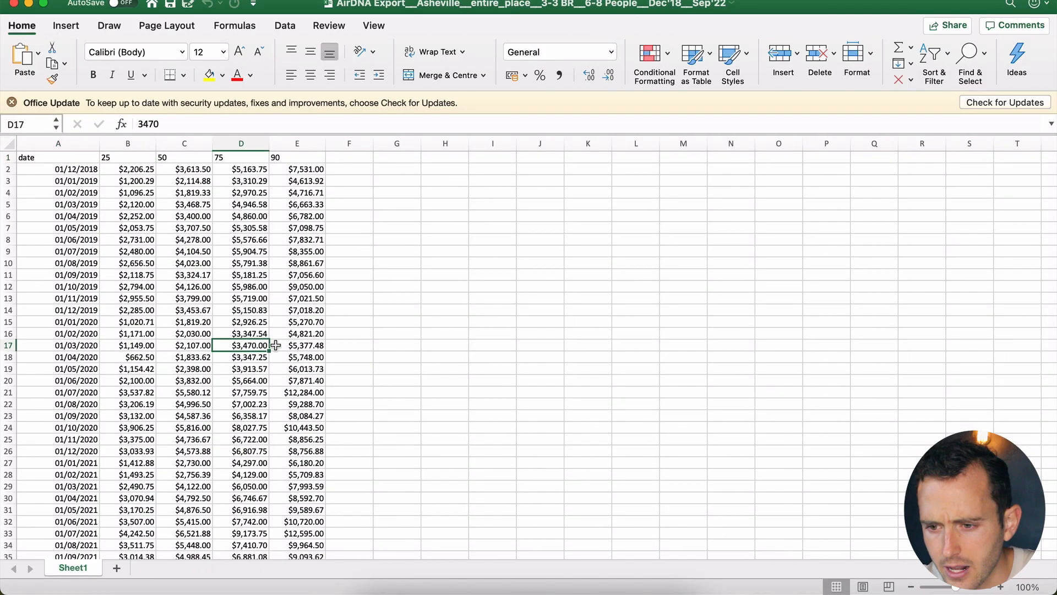
scroll(382, 366, down, 3)
click(400, 286)
double_click(401, 286)
text(=sum)
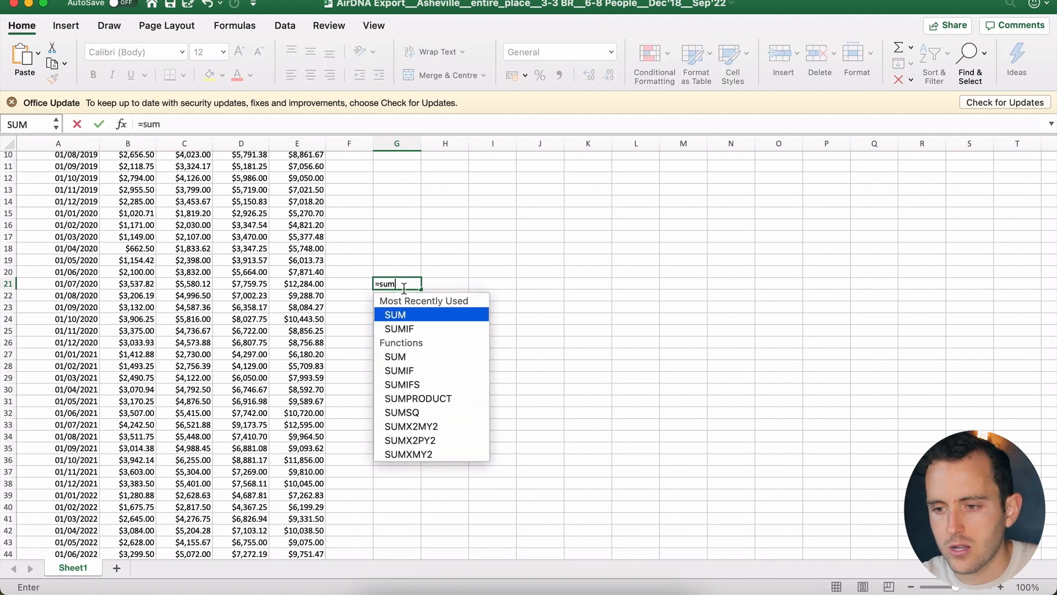
double_click(413, 316)
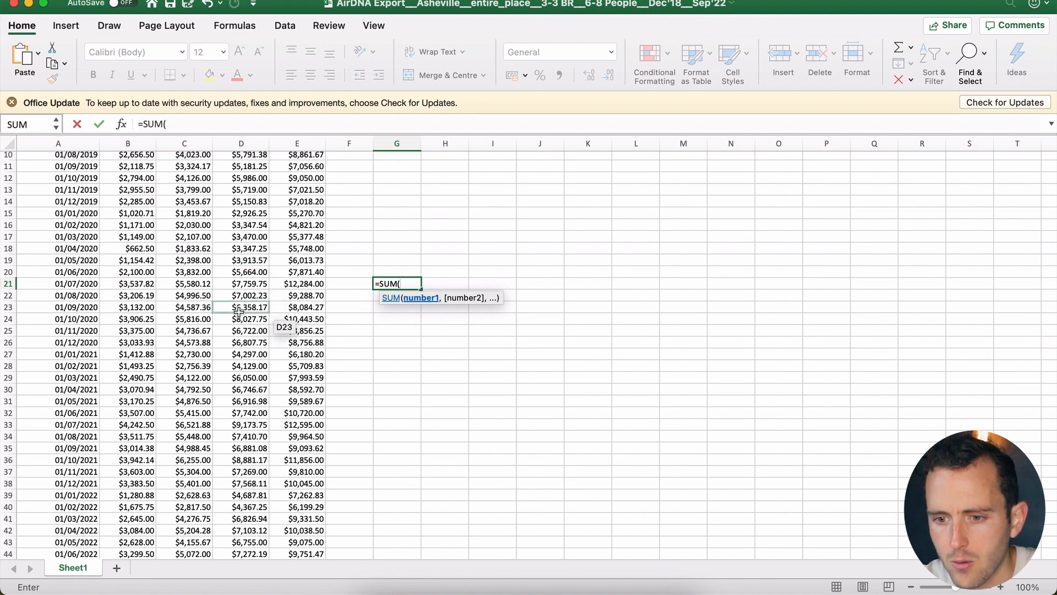
drag(235, 352, 240, 485)
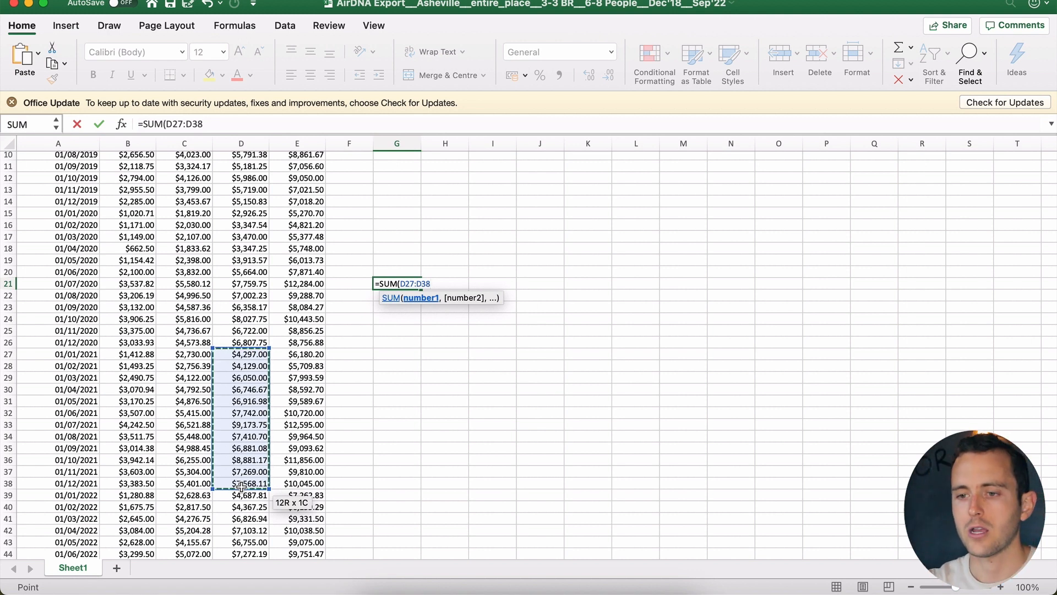
key(Return)
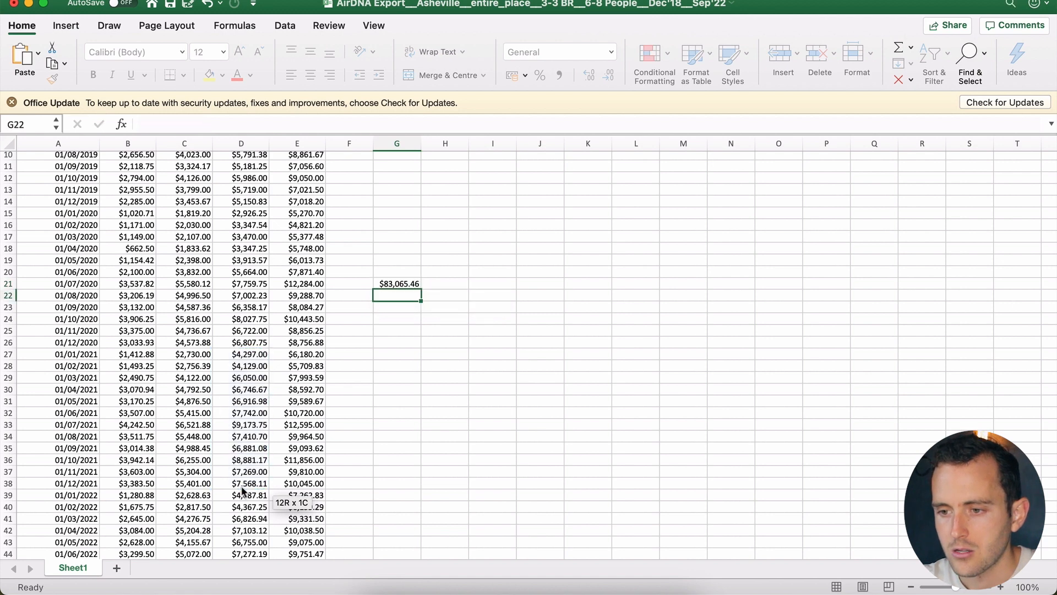
scroll(406, 342, up, 5)
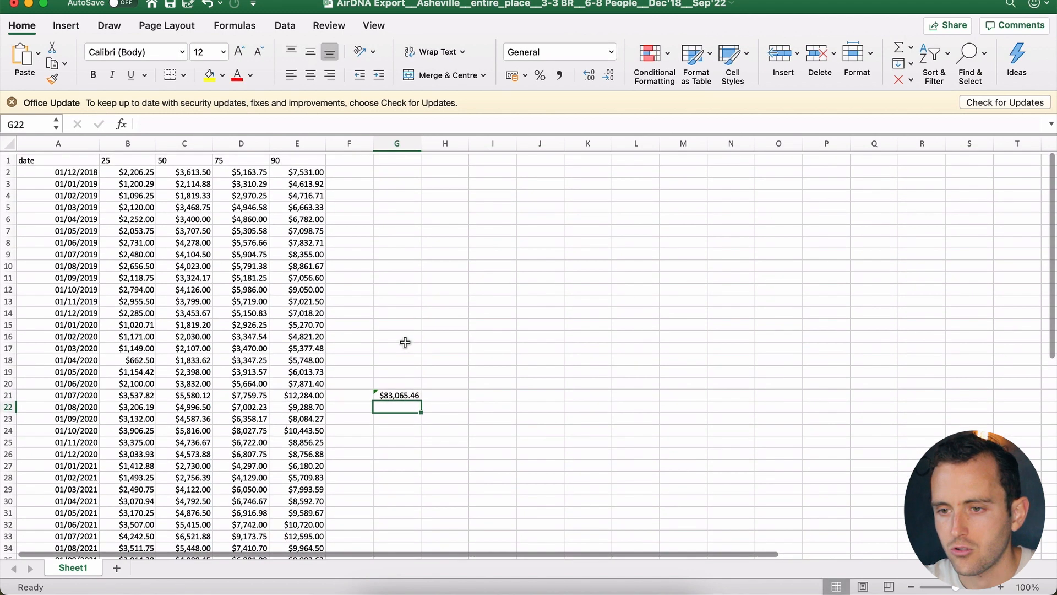
scroll(405, 342, down, 1)
Step: Enter 83065 as the calculator's projected rental revenue in C26
key(ctrl+Up)
click(572, 259)
text(83065)
key(Return)
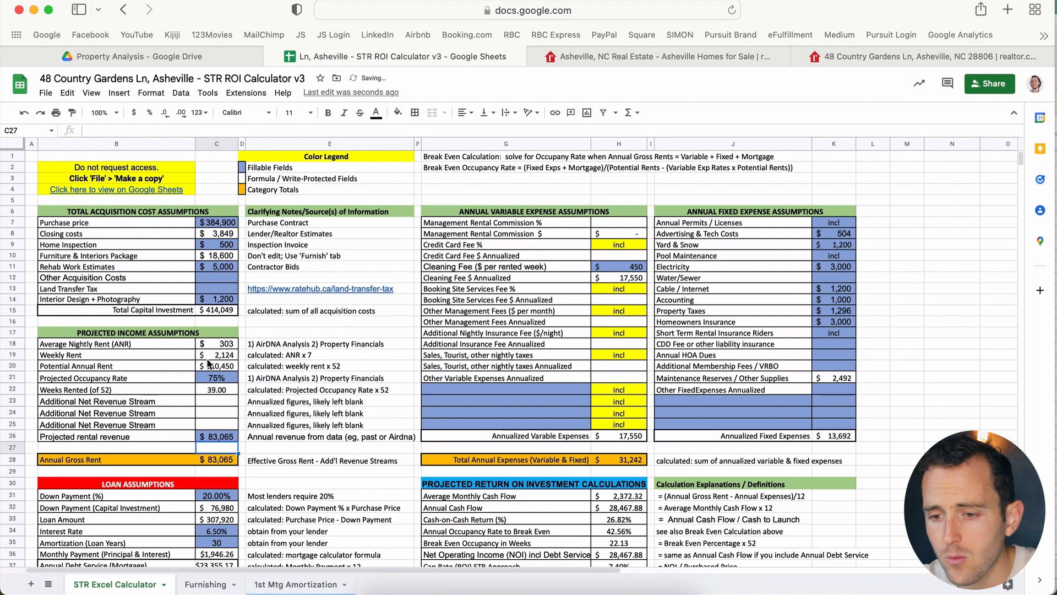
Step: Return to the AirDNA Asheville revenue chart and open its data download panel
click(220, 380)
key(ctrl+Up)
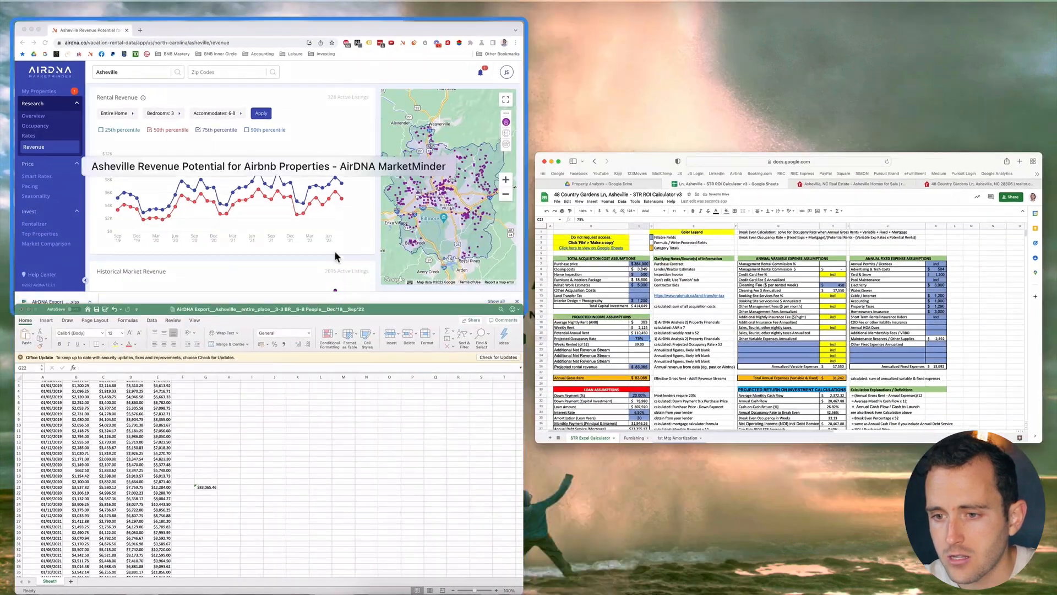
click(335, 281)
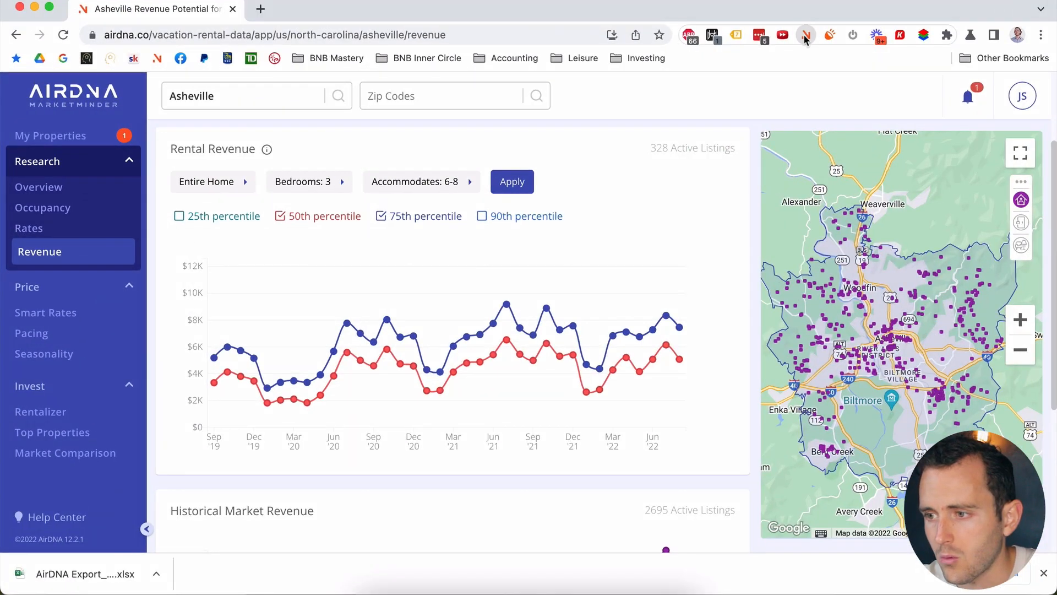
click(805, 37)
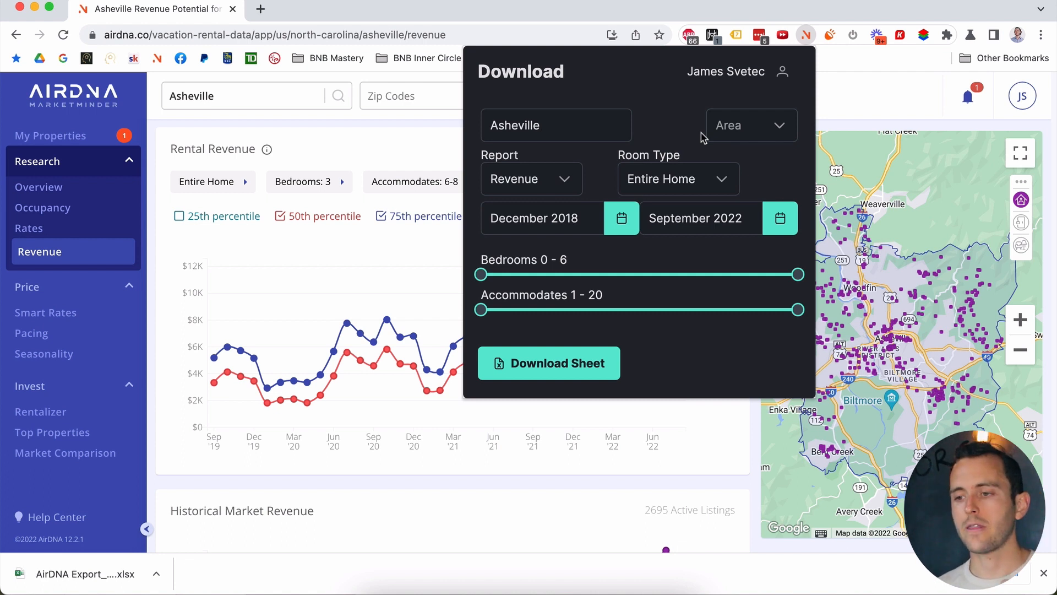
Step: Download an Occupancy report filtered to 3 bedrooms and 6–8 guests
click(553, 189)
click(539, 231)
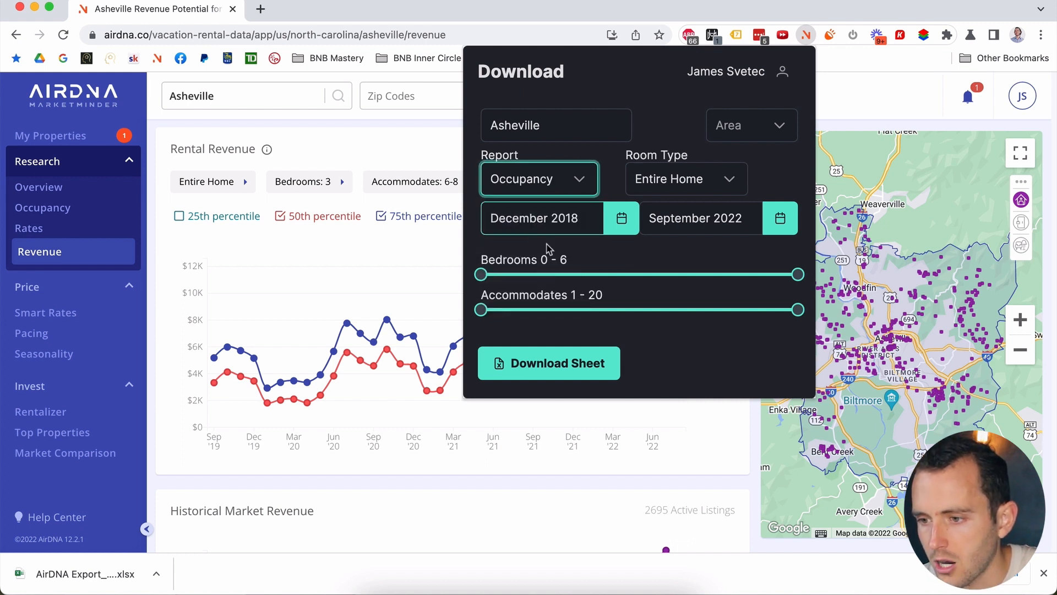
drag(480, 273, 639, 274)
drag(798, 274, 664, 275)
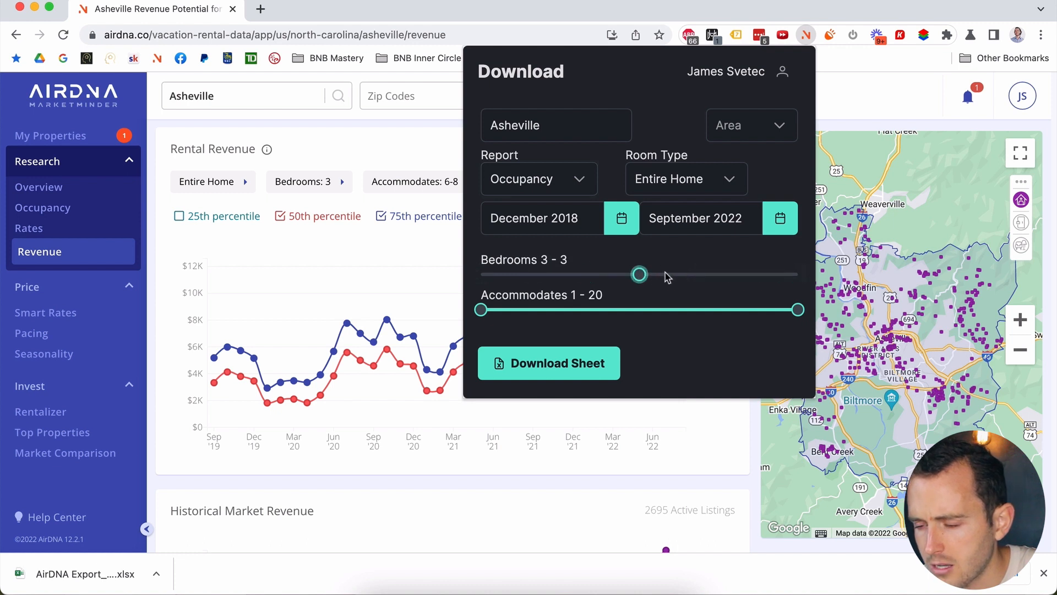
drag(480, 310, 587, 316)
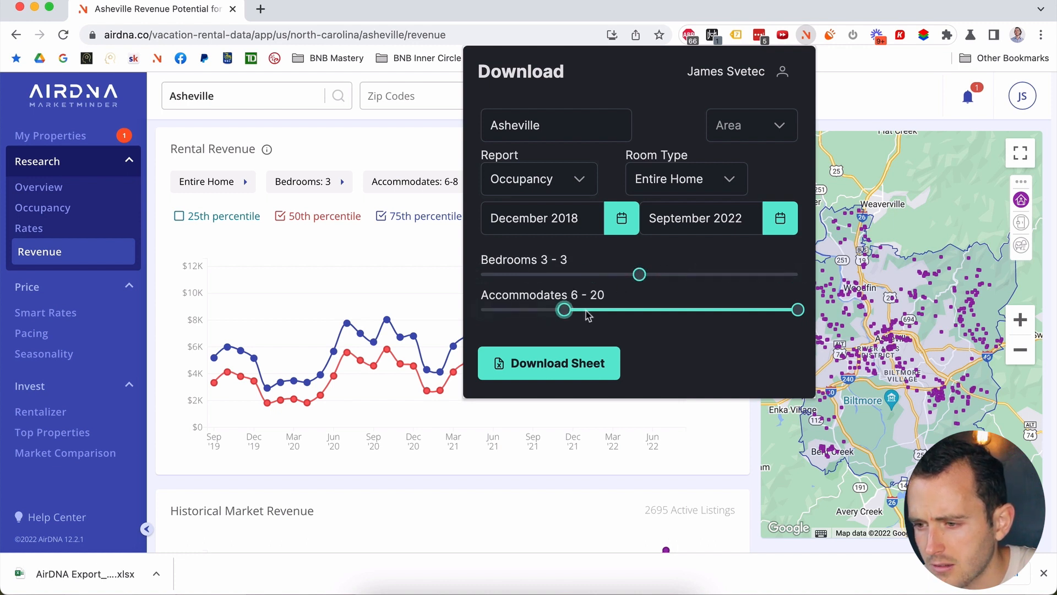
drag(797, 308, 617, 314)
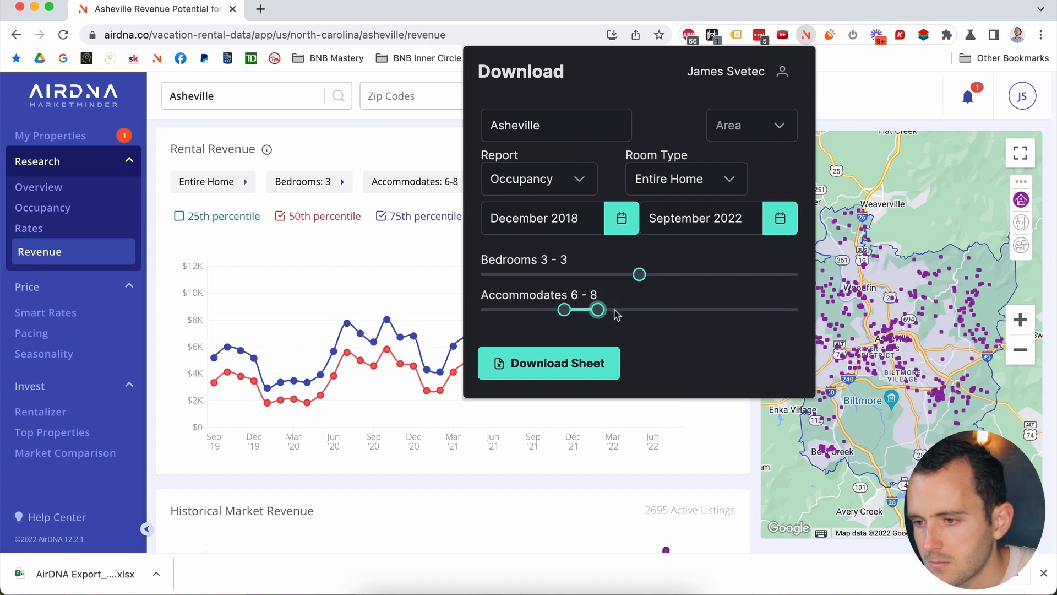
click(554, 368)
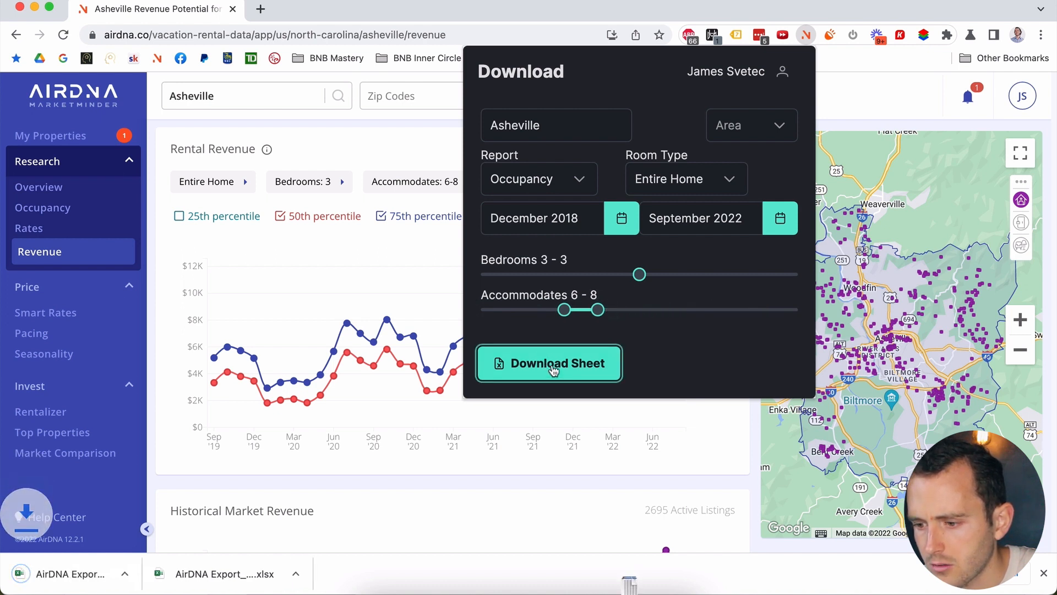
Step: Open the downloaded occupancy export in Excel
click(629, 591)
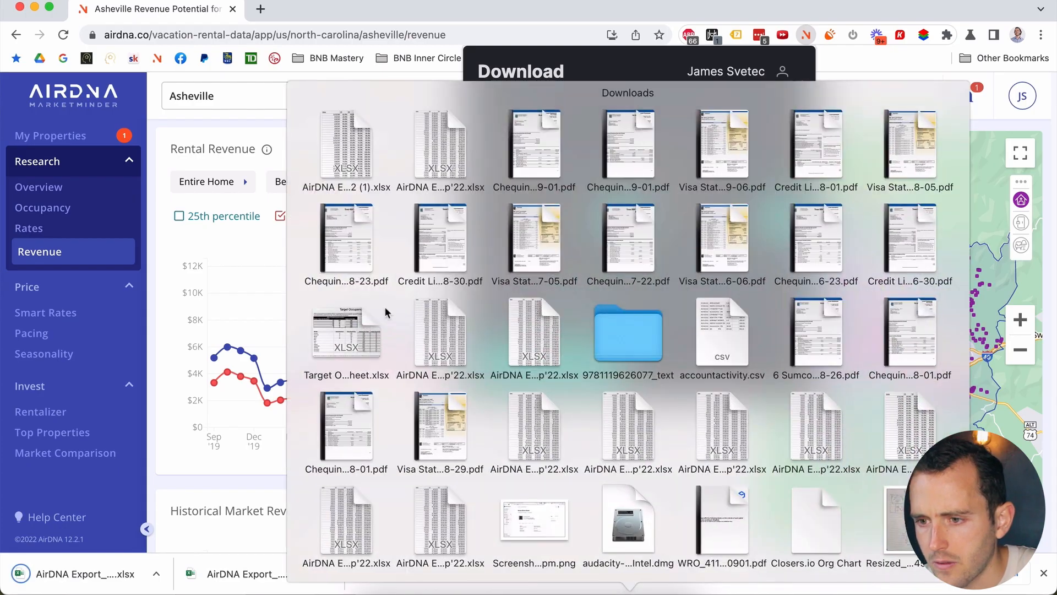
click(348, 148)
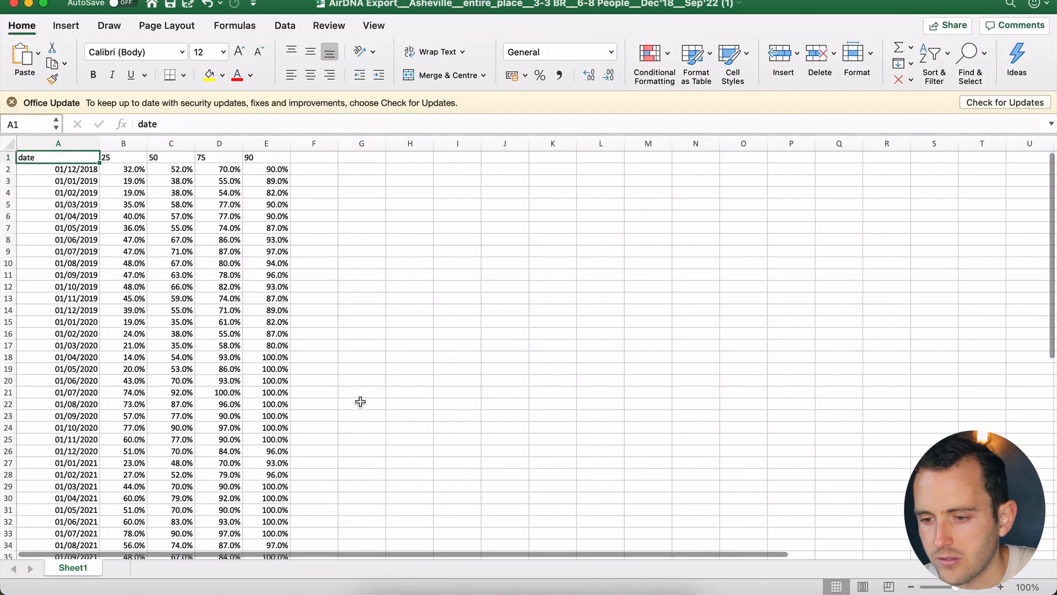
click(358, 403)
scroll(360, 401, down, 3)
Step: Average the 2021 monthly occupancy D27:D38 in G22, giving 86.3%
text(=avdr)
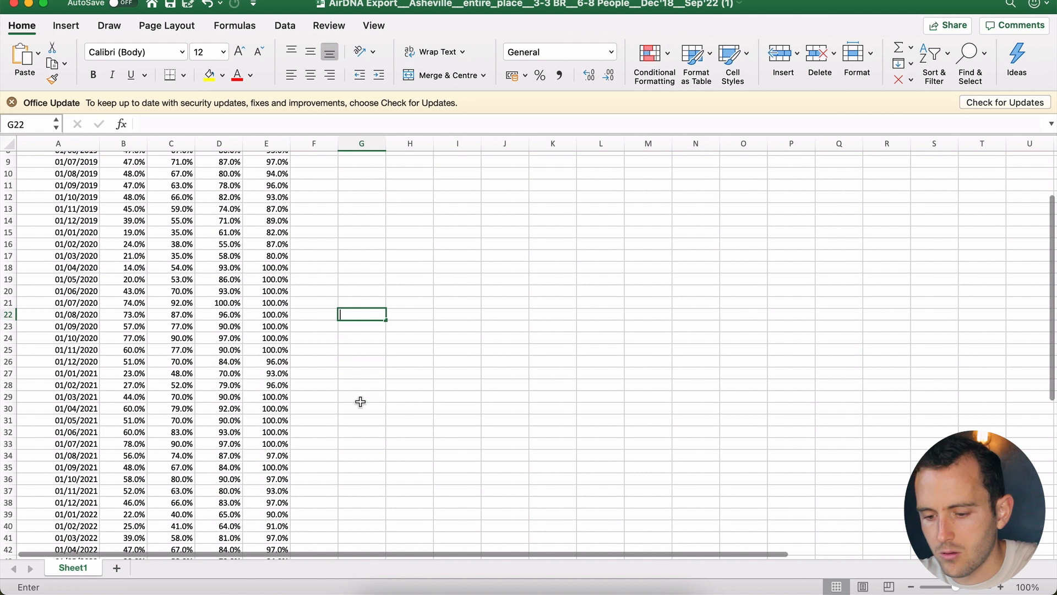
key(BackSpace)
key(BackSpace)
text(er)
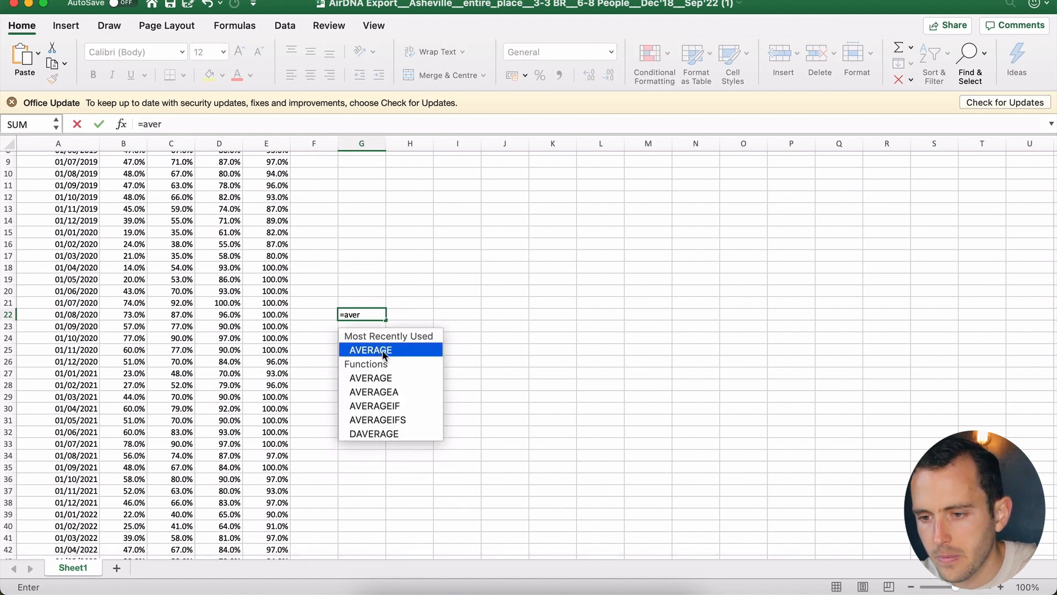
key(Tab)
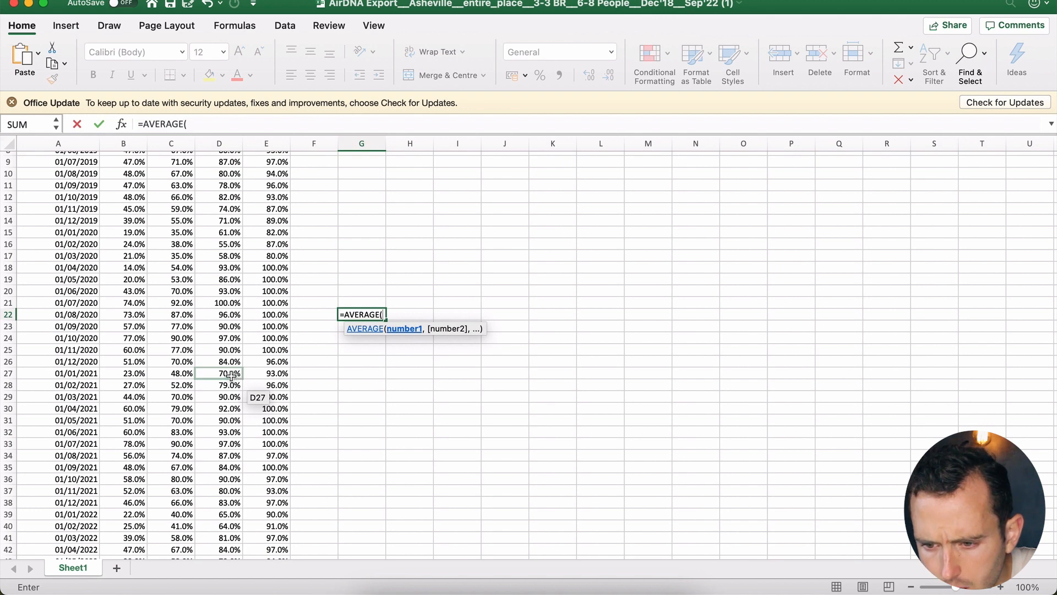
drag(230, 375, 231, 500)
key(Return)
Step: Set the calculator's projected occupancy rate in C21 to 87%
key(ctrl+Up)
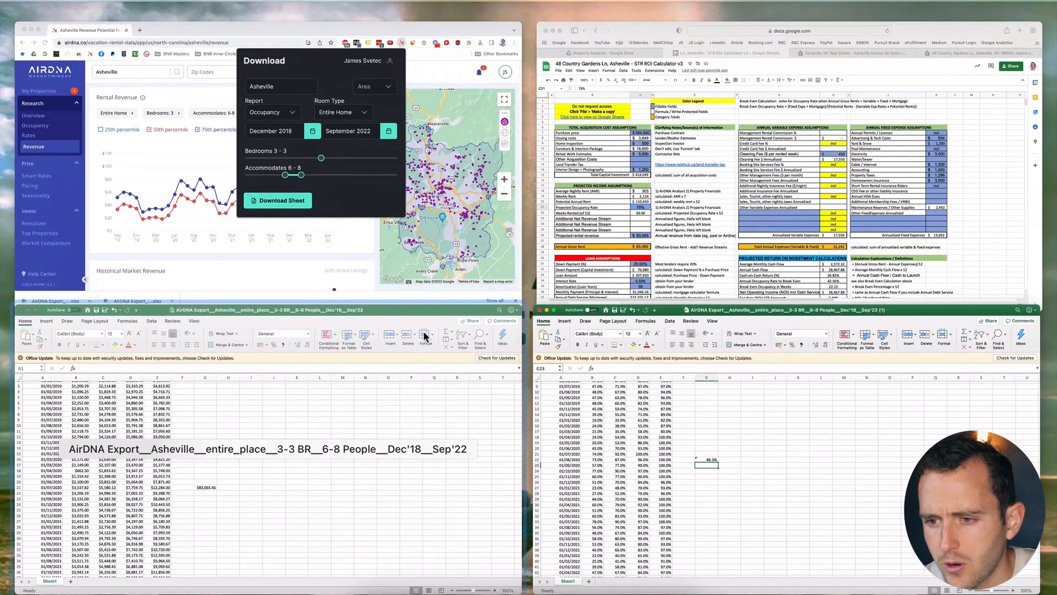
click(647, 216)
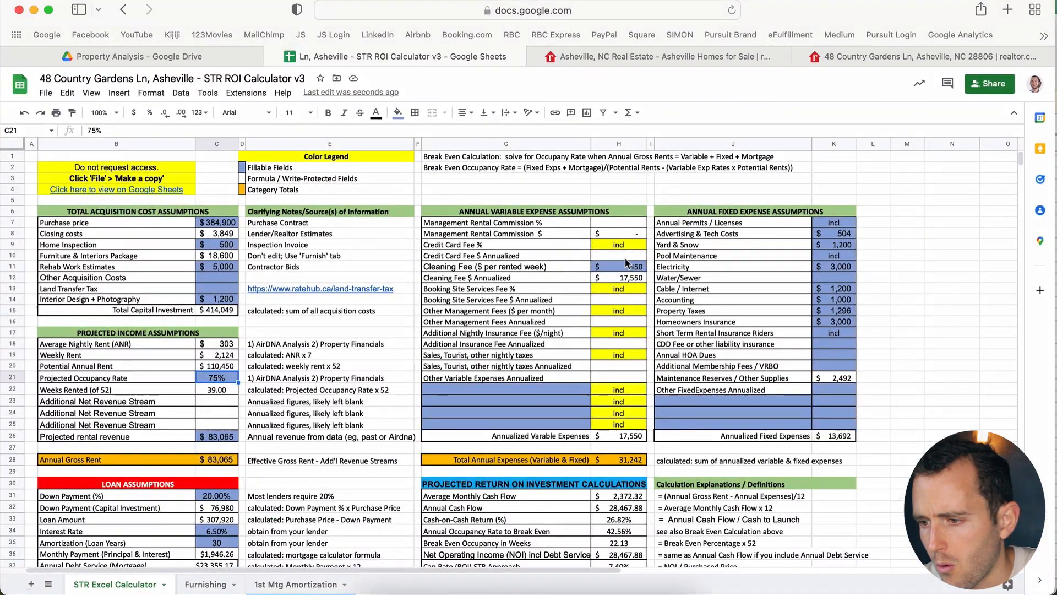
click(631, 278)
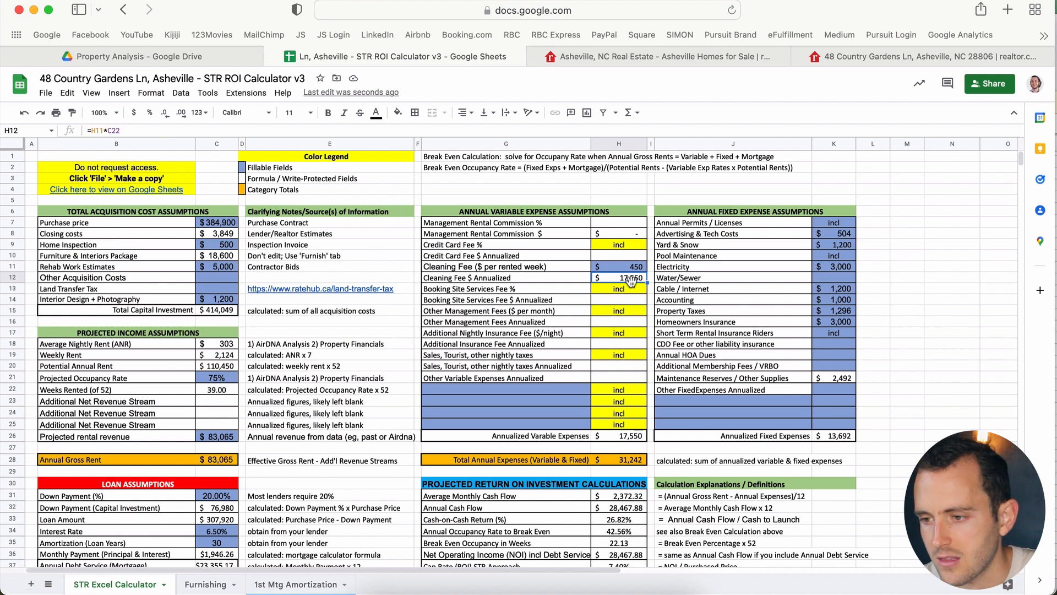
click(227, 380)
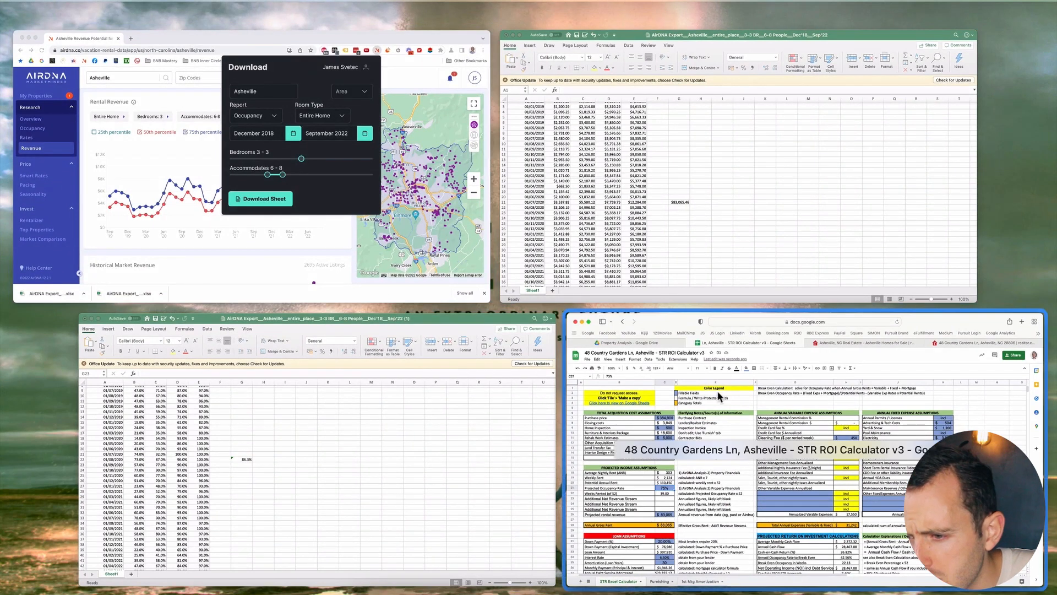
click(689, 515)
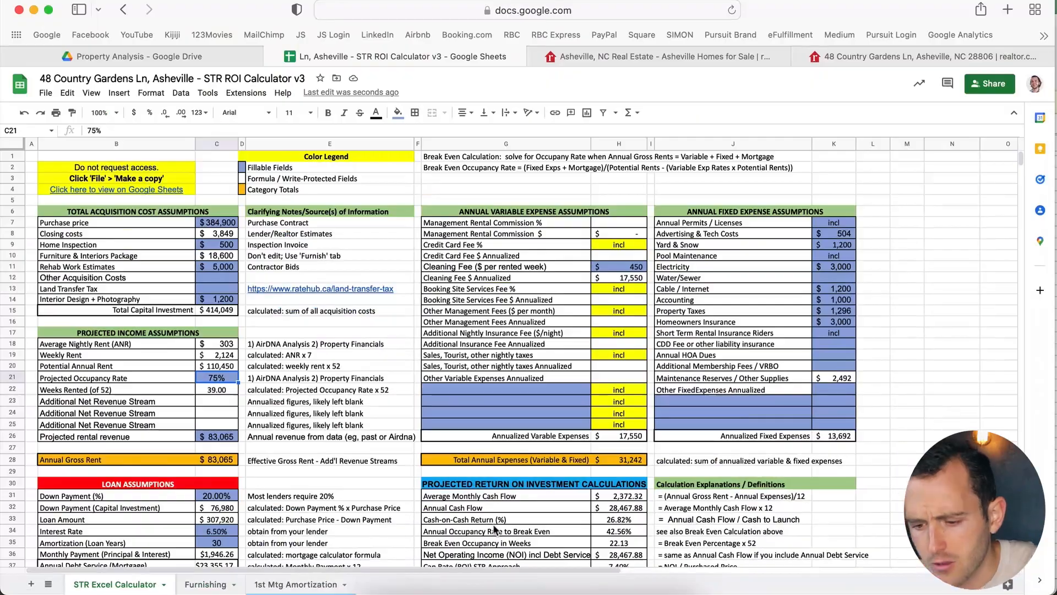
text(87)
key(Return)
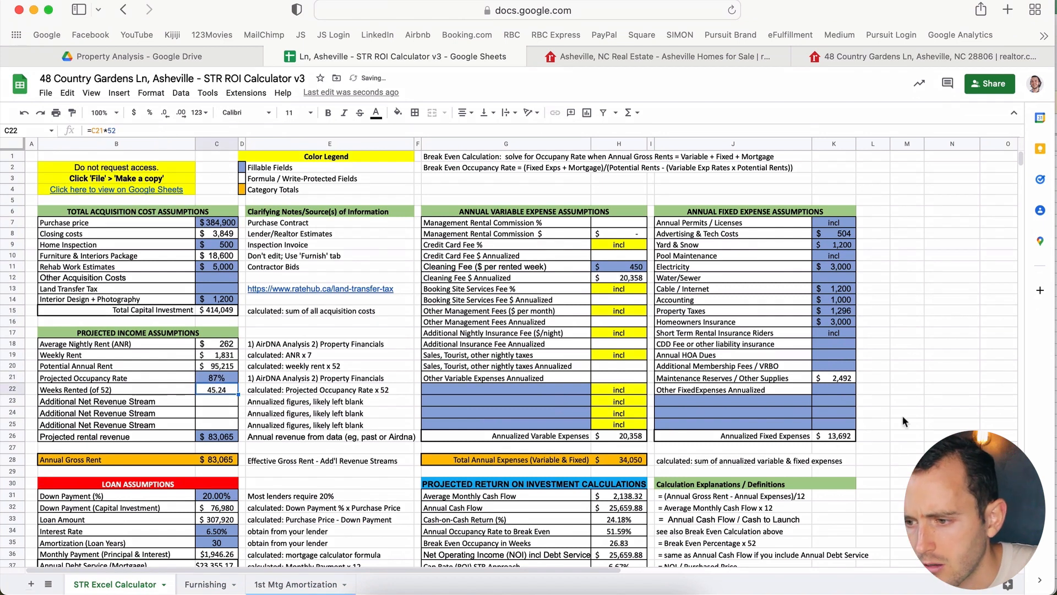
Step: Review the recalculated cleaning fee, new occupancy rate and $262 average nightly rent formula
click(636, 281)
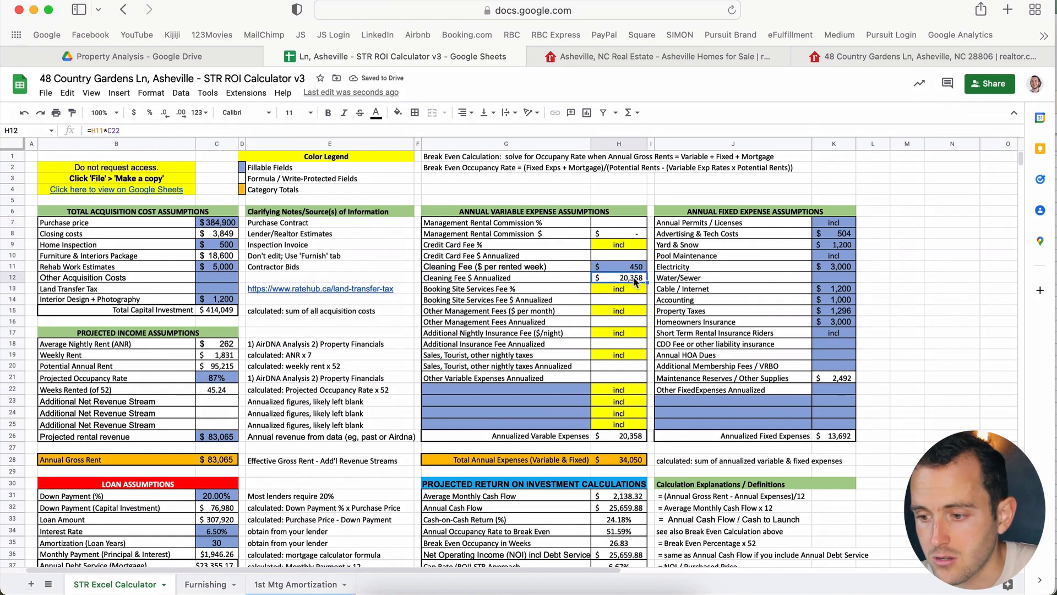
click(220, 378)
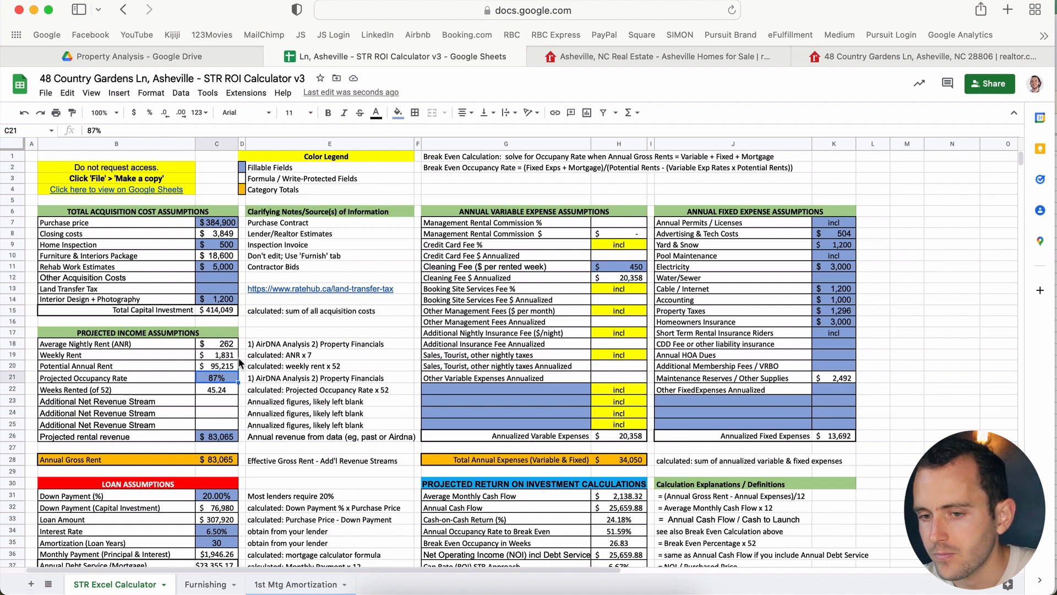
click(223, 344)
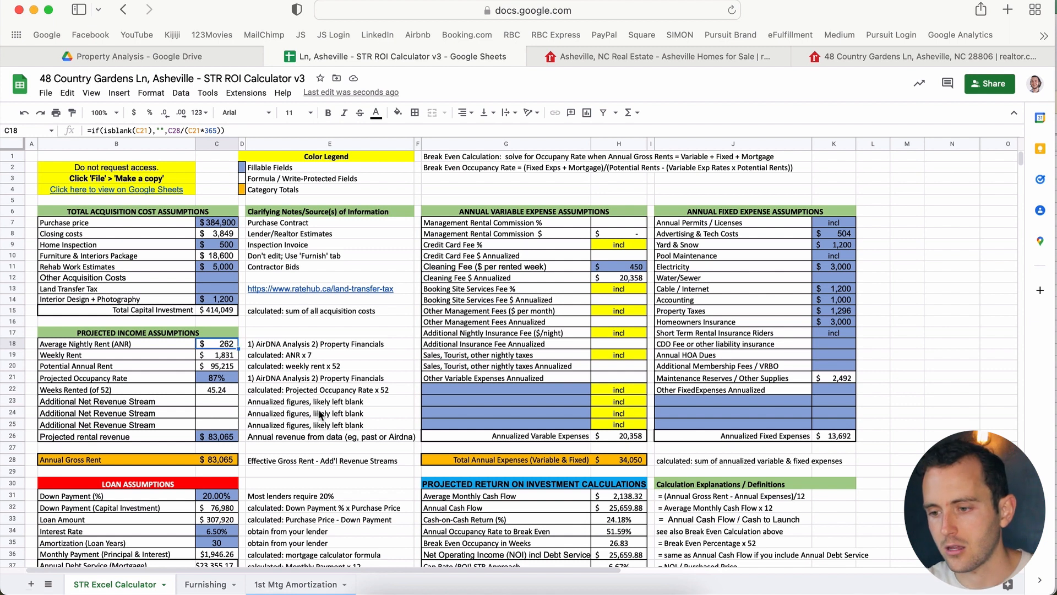
Step: Inspect the 24.18% cash-on-cash return in H33 and $25,659.88 annual cash flow in H32
scroll(292, 430, down, 1)
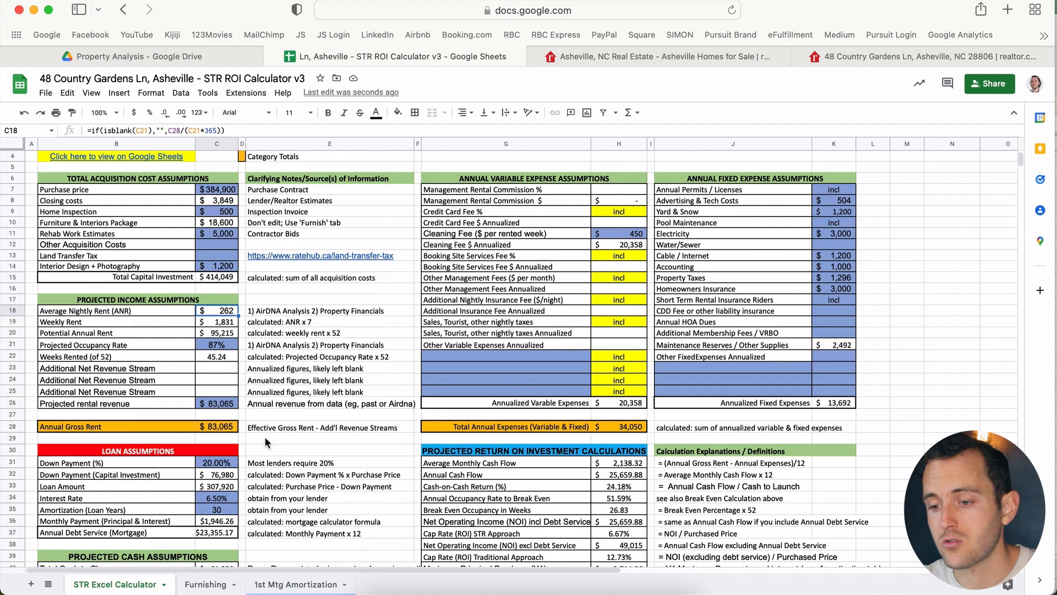
click(621, 488)
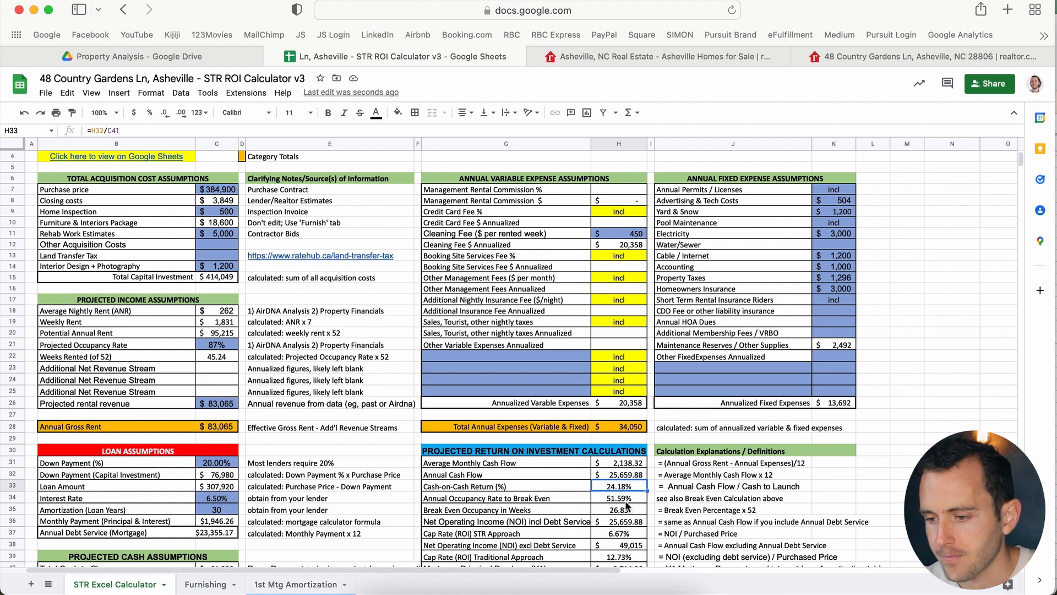
scroll(627, 506, down, 1)
click(629, 454)
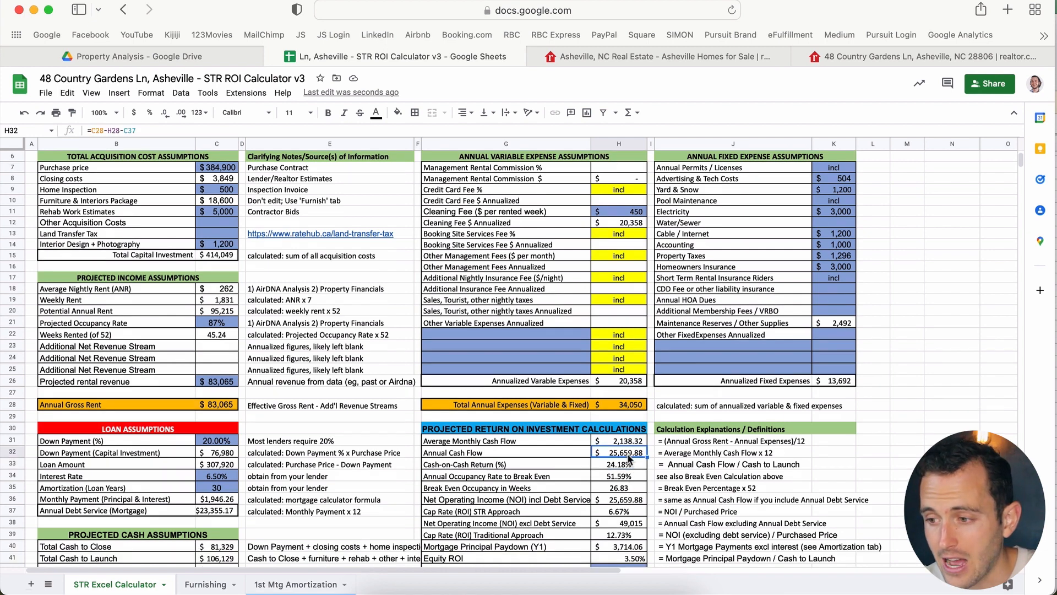
key(ctrl+Up)
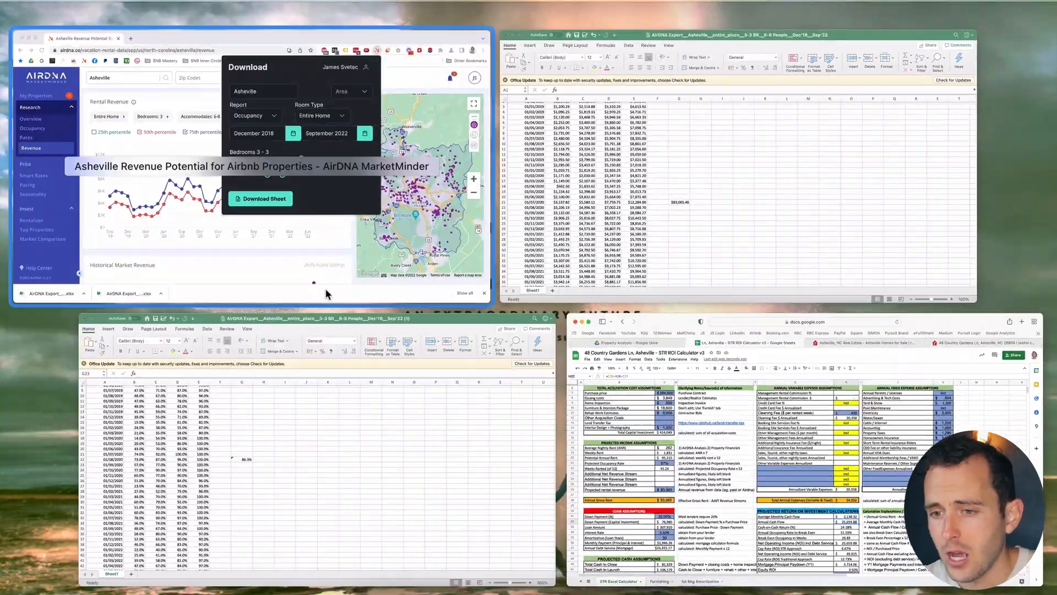
Step: Check the $83,065 projected rental revenue in the calculator's C26
click(326, 288)
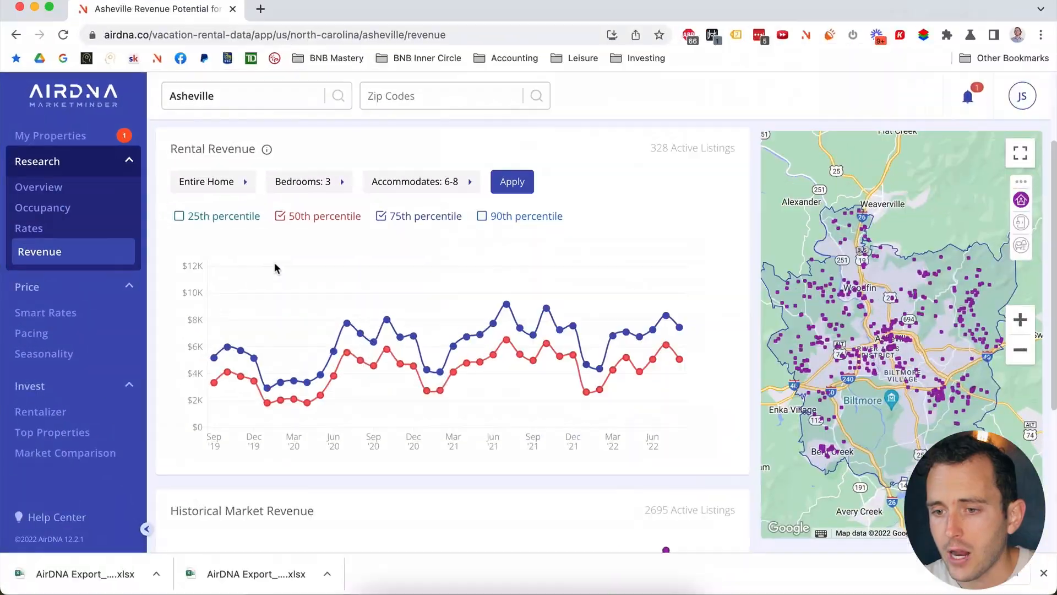
key(ctrl+Up)
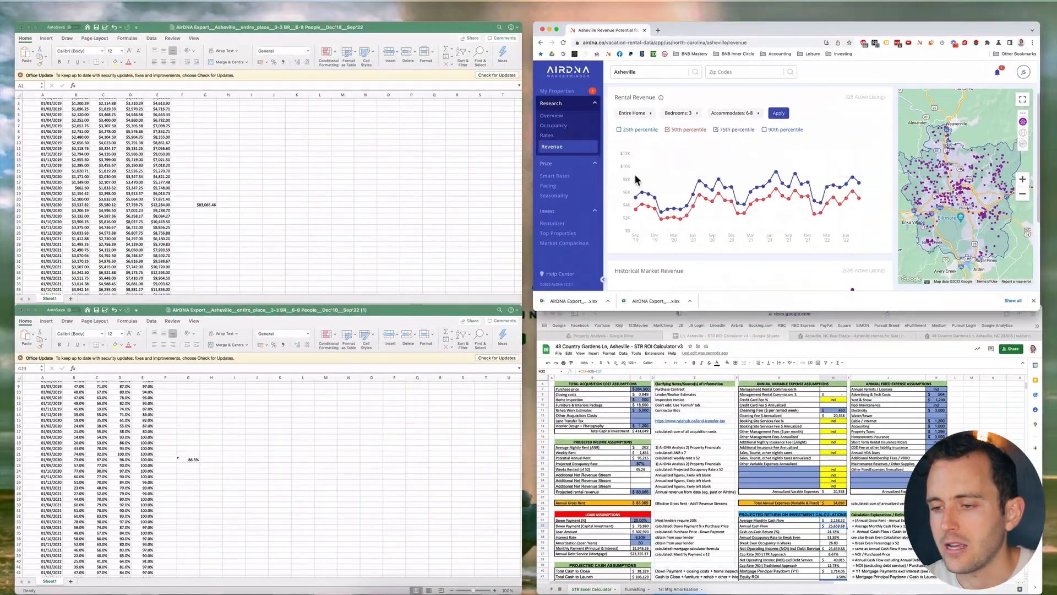
click(673, 462)
click(220, 382)
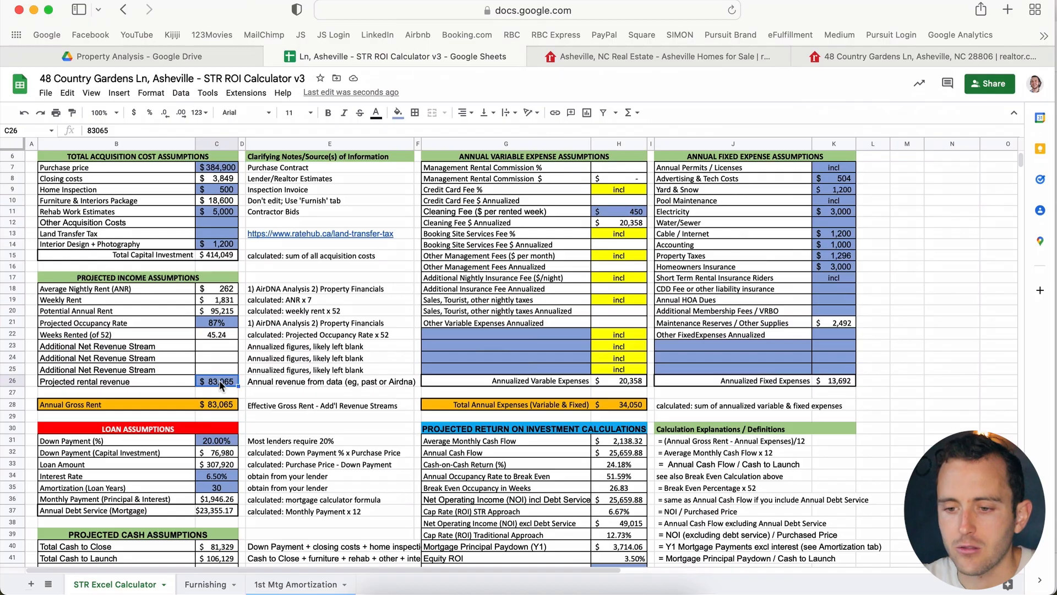
Step: Back on AirDNA, close the downloads bar and highlight the 328 Active Listings count
key(ctrl+Up)
click(730, 157)
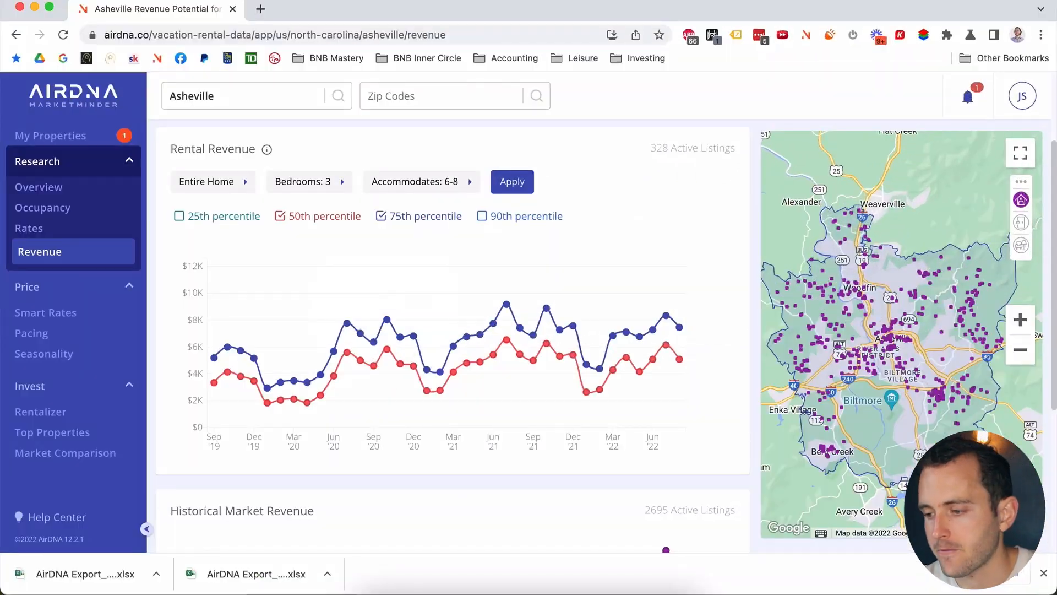
click(1043, 574)
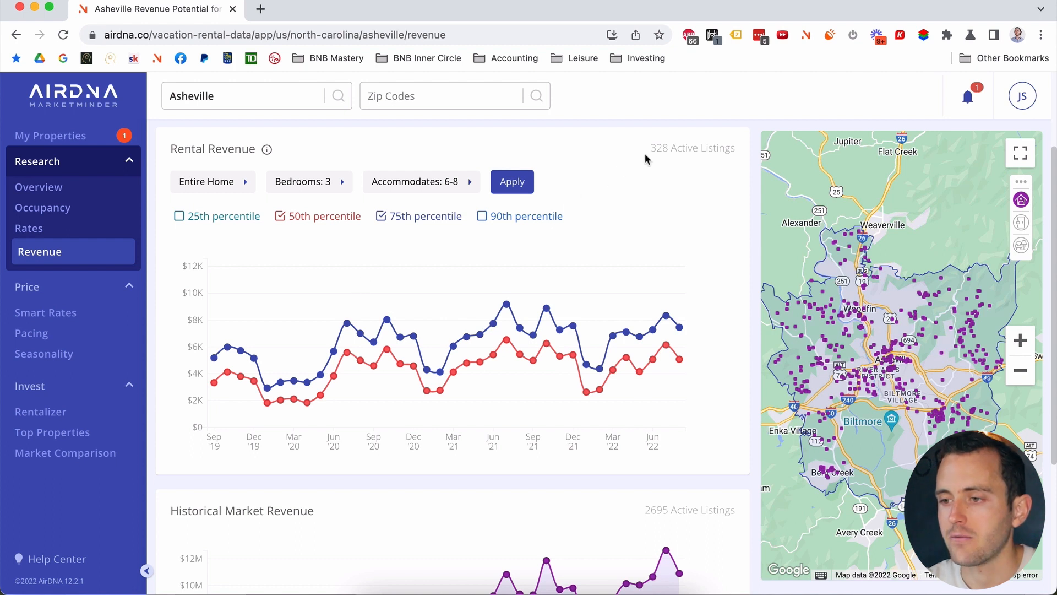
drag(645, 147, 734, 153)
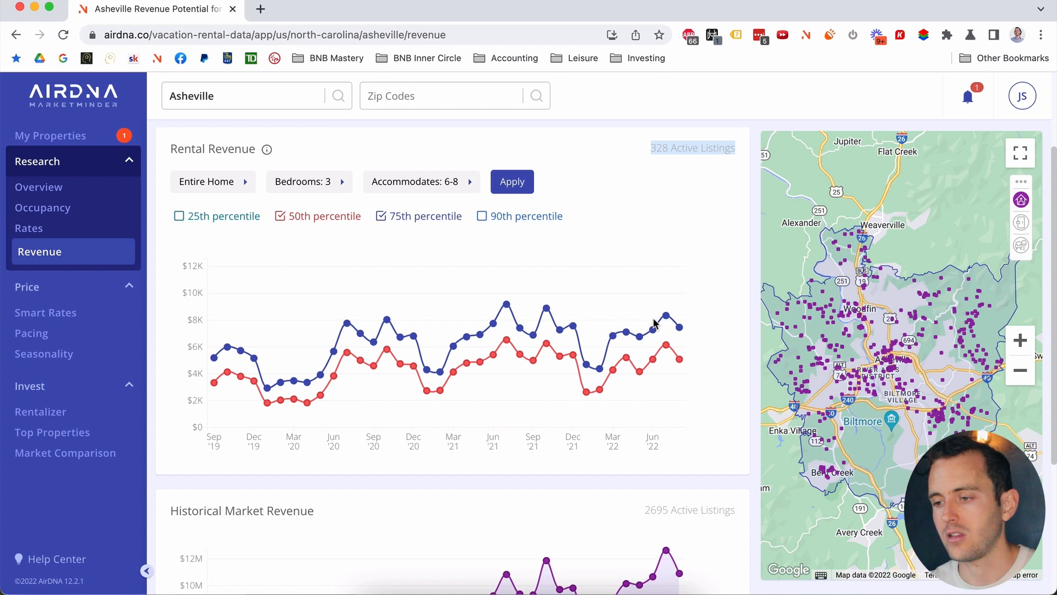
click(660, 164)
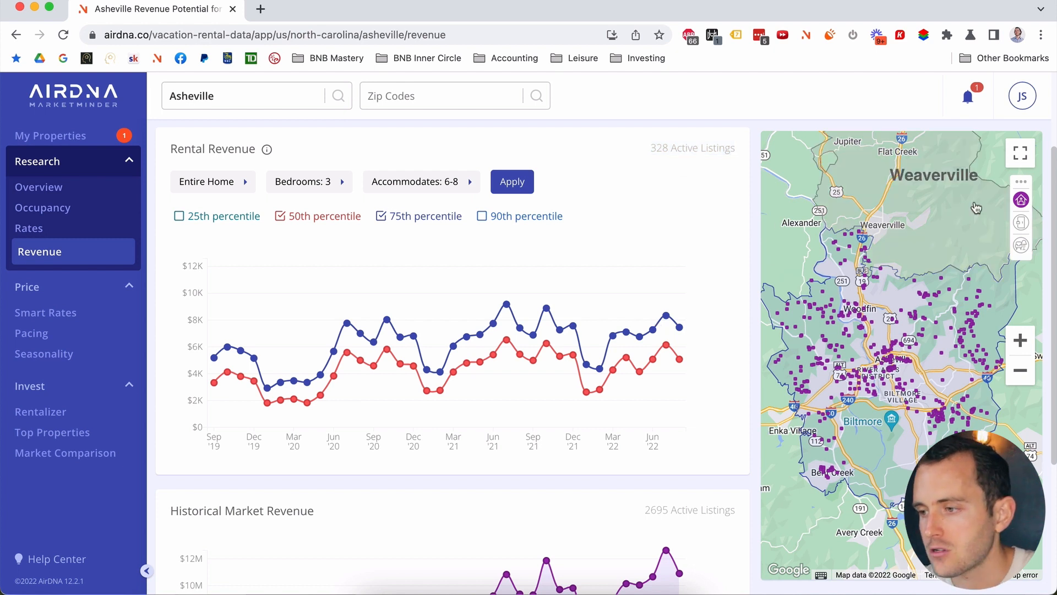
mouse_move(1022, 199)
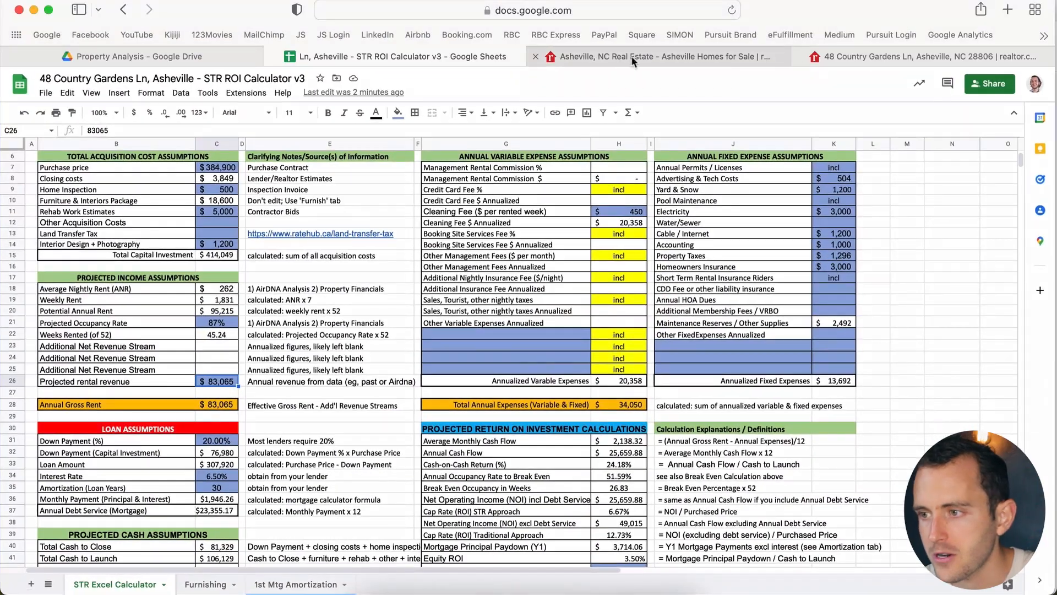
click(844, 52)
scroll(441, 145, up, 15)
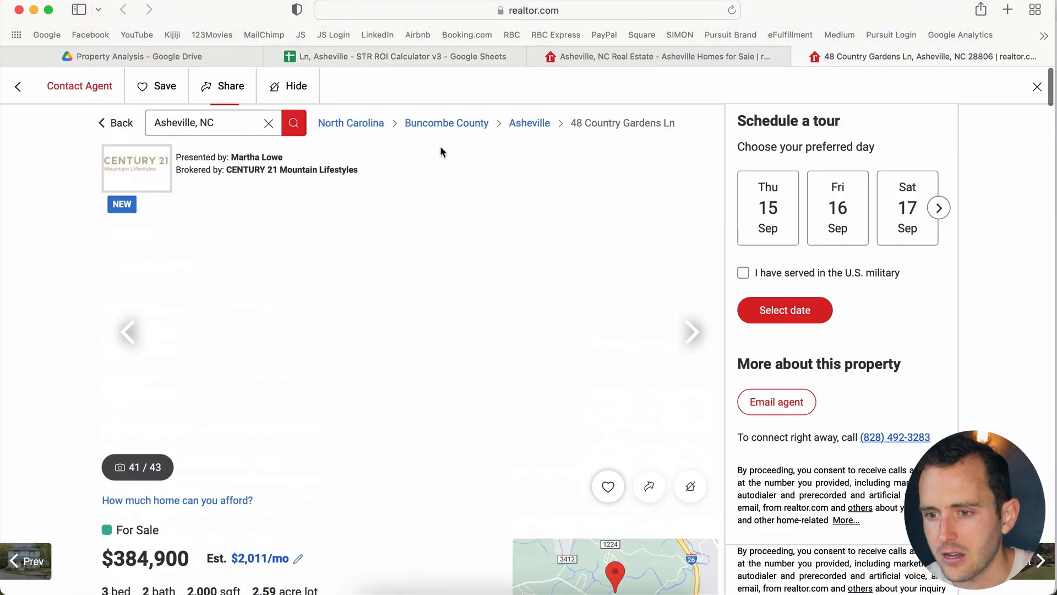
scroll(600, 454, down, 3)
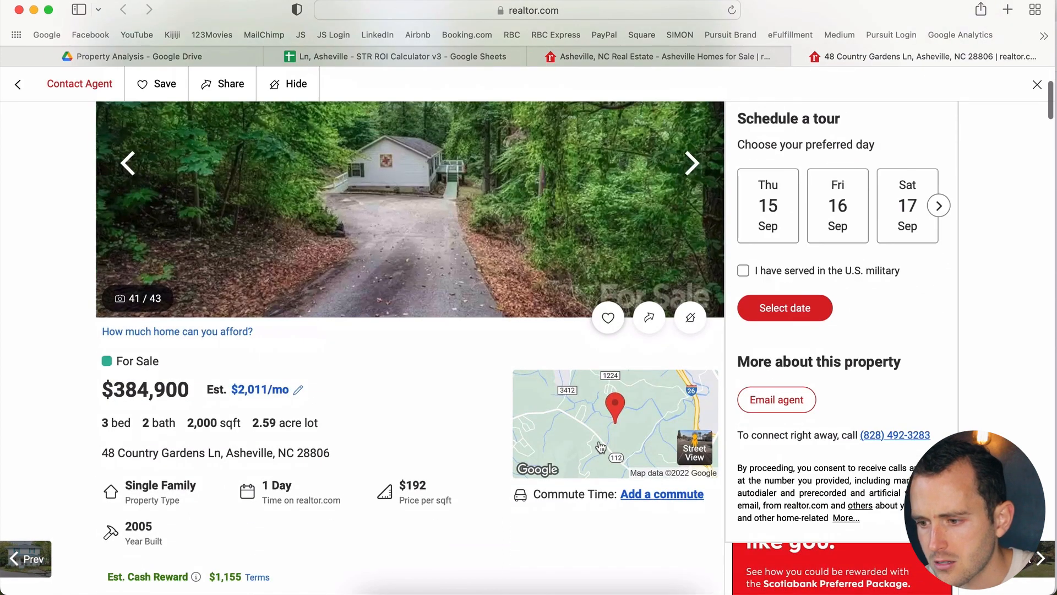
click(600, 454)
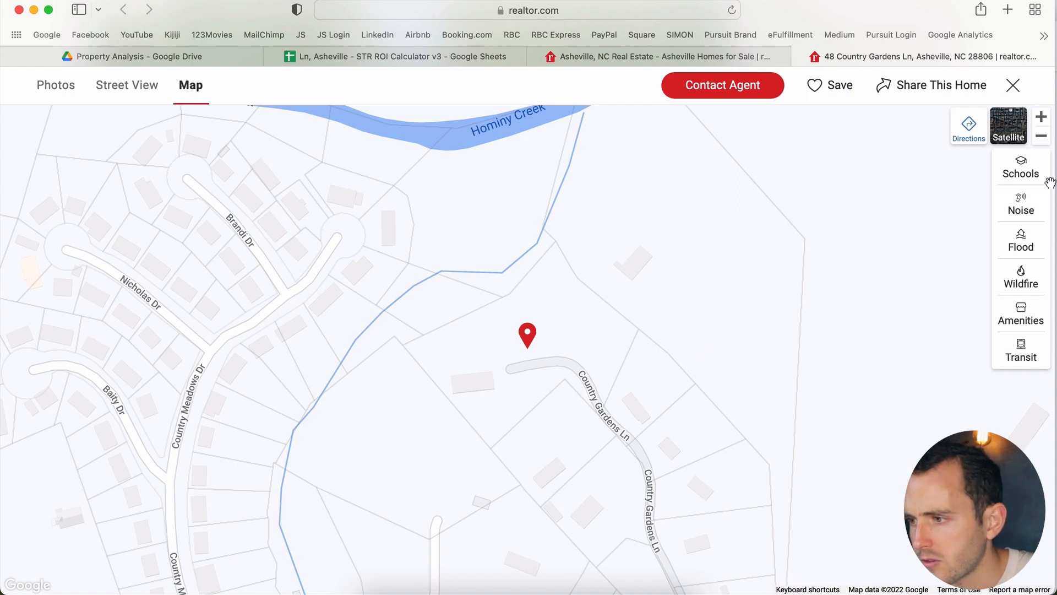
Step: Zoom the map out to show the home near Enka Village, southwest of Asheville
click(1040, 140)
click(1041, 140)
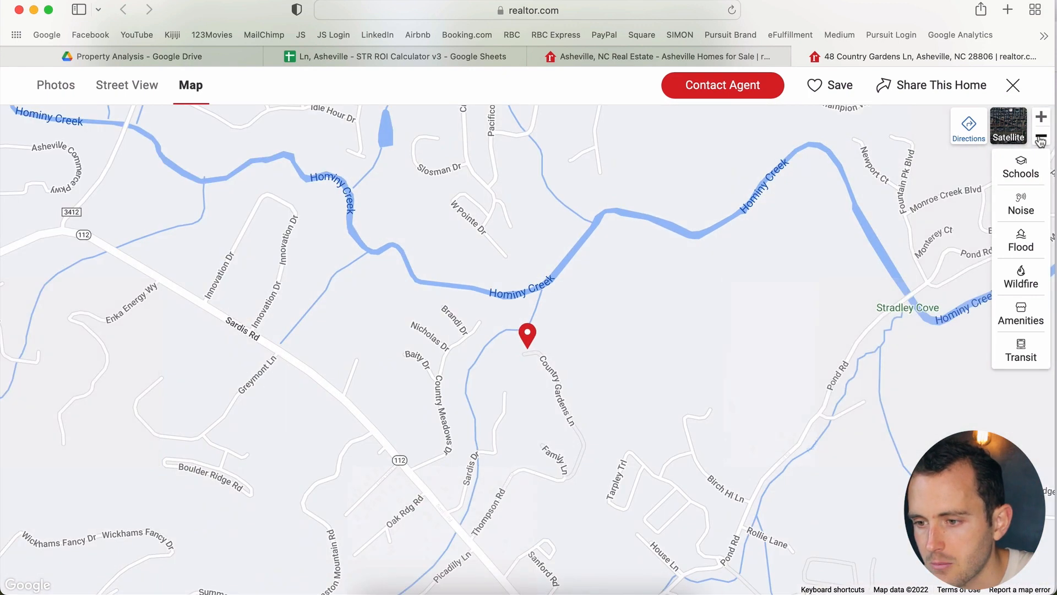
click(1041, 140)
click(1040, 140)
click(1041, 140)
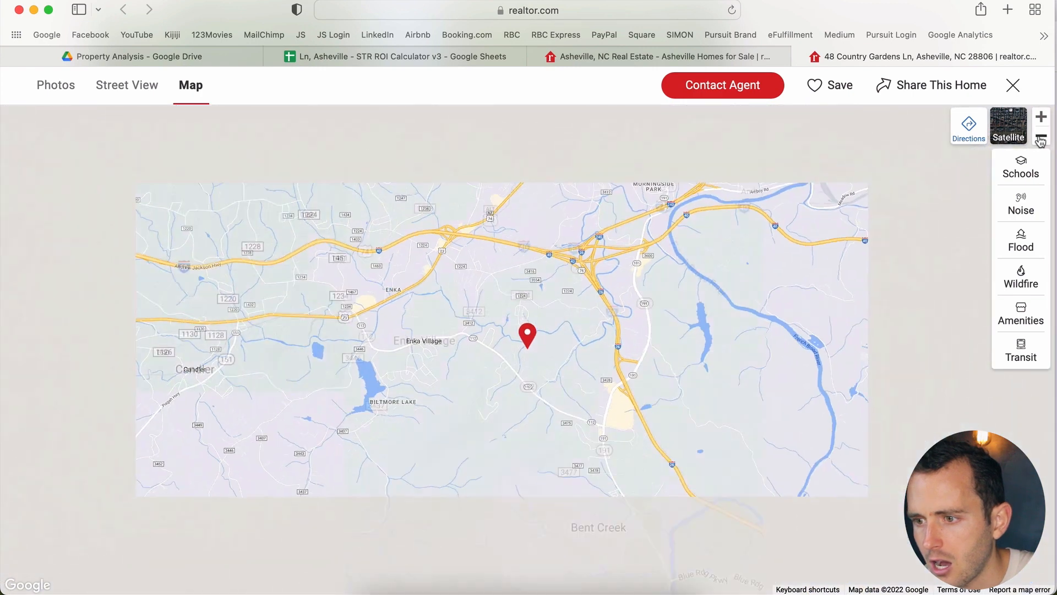
click(1040, 140)
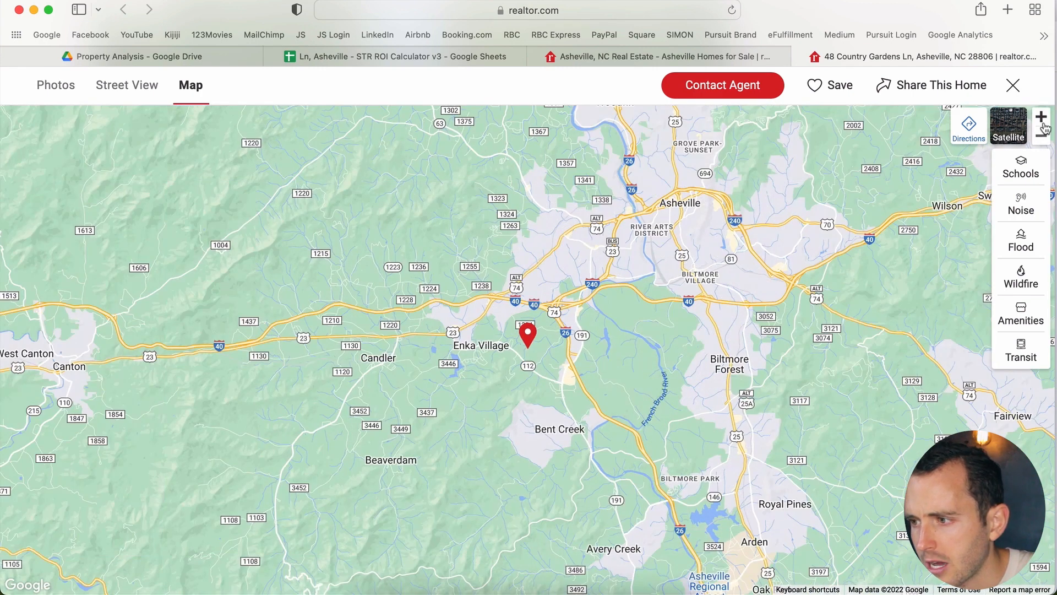
click(1044, 120)
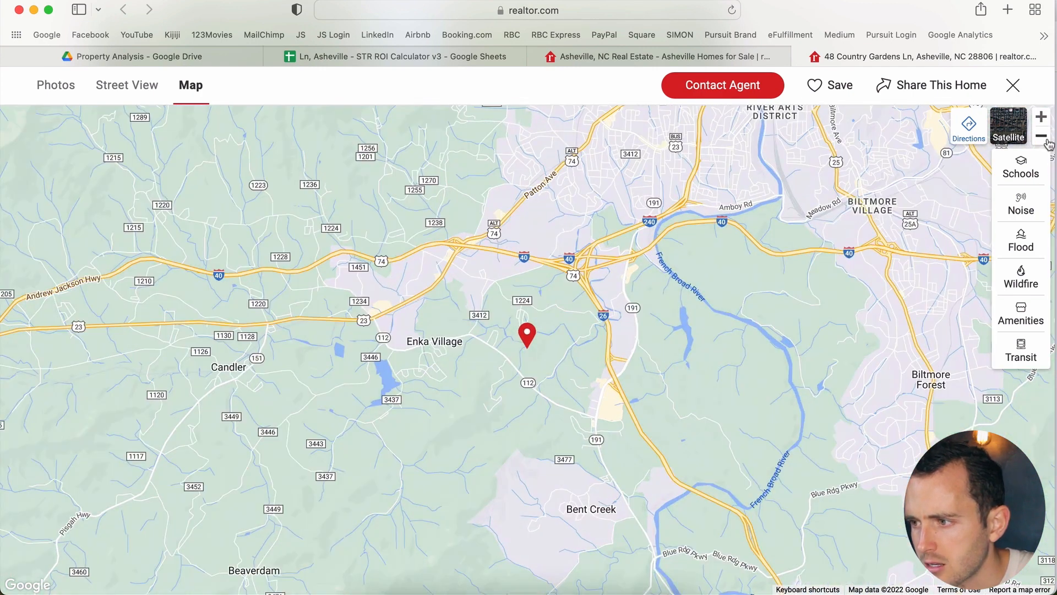
click(1041, 137)
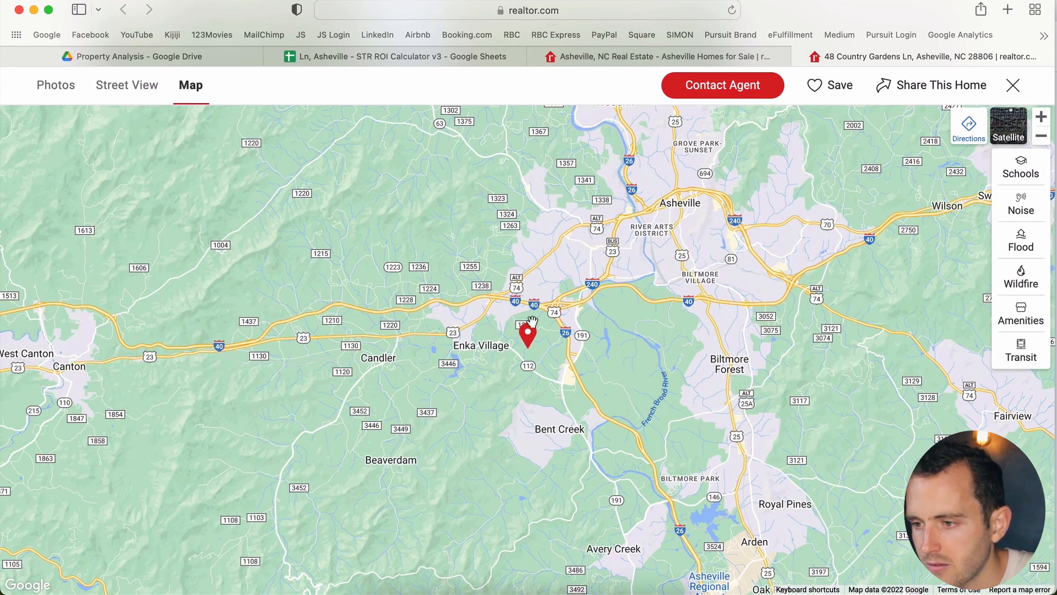
key(ctrl+Up)
click(721, 218)
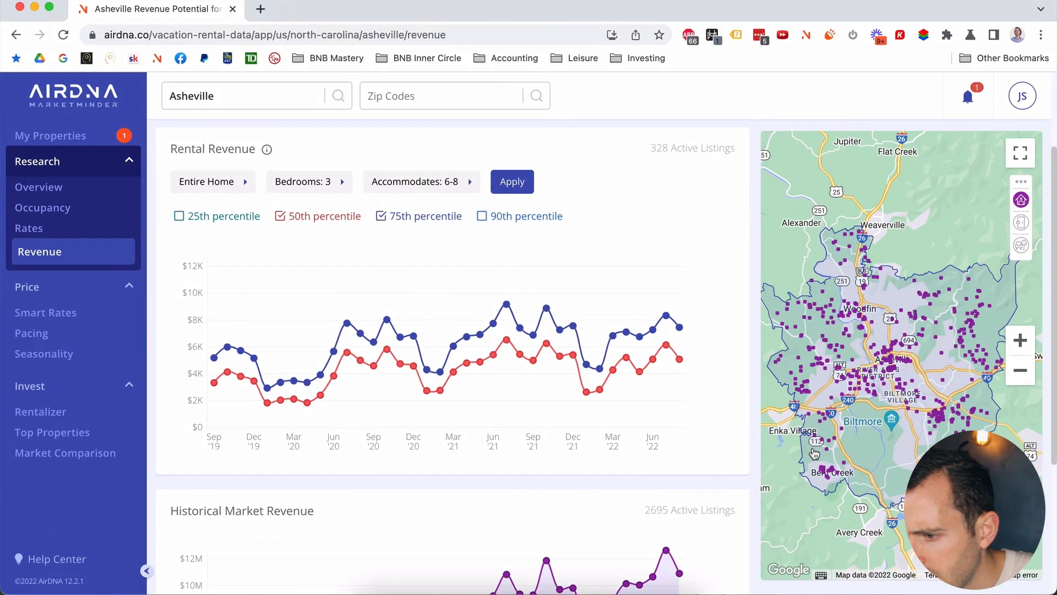
Step: Zoom the map toward Enka Village and open a listing card near Bent Creek
scroll(815, 454, up, 2)
drag(810, 443, 845, 445)
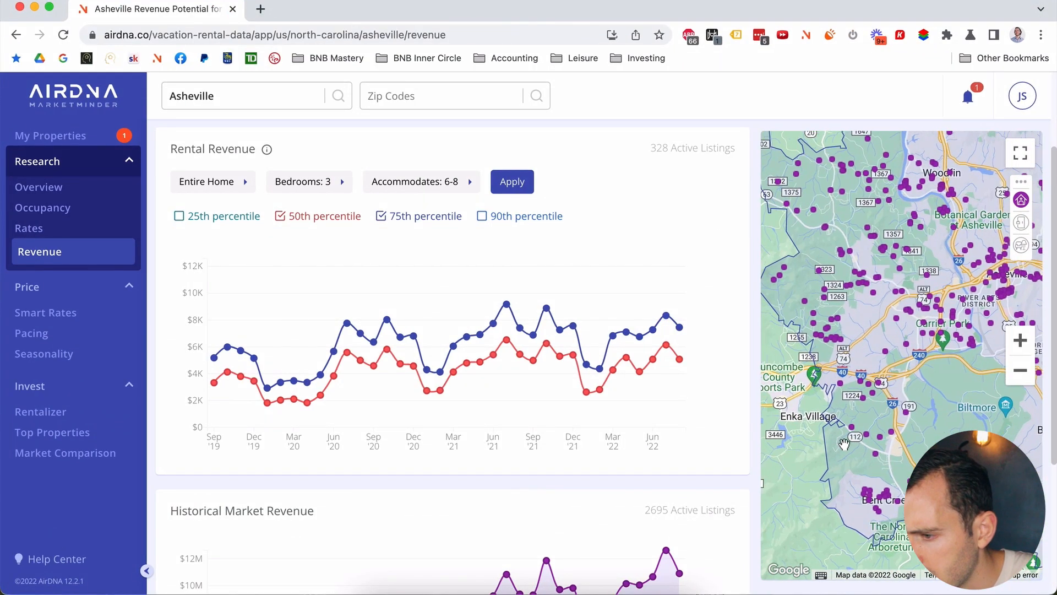
click(886, 501)
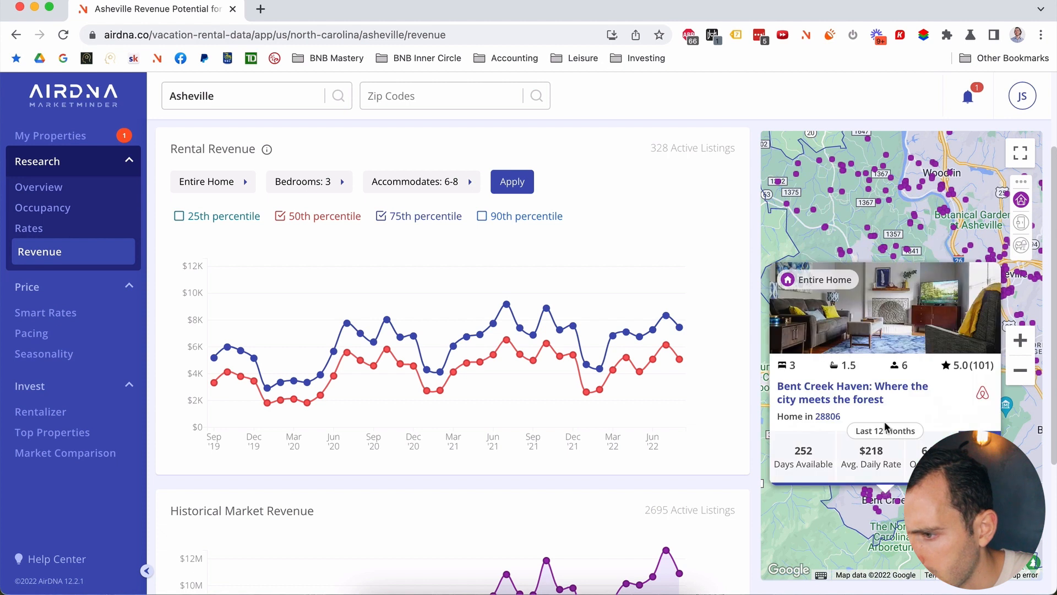
Step: Open The Westside Rancher comp ($402 daily rate, 88% occupancy, $86K revenue) in a new tab
mouse_move(879, 385)
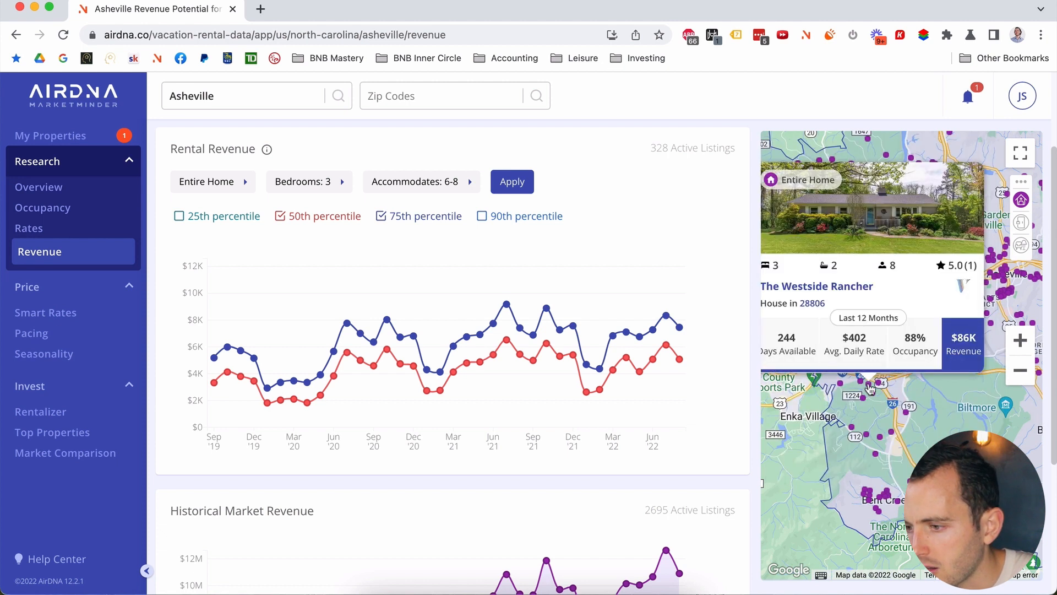
drag(869, 388, 920, 395)
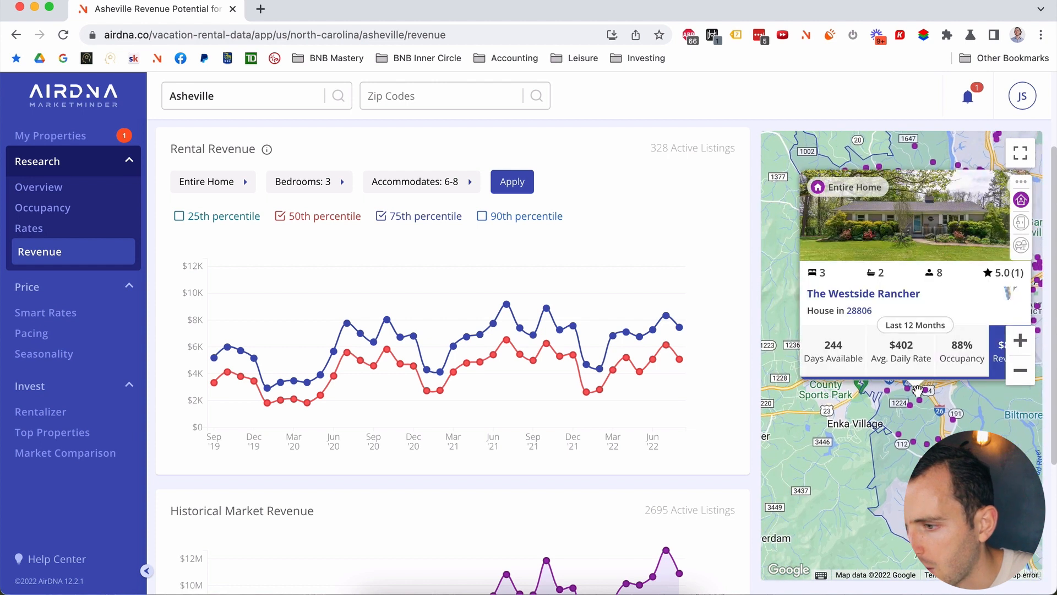
drag(914, 395, 897, 391)
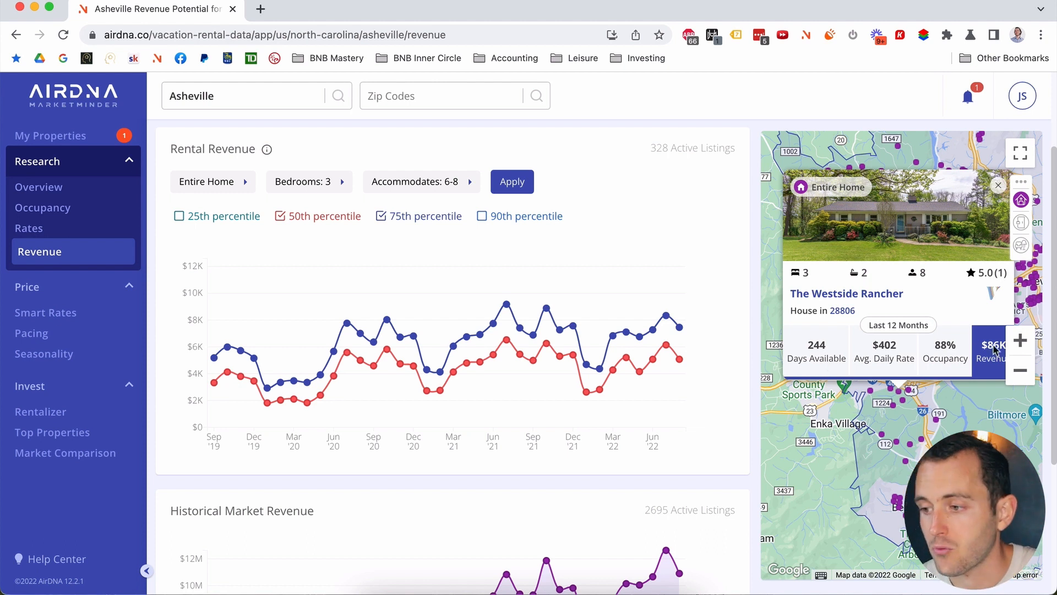
click(835, 302)
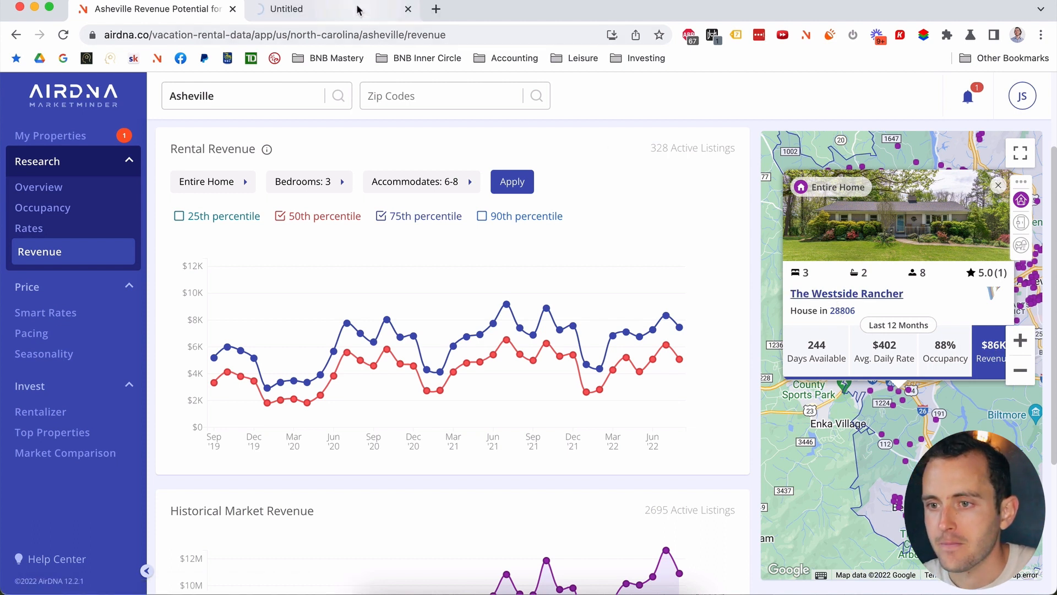
mouse_move(359, 10)
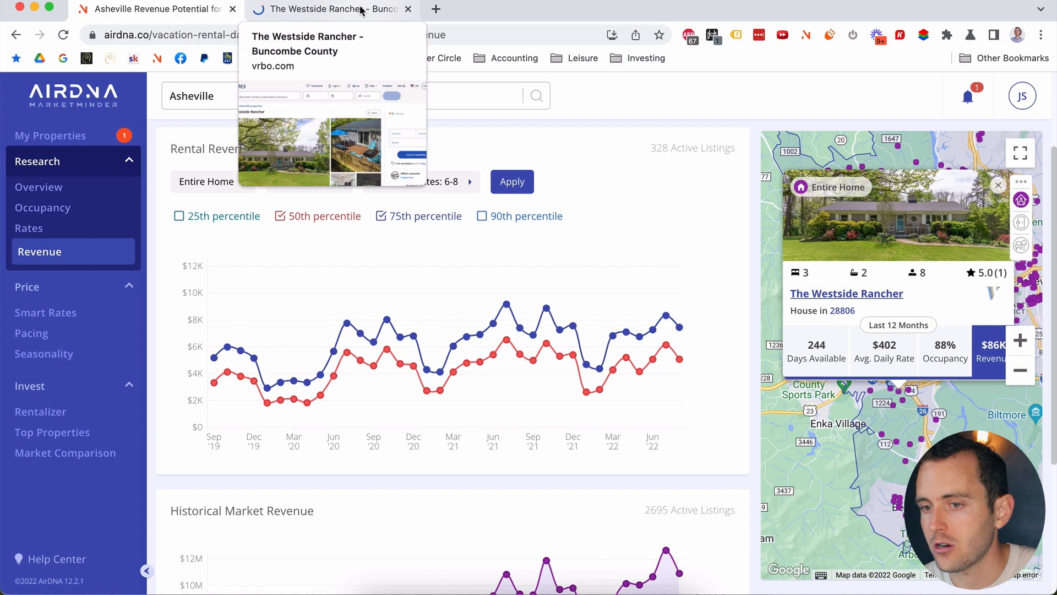
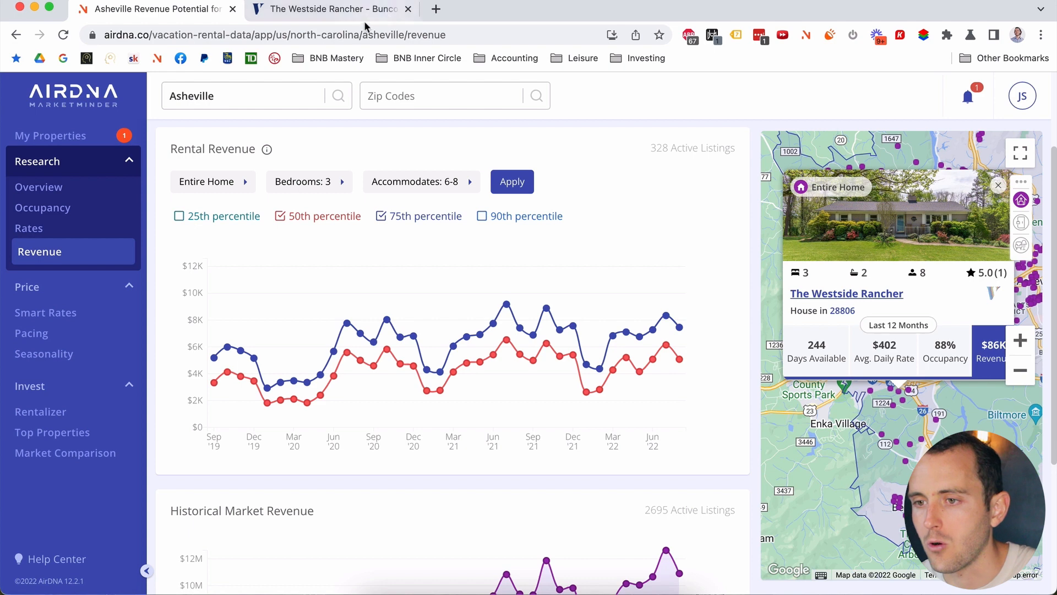
Step: Page through the Westside Rancher listing's full photo gallery, from bedrooms and baths to the aerial view
click(350, 14)
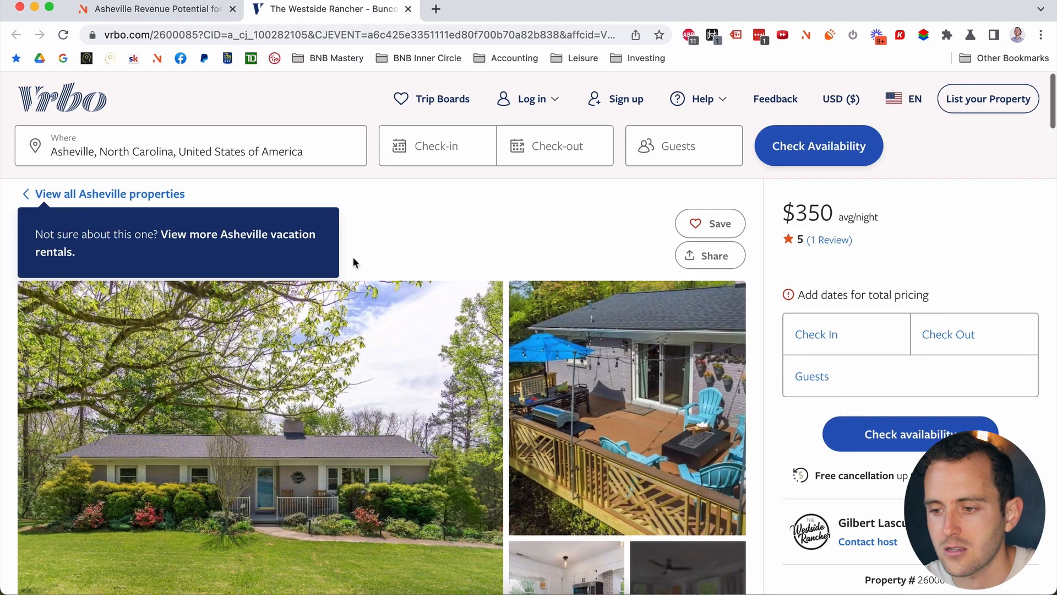
scroll(374, 330, down, 3)
click(362, 332)
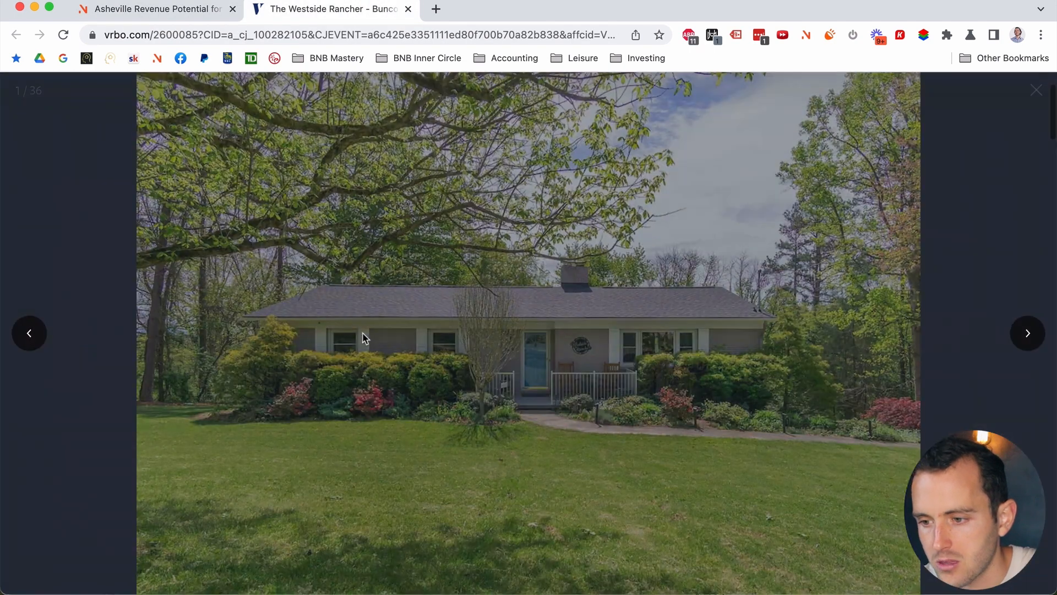
key(Right)
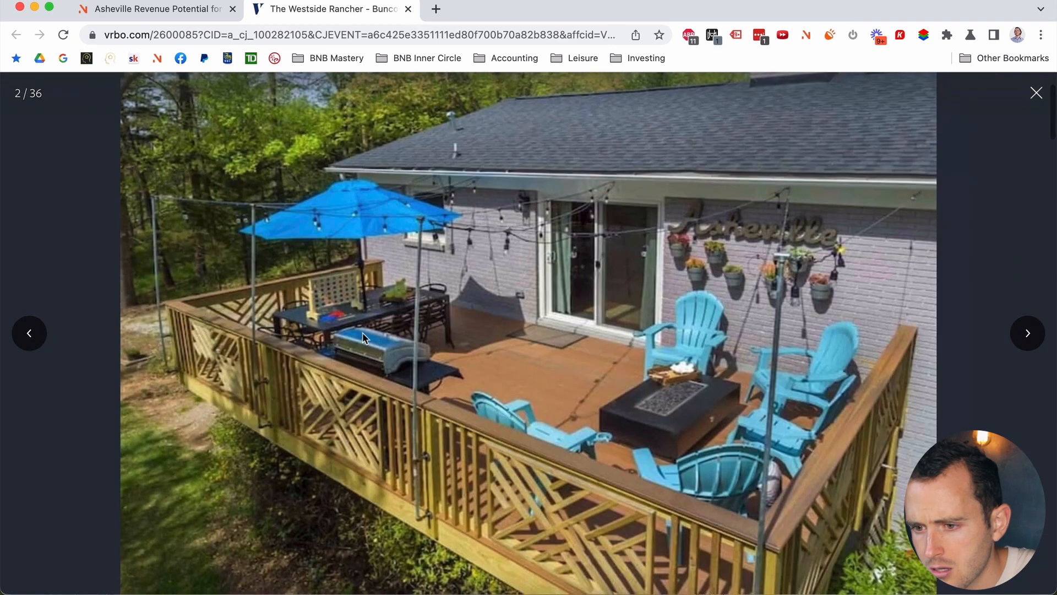
key(Right)
key(Right)
key(Right)
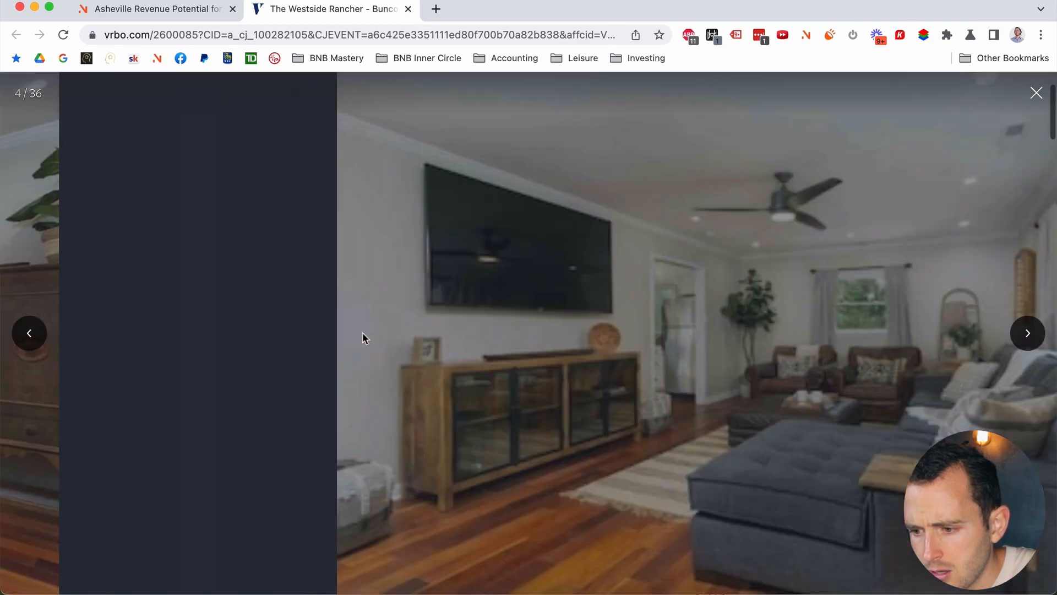
key(Right)
key(Right)
key(Right)
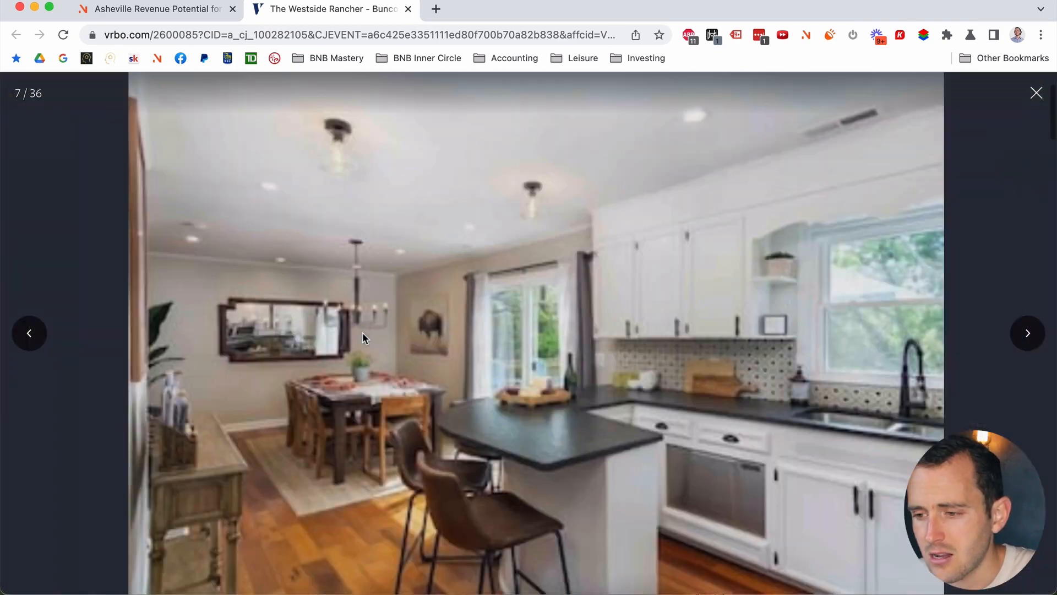
key(Right)
key(Right)
key(Right)
key(Right)
key(Right)
key(Right)
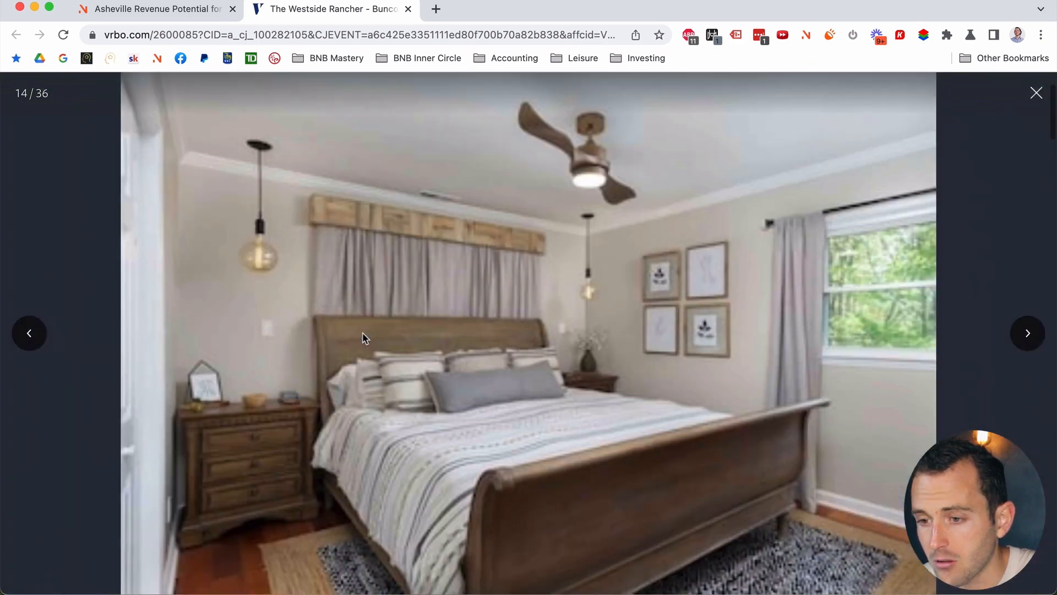
key(Right)
key(Right)
key(Right)
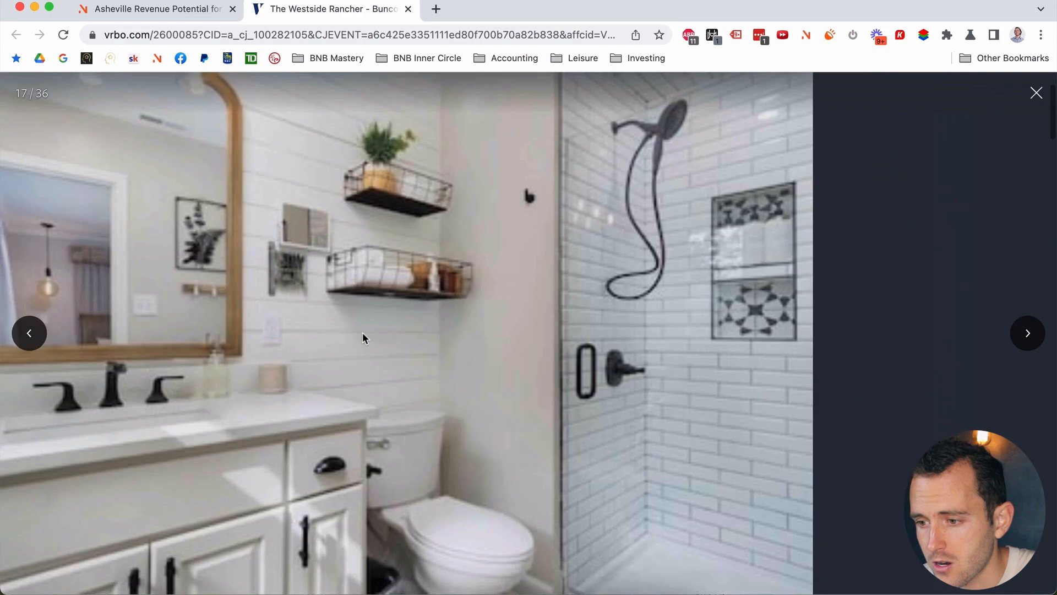
key(Right)
key(Right)
key(Right)
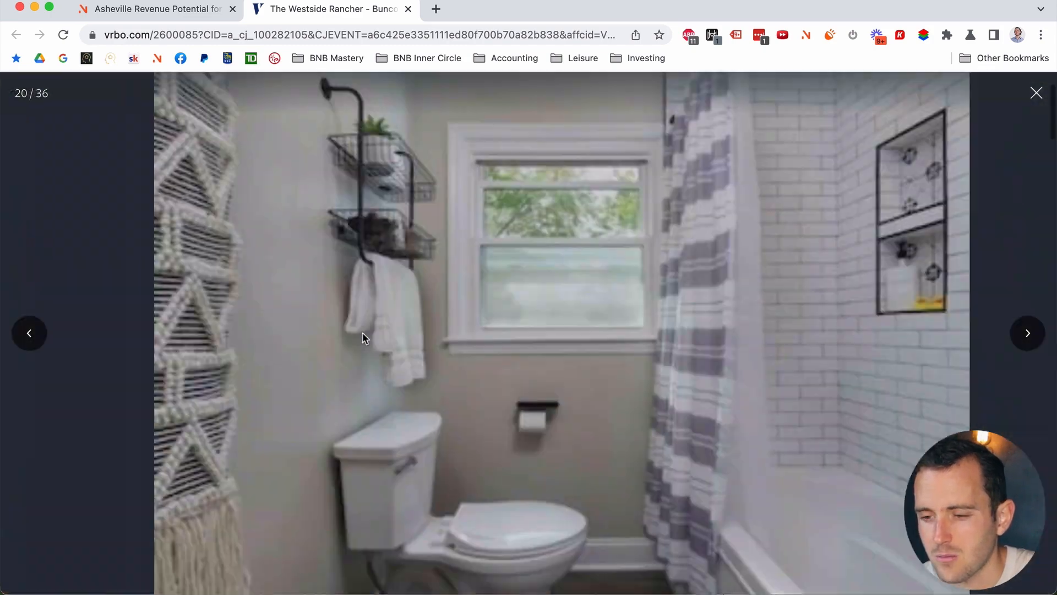
key(Right)
key(Right)
key(Right)
key(Right)
key(Right)
key(Right)
key(Right)
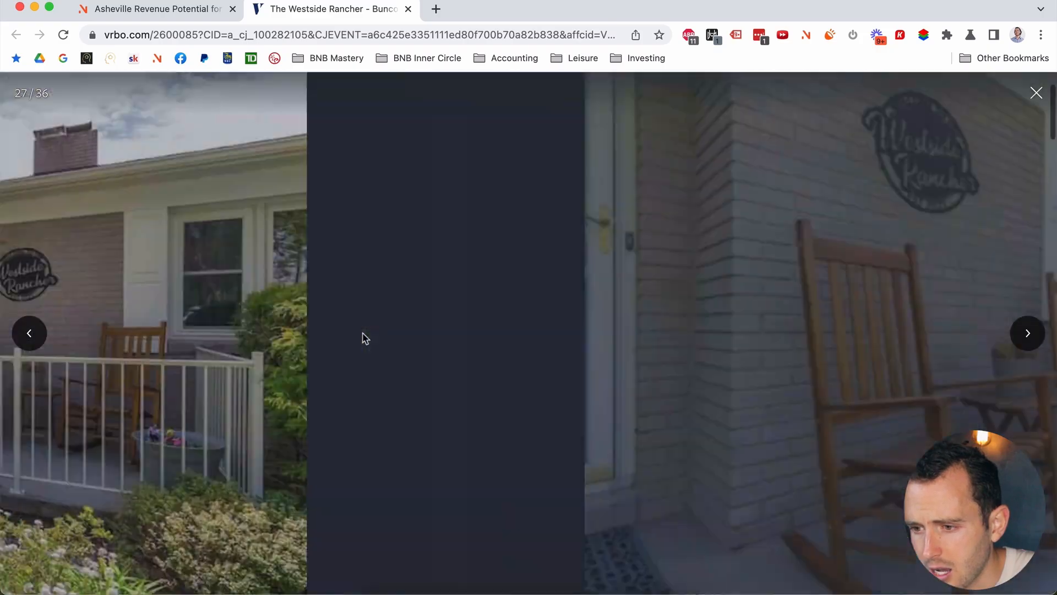
key(Right)
key(Right)
key(Right)
key(Right)
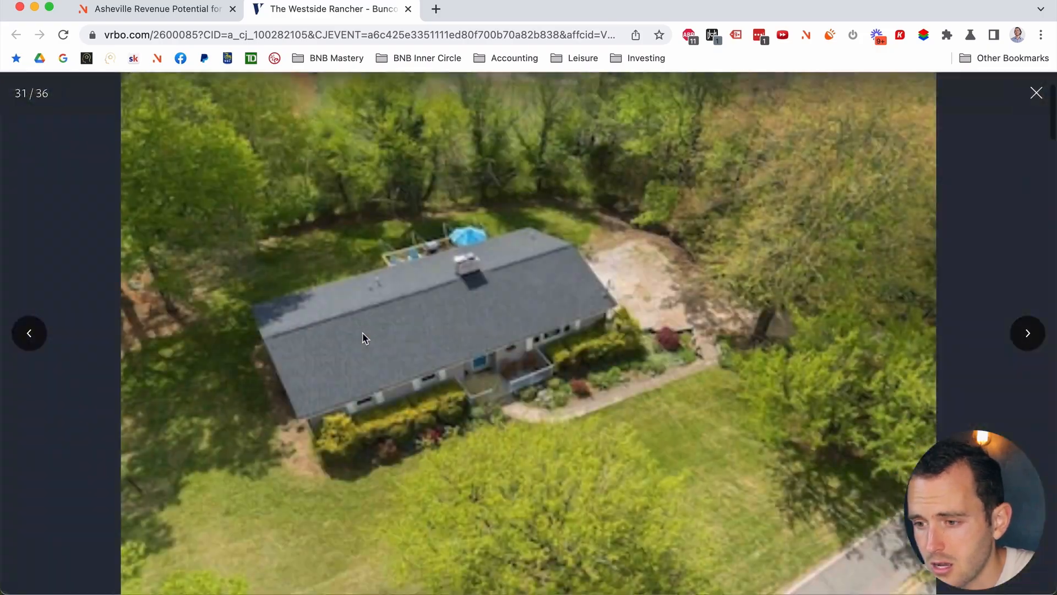
key(Right)
key(Right)
key(Right)
key(Right)
key(Right)
key(Right)
key(Right)
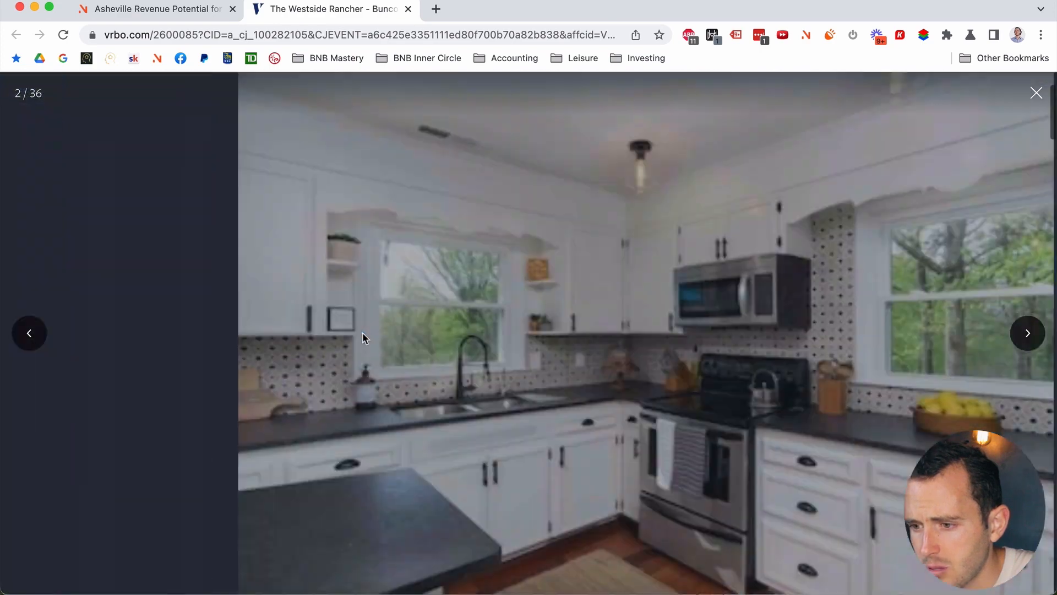
Step: Close the photo gallery and go back to the AirDNA revenue page
click(1033, 96)
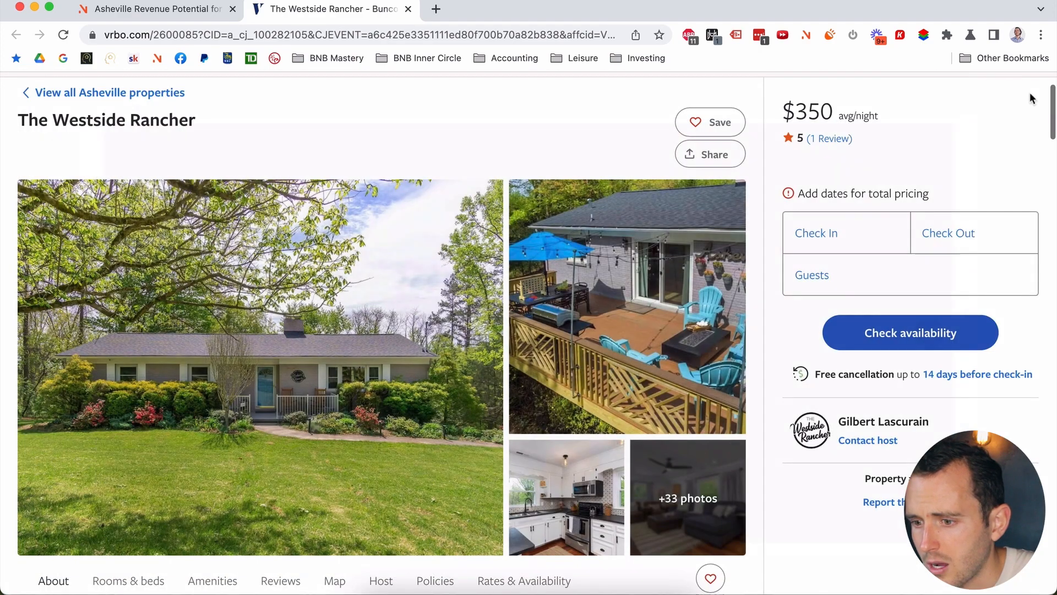
scroll(692, 295, down, 6)
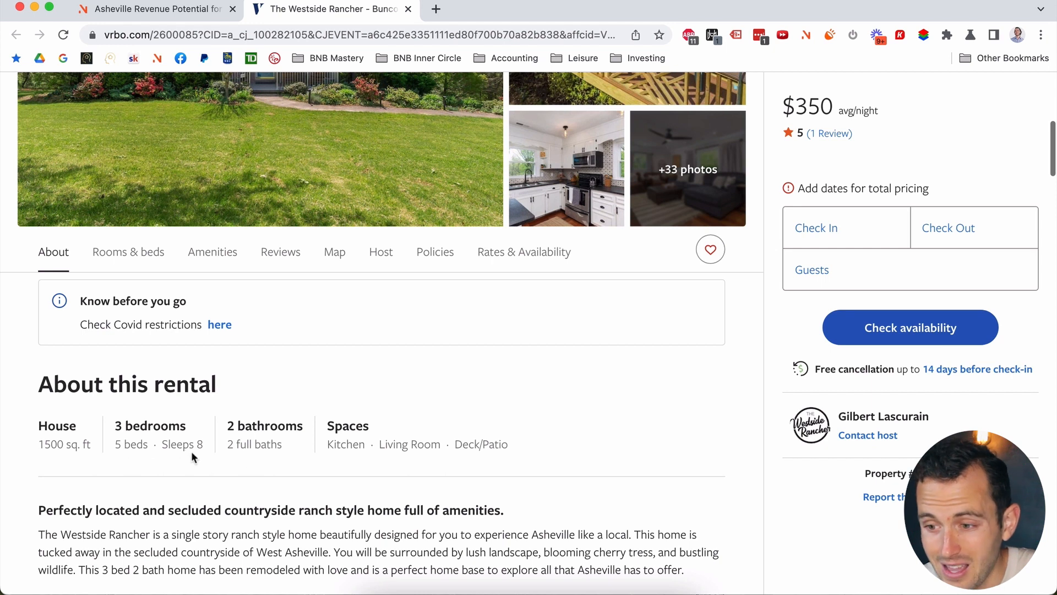
scroll(193, 452, up, 5)
scroll(202, 447, up, 3)
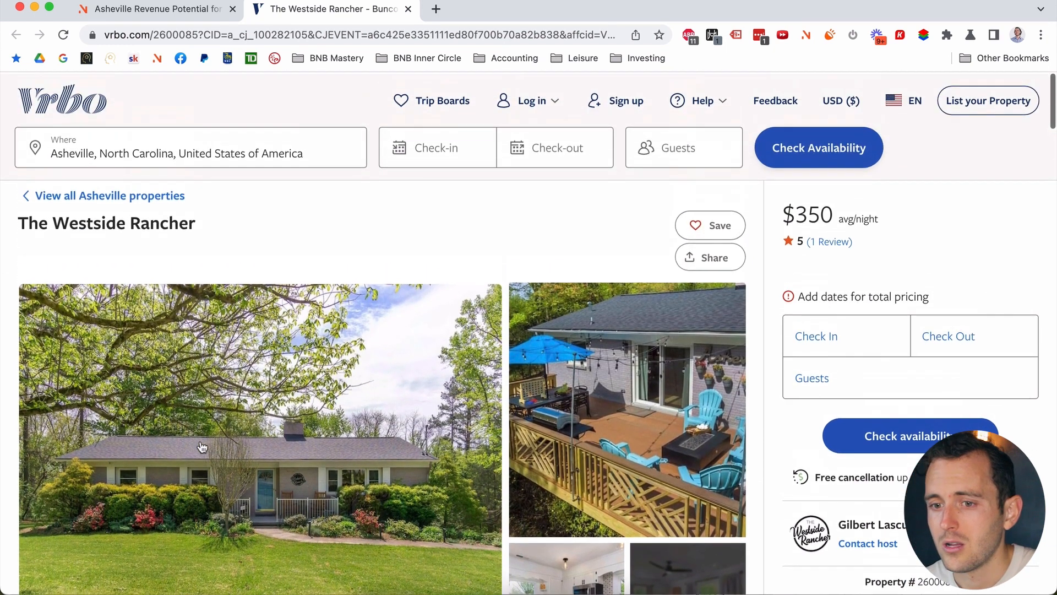
click(189, 11)
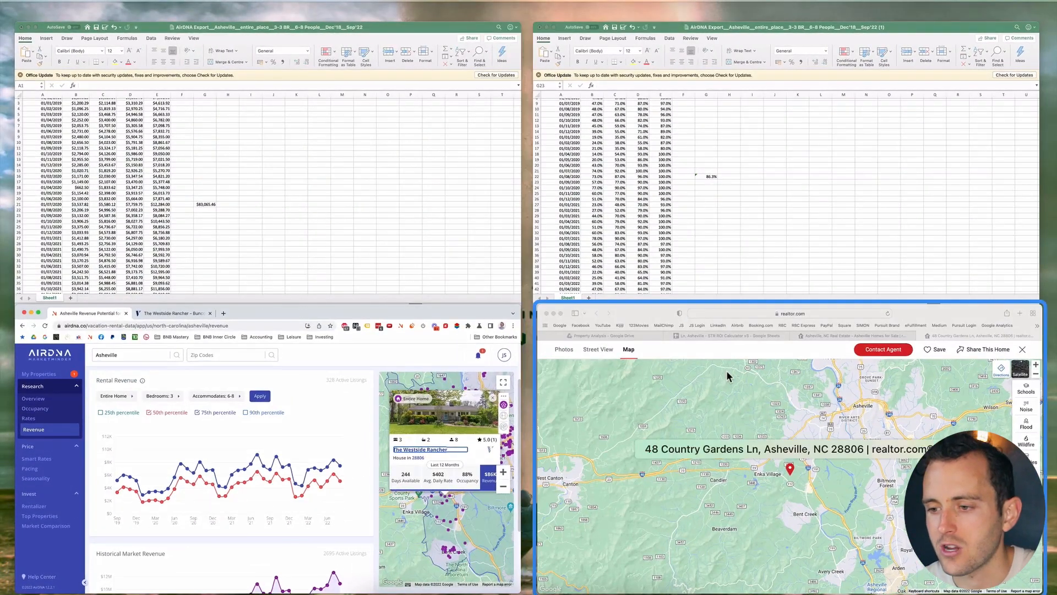
Step: In the STR ROI Calculator, change Rehab Work Estimates in C11 to $10,000
click(727, 376)
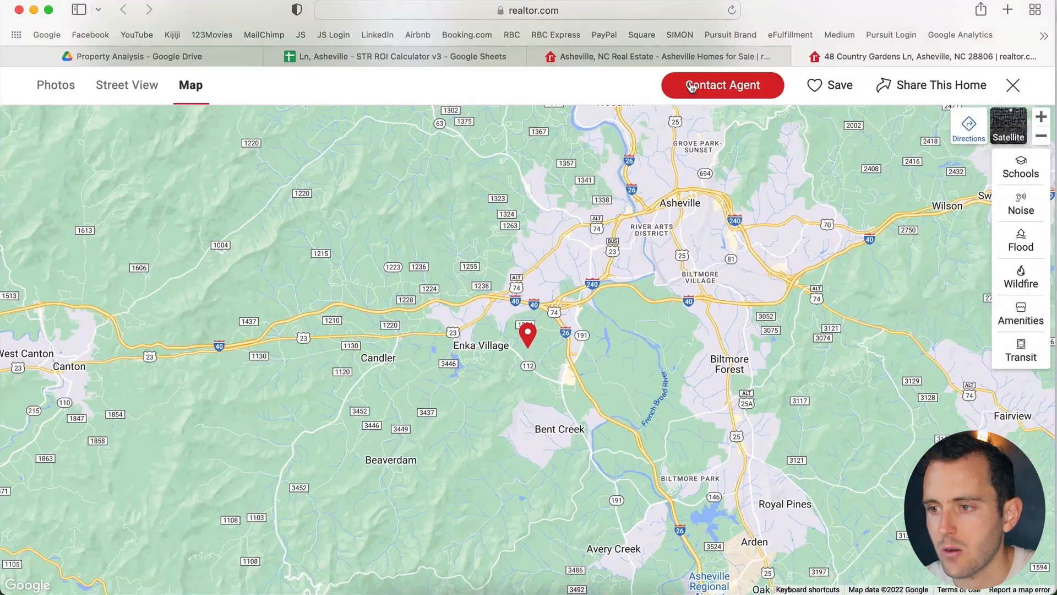
click(424, 55)
click(220, 214)
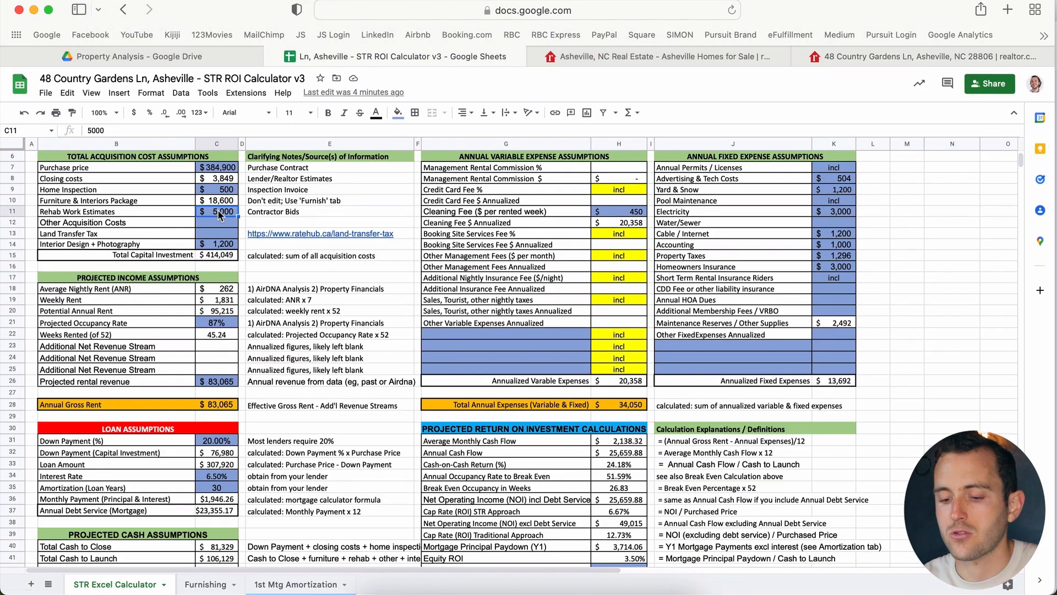
text(1000)
key(Return)
click(231, 215)
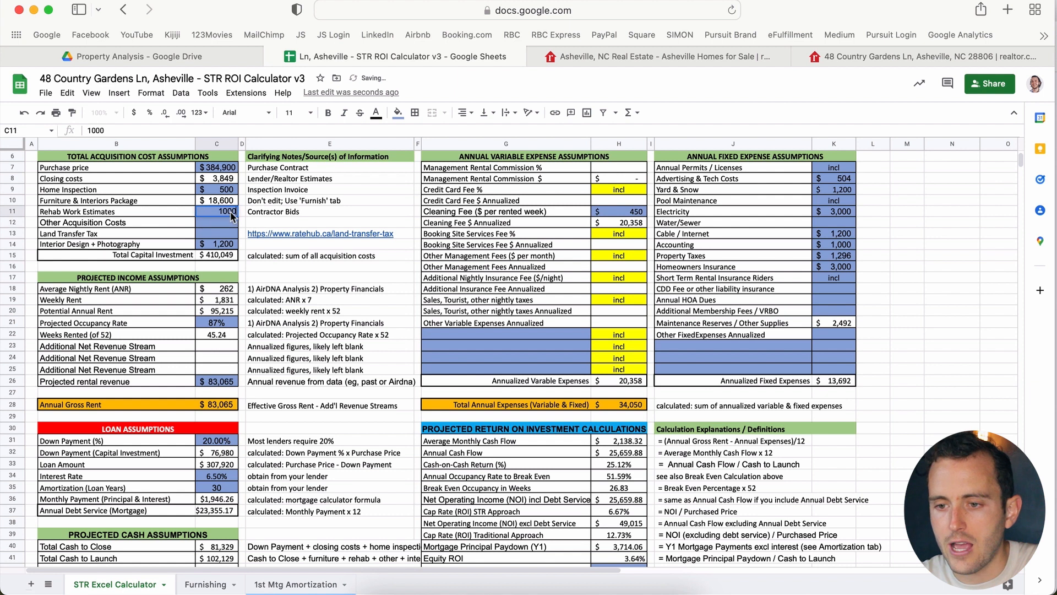
text(0)
key(Return)
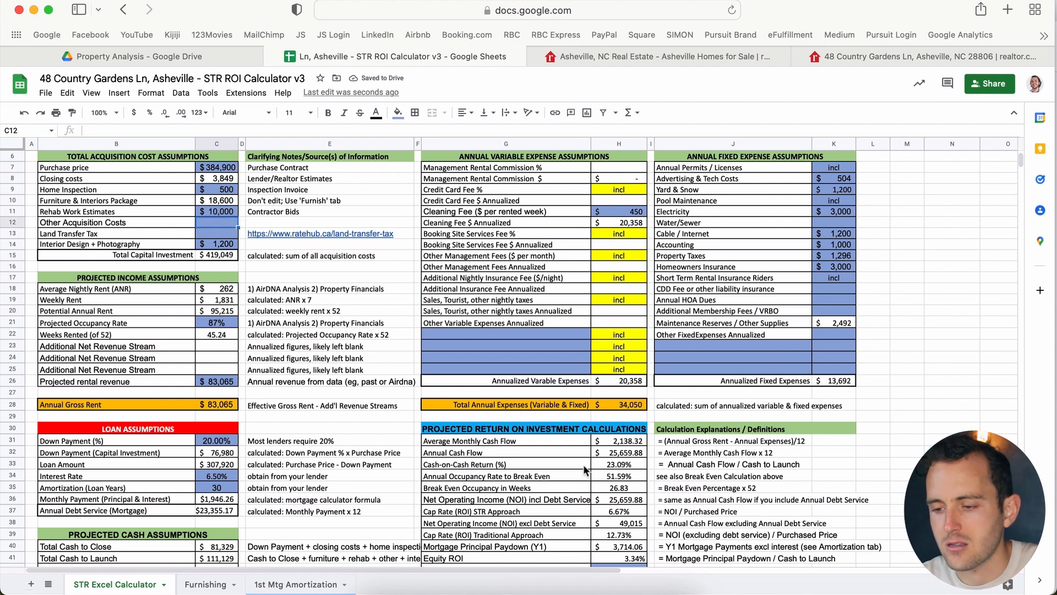
click(209, 216)
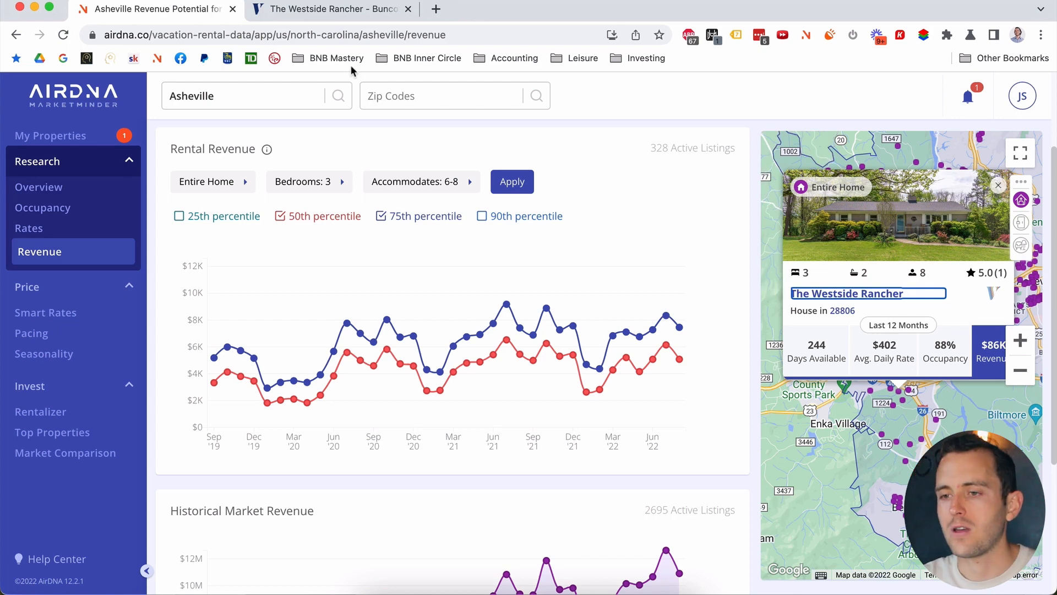
click(307, 10)
click(331, 350)
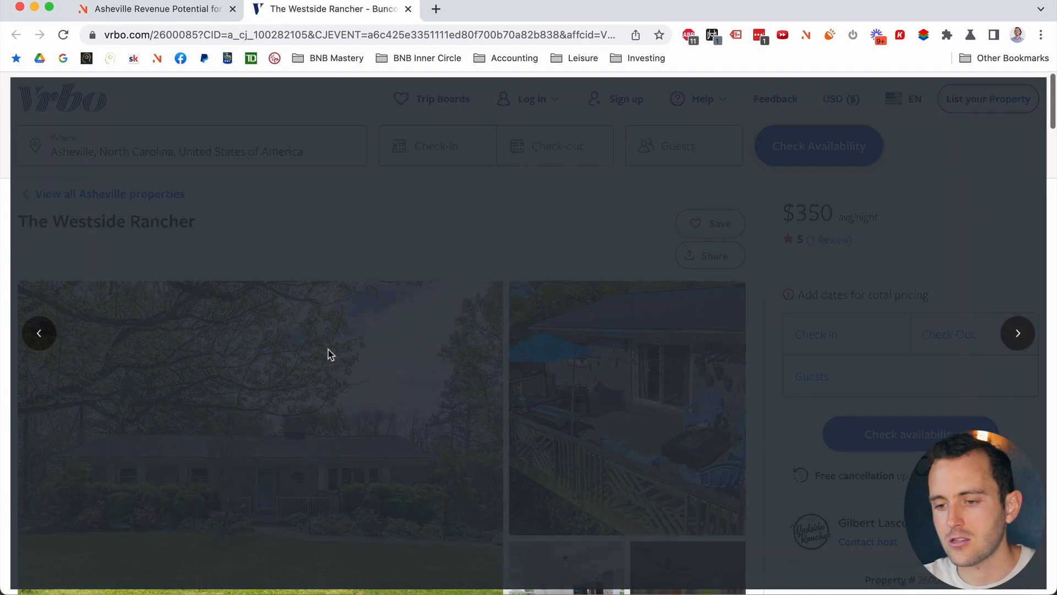
key(Right)
key(Right)
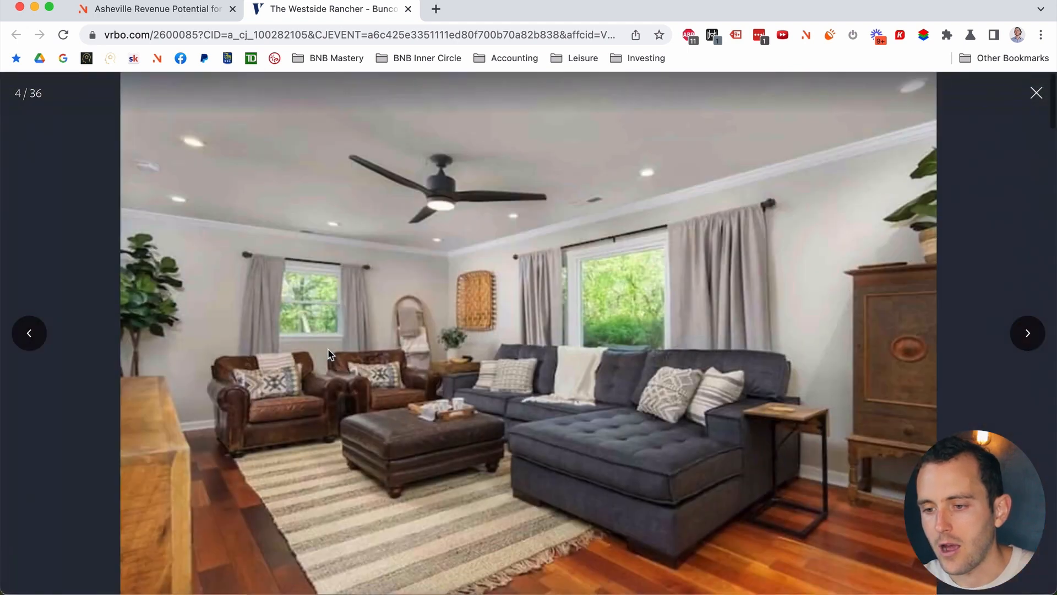
key(Left)
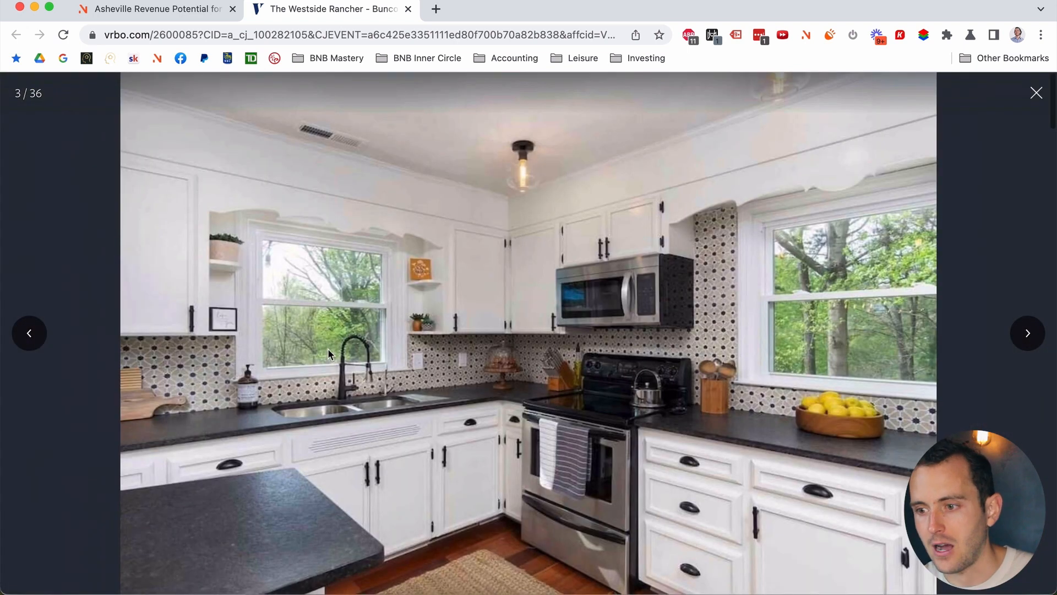
key(Right)
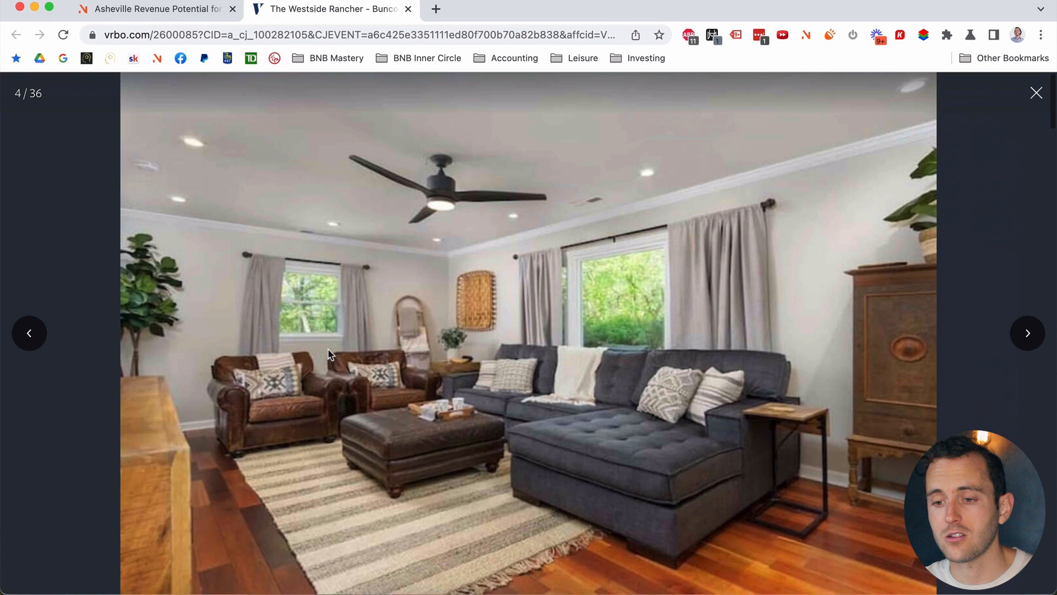
key(Right)
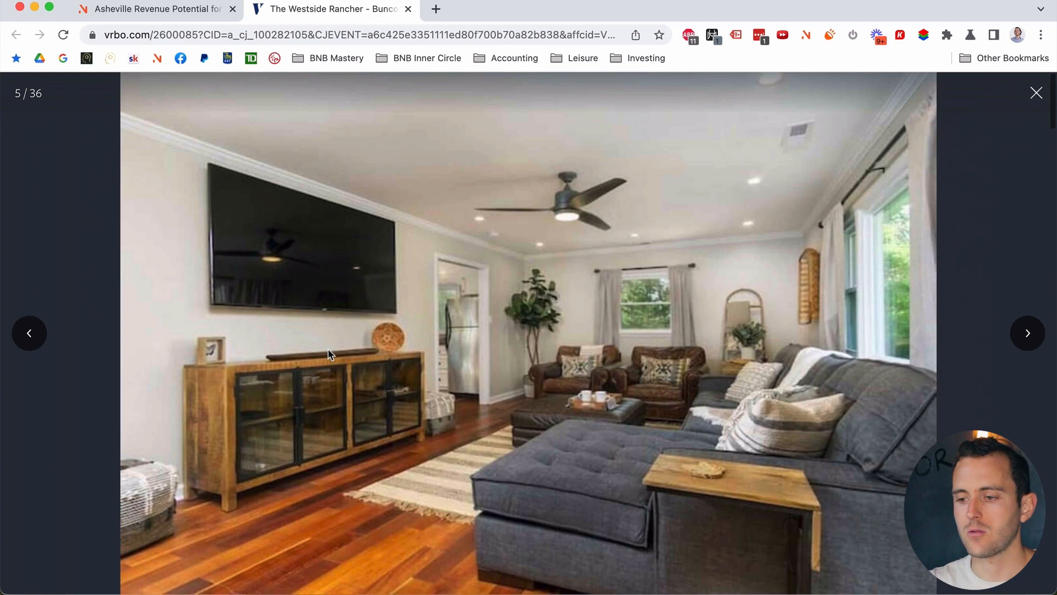
key(Right)
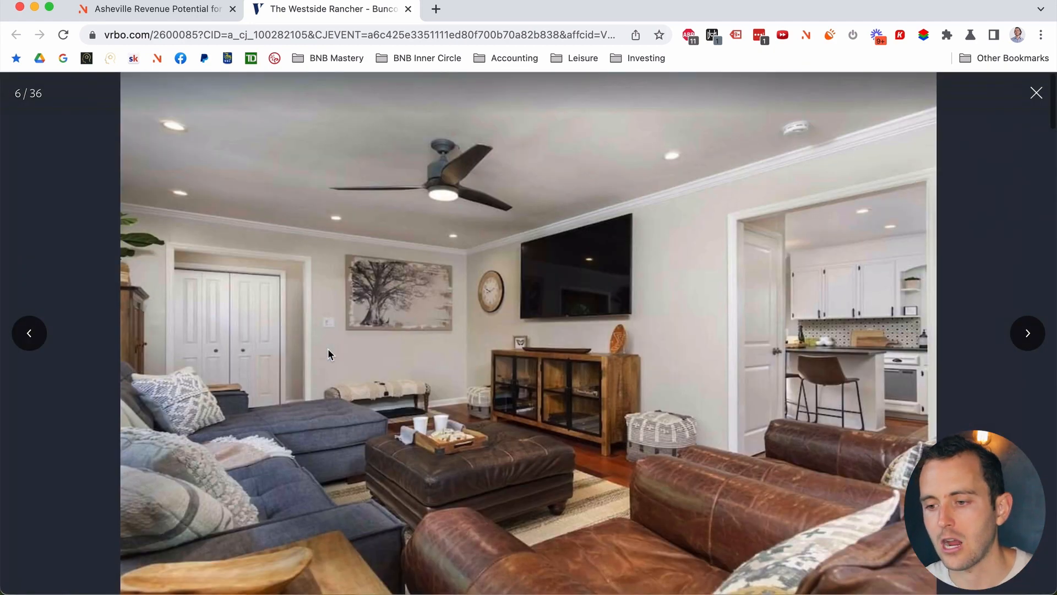
key(Right)
key(Right)
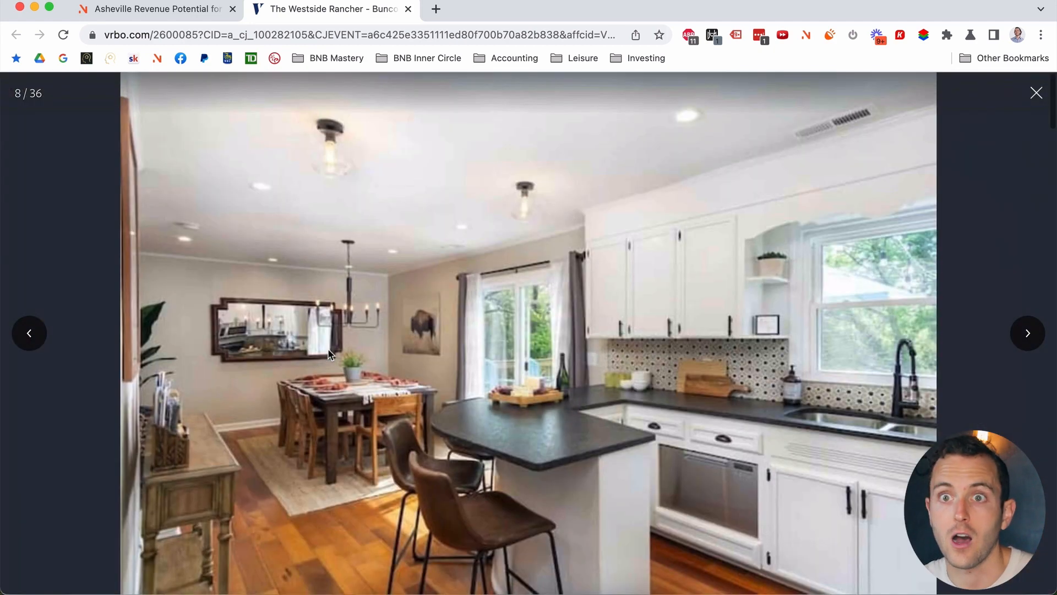
key(Right)
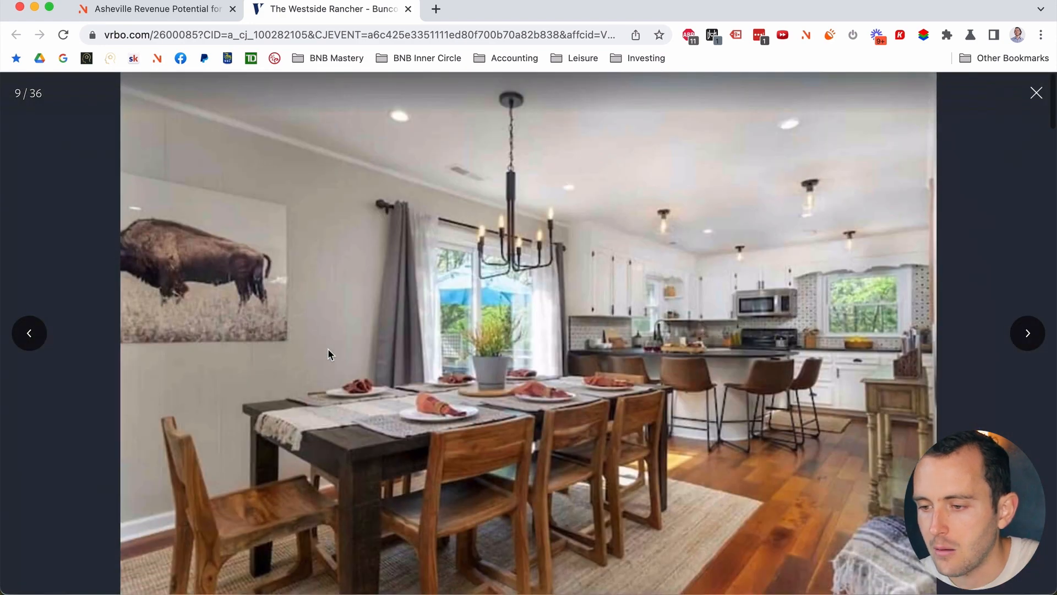
key(Right)
key(Right)
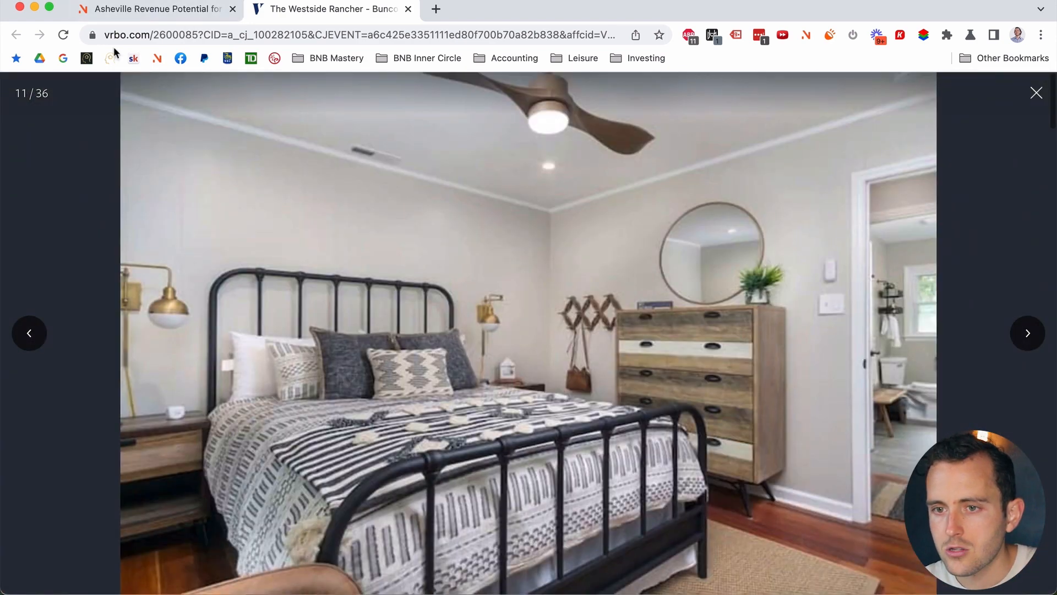
click(149, 9)
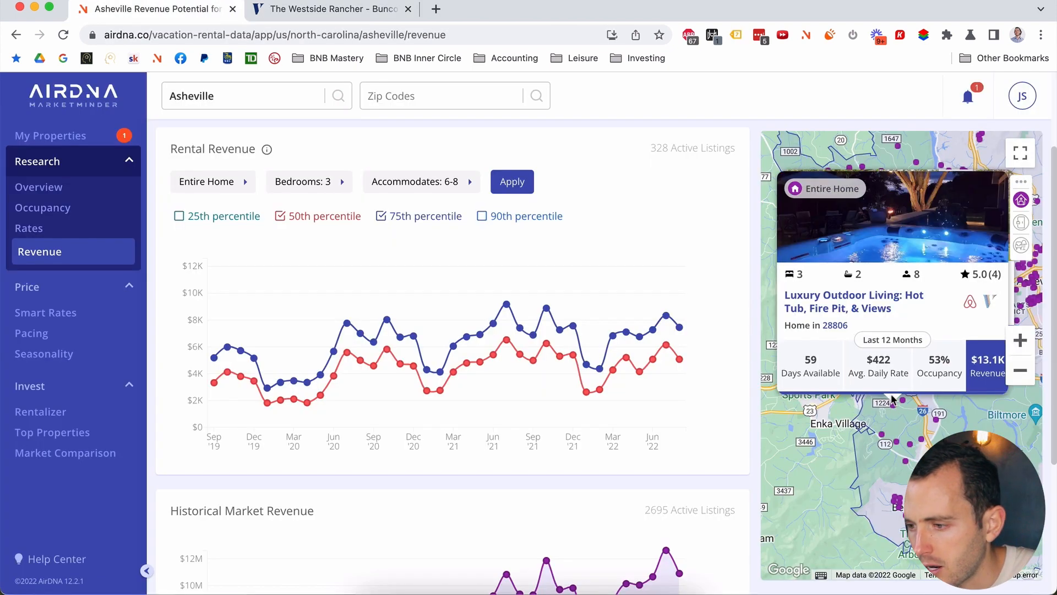
Step: Close the Westside Rancher card and open the ping pong listing ($80K revenue, 62% occupancy) in a new tab
click(997, 188)
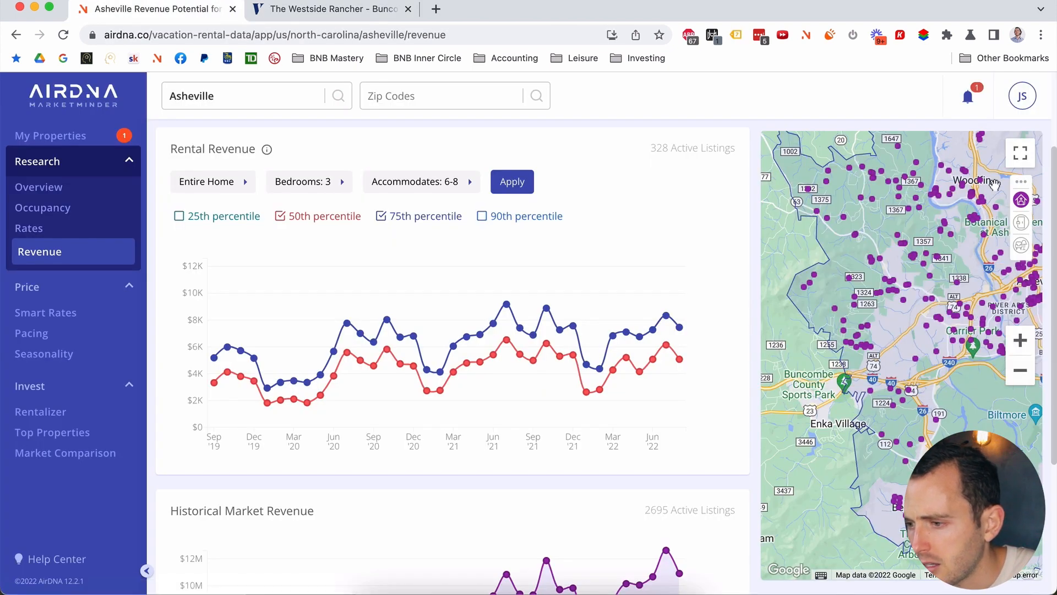
mouse_move(893, 391)
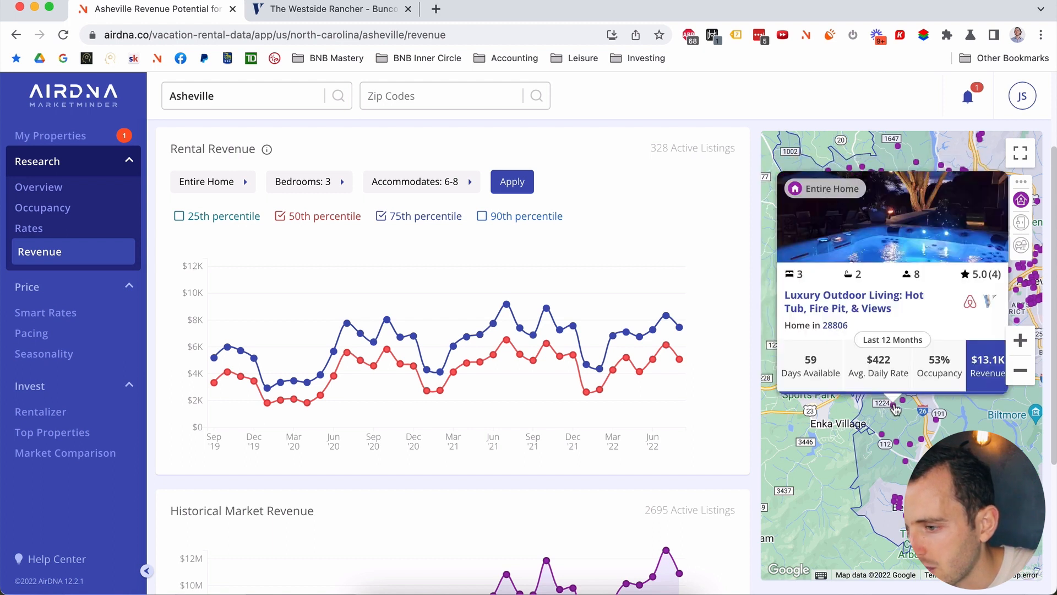
mouse_move(884, 440)
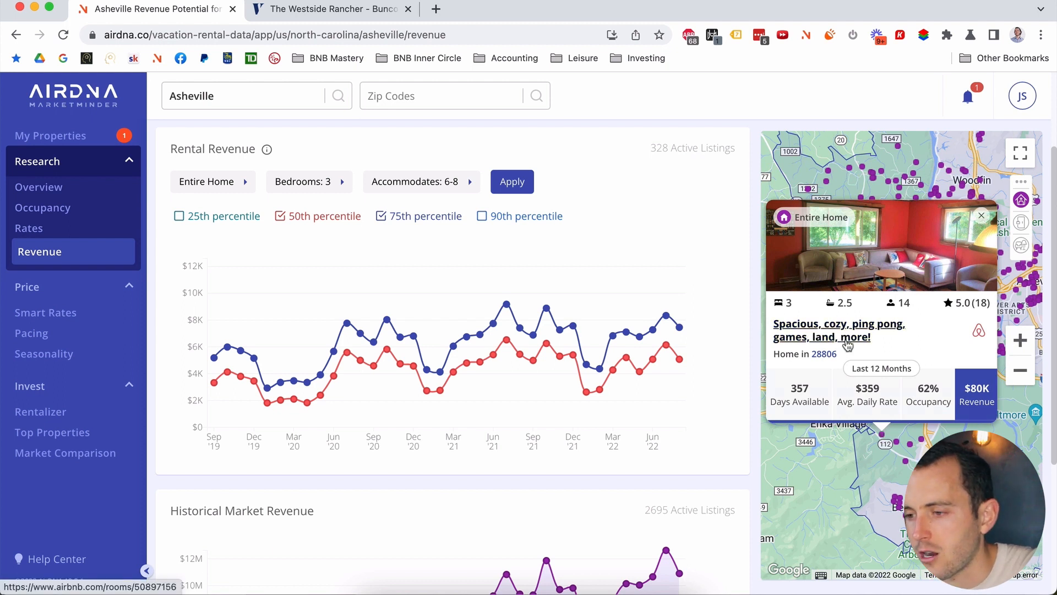
super+click(846, 343)
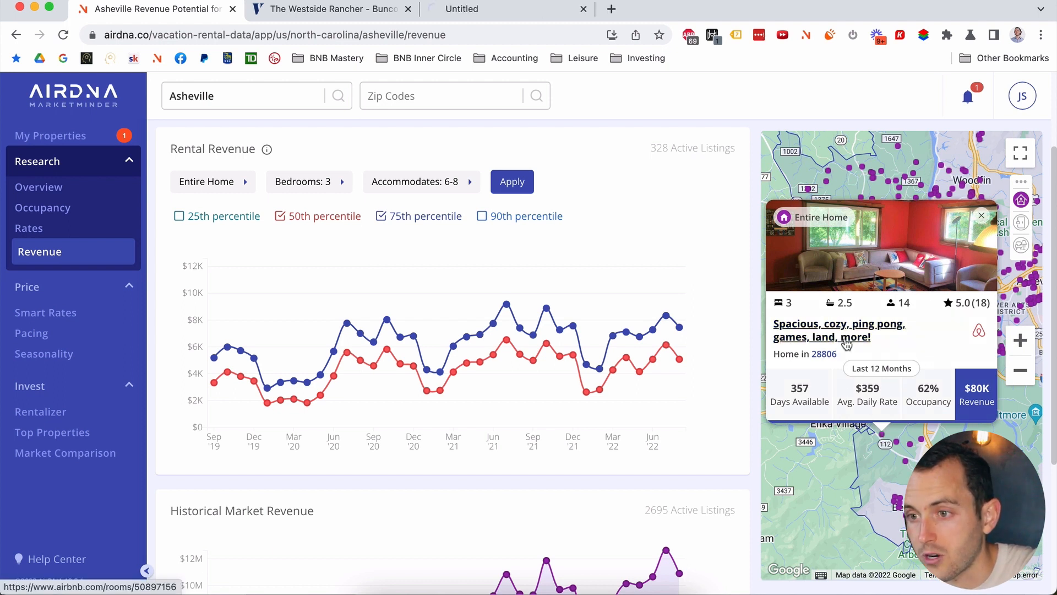
click(479, 12)
click(381, 274)
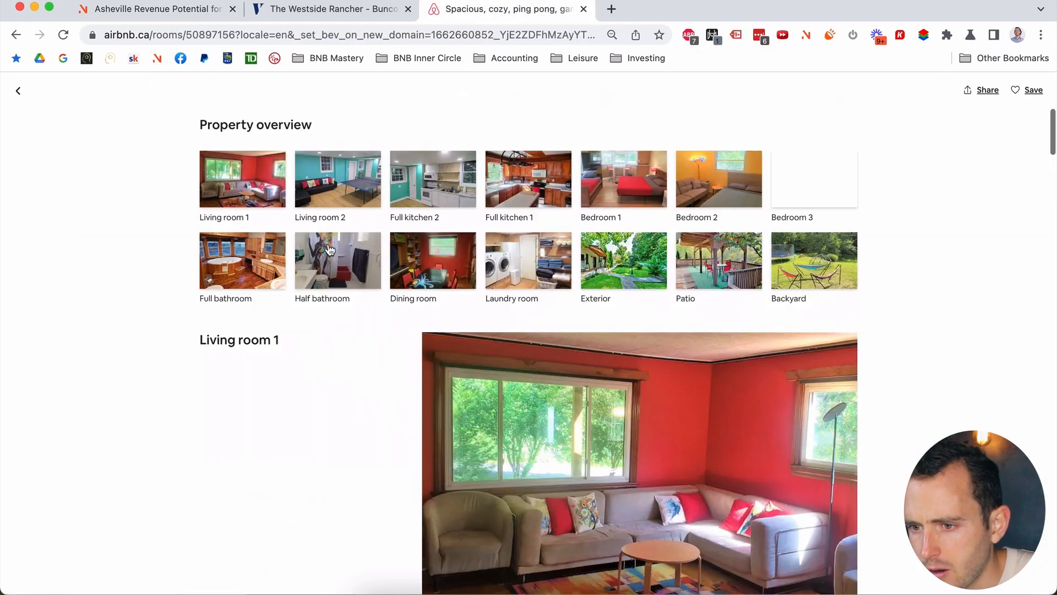
click(550, 390)
key(Right)
key(Right)
key(Right)
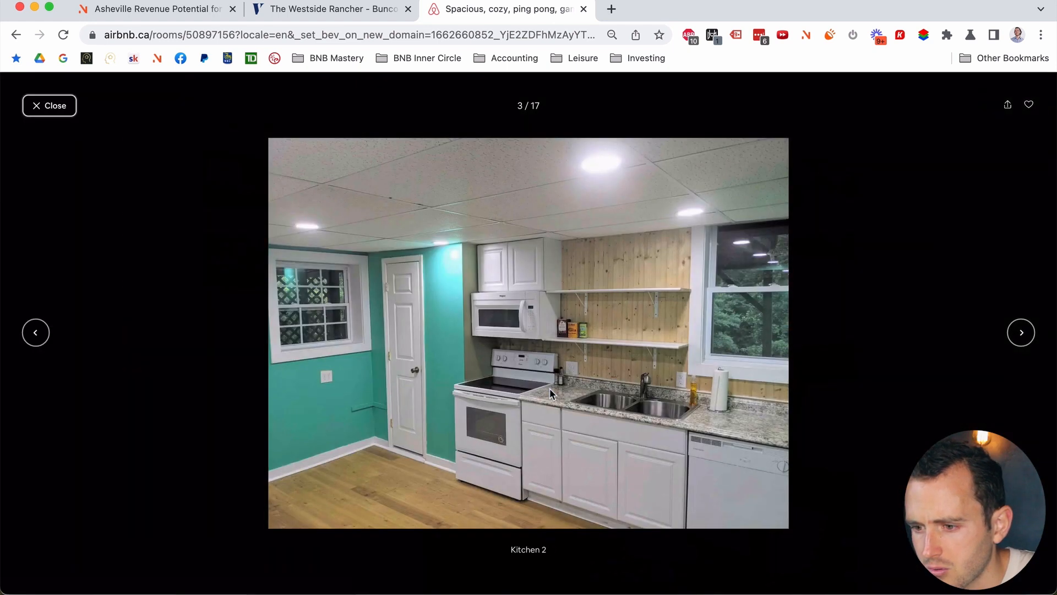
key(Right)
key(Right)
key(Right)
key(Right)
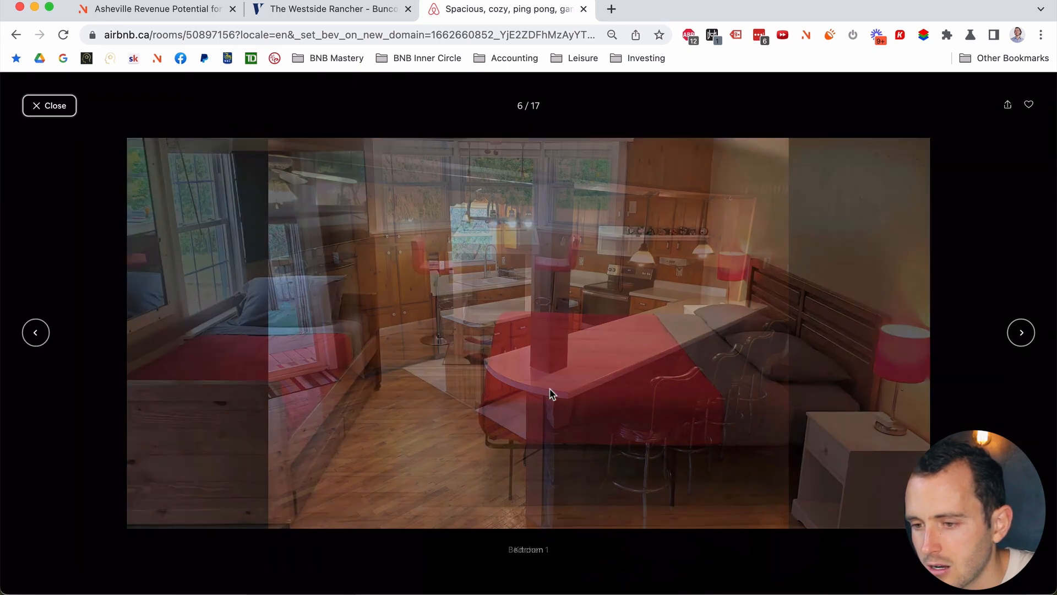
key(Right)
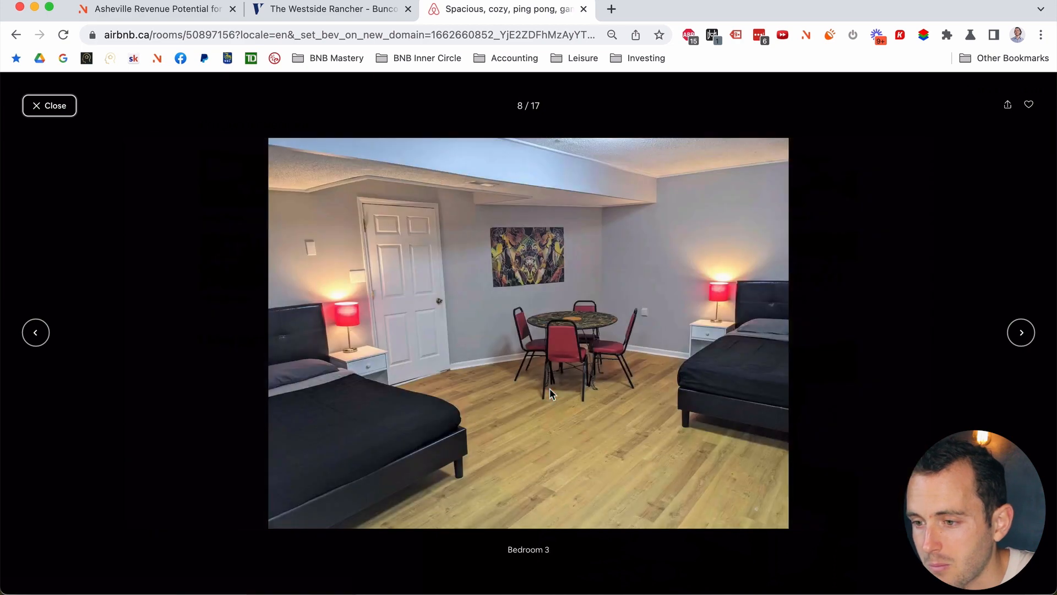
key(Right)
key(Right)
key(Right)
key(Right)
key(Right)
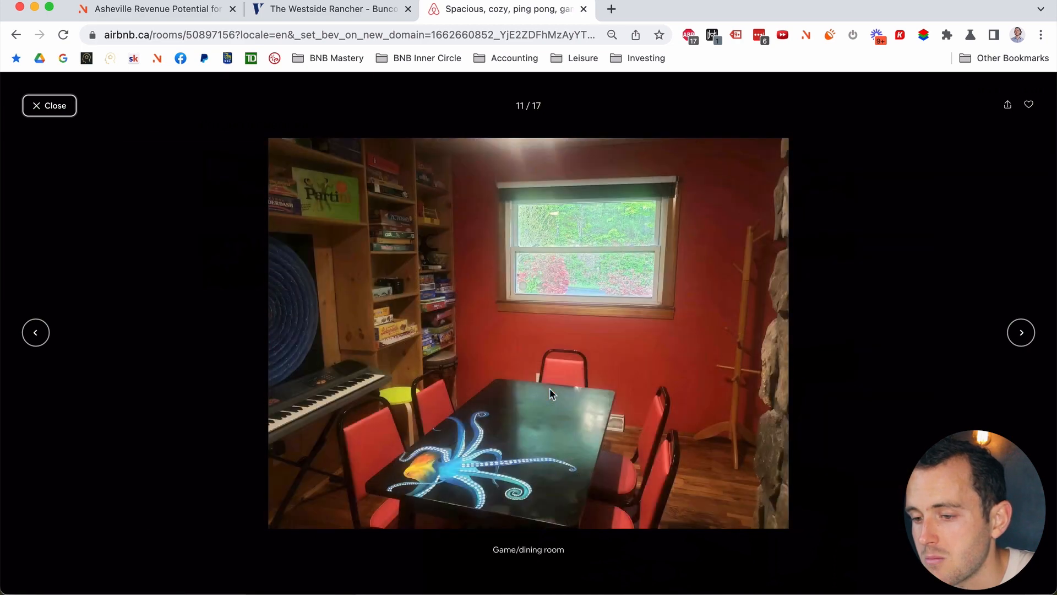
key(Right)
key(Right)
key(Right)
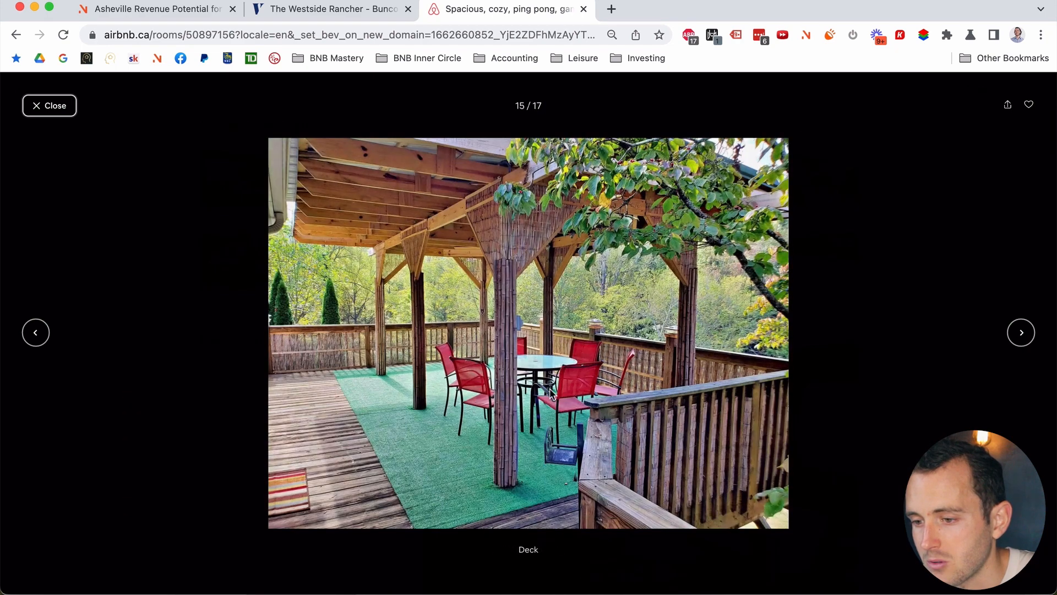
key(Right)
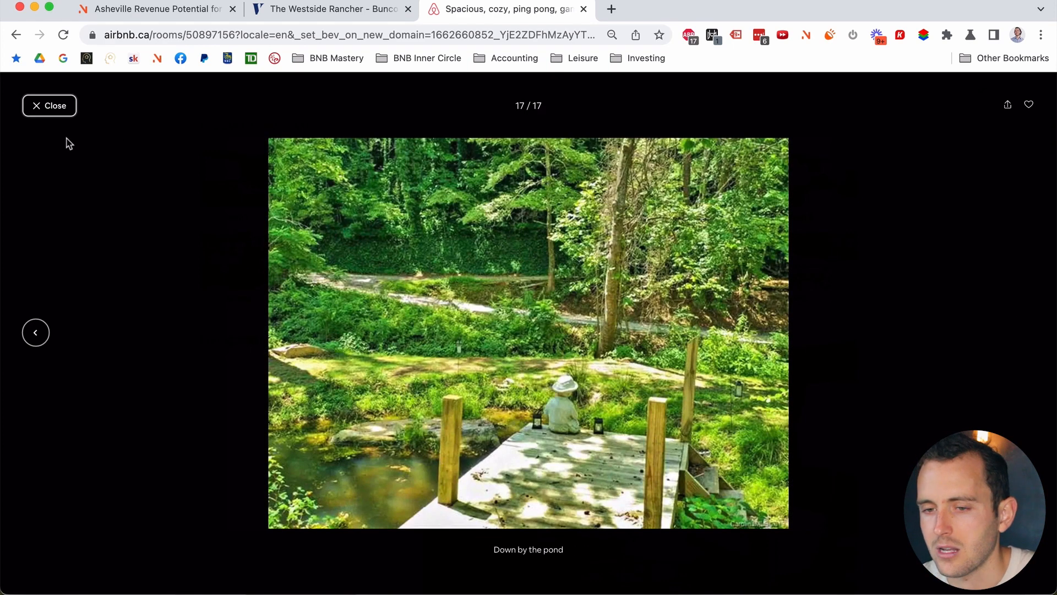
click(63, 111)
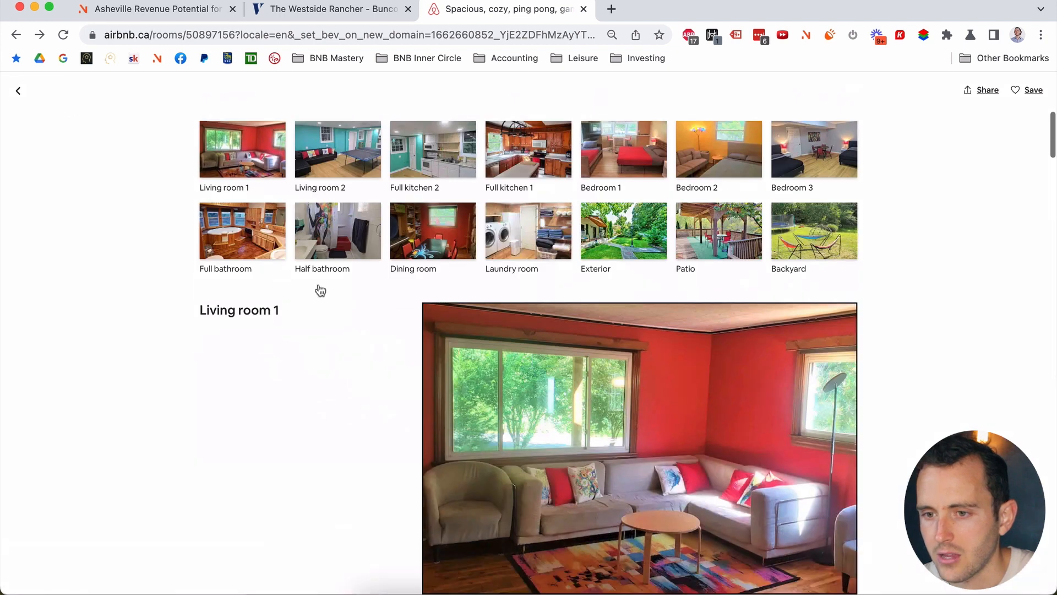
click(20, 92)
scroll(275, 370, down, 2)
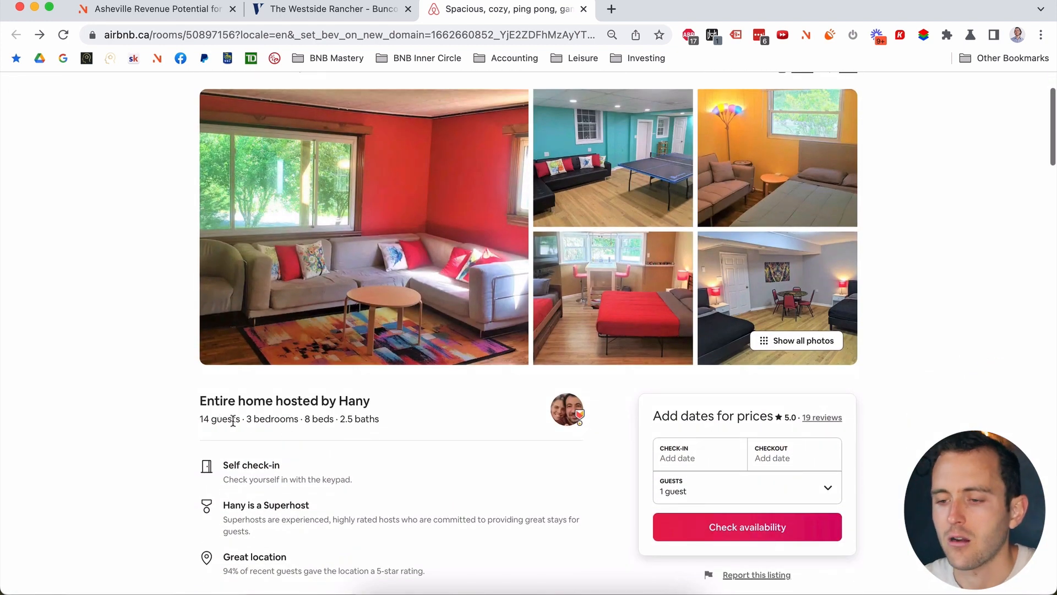
drag(239, 420, 202, 419)
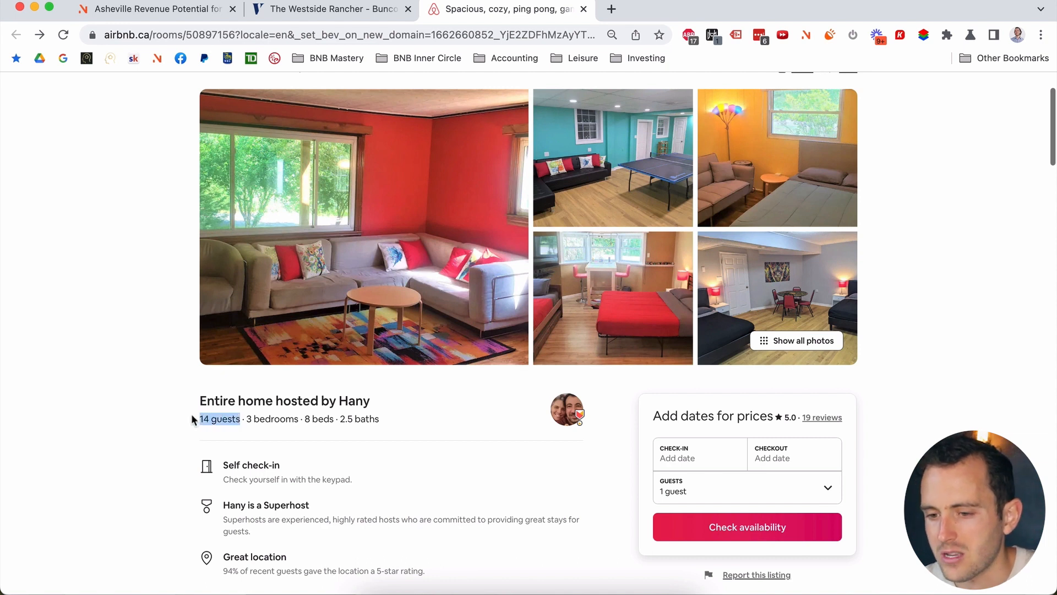
click(191, 414)
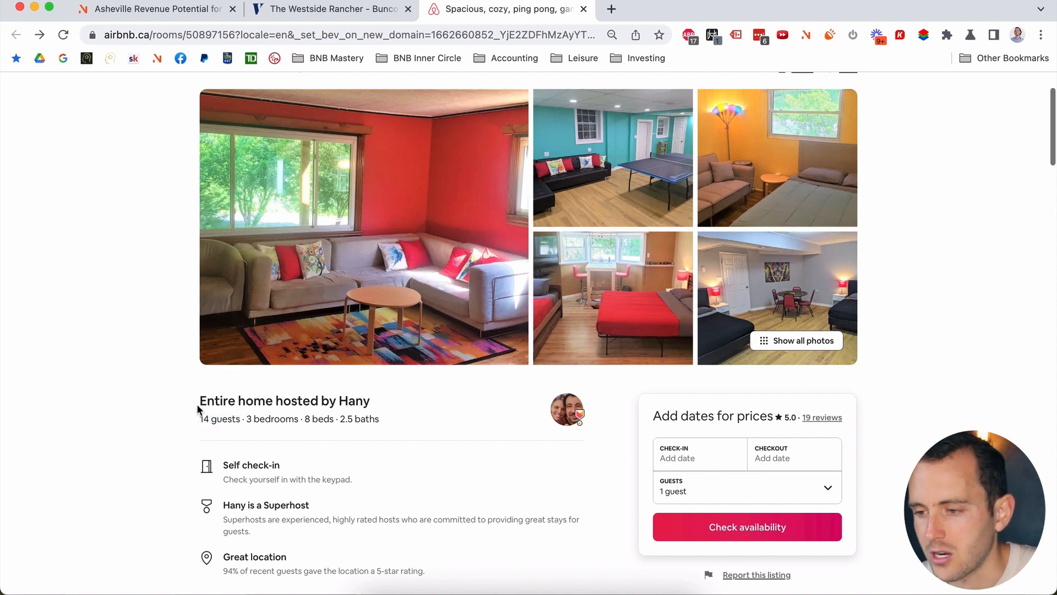
scroll(396, 376, up, 3)
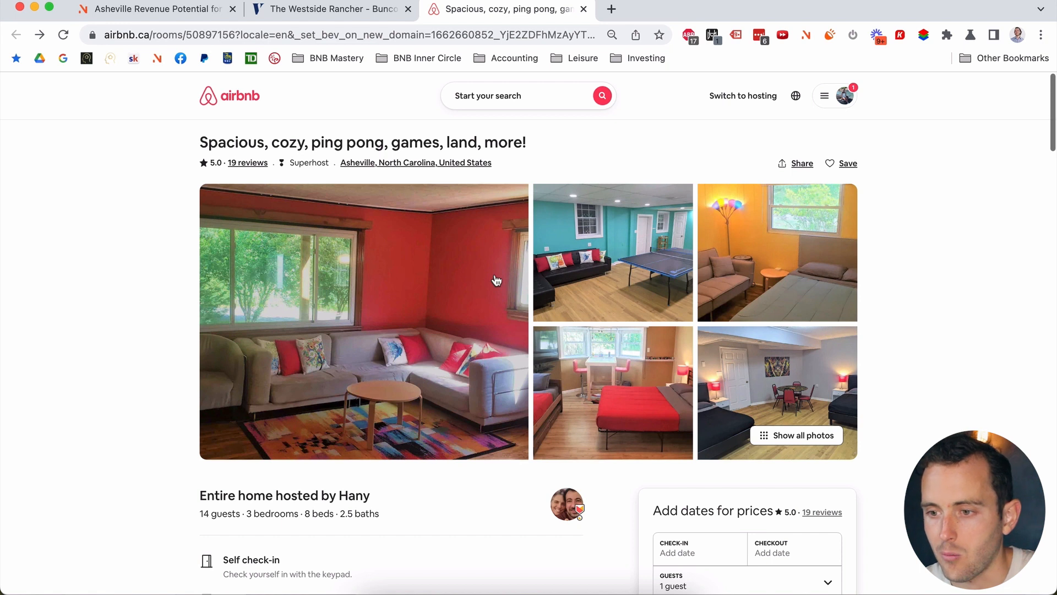
scroll(496, 280, down, 1)
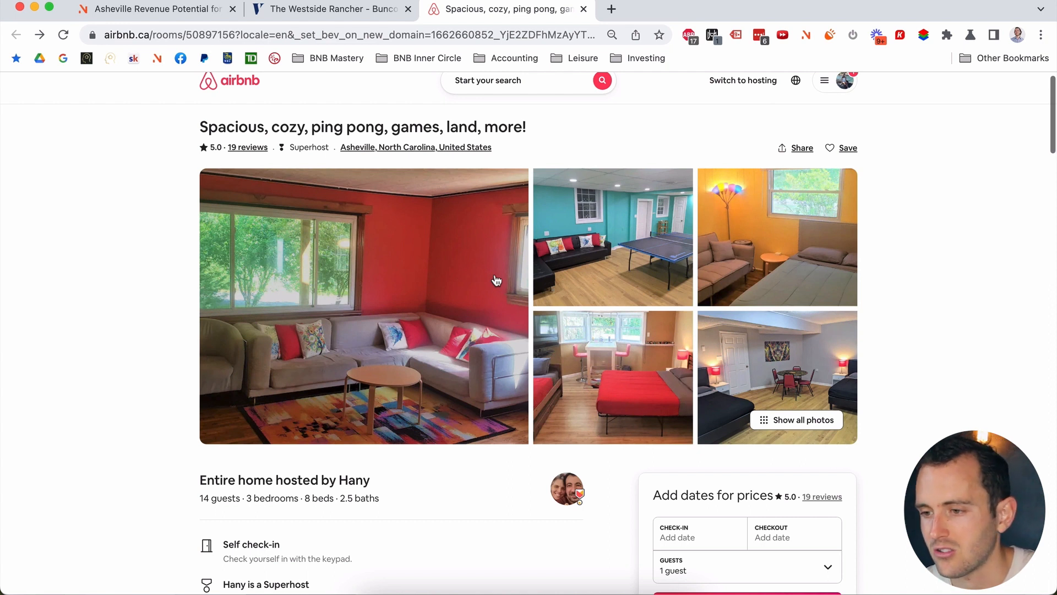
scroll(496, 280, down, 2)
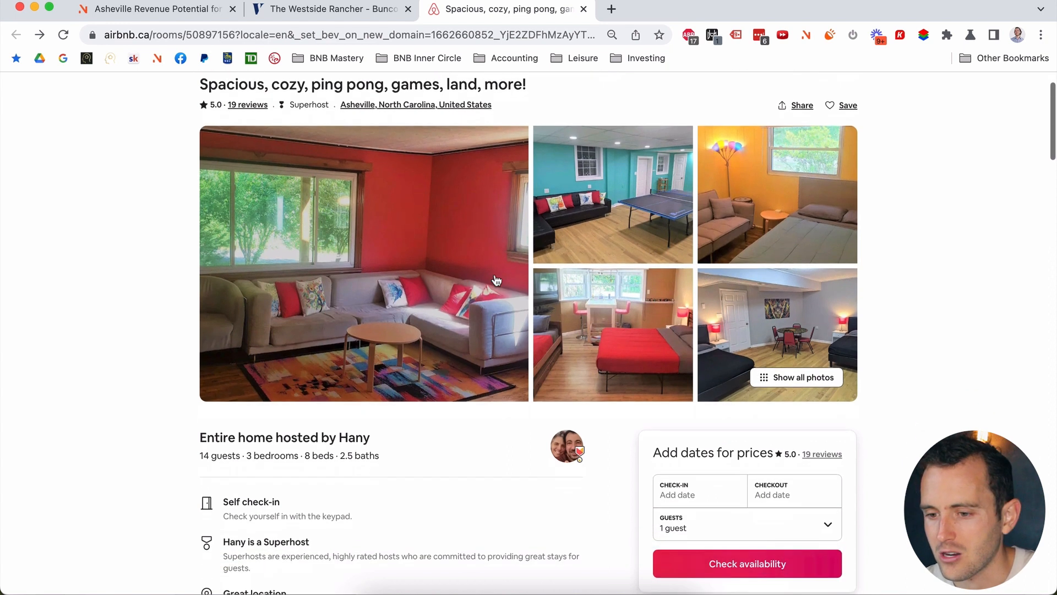
scroll(497, 280, up, 3)
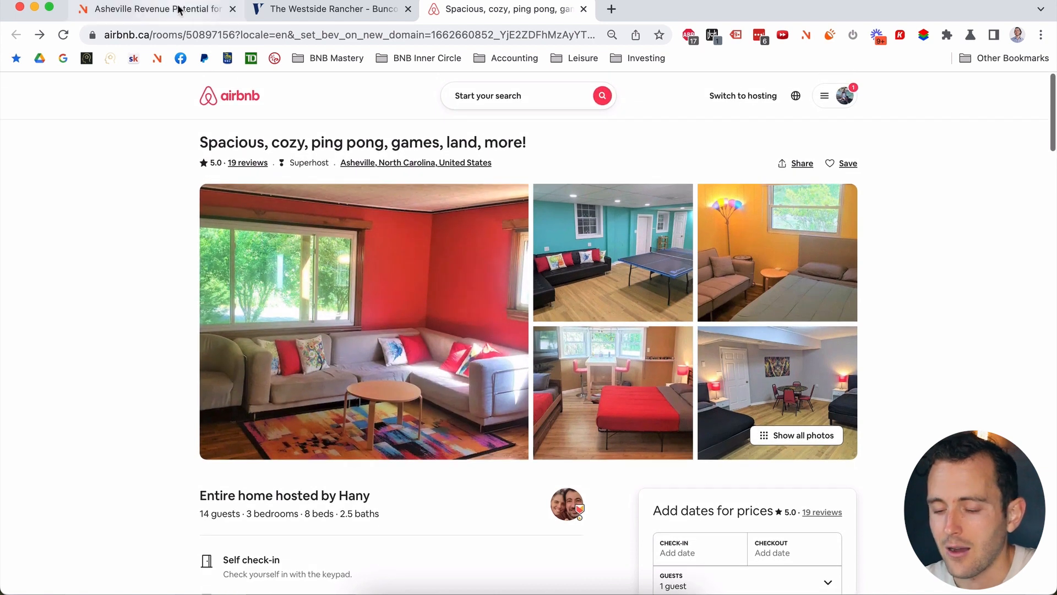
Step: Close the ping pong card and open the Bent Creek/Pisgah retreat listing ($173 rate) in a new tab
click(179, 9)
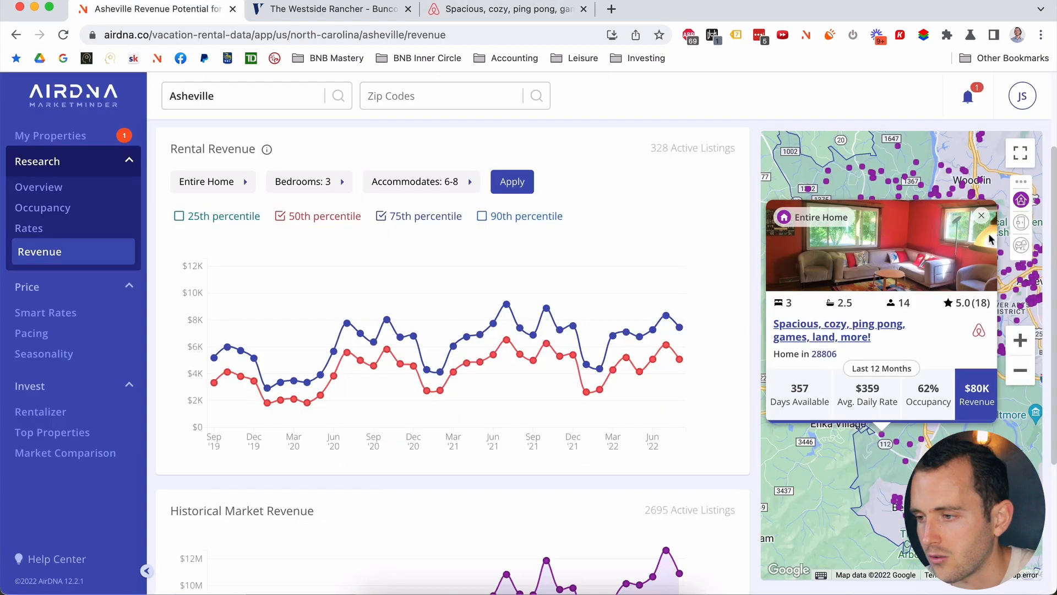
click(983, 216)
click(906, 464)
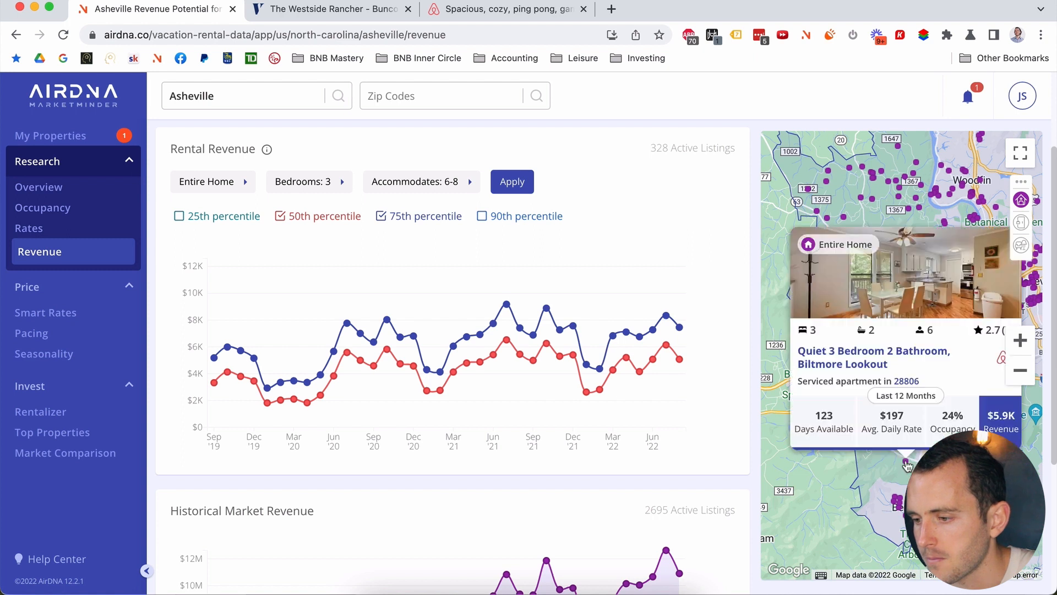
mouse_move(941, 491)
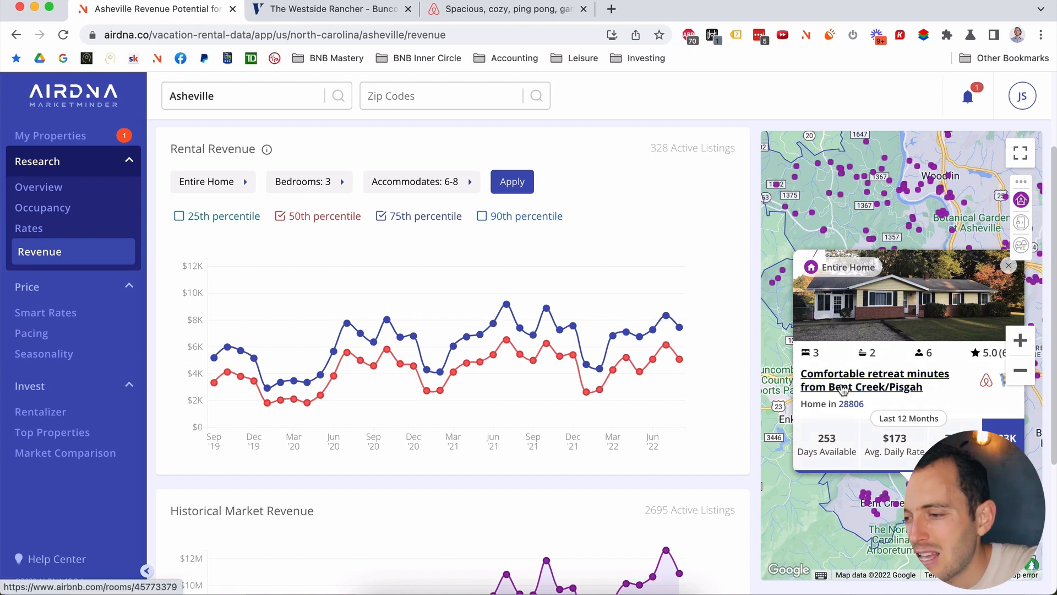
super+click(843, 388)
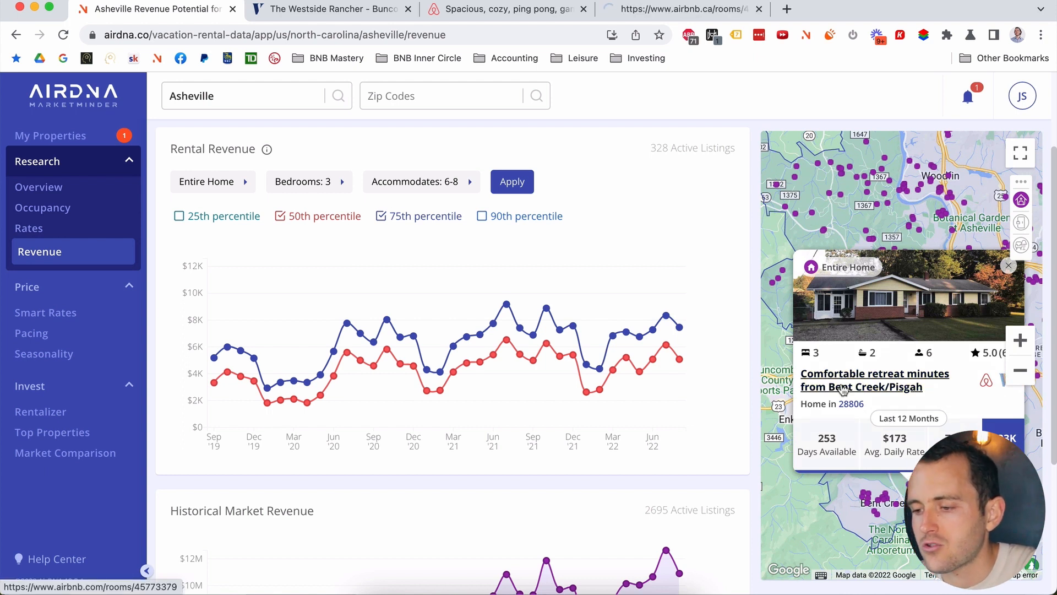
Step: Scroll through the Bent Creek/Pisgah retreat's photo tour (3 bedrooms, 2 baths), then close its tab
click(684, 10)
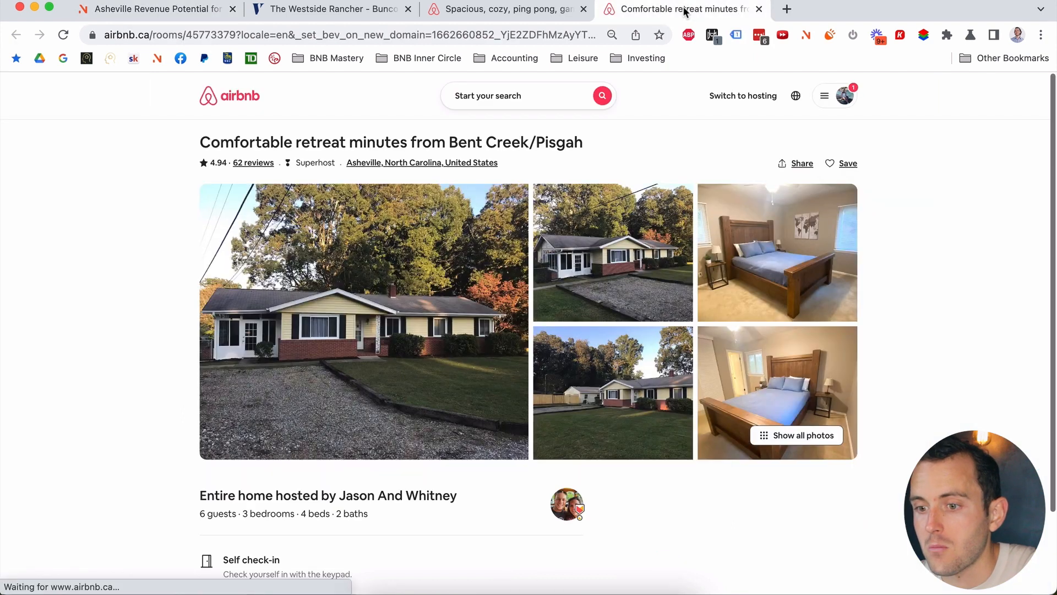
click(456, 280)
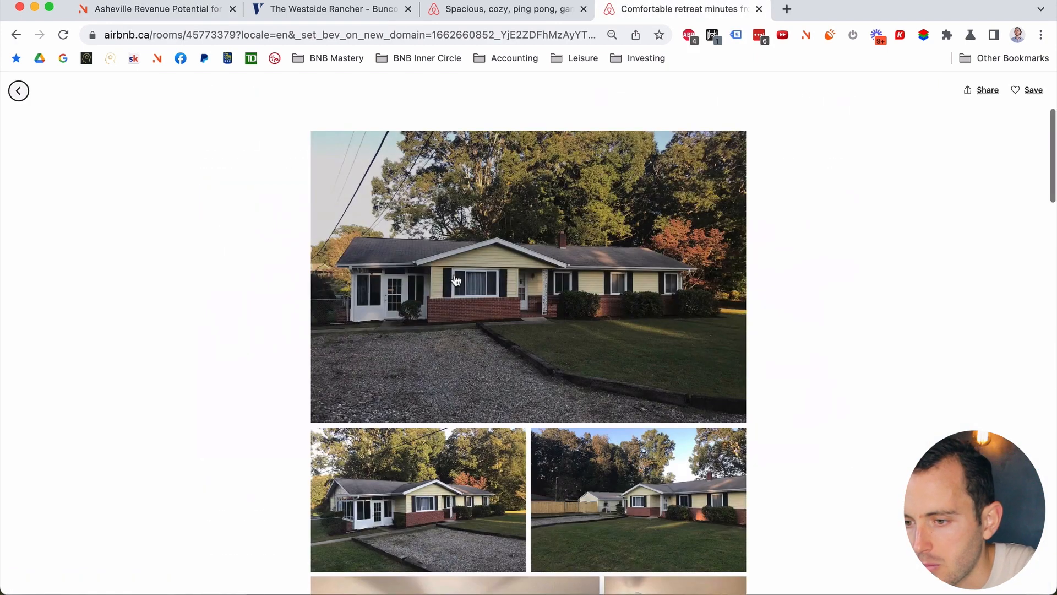
scroll(456, 280, down, 15)
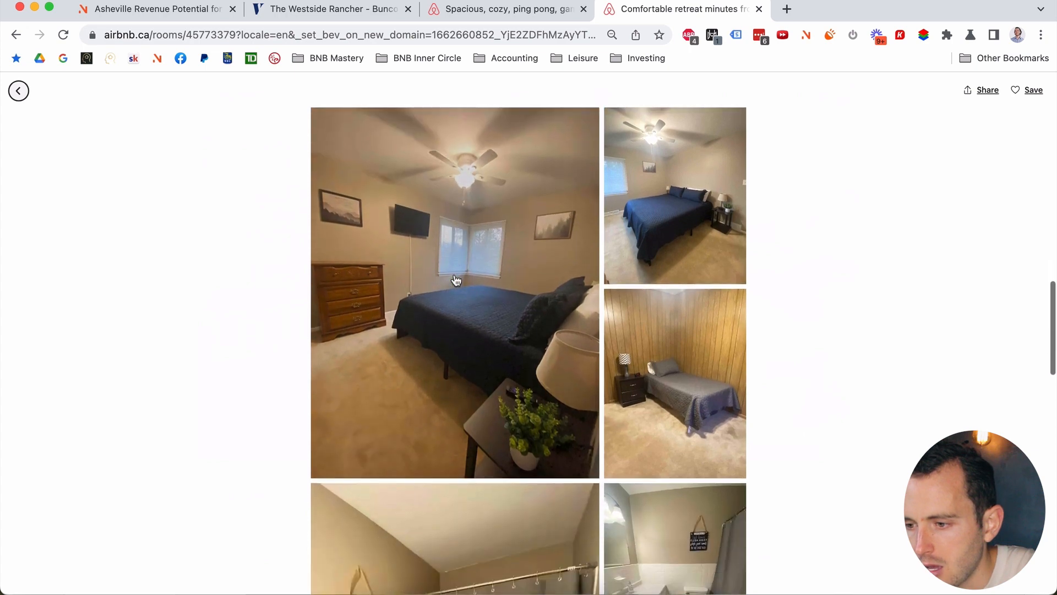
scroll(456, 280, down, 15)
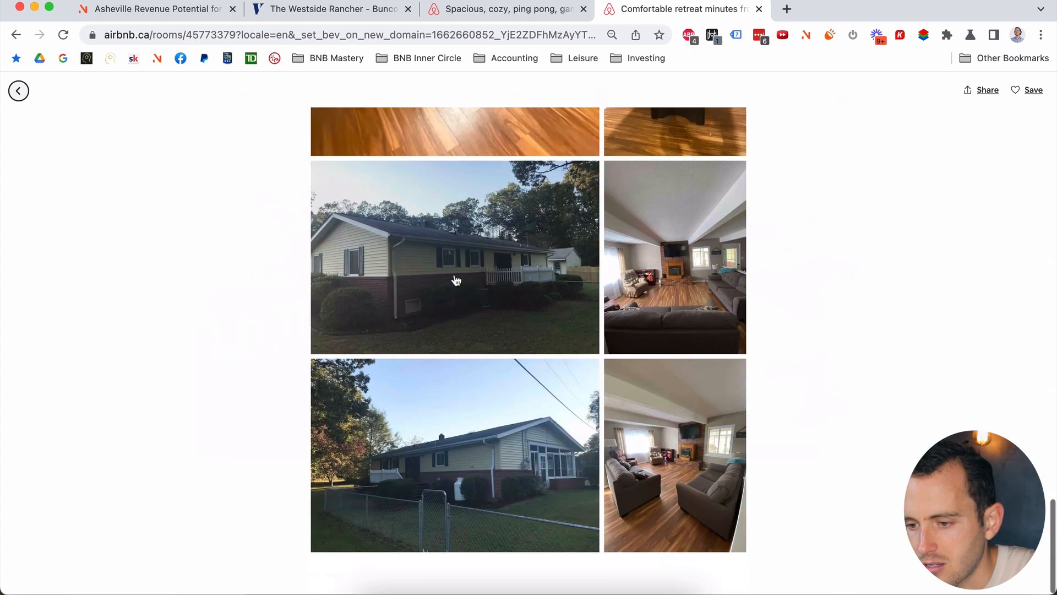
scroll(457, 280, up, 20)
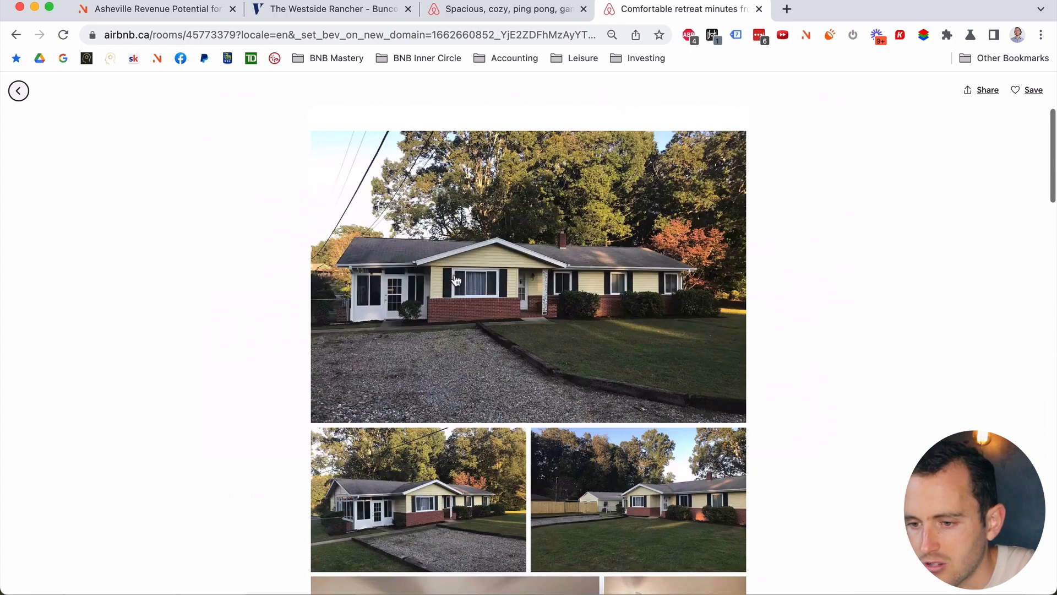
scroll(457, 280, down, 15)
scroll(456, 280, up, 15)
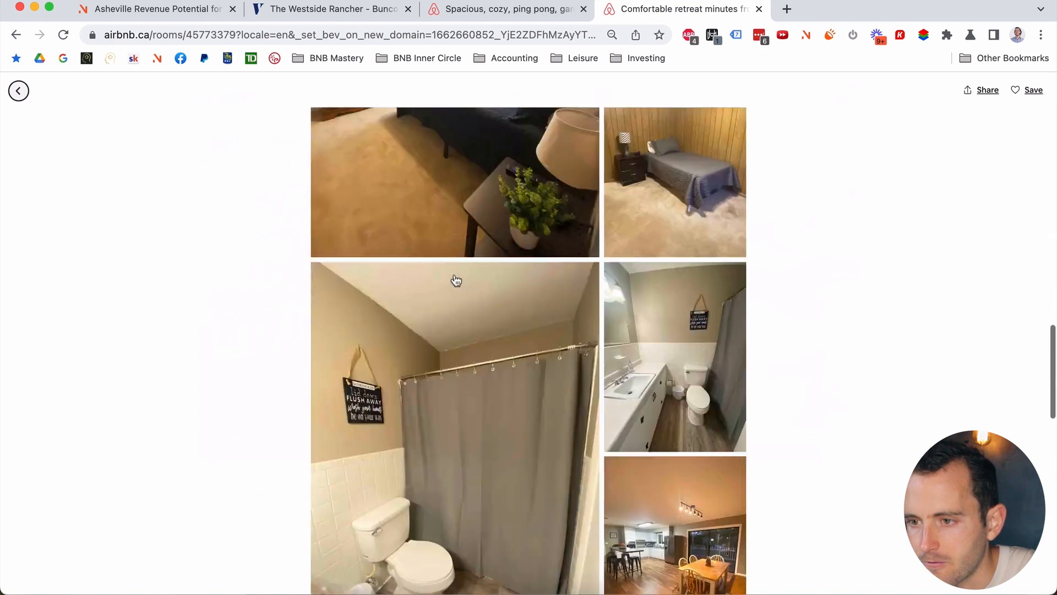
click(759, 8)
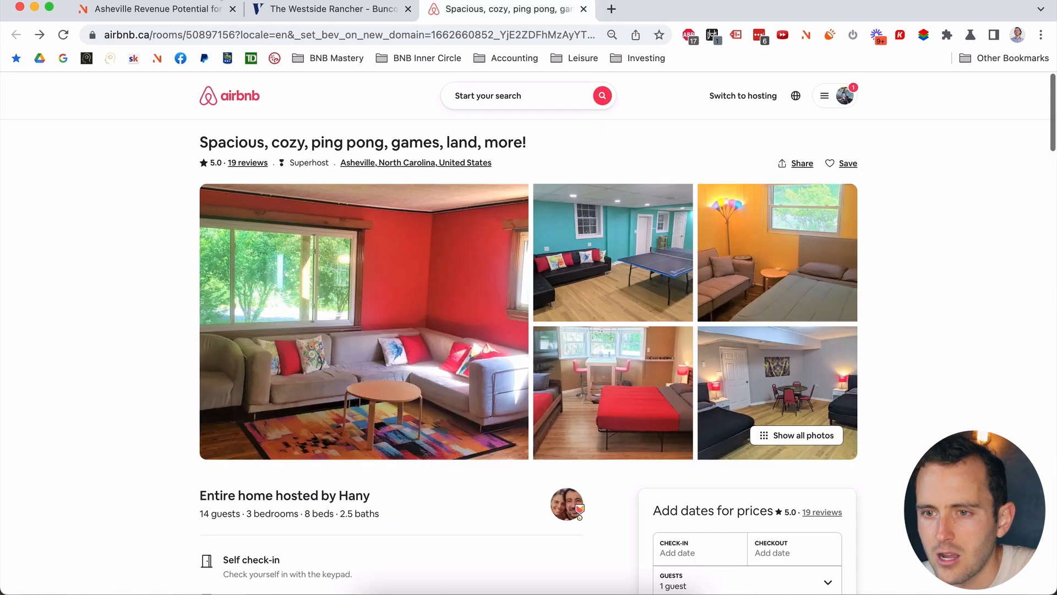
Step: Close the retreat card and open the Modern Sanctuary listing (3 bedrooms, $268 rate) in a new tab
click(188, 6)
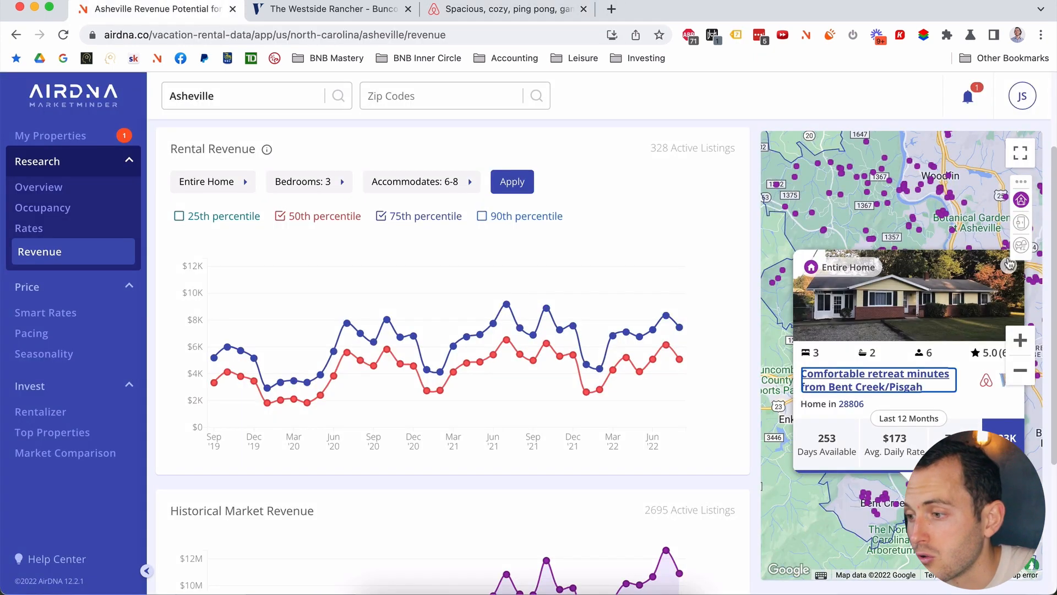
click(1013, 272)
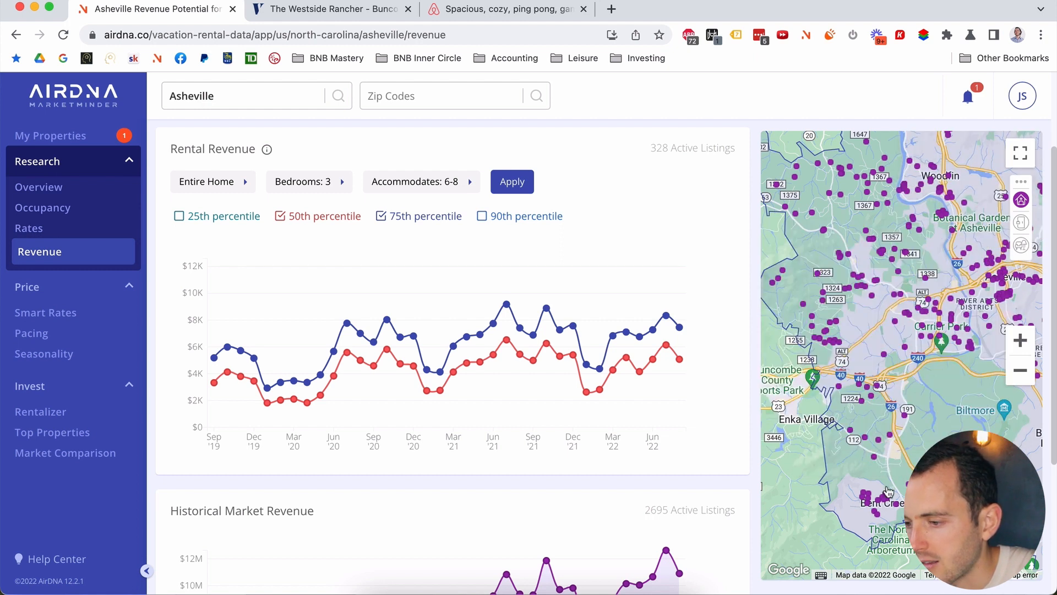
mouse_move(887, 494)
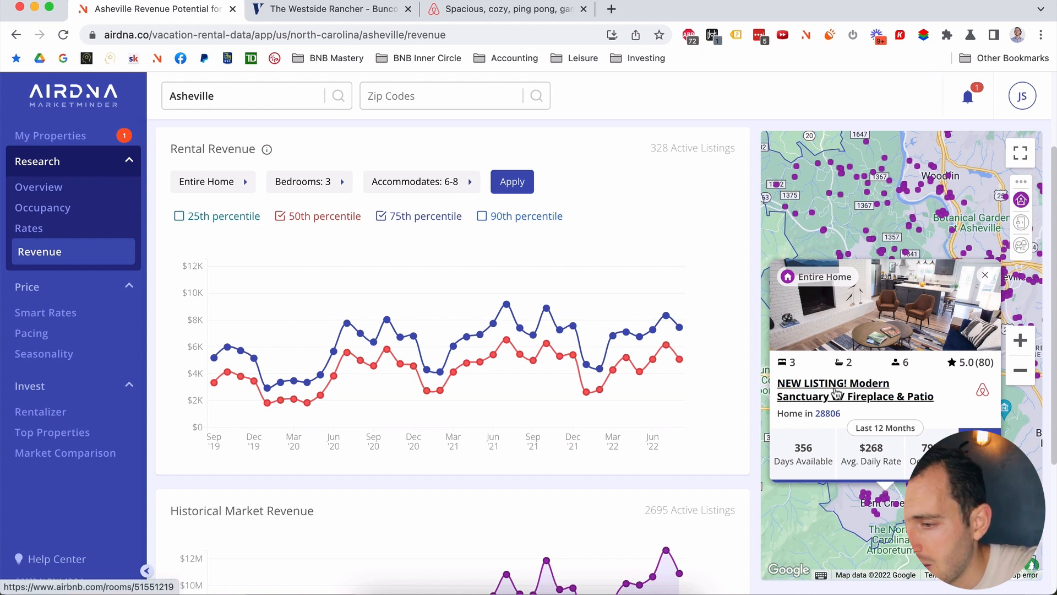
super+click(836, 392)
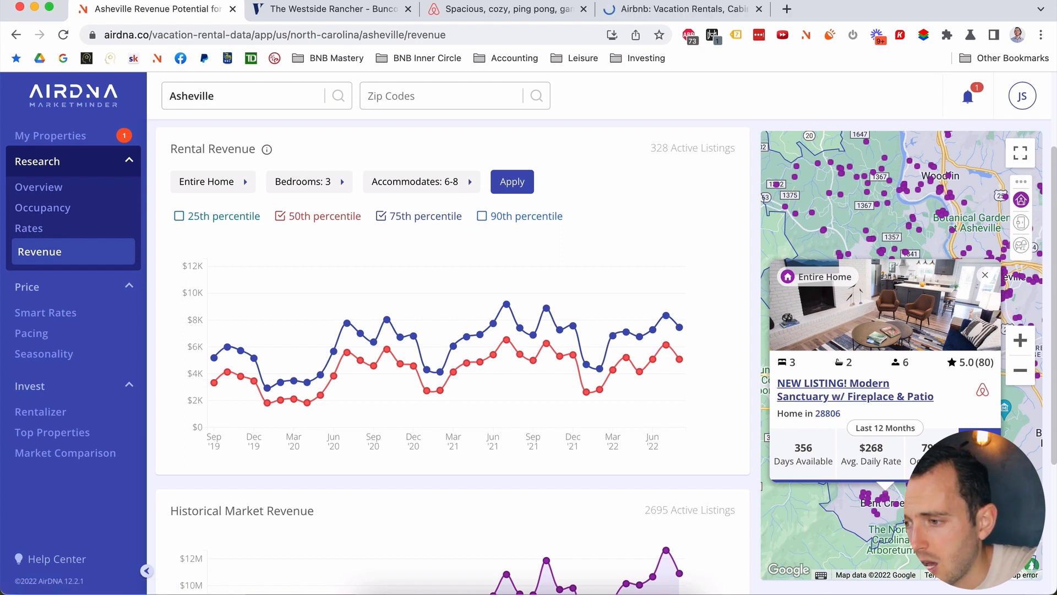
click(641, 15)
Step: Scroll the Modern Sanctuary photo tour down to the additional photos, then return to AirDNA
click(347, 317)
scroll(346, 318, down, 5)
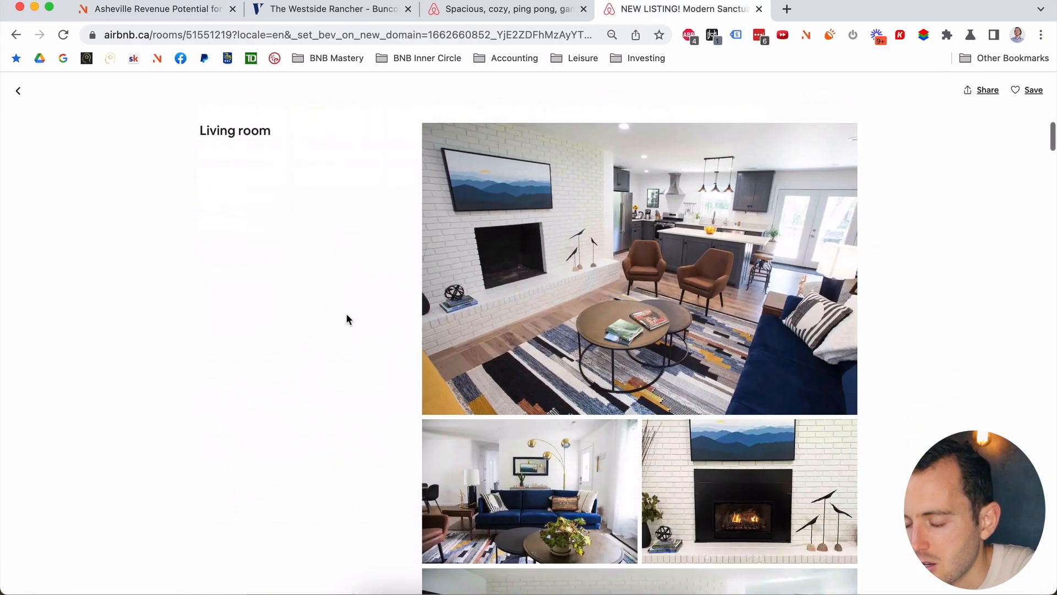
scroll(346, 318, down, 12)
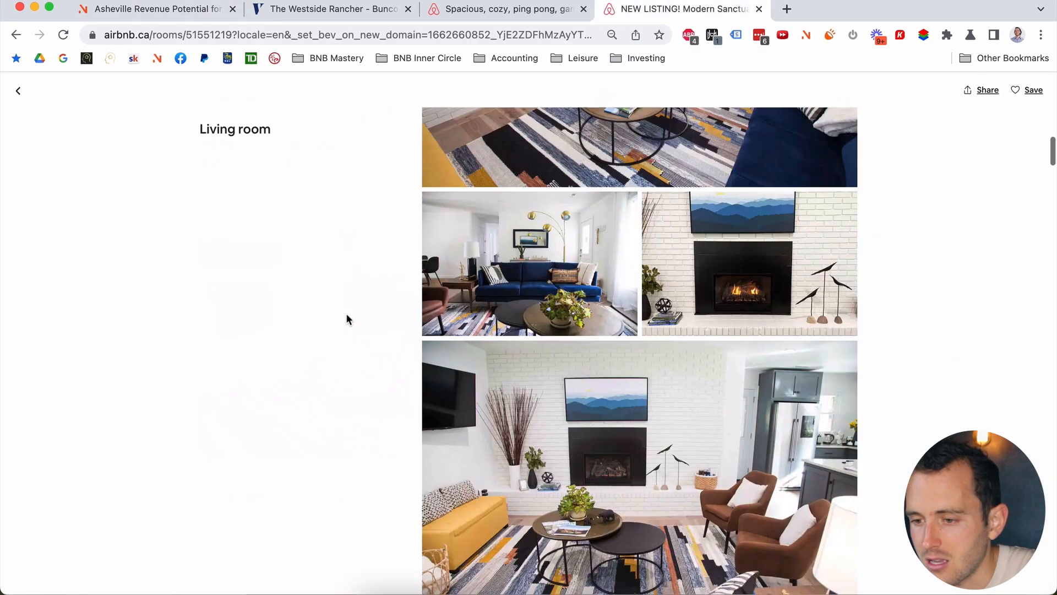
scroll(346, 315, down, 15)
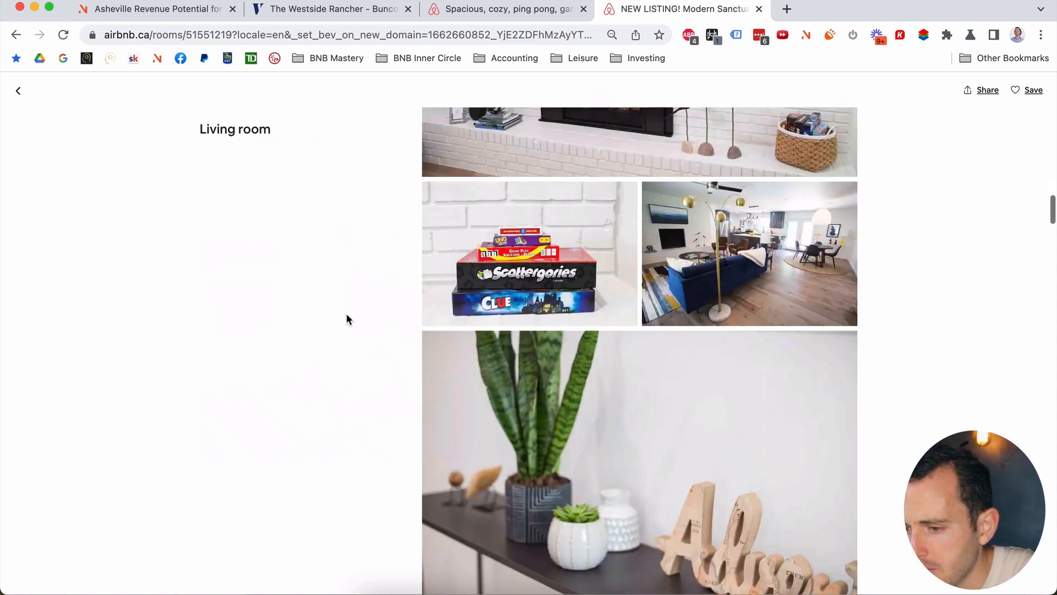
scroll(346, 316, down, 18)
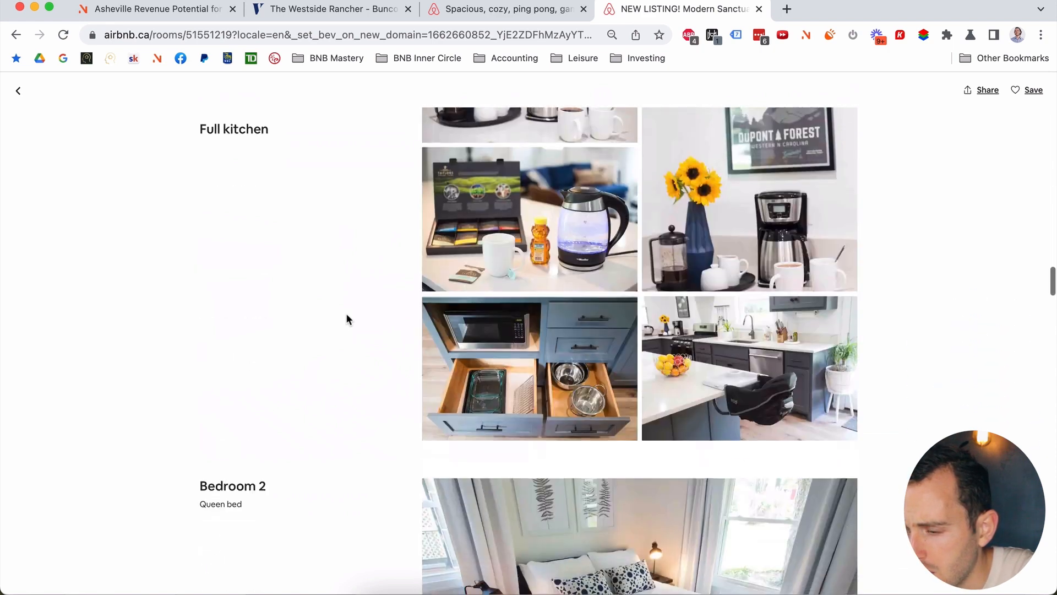
scroll(347, 319, down, 18)
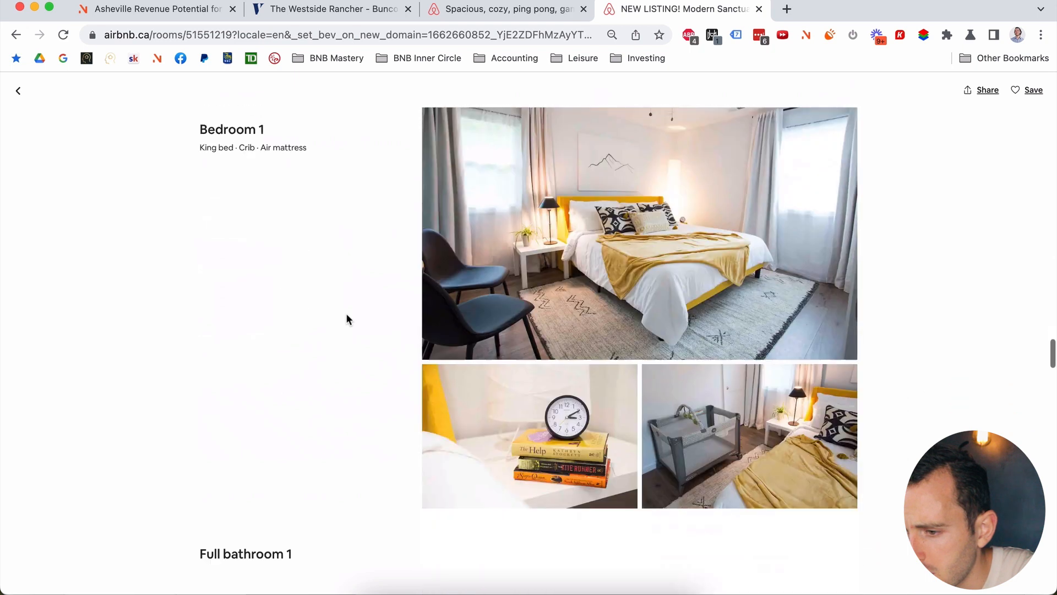
scroll(345, 317, down, 18)
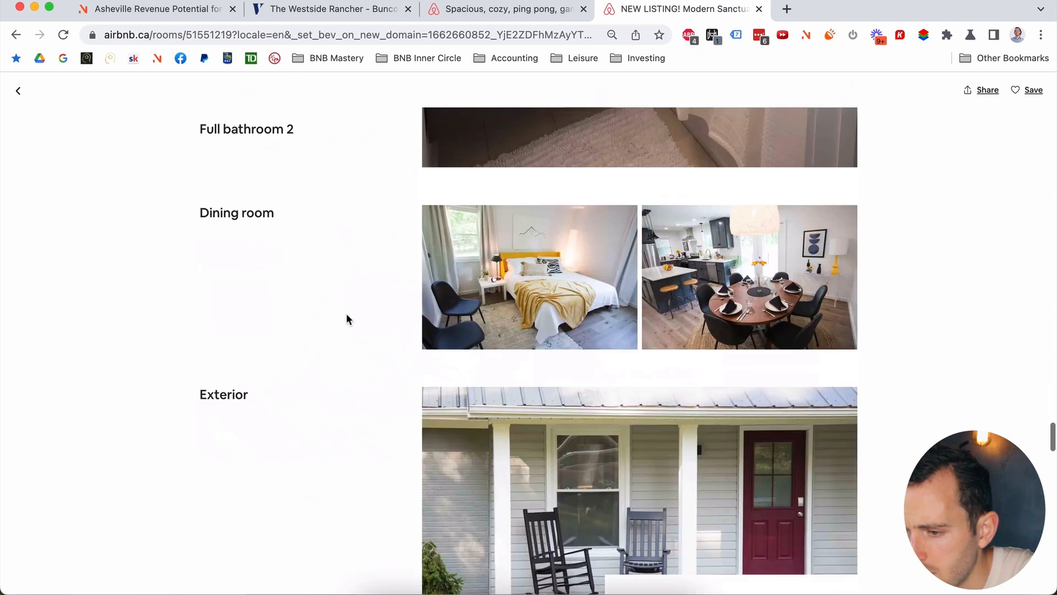
scroll(345, 315, down, 10)
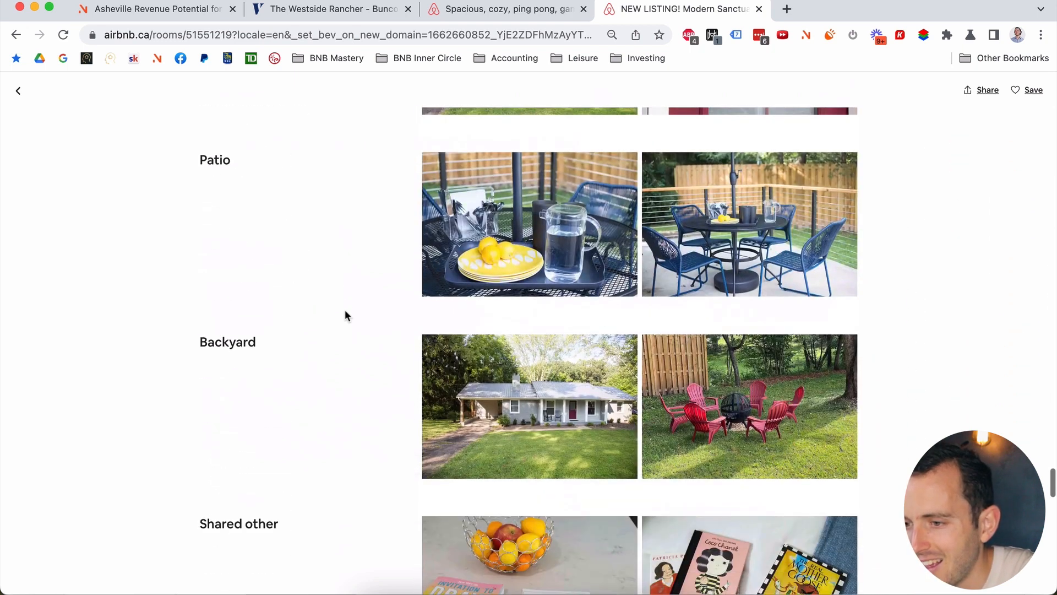
scroll(345, 315, down, 15)
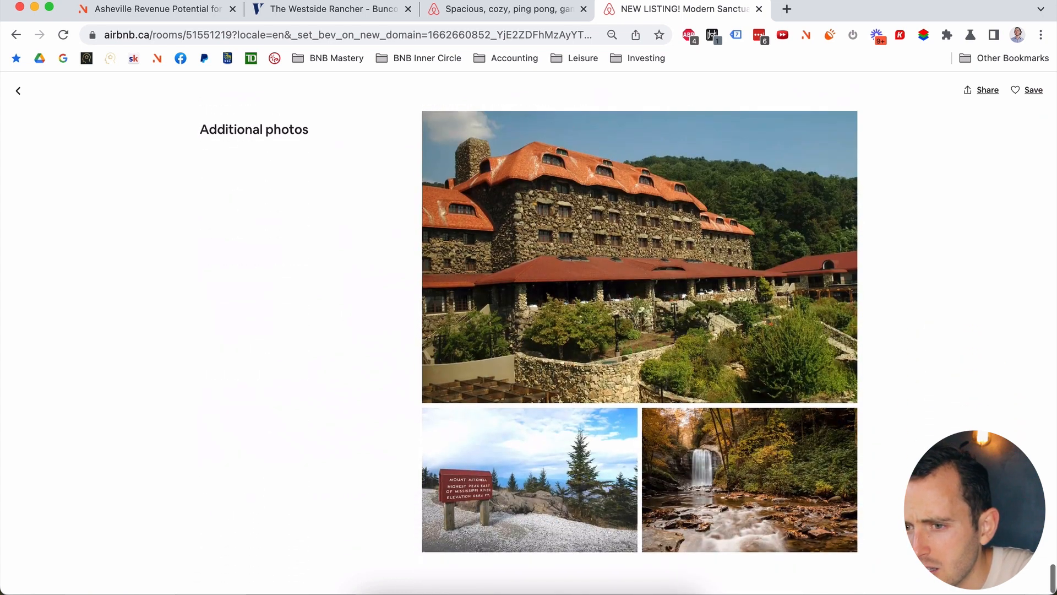
click(171, 11)
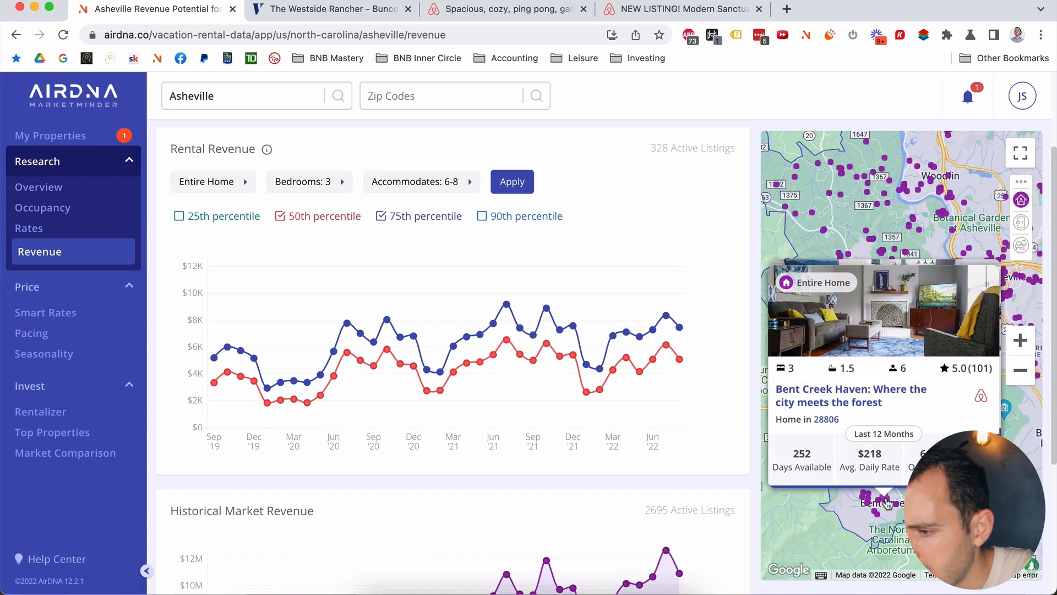
Step: Open the Bent Creek Beauty pool listing from the map and scroll through its photo tour
click(890, 503)
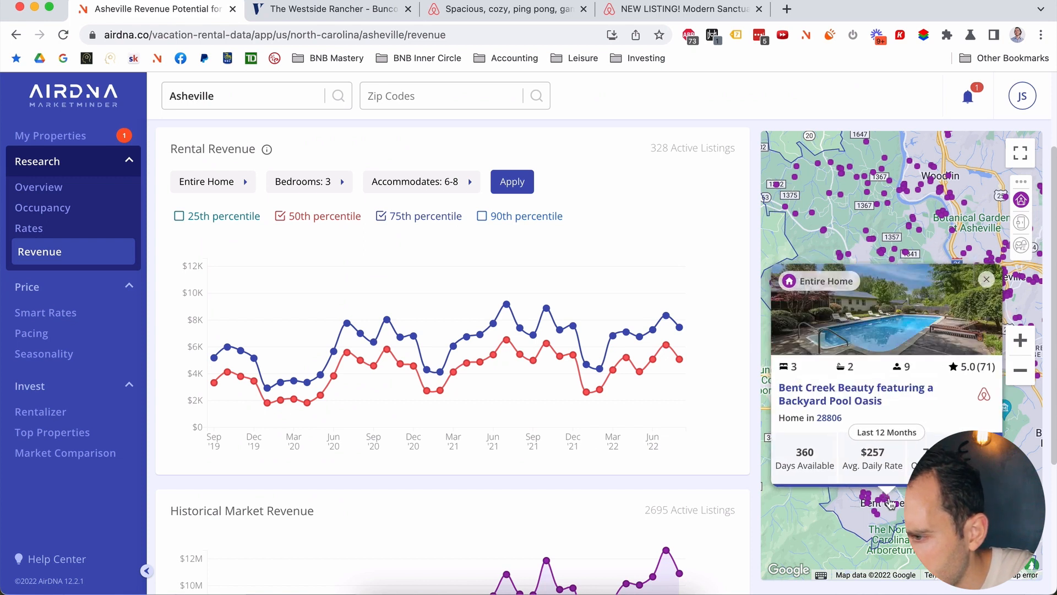
super+click(858, 403)
click(832, 9)
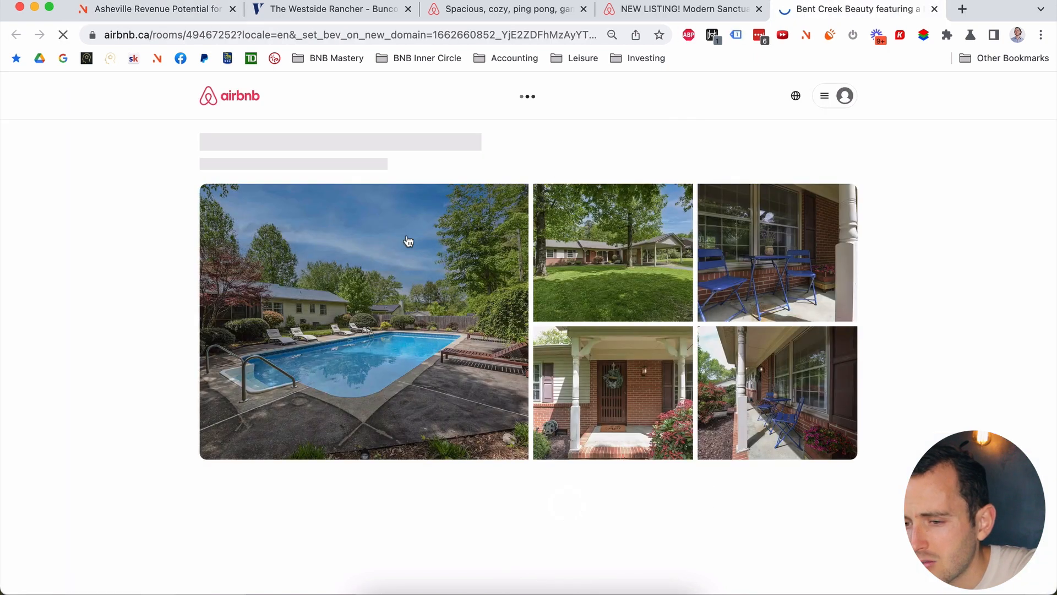
click(380, 265)
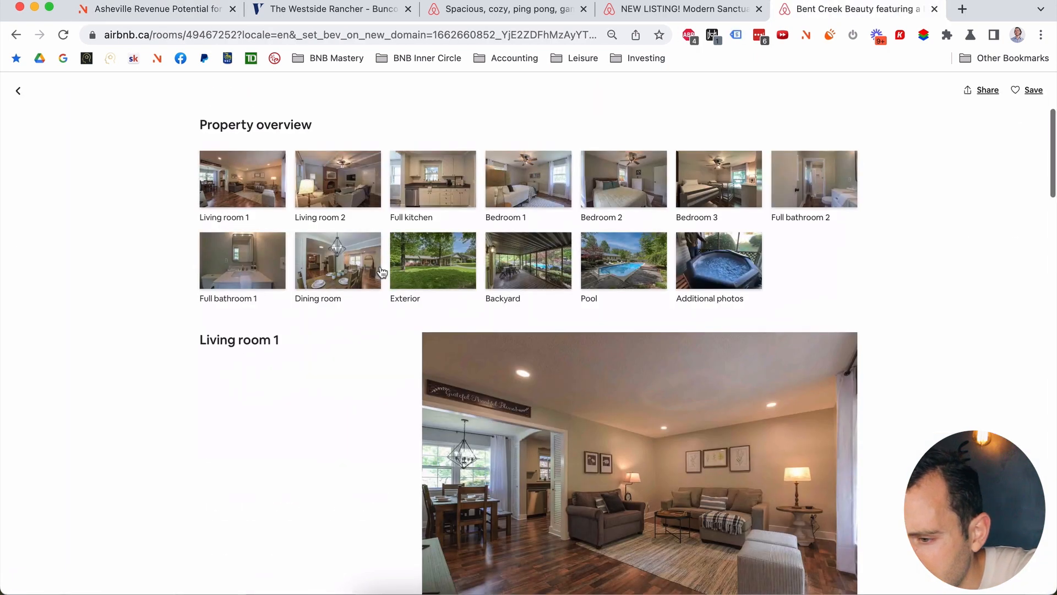
scroll(380, 269, down, 20)
scroll(380, 267, down, 20)
scroll(376, 270, down, 20)
scroll(377, 270, down, 20)
scroll(376, 270, down, 15)
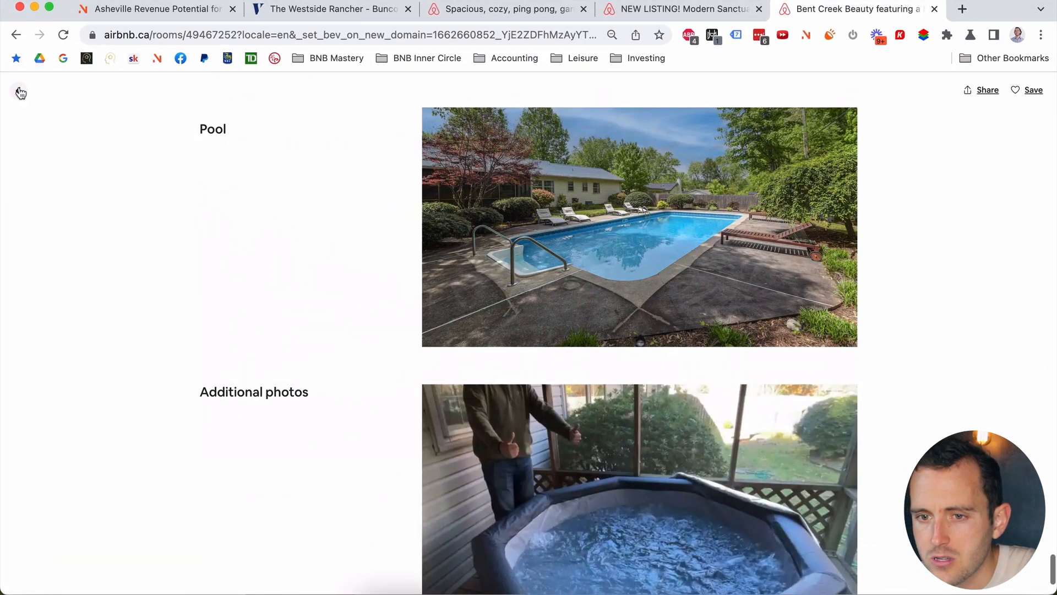
click(21, 92)
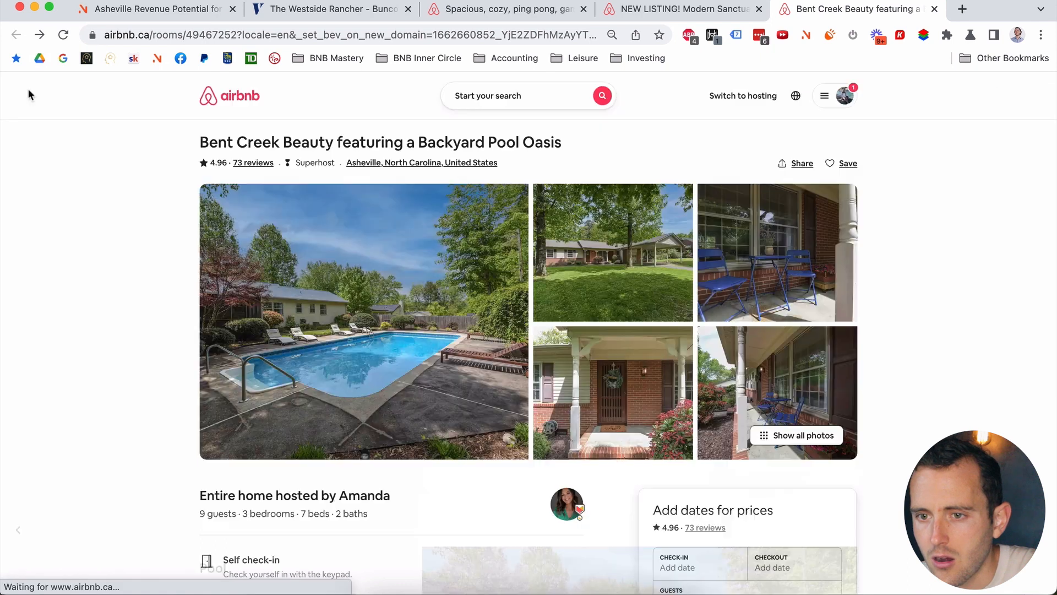
Step: Return to AirDNA and bring the Excel occupancy export forward
click(137, 8)
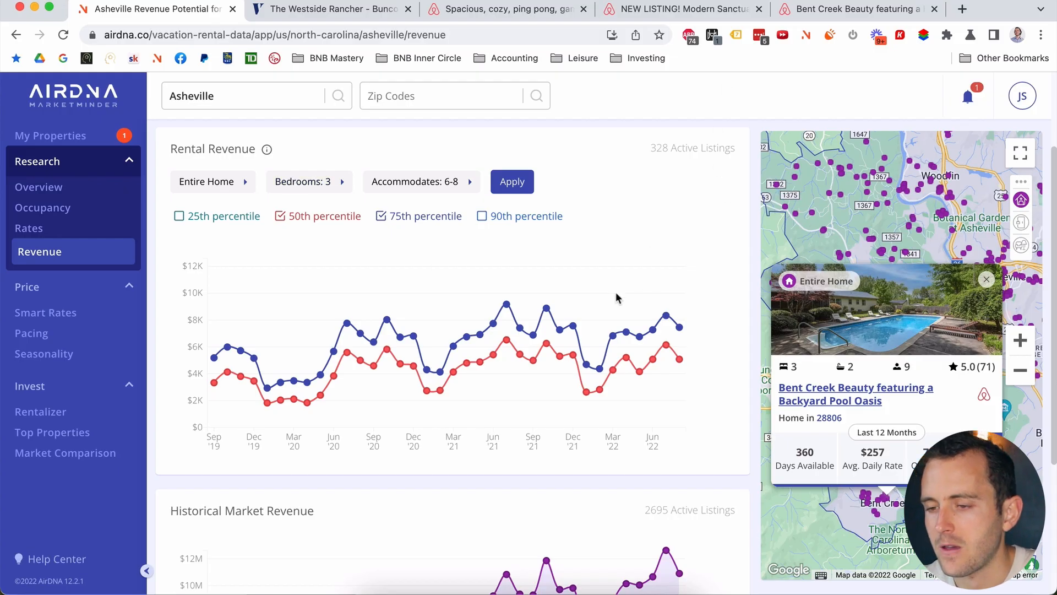
key(ctrl+Up)
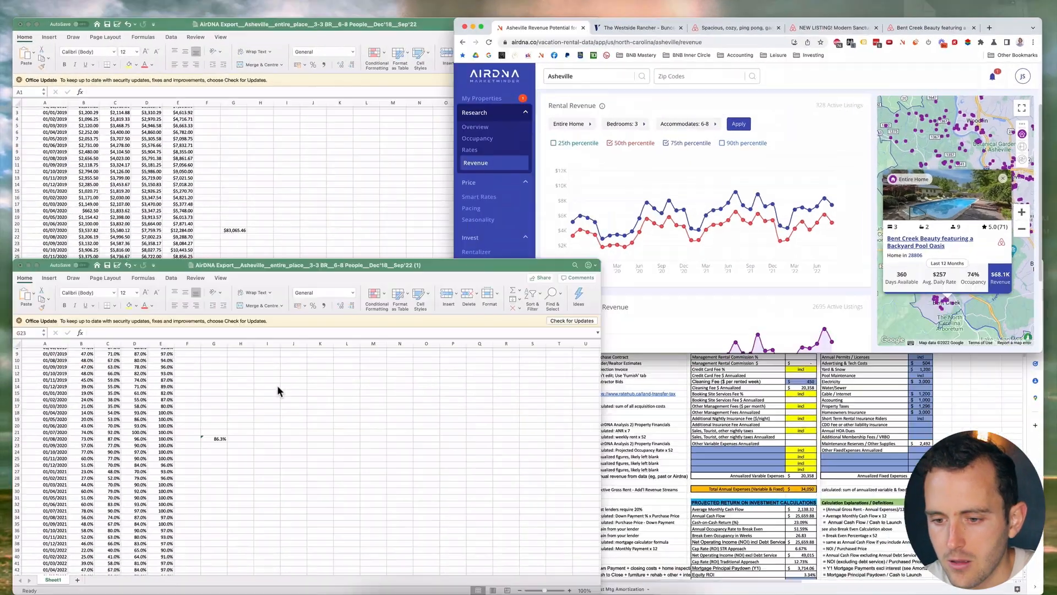
click(276, 385)
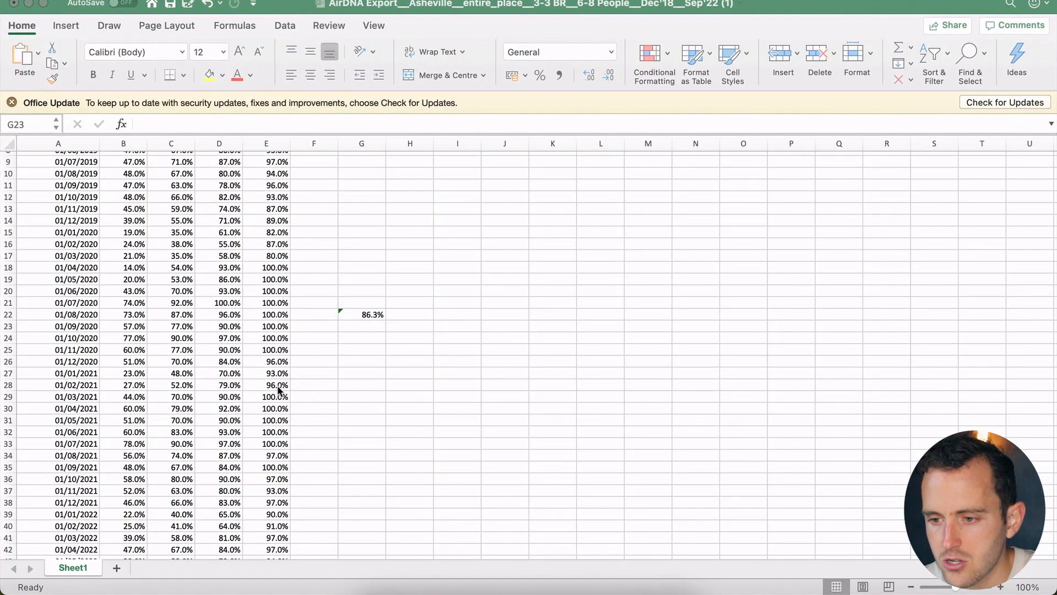
Step: In the revenue export, enter =SUM(C27:C38) in H21, totalling $58,610.72
key(ctrl+Up)
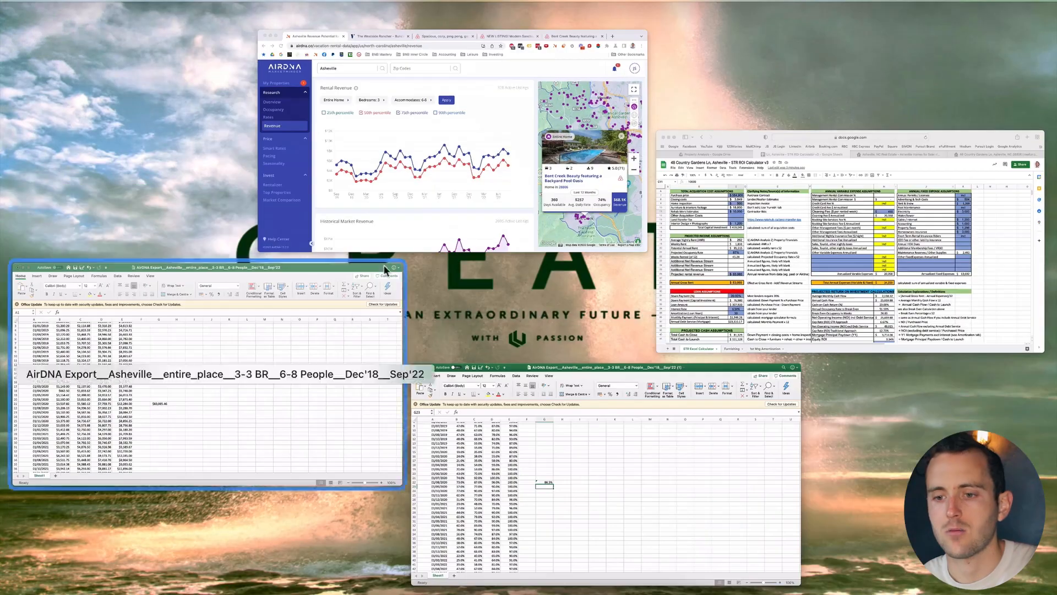
click(260, 302)
click(453, 377)
text(=)
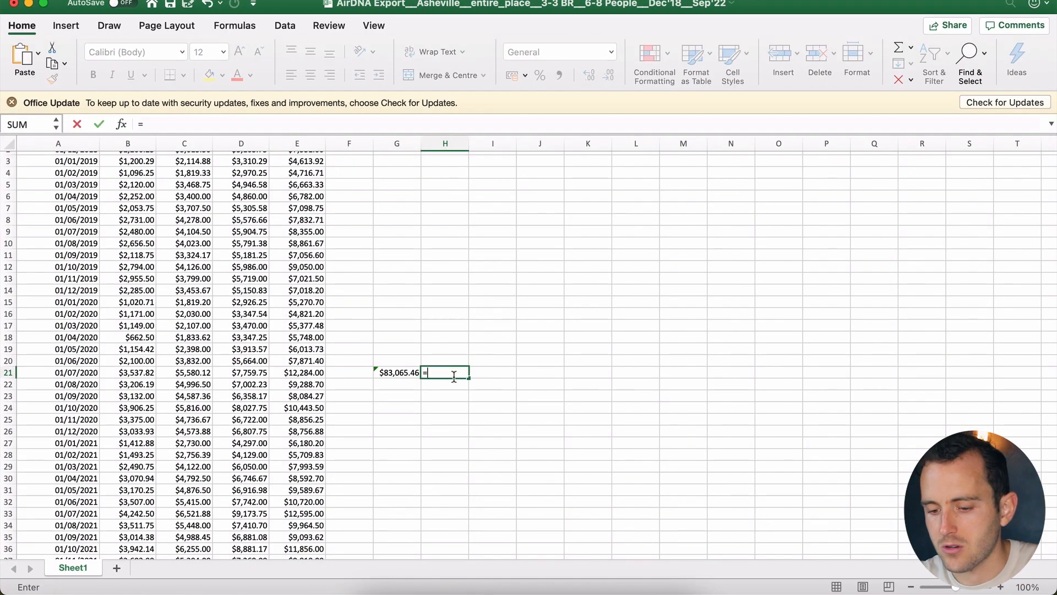
text(sum)
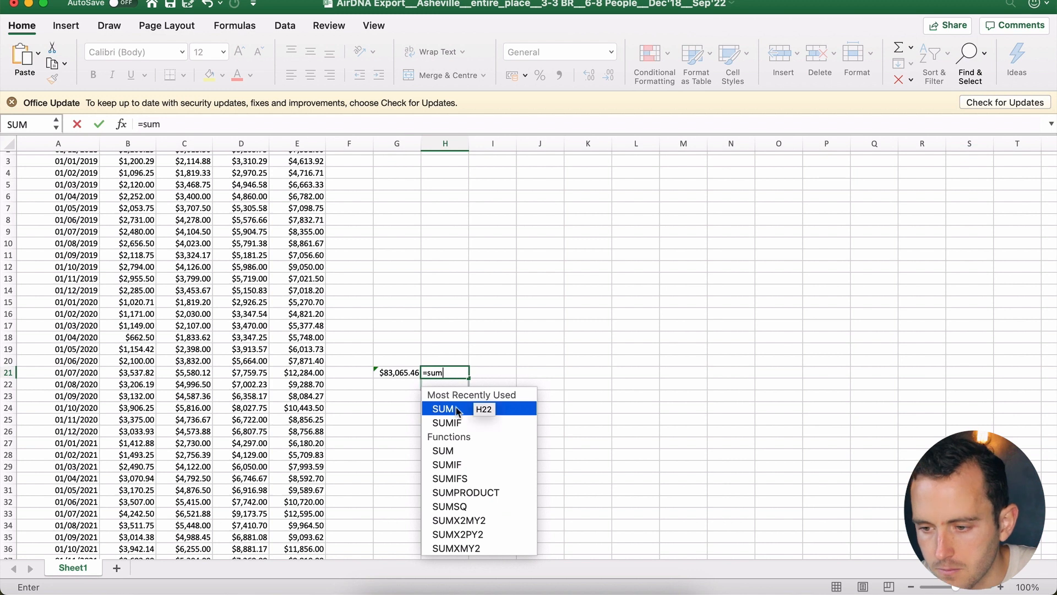
double_click(456, 410)
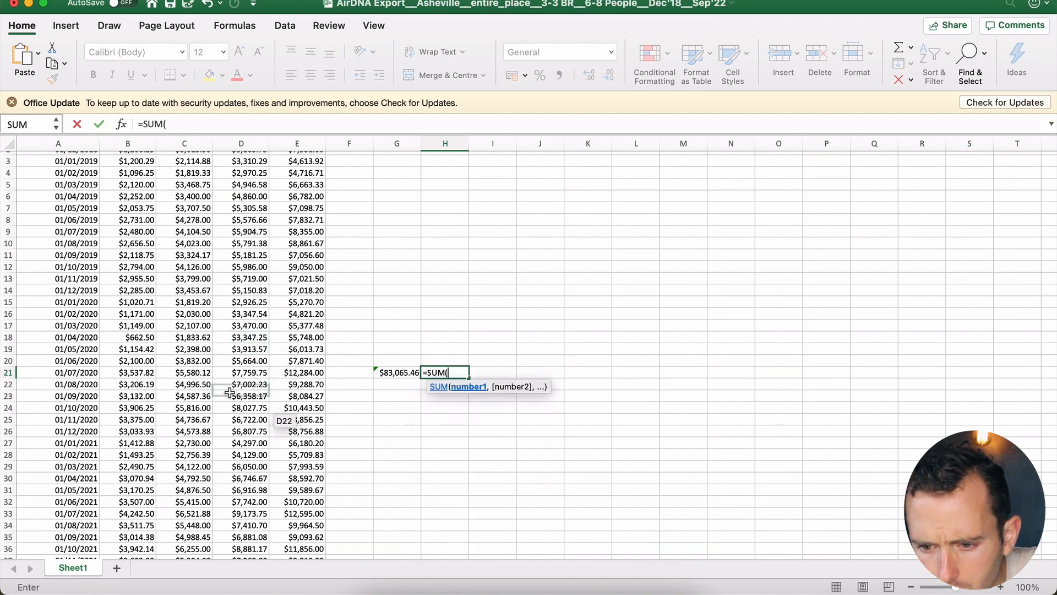
scroll(229, 380, down, 2)
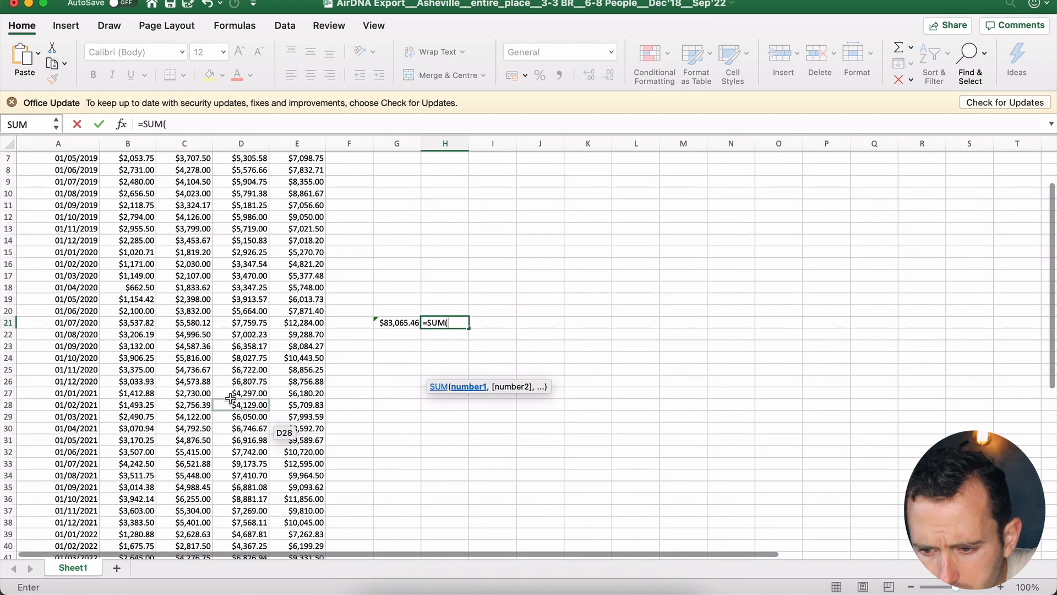
drag(204, 395, 197, 517)
key(Return)
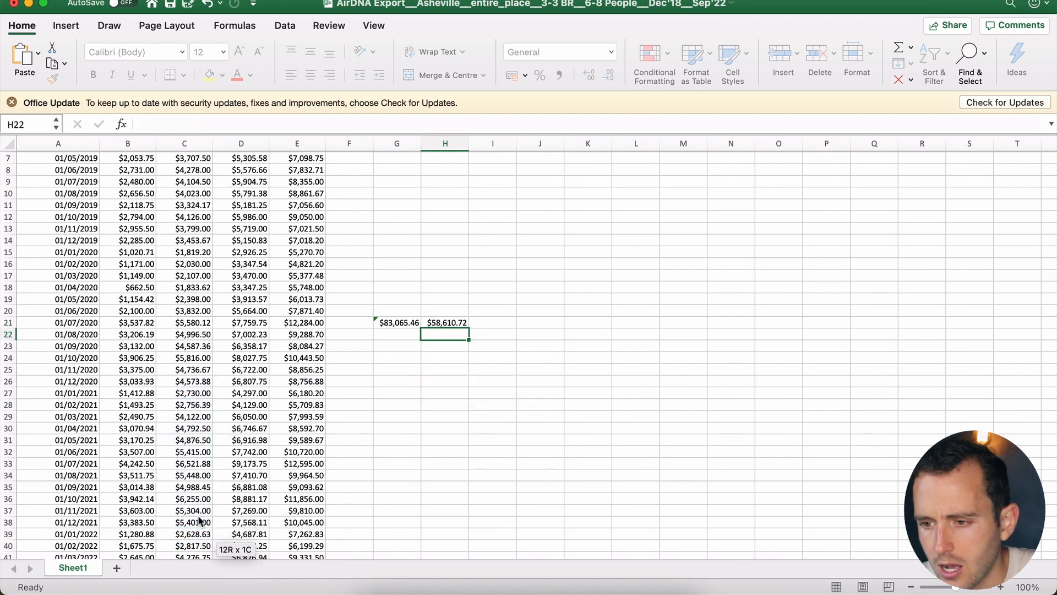
Step: Set the calculator's Projected rental revenue in C26 to $58,000
key(ctrl+Up)
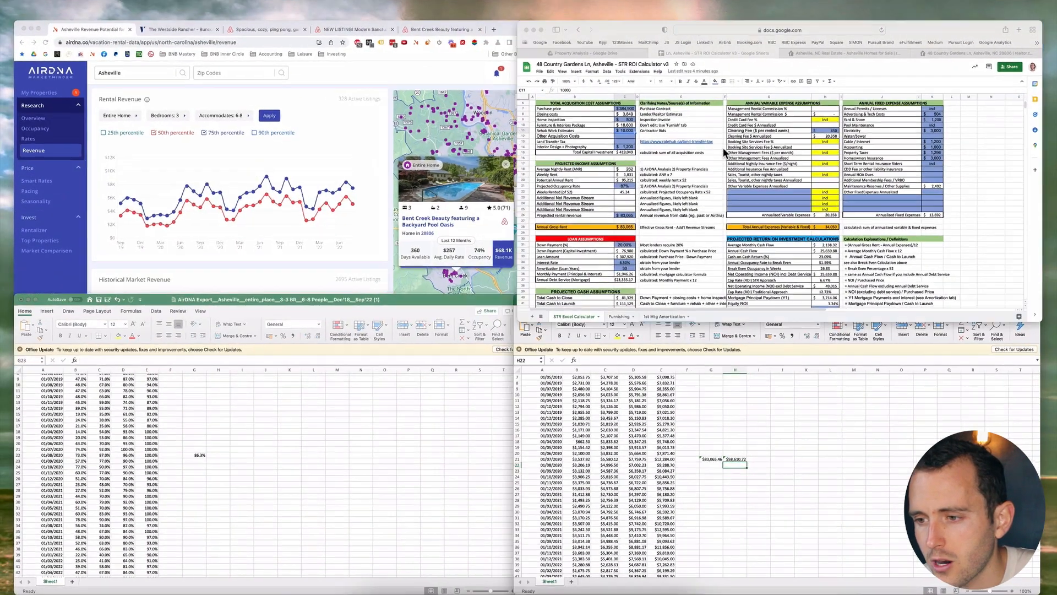
click(723, 147)
click(219, 385)
text(58)
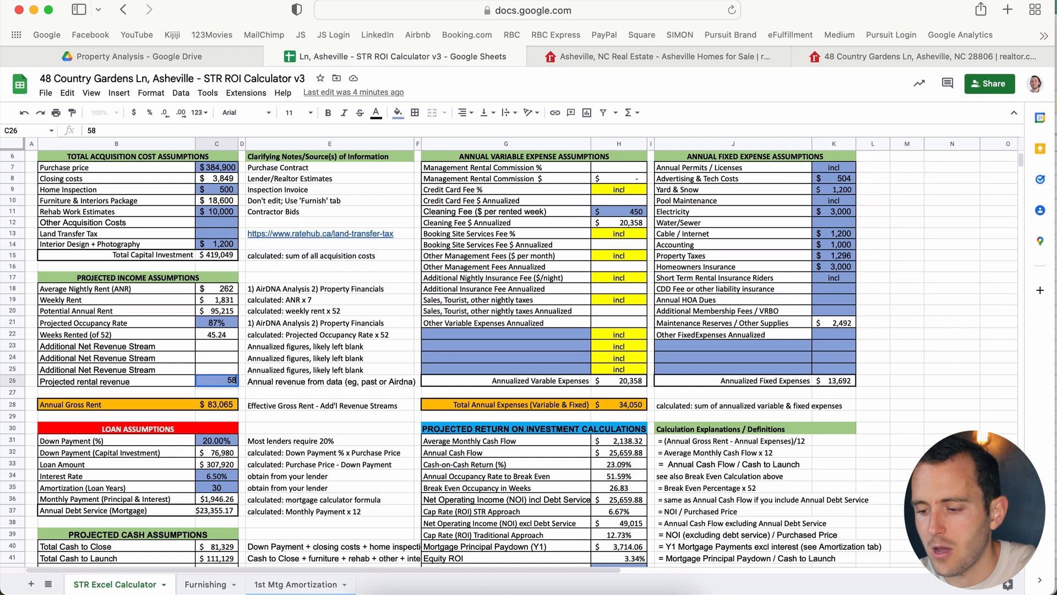
text(,000)
key(Return)
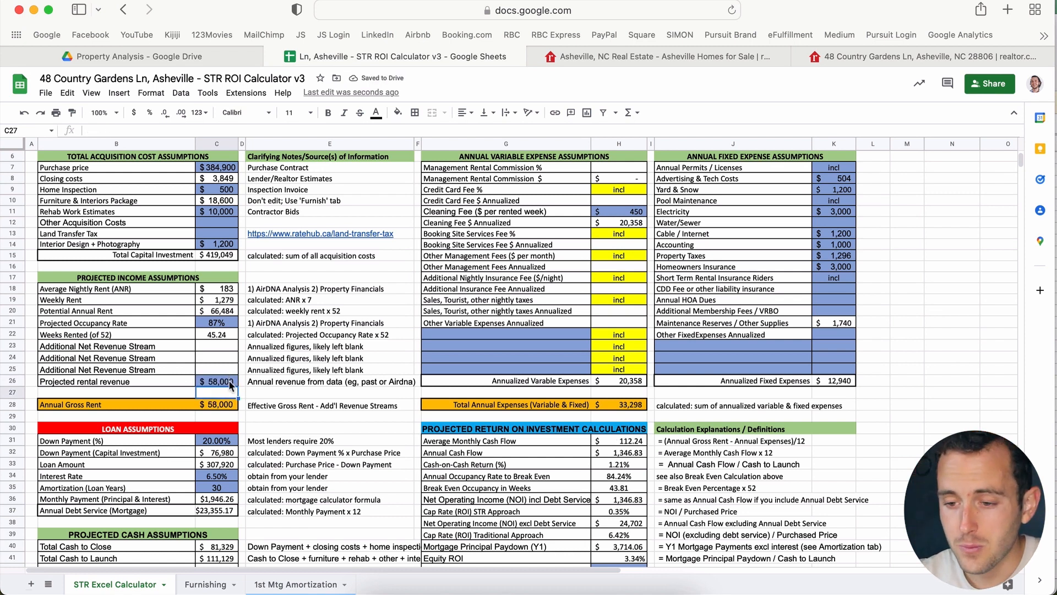
Step: Revisit the AirDNA browser and the Excel revenue export
key(ctrl+Up)
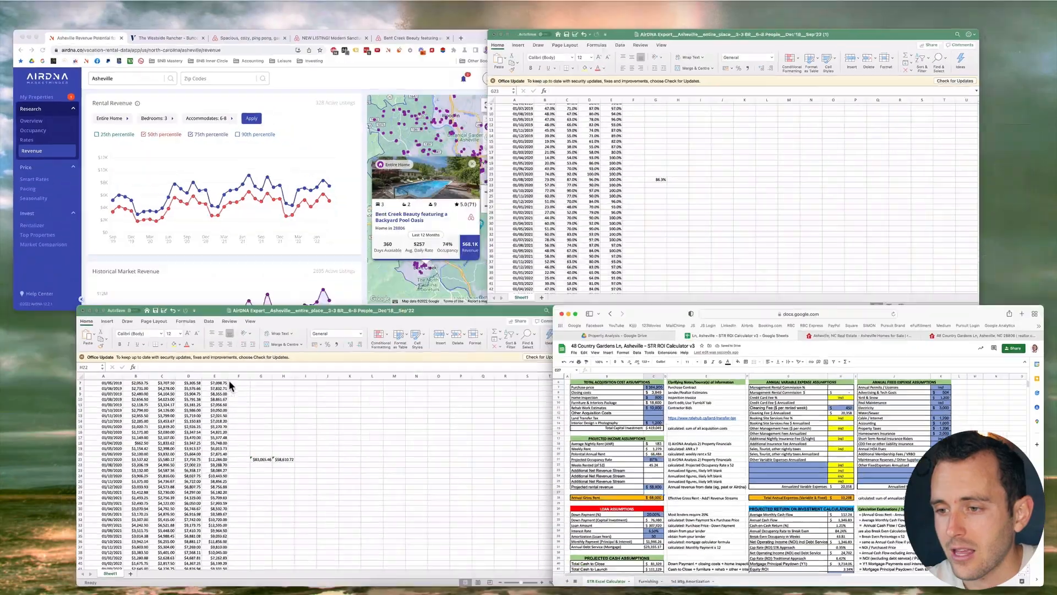
click(355, 249)
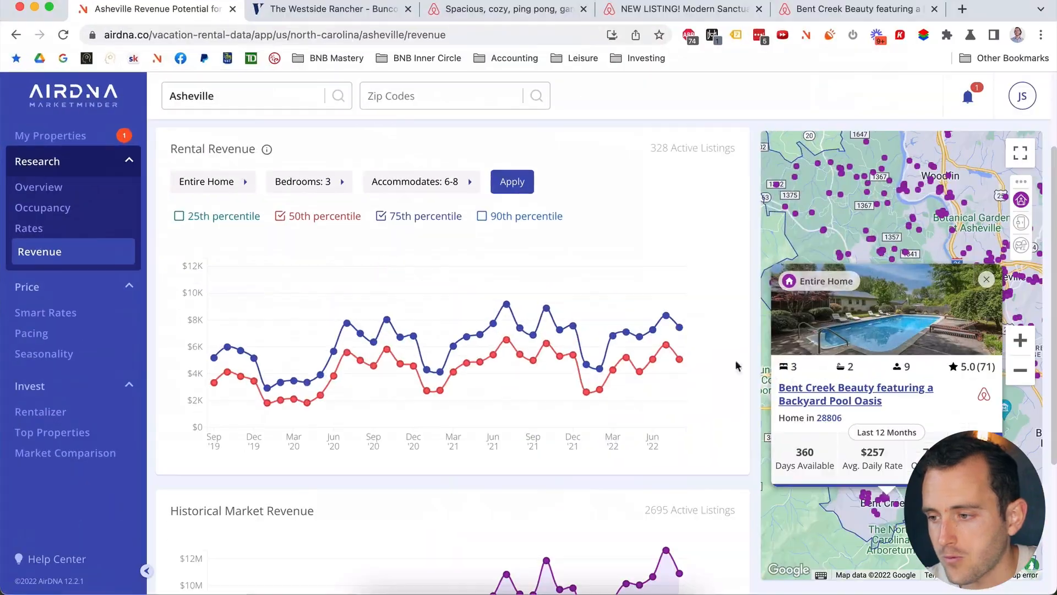
key(ctrl+Up)
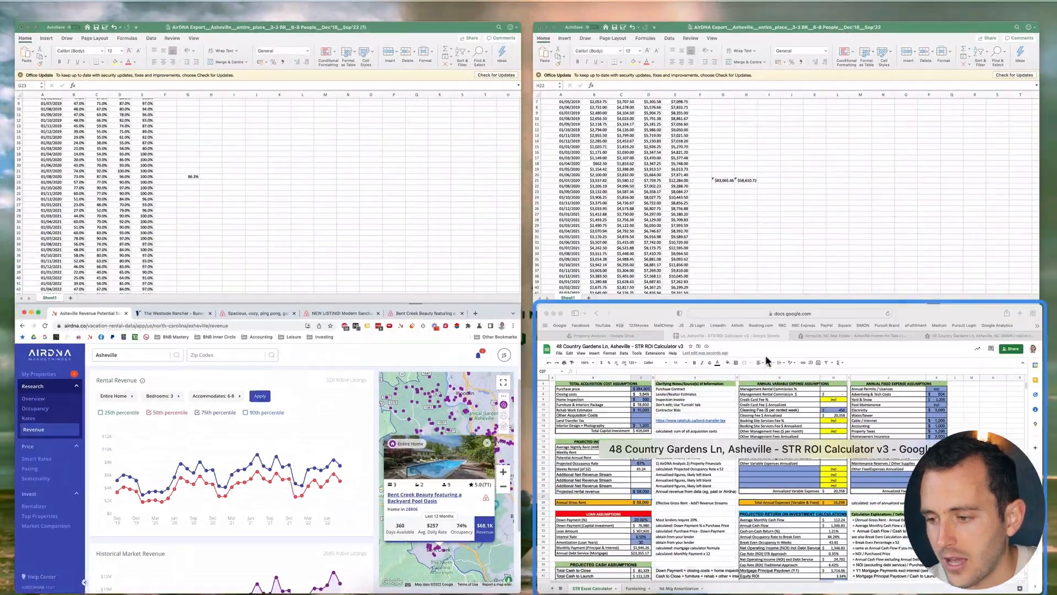
click(640, 212)
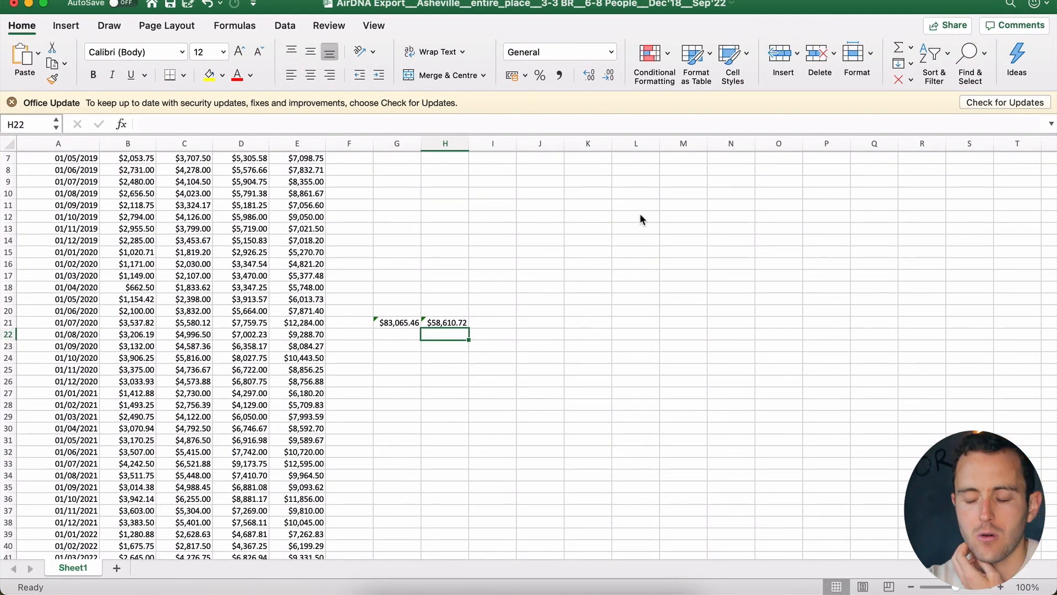
scroll(477, 299, up, 1)
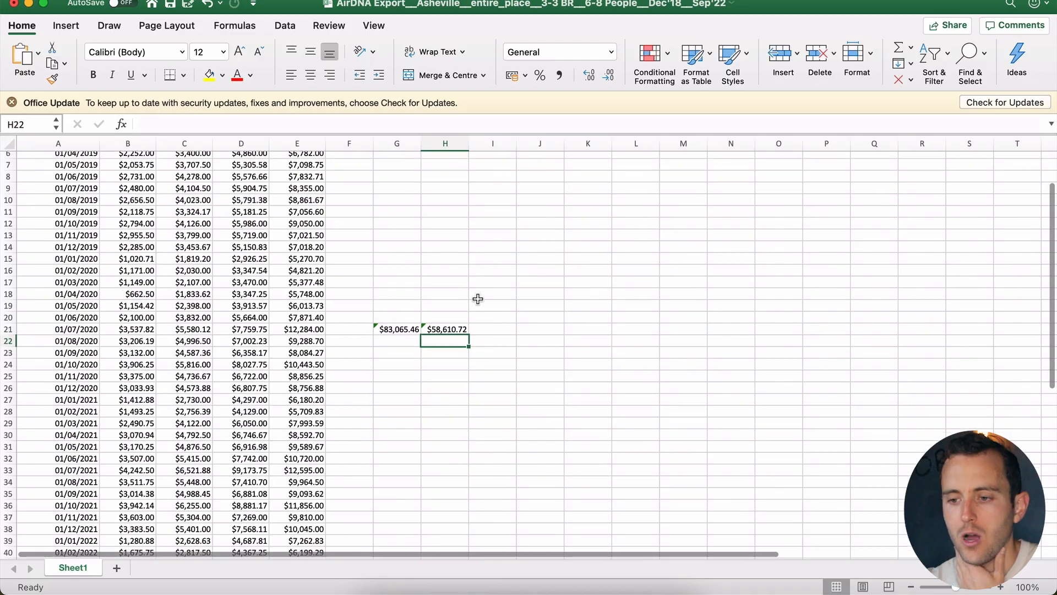
Step: Review the cash-on-cash return formula and lower the Projected Occupancy Rate in C21 to 75%
key(ctrl+Up)
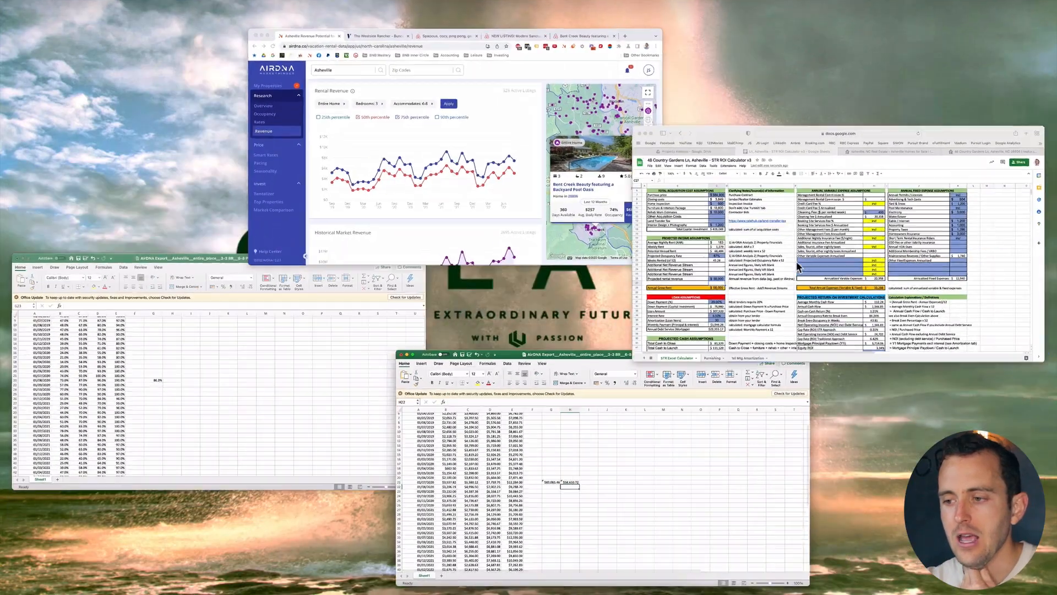
click(796, 261)
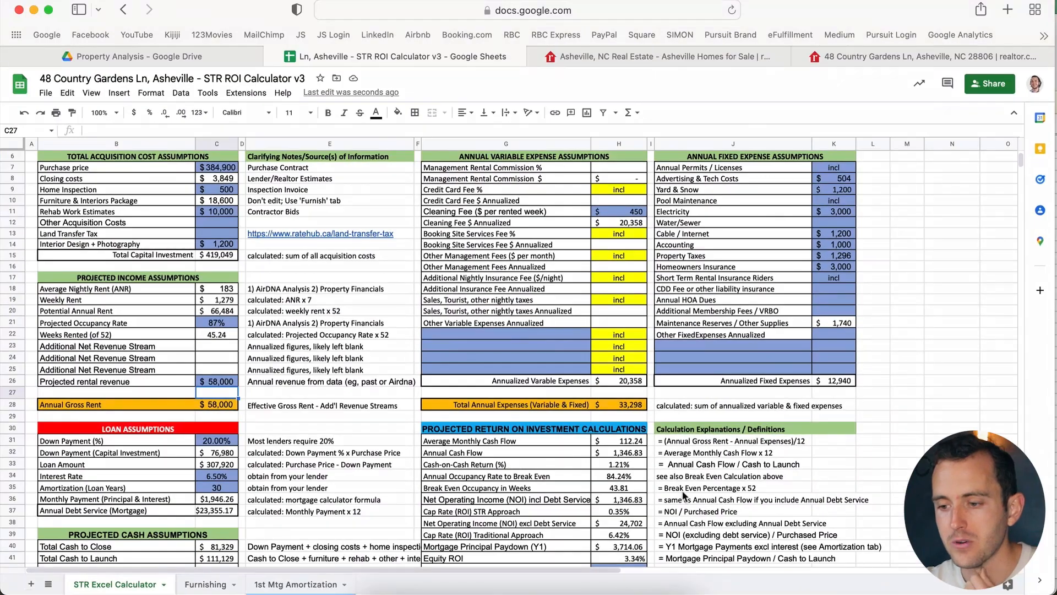
click(633, 467)
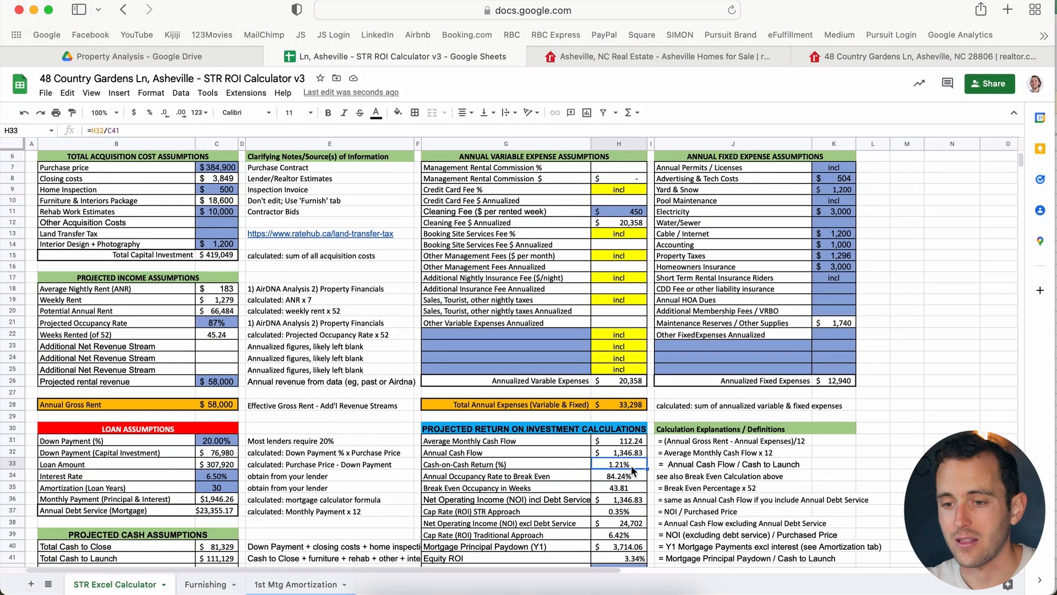
click(217, 324)
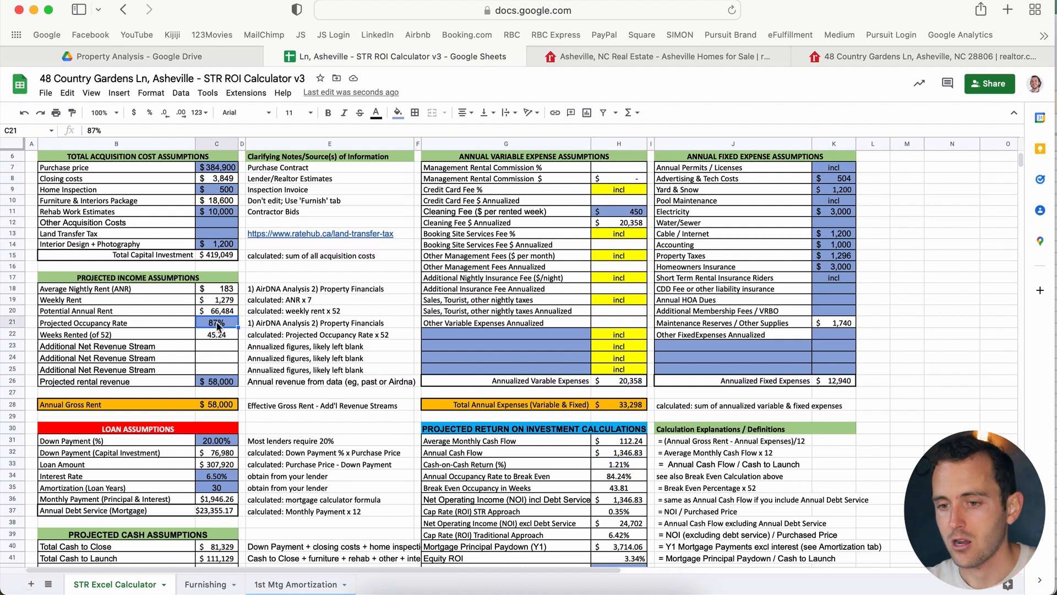
text(7)
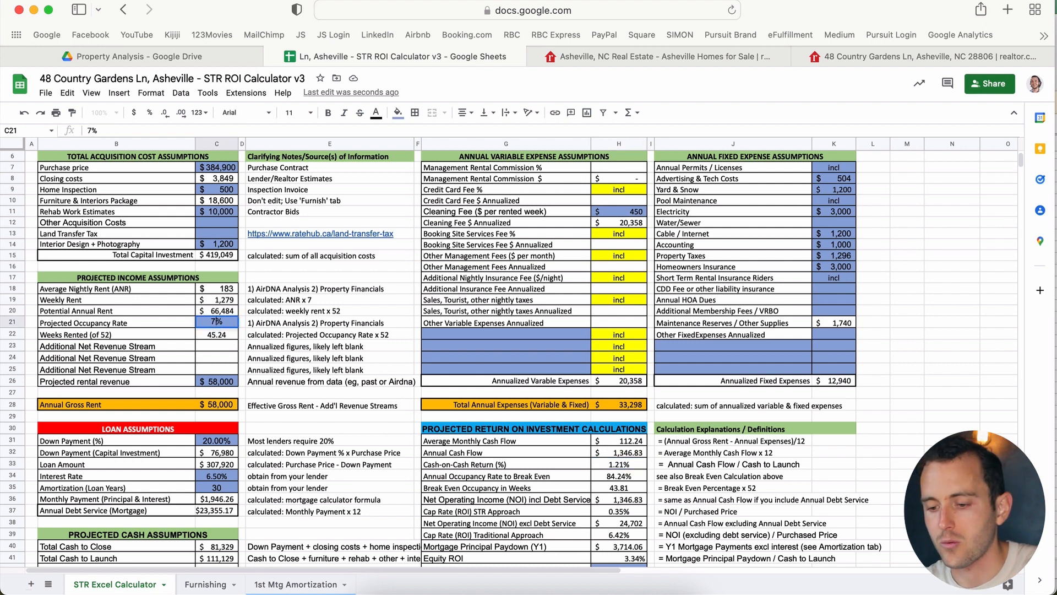
key(Return)
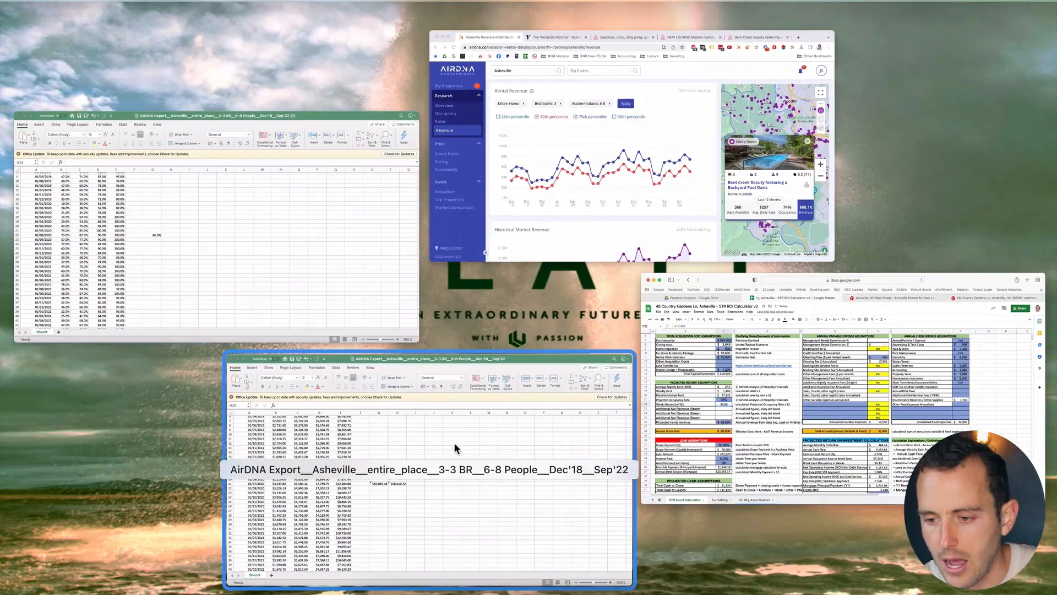
click(279, 190)
Step: Enter =AVERAGE(C27:C33) in H22 of the occupancy export, giving 70.2%
click(419, 315)
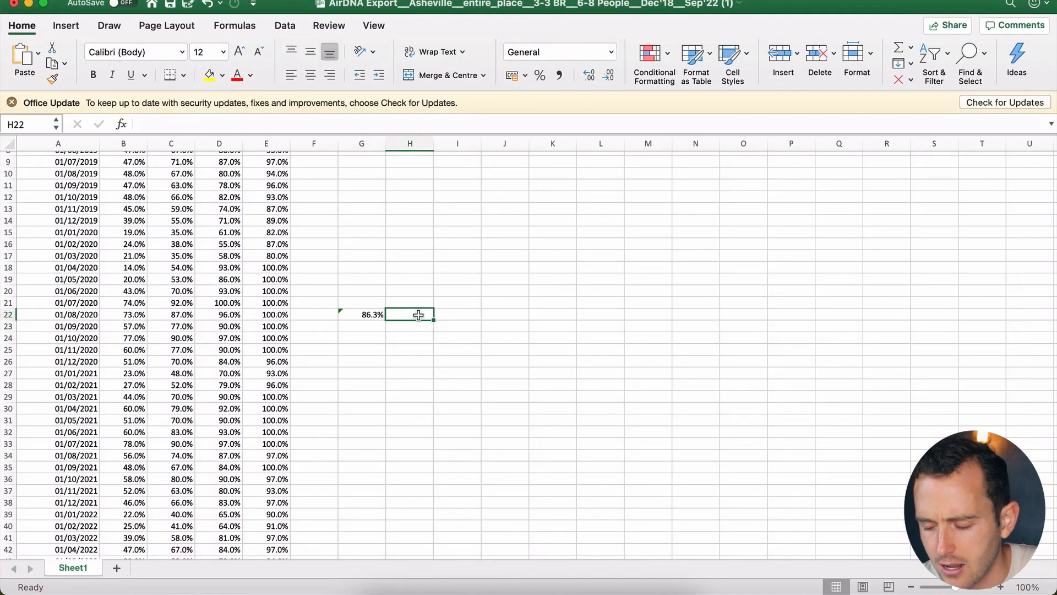
text(=)
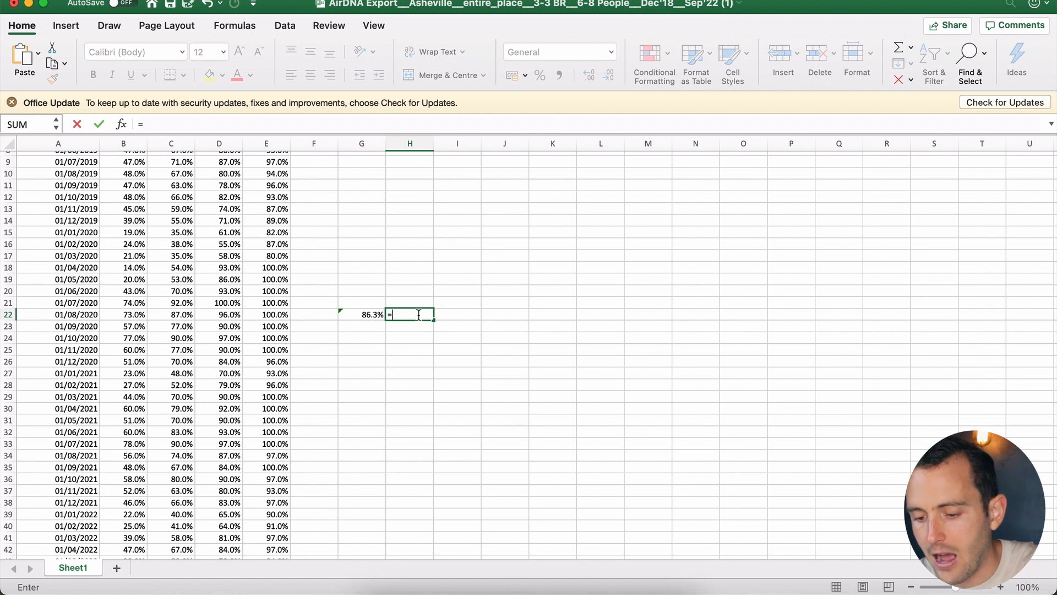
text(aver)
double_click(432, 348)
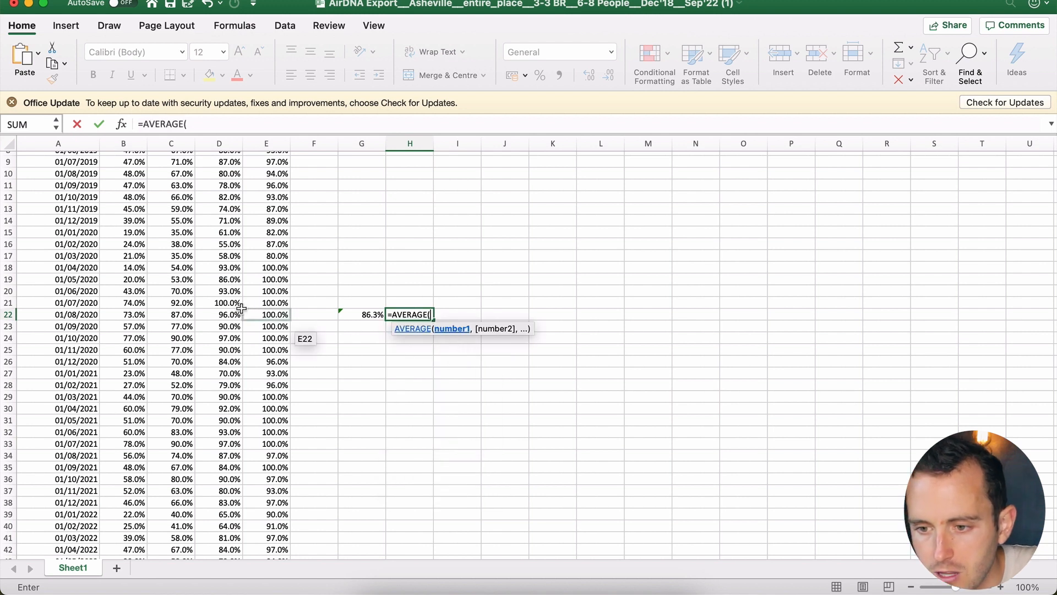
scroll(173, 328, down, 2)
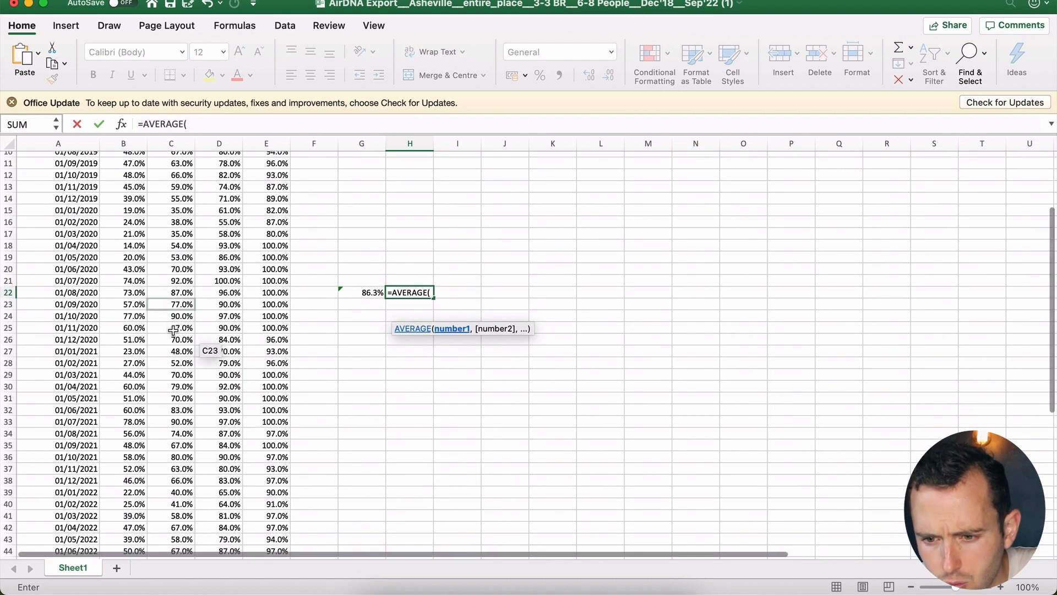
drag(179, 351, 182, 480)
key(Return)
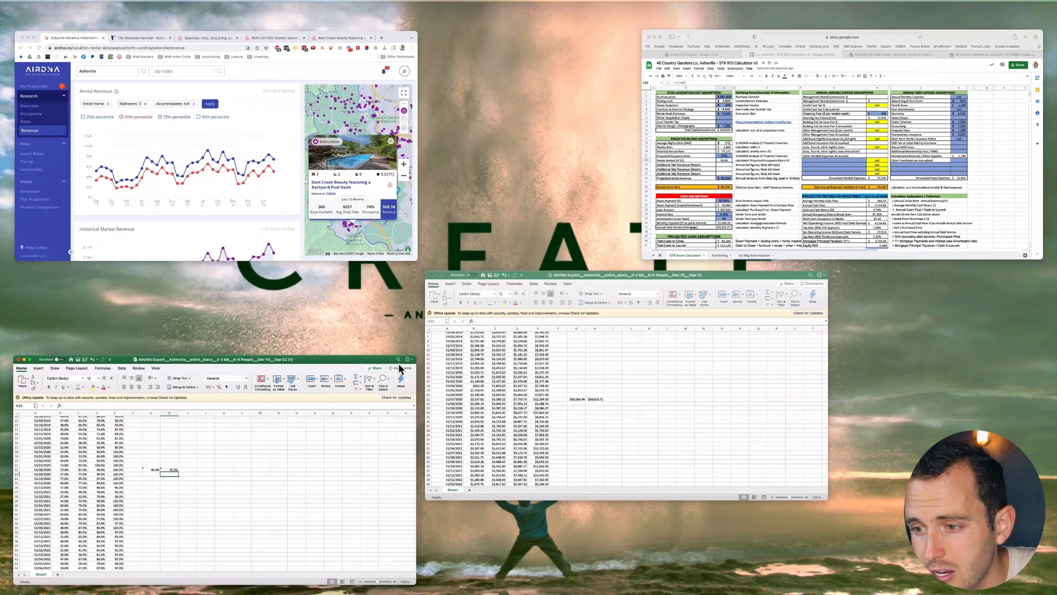
Step: Set the calculator's Projected Occupancy Rate to 70% and check the updated cash-on-cash return
click(761, 192)
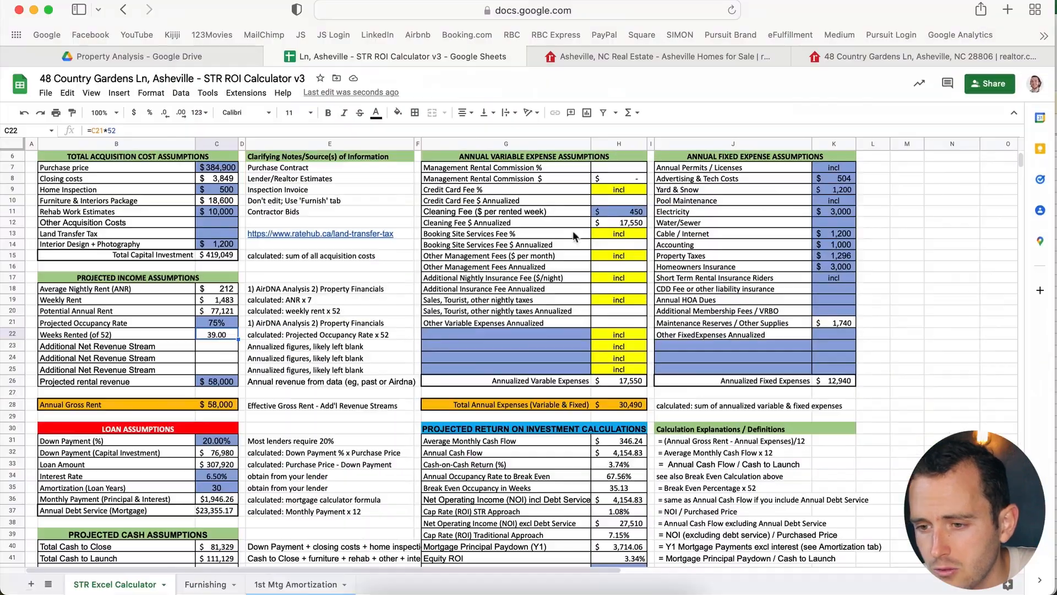
click(224, 325)
text(70)
key(Return)
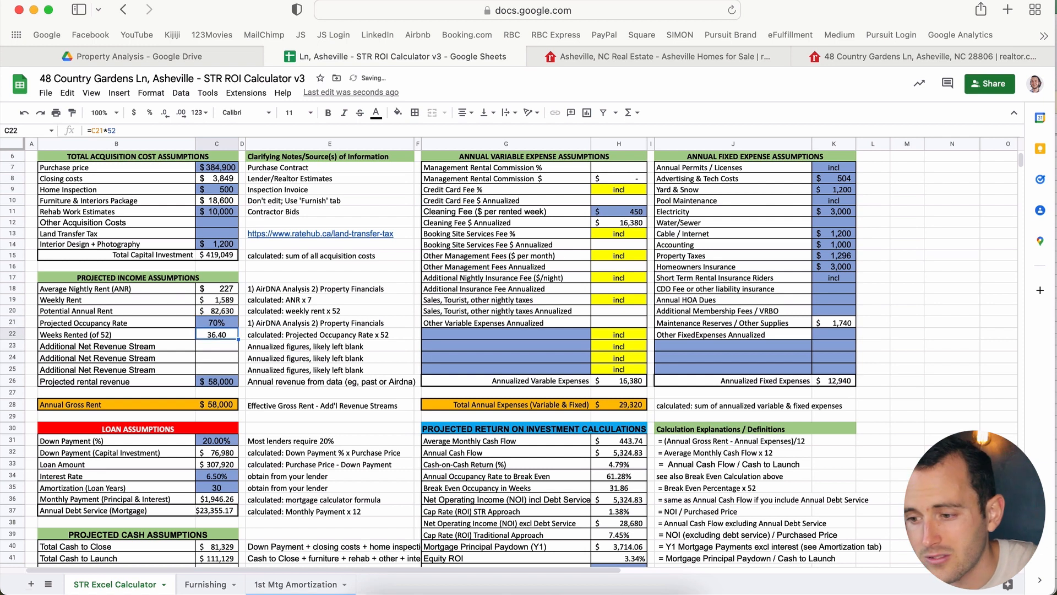
click(625, 466)
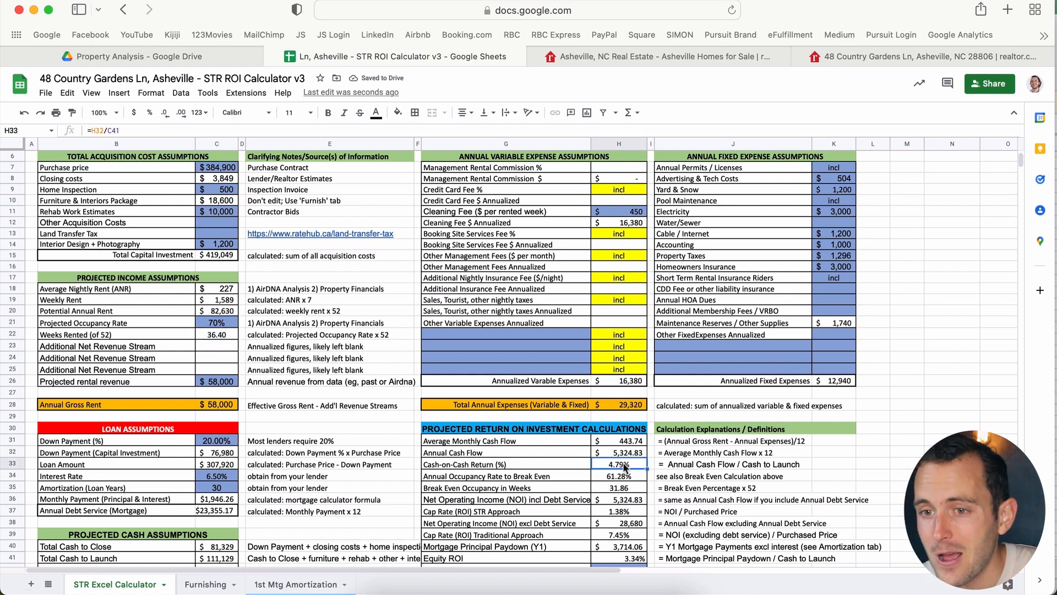
key(ctrl+Up)
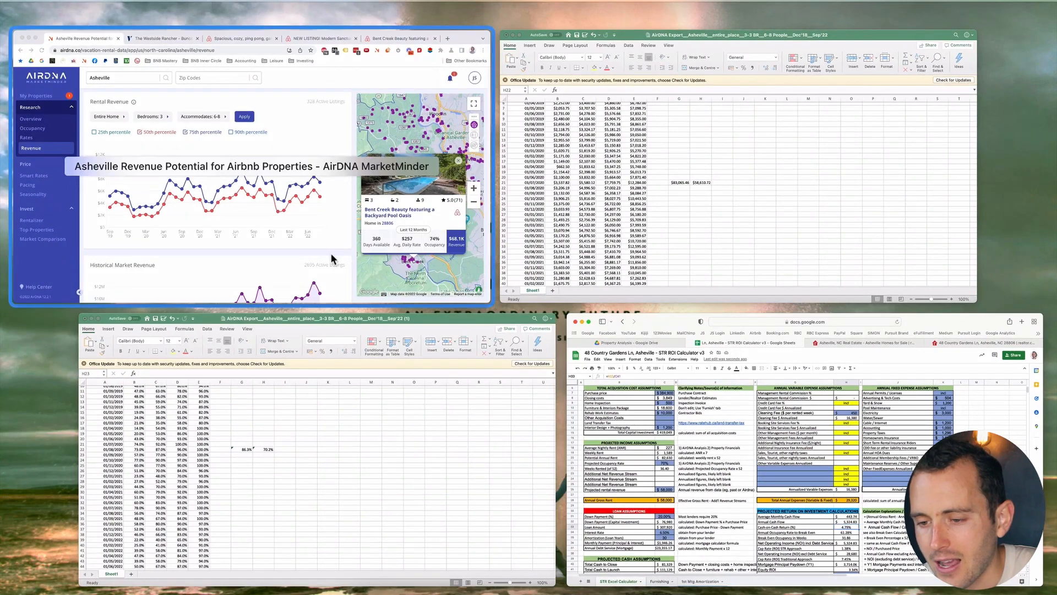
click(332, 413)
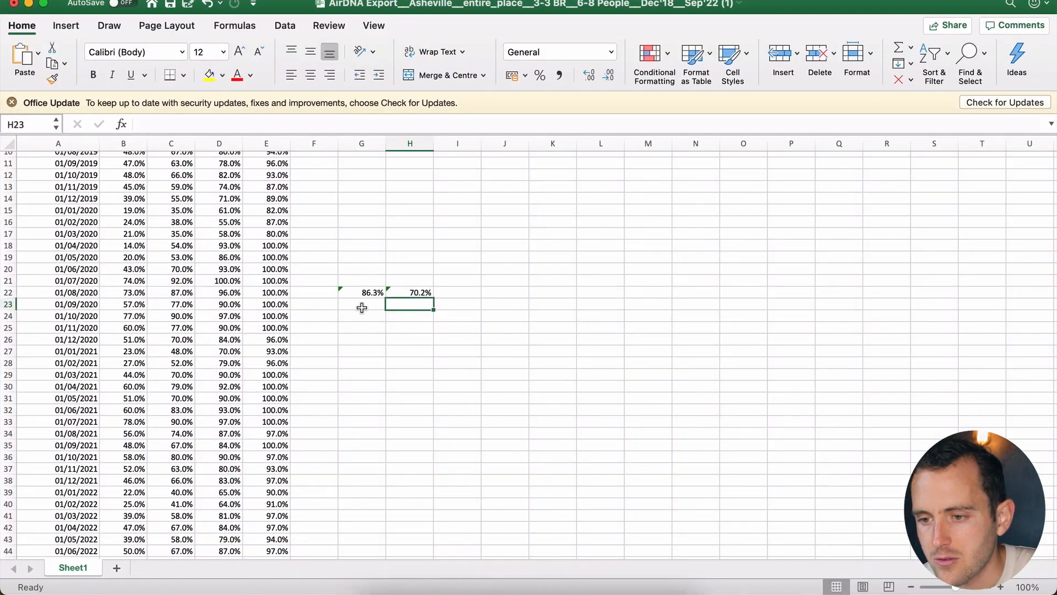
key(ctrl+Up)
Step: In the revenue export, enter a =SUM() total of column D revenue months in G20
click(548, 328)
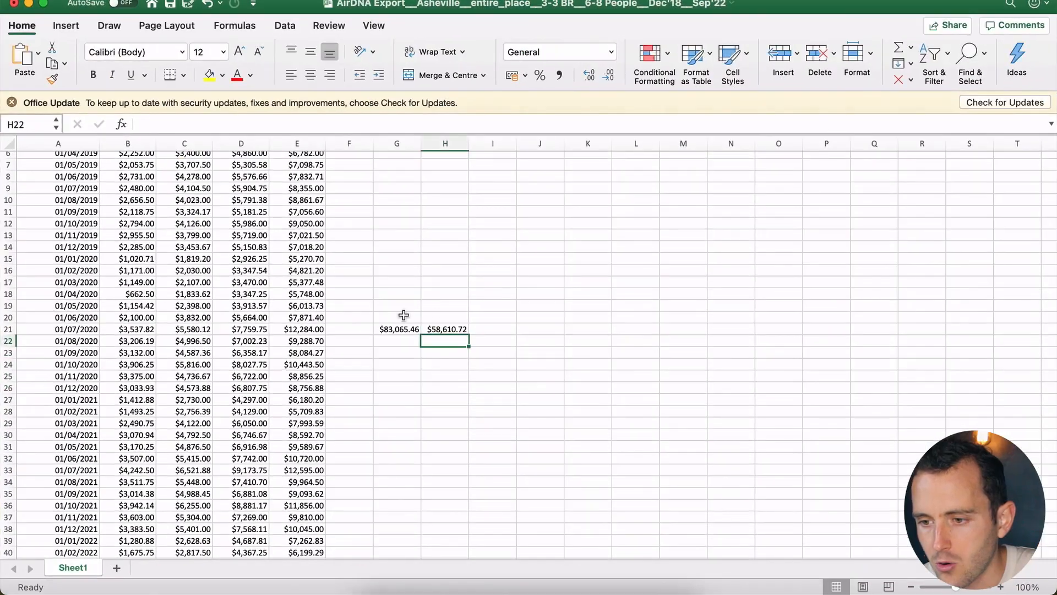
click(397, 341)
click(397, 316)
text(=SUM()
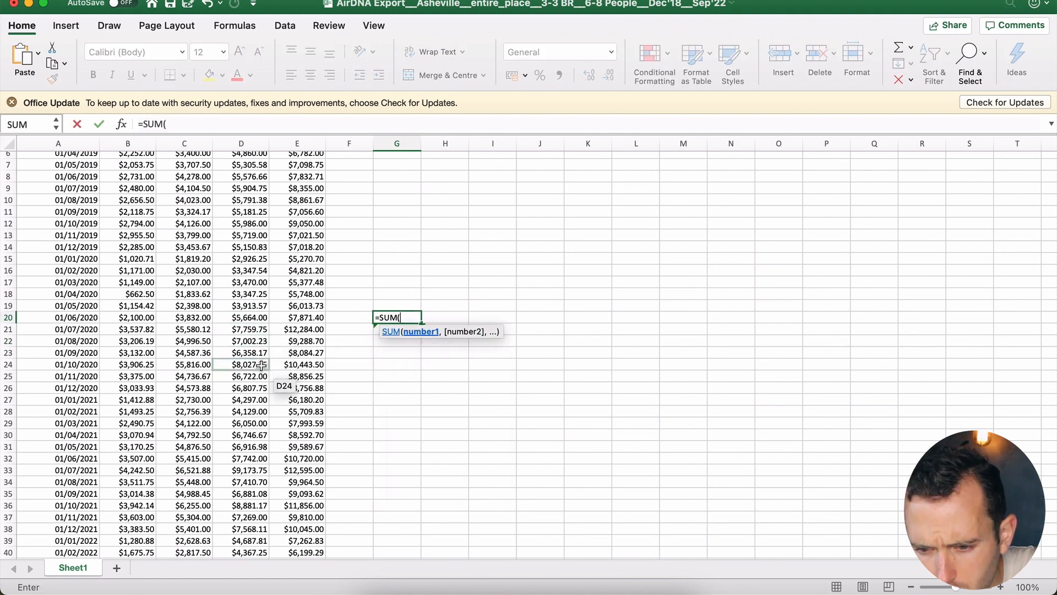
drag(259, 386, 264, 260)
key(Return)
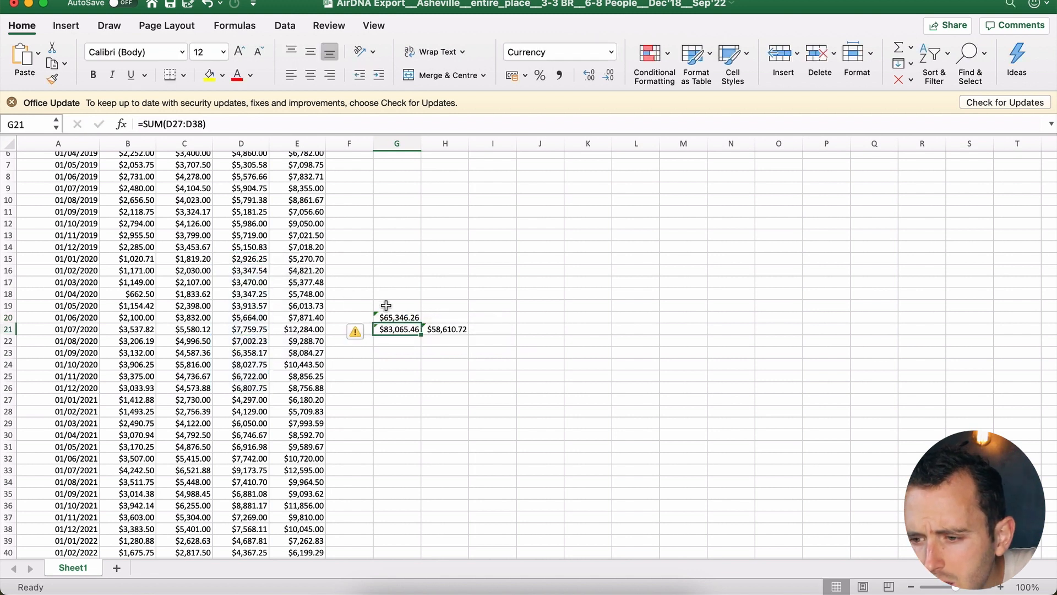
Step: Enter a second SUM in G19 totalling earlier column D revenue months
click(397, 305)
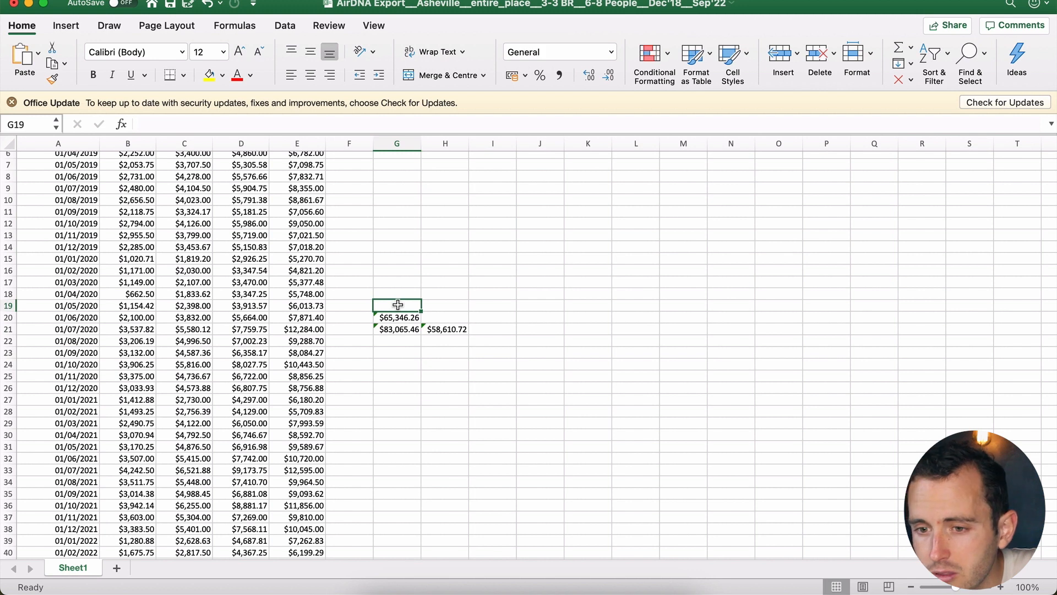
scroll(398, 305, up, 3)
text(=)
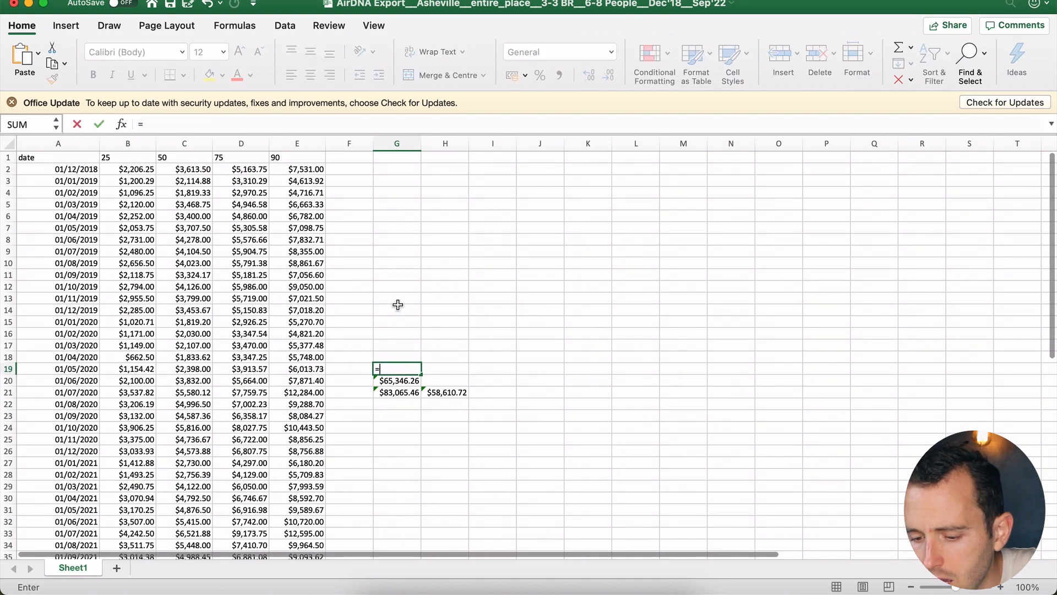
text(sum)
double_click(428, 396)
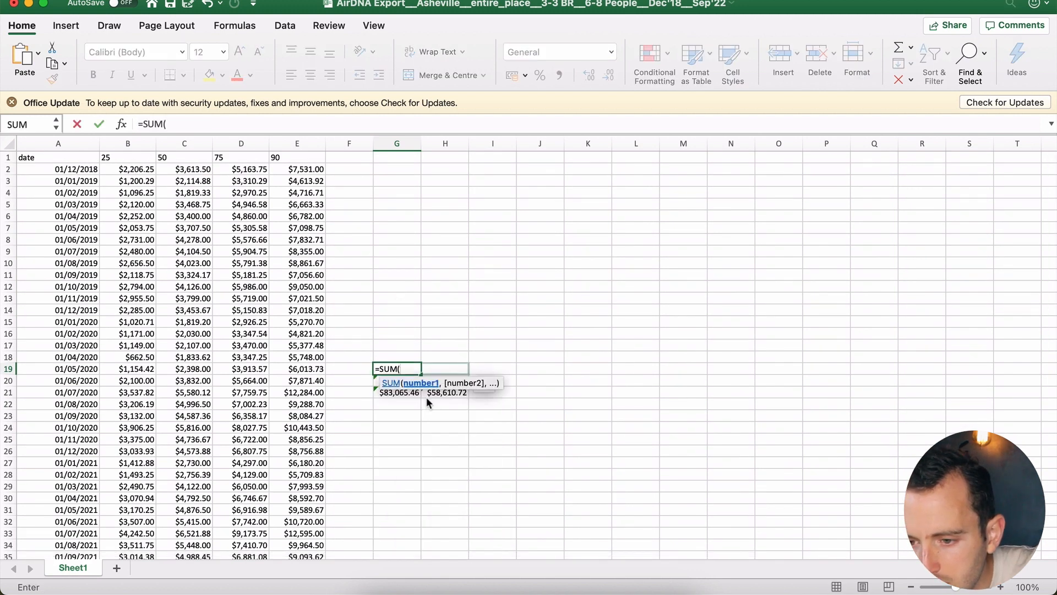
drag(246, 311, 250, 180)
key(Return)
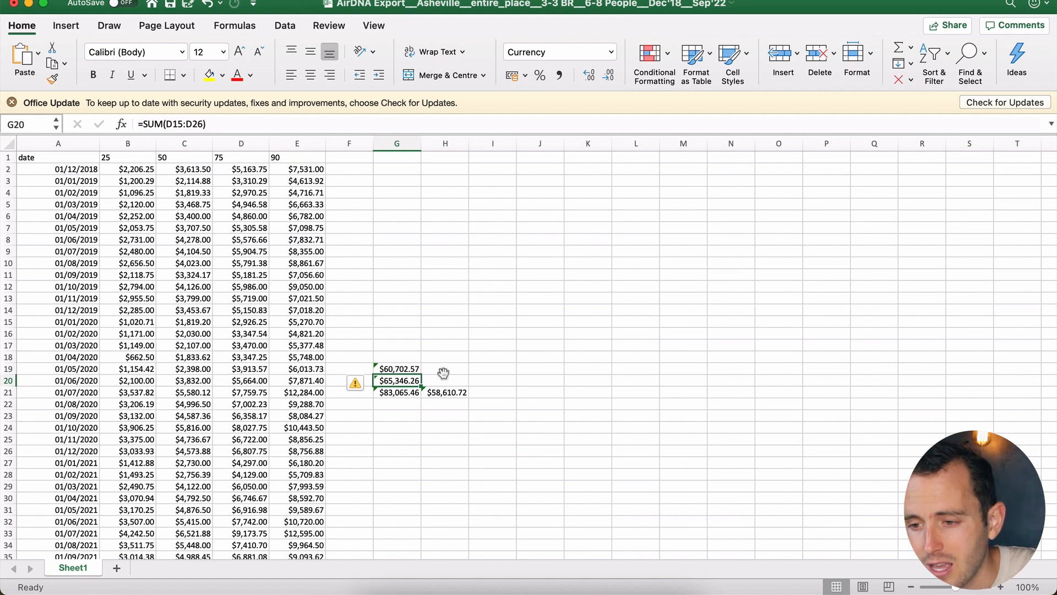
Step: Clear the trial sums in G18:G20, keeping the $83,065.46 and $58,610.72 totals, then return to Sheets
click(445, 383)
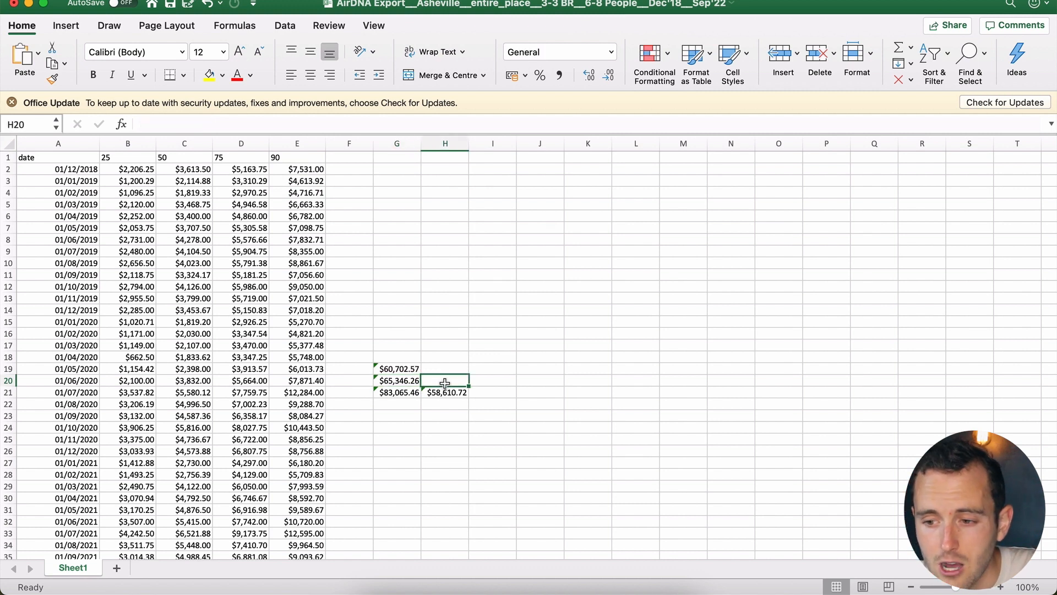
drag(405, 380, 391, 362)
key(Delete)
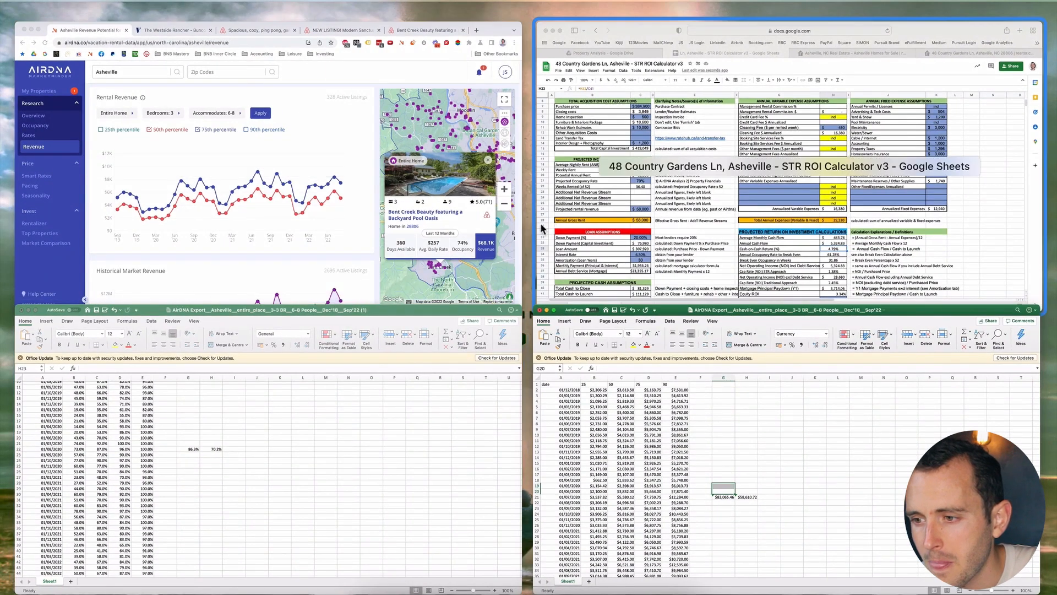
click(645, 230)
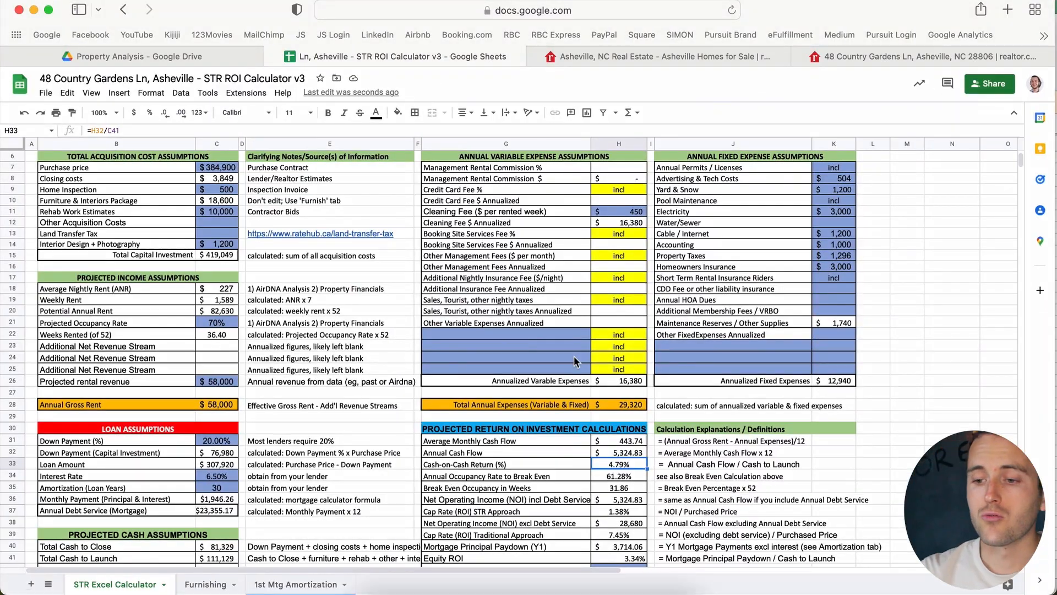
scroll(574, 356, down, 2)
scroll(574, 355, up, 3)
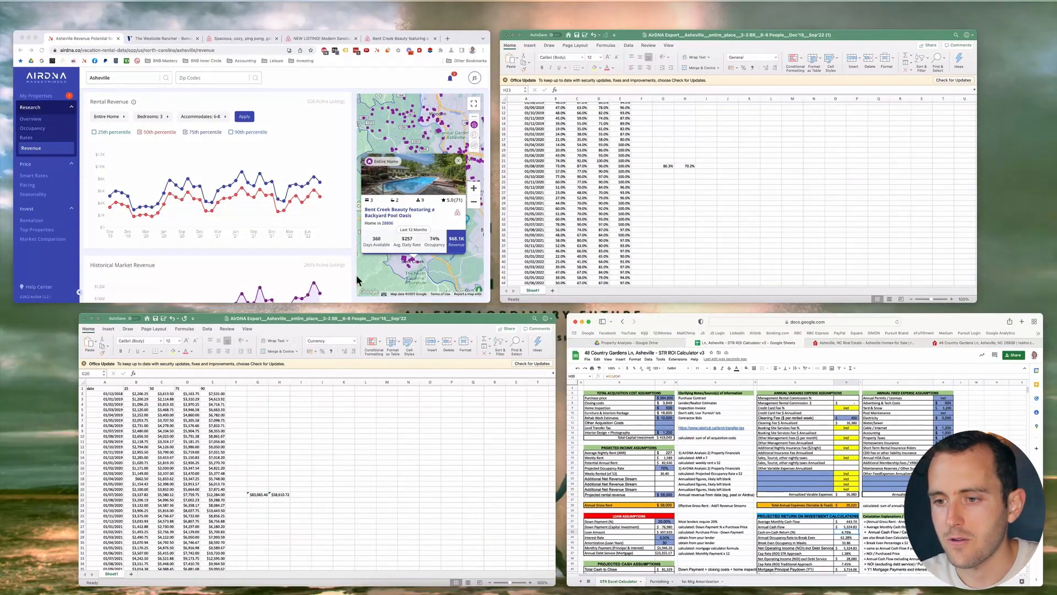
Step: In AirDNA, close the Bent Creek card and open another nearby listing on the Asheville map
click(343, 230)
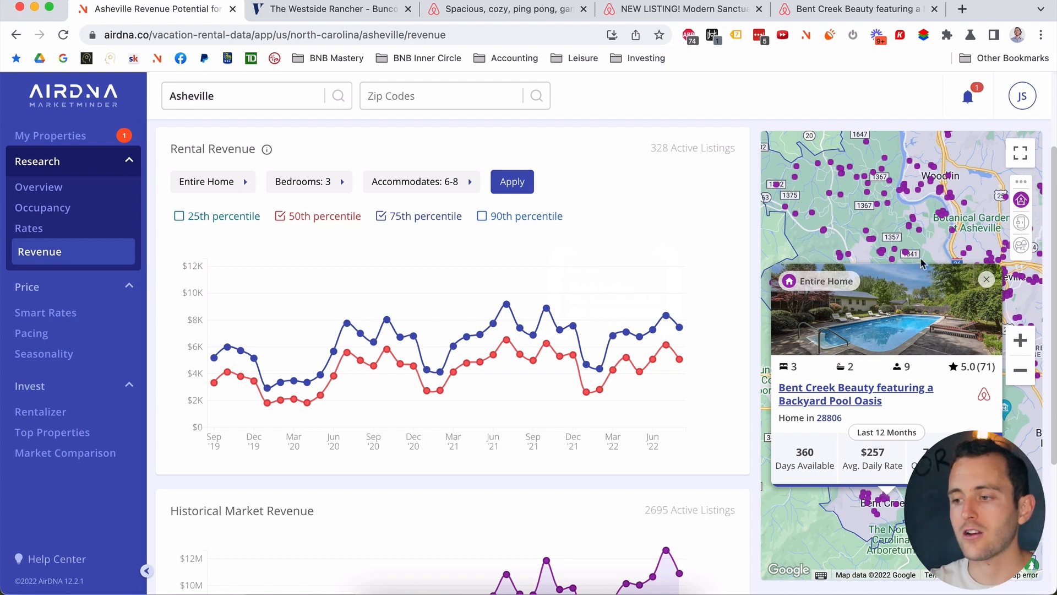
click(986, 281)
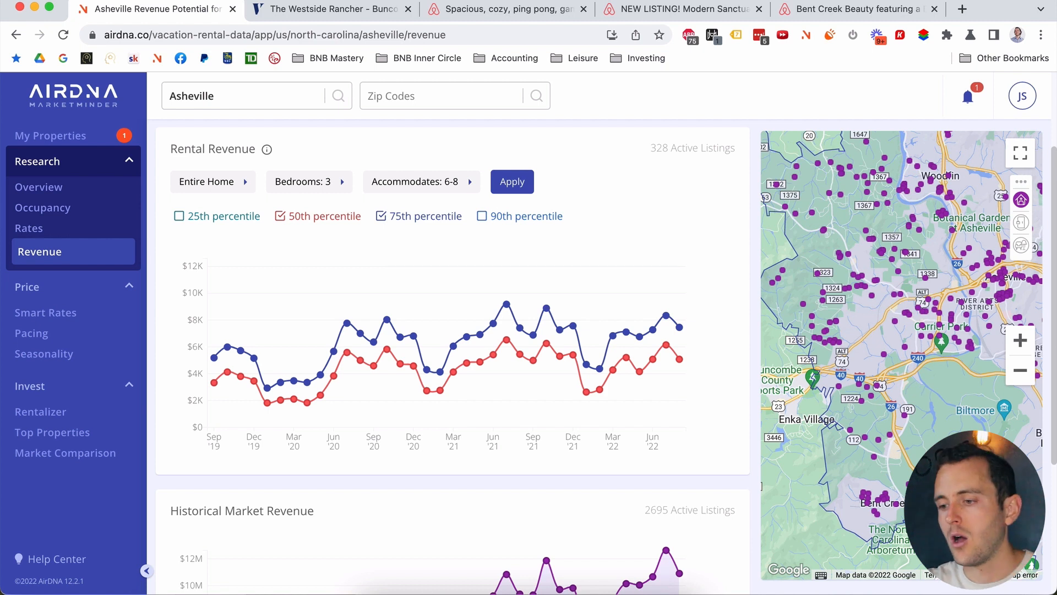
click(897, 508)
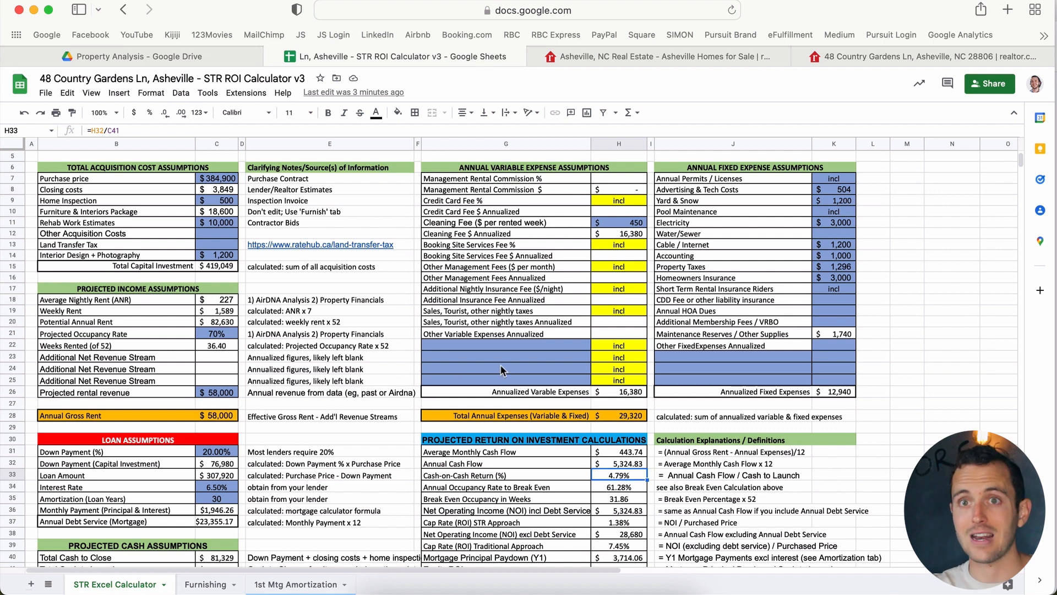
click(221, 222)
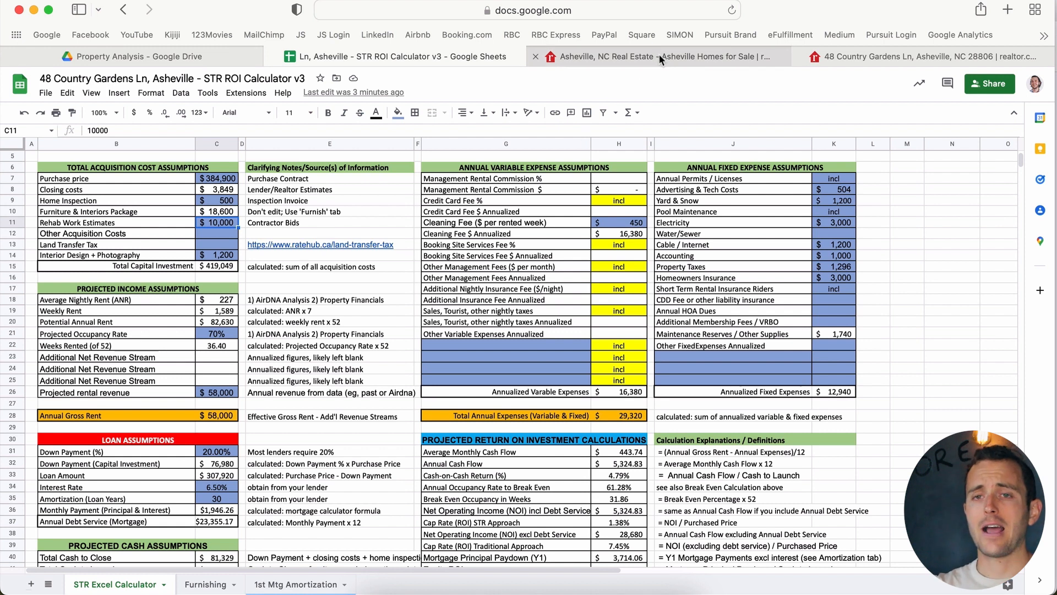
mouse_move(659, 54)
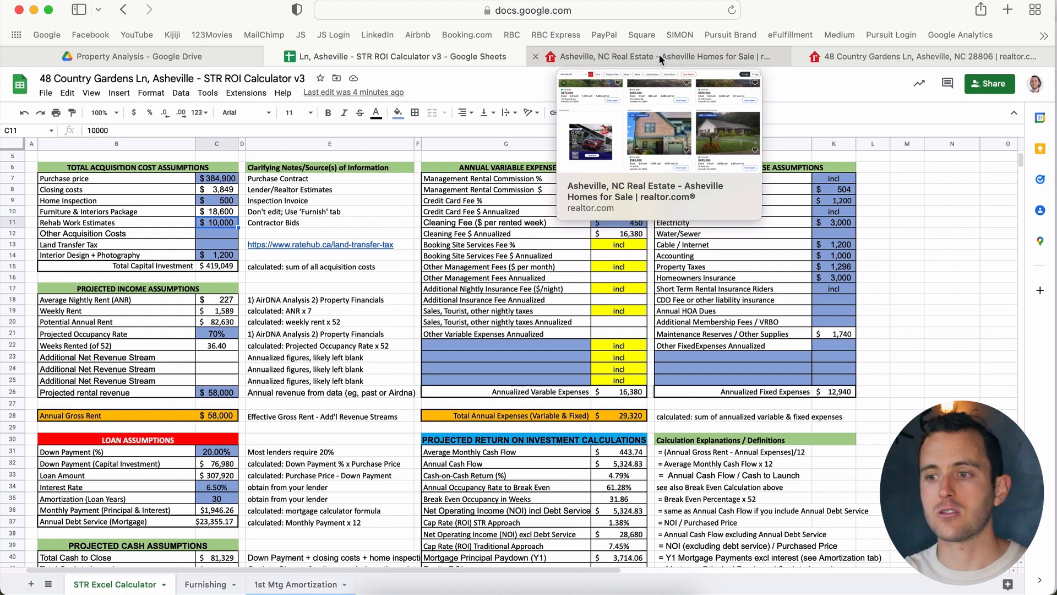
click(659, 54)
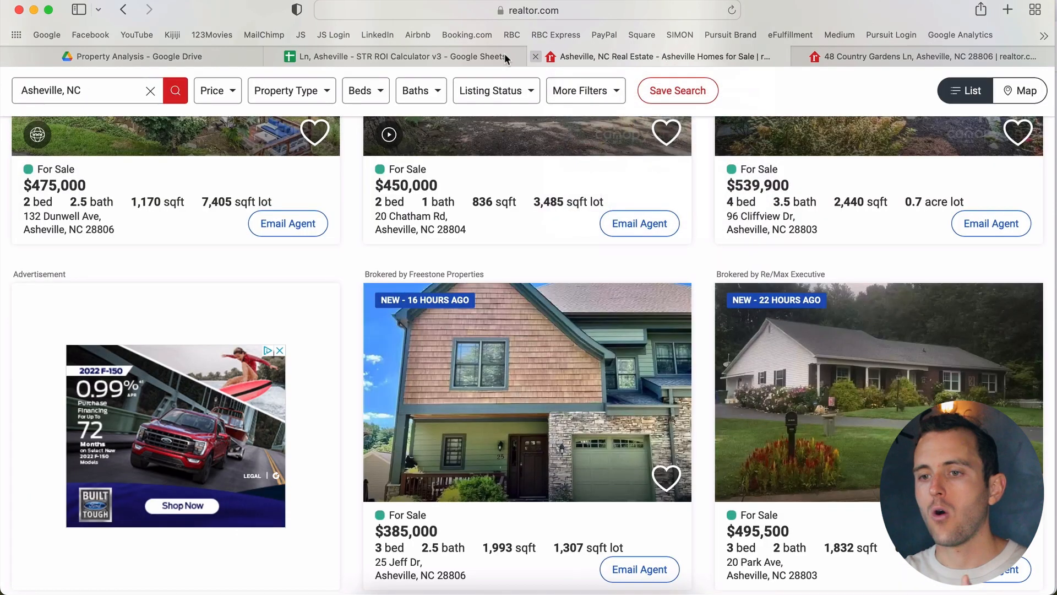
click(386, 55)
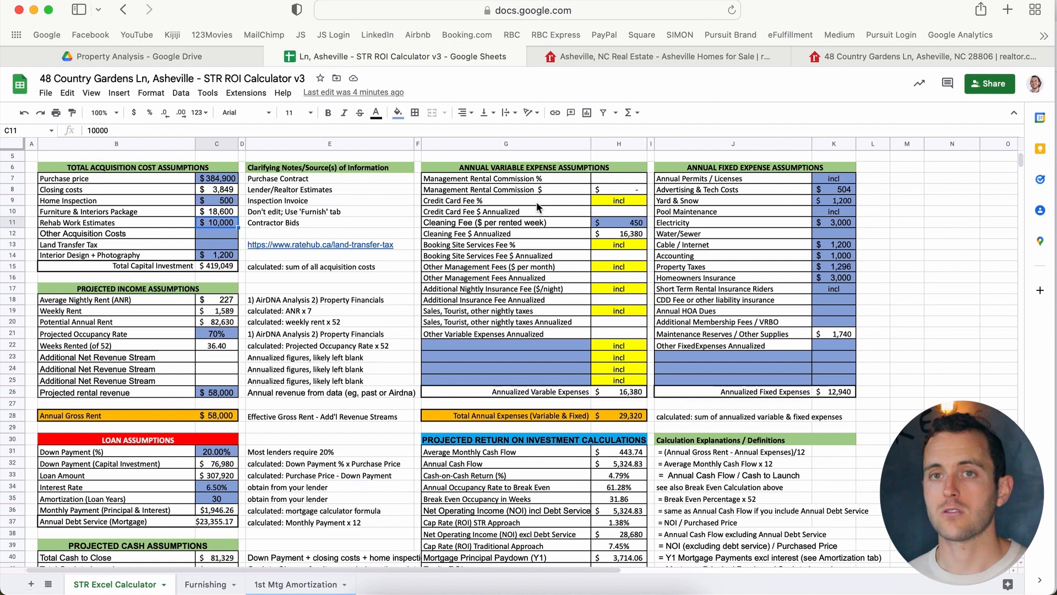
click(705, 56)
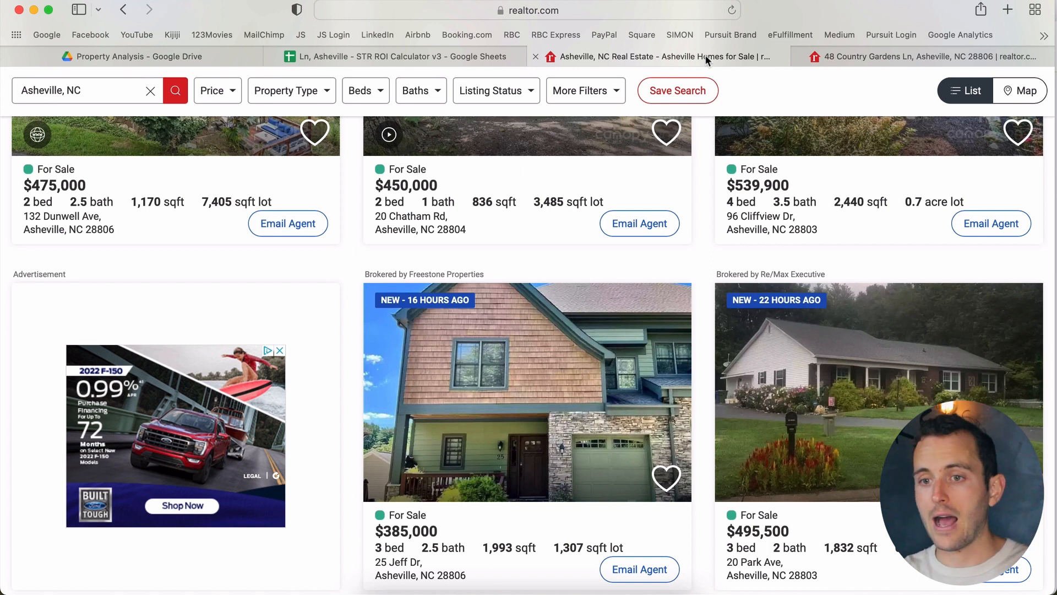
click(419, 55)
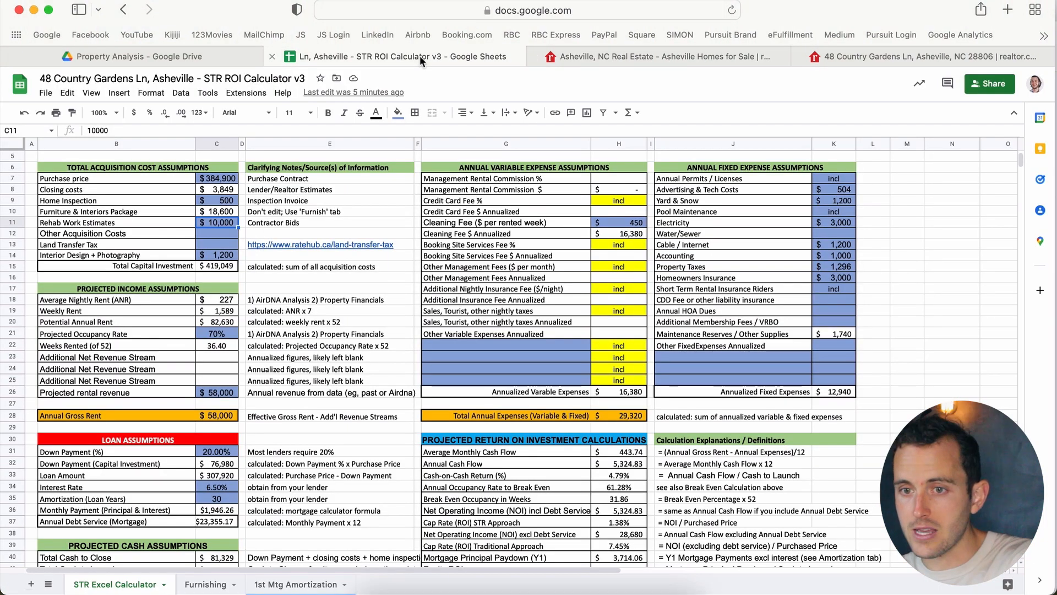